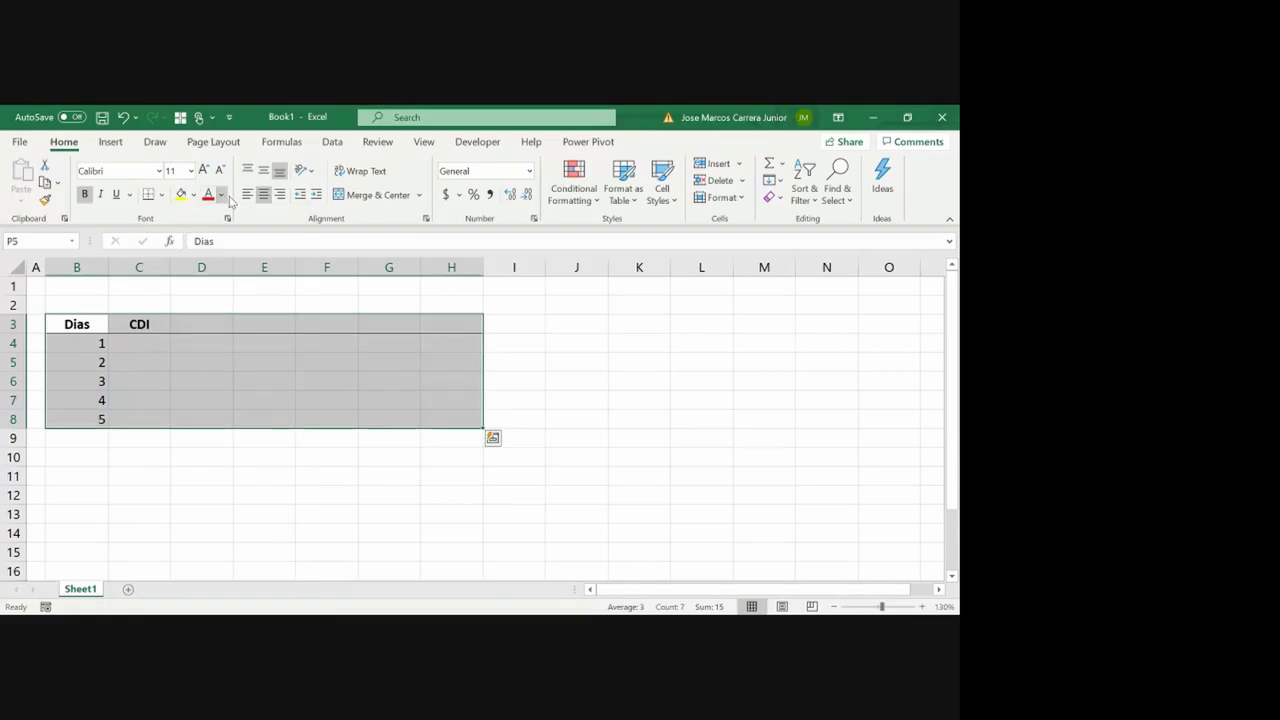
Centre the contents of the table range B3:H8
{"action": "left_click", "coordinate": [264, 196]}
{"action": "left_click", "coordinate": [266, 198]}
{"action": "key", "text": "Right"}
{"action": "key", "text": "Down"}
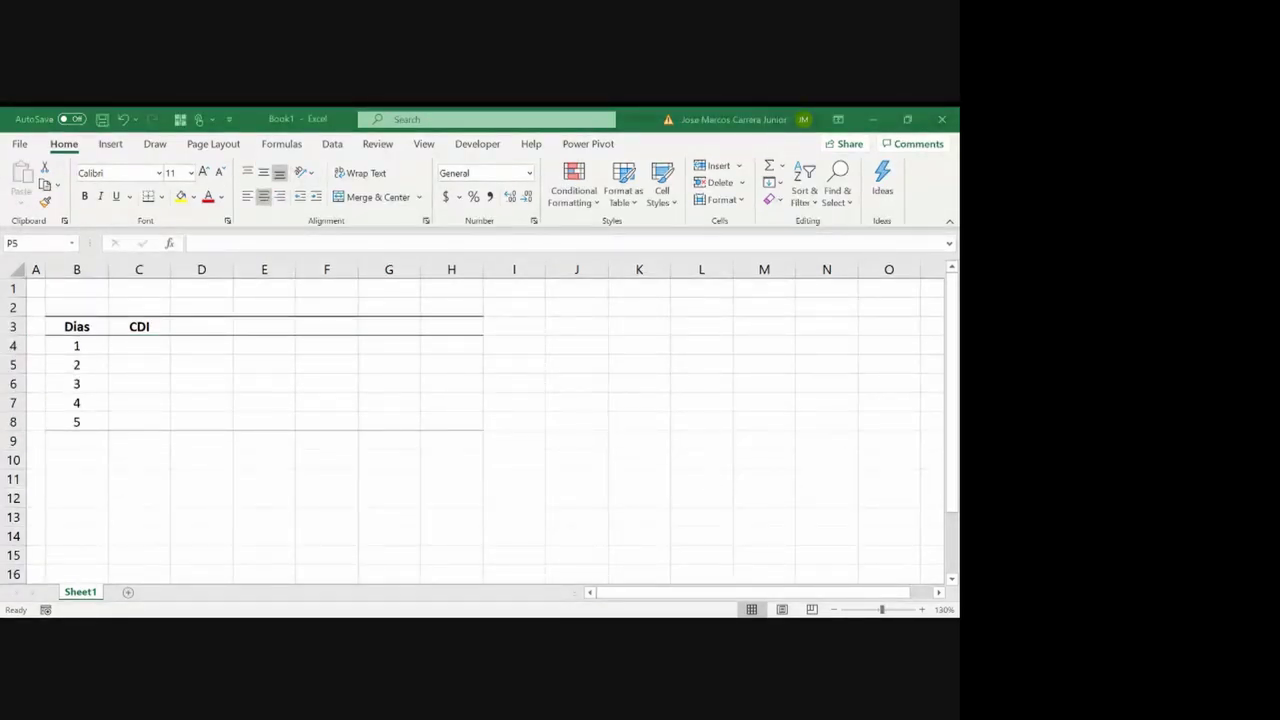
Enter a CDI rate of 4,90% for days 1 and 2 in cells C4 and C5
{"action": "left_click", "coordinate": [139, 345]}
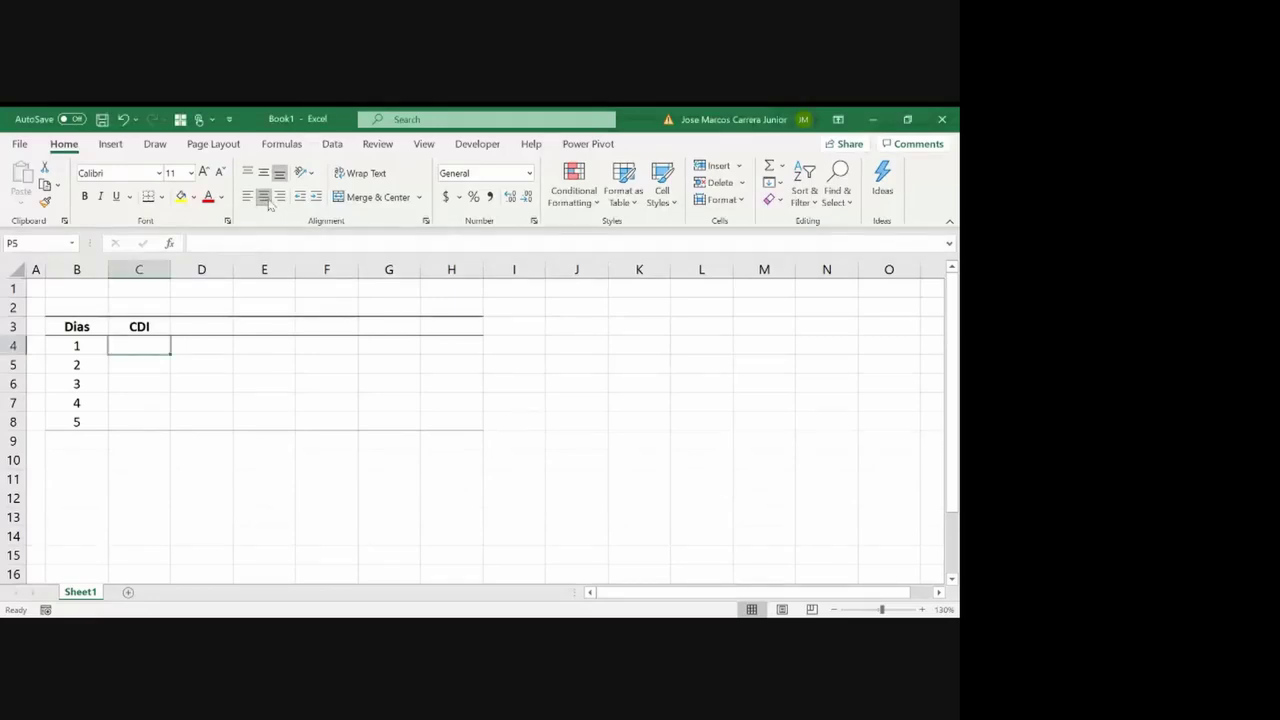
{"action": "type", "text": "4,90%"}
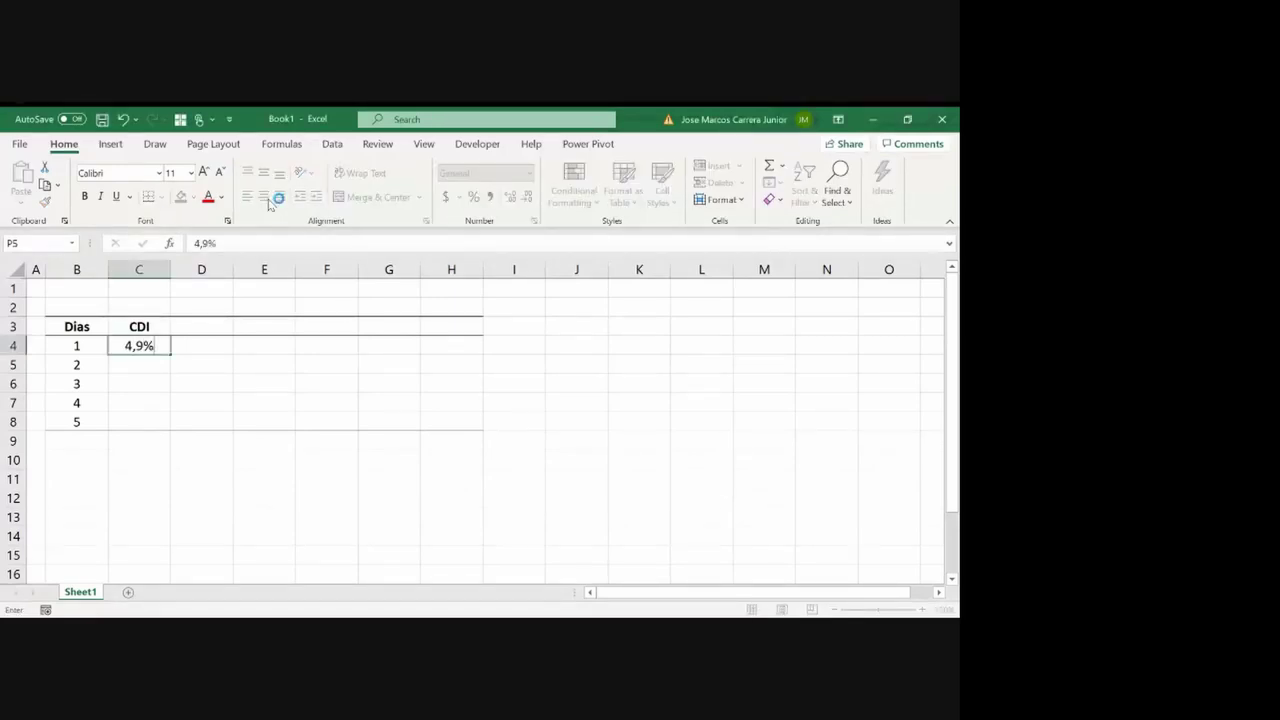
{"action": "key", "text": "Return"}
{"action": "type", "text": "4,9%"}
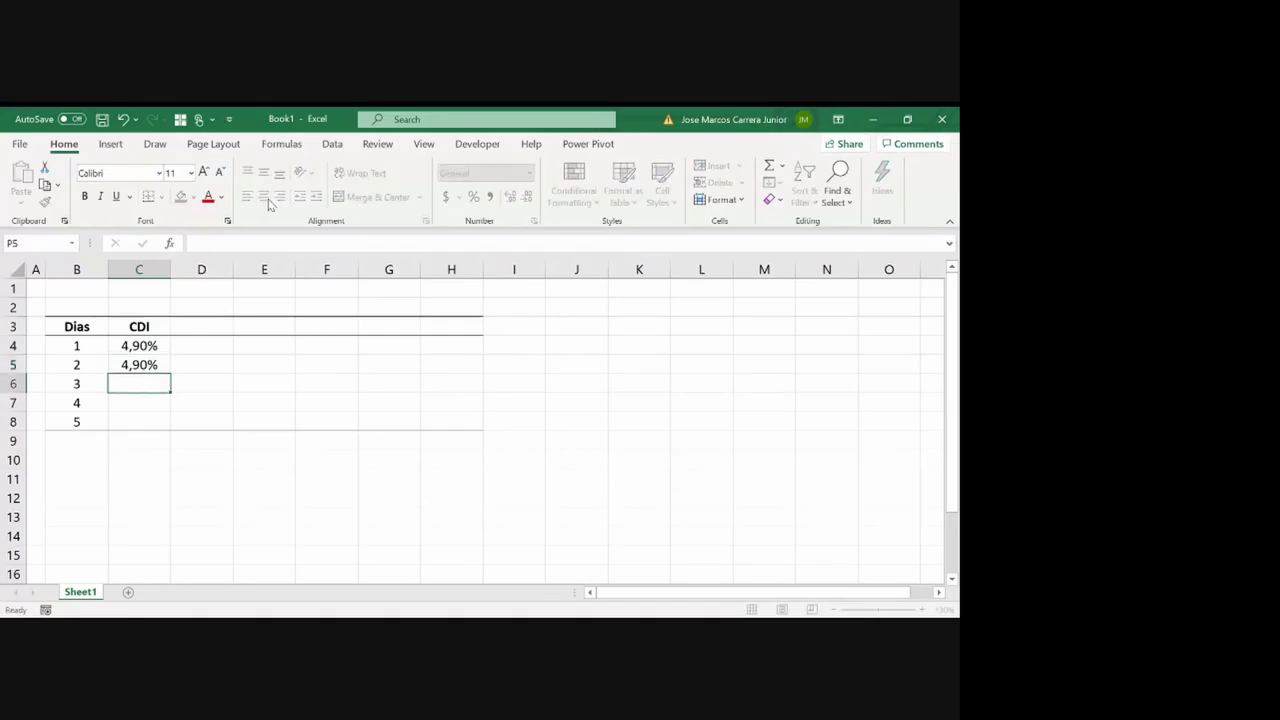
{"action": "key", "text": "Return"}
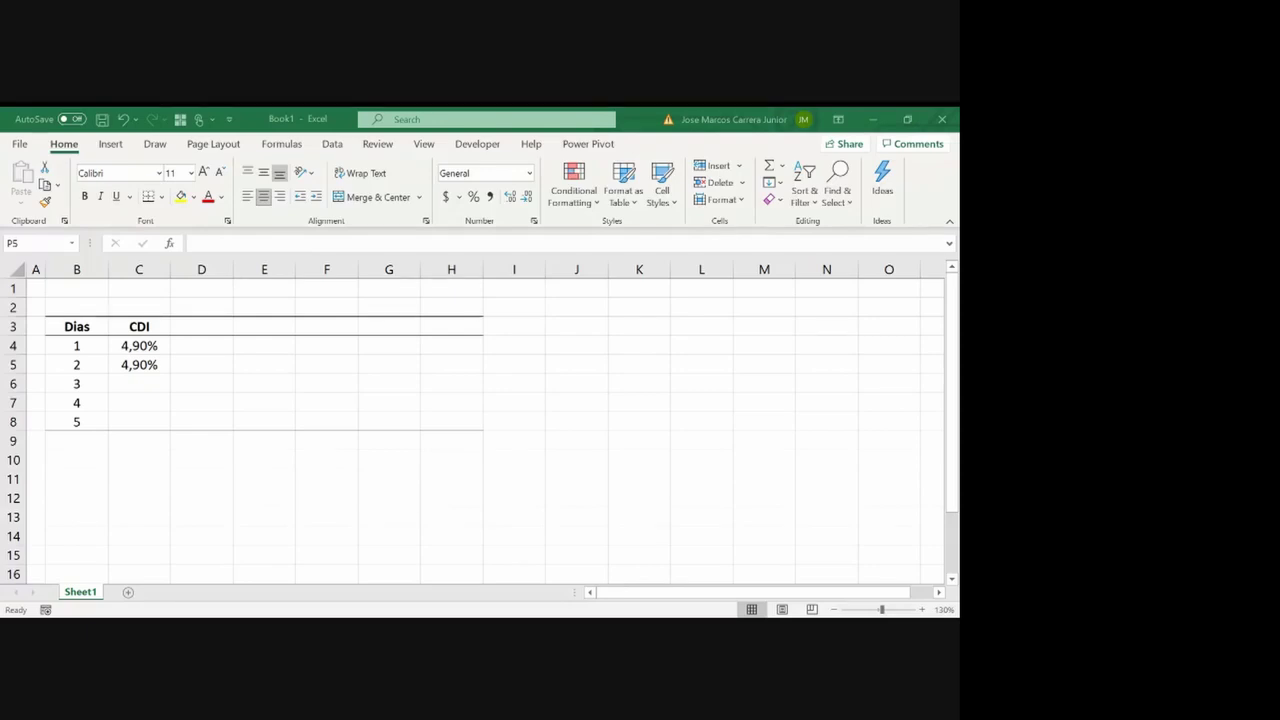
Fill in the CDI column for days 3 to 5 with 4,4, 4,4% and 4,15%
{"action": "left_click", "coordinate": [268, 204]}
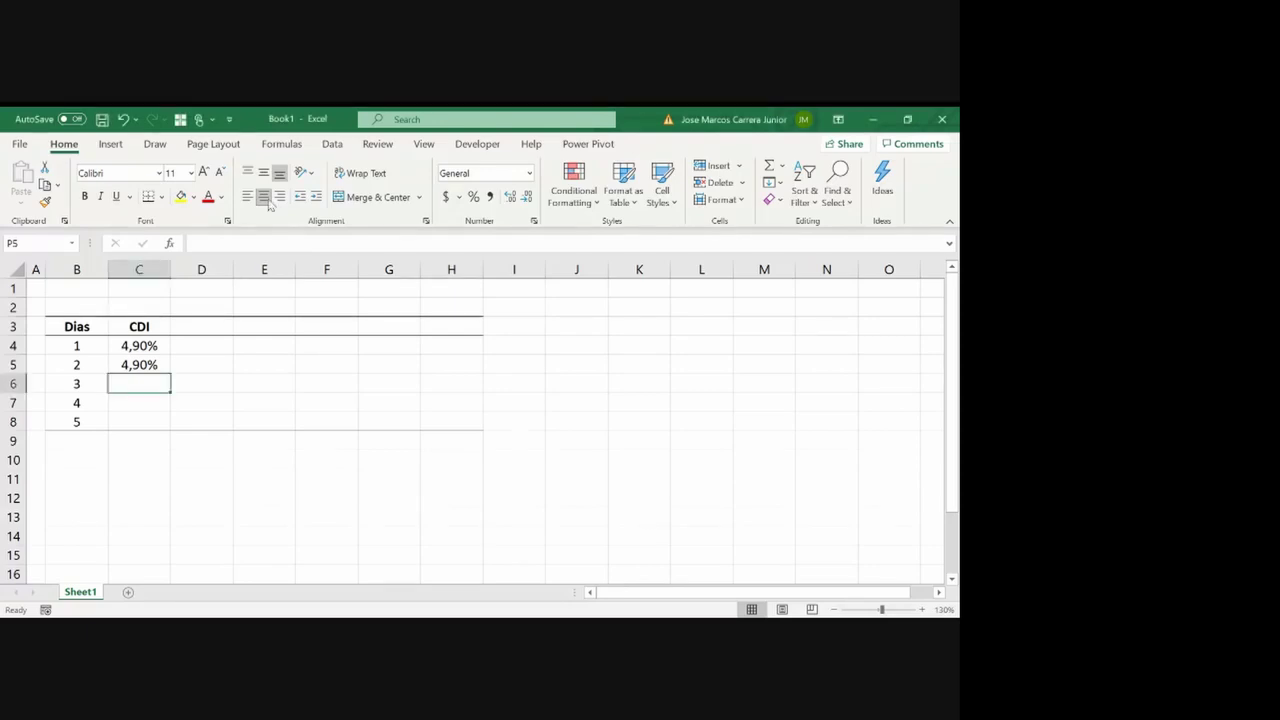
{"action": "type", "text": "4,4"}
{"action": "key", "text": "Return"}
{"action": "type", "text": "4"}
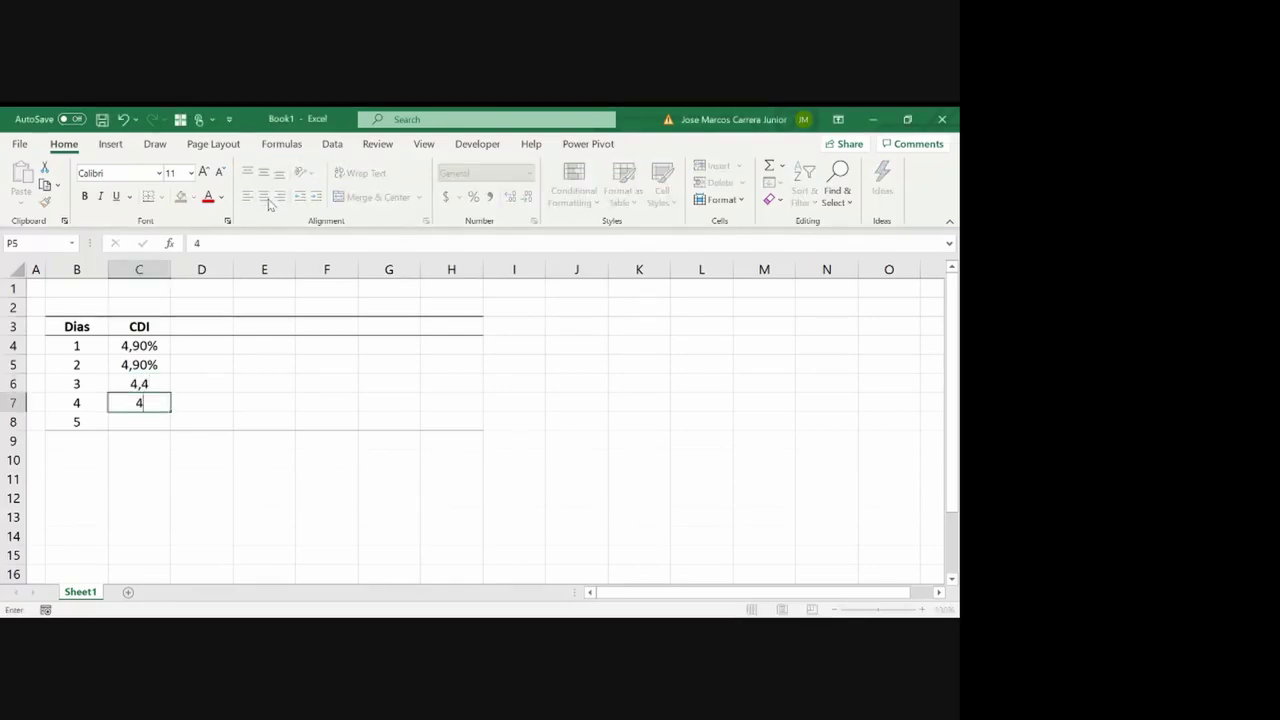
{"action": "type", "text": ",4"}
{"action": "key", "text": "Return"}
{"action": "type", "text": "4,1"}
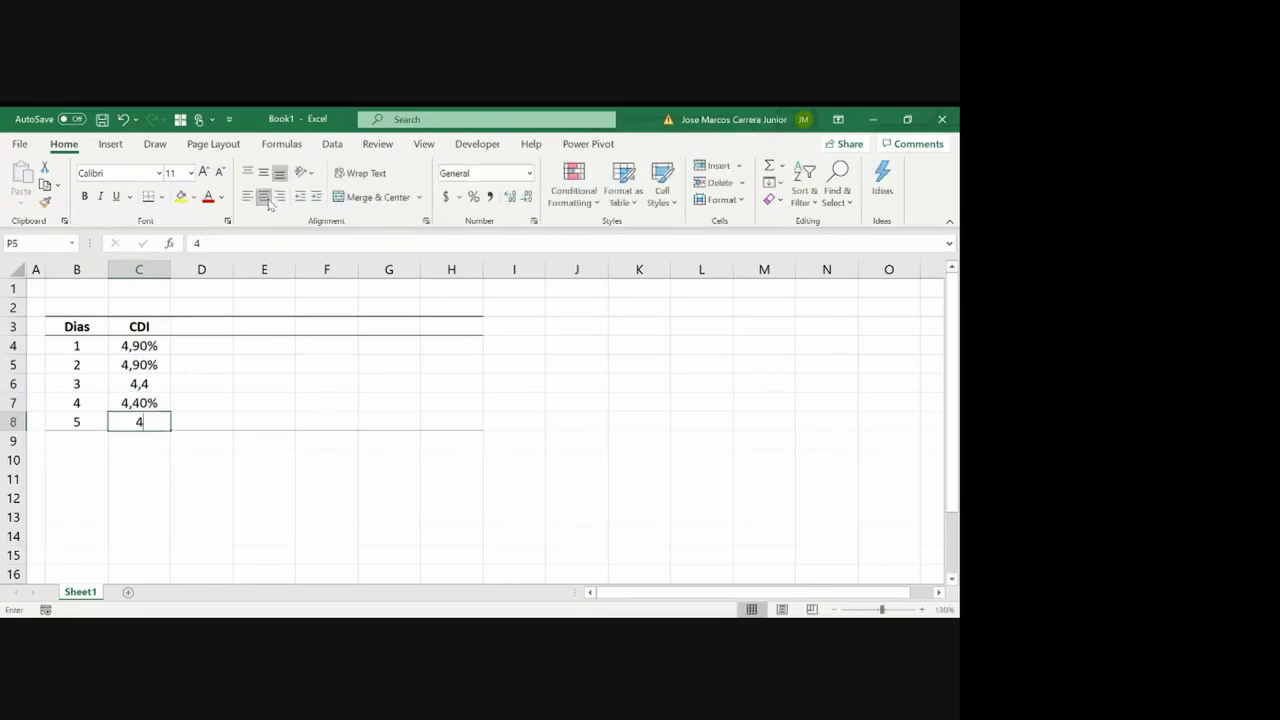
{"action": "type", "text": "5%"}
Replace the day 3 CDI value with a copy of the day 4 rate of 4,40%
{"action": "key", "text": "Up"}
{"action": "key", "text": "Up"}
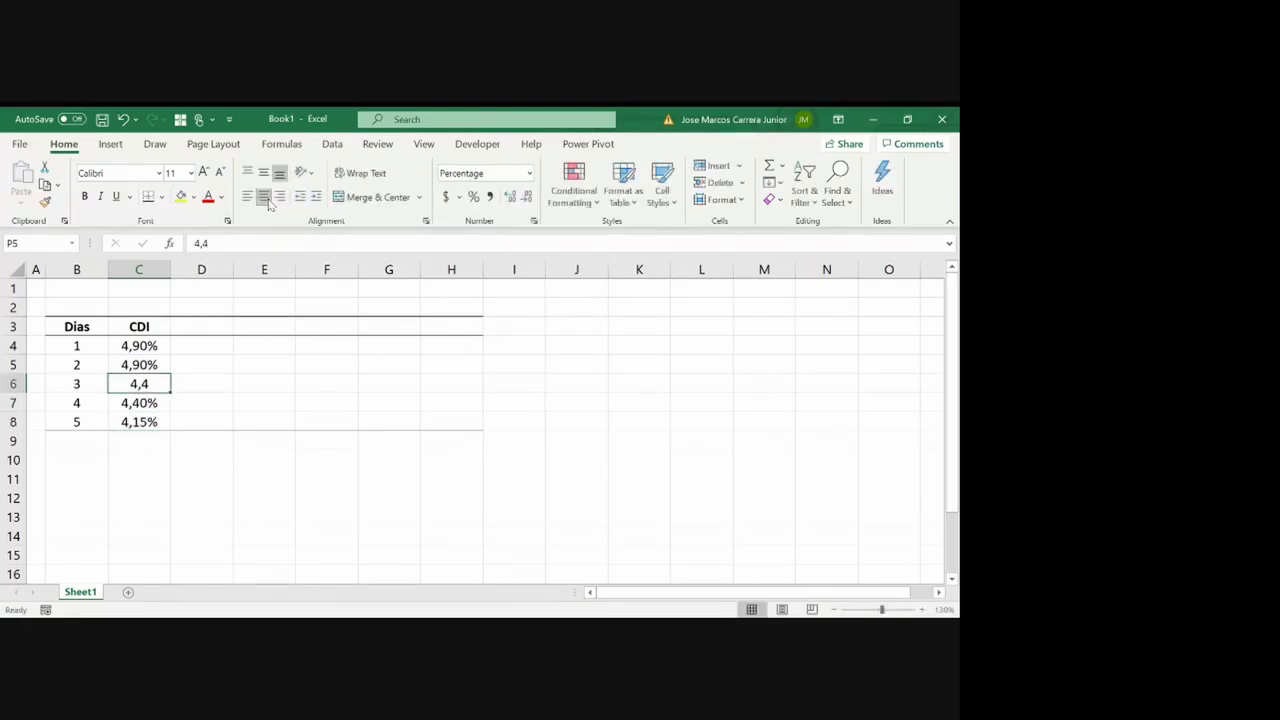
{"action": "key", "text": "Down"}
{"action": "key", "text": "ctrl+c"}
{"action": "key", "text": "Up"}
{"action": "key", "text": "ctrl+v"}
{"action": "key", "text": "Up"}
{"action": "key", "text": "Up"}
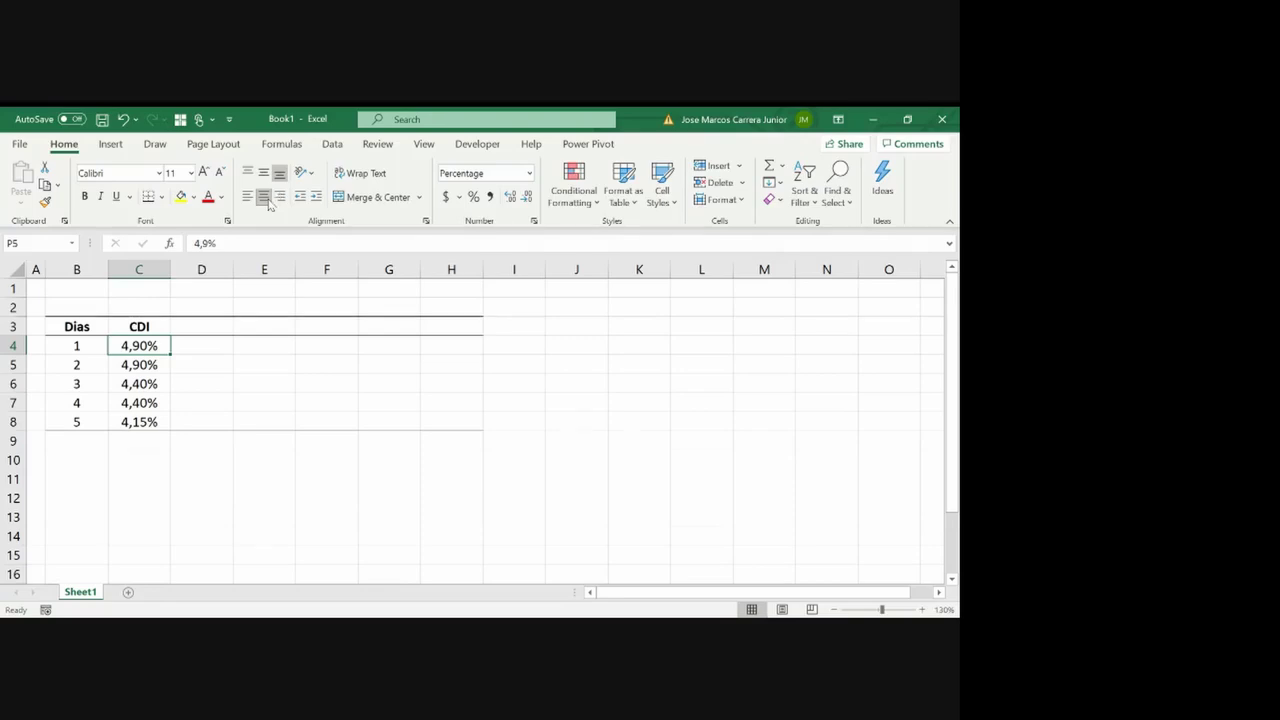
Add the bold header "CDI Diário" in cell D3 and fit column D to its text
{"action": "left_click", "coordinate": [214, 324]}
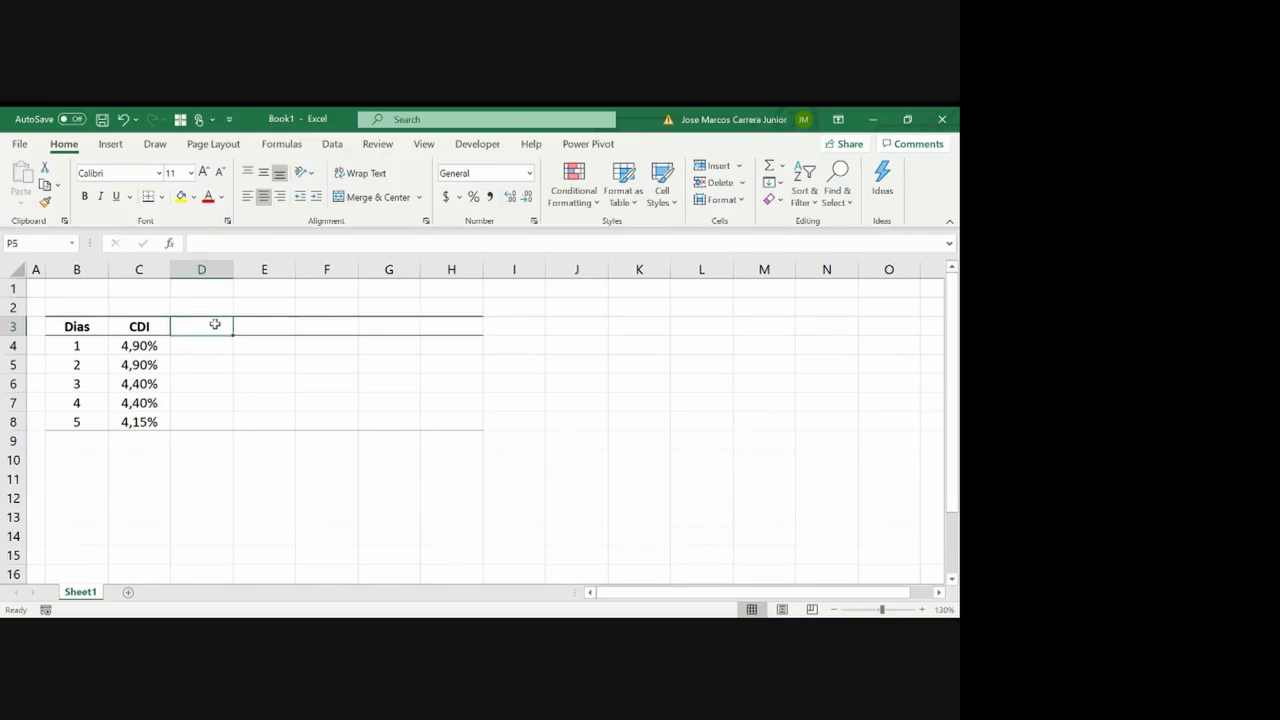
{"action": "type", "text": "CDI Diário"}
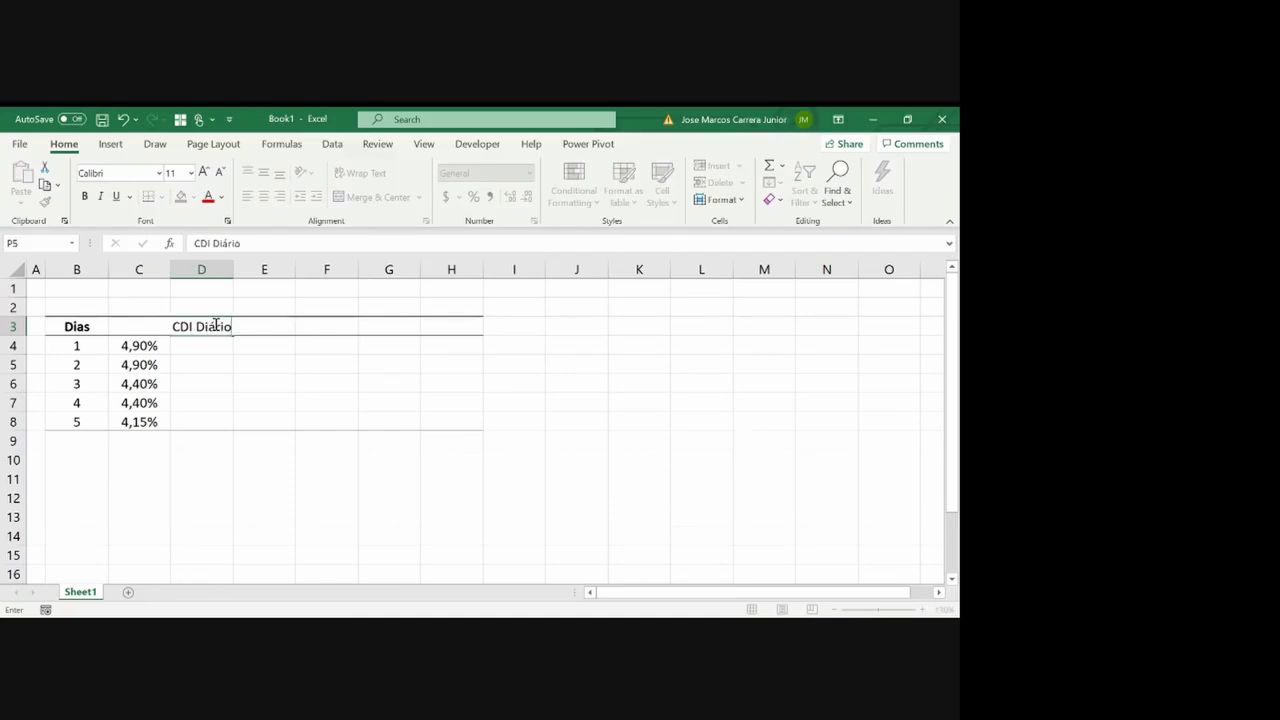
{"action": "key", "text": "Return"}
{"action": "double_click", "coordinate": [232, 269]}
{"action": "key", "text": "Up"}
{"action": "key", "text": "ctrl+b"}
Enter "252 dias úteis" in cell D2 above the CDI Diário header and make it bold and underlined
{"action": "key", "text": "Up"}
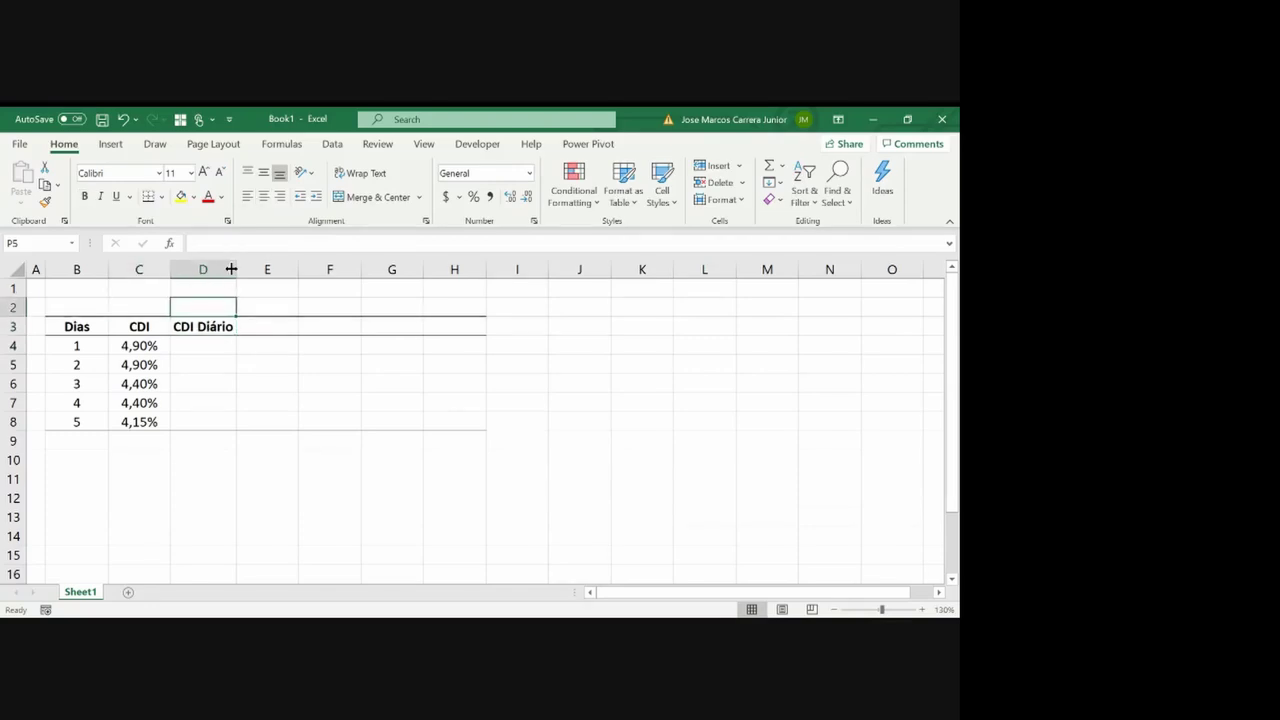
{"action": "type", "text": "252"}
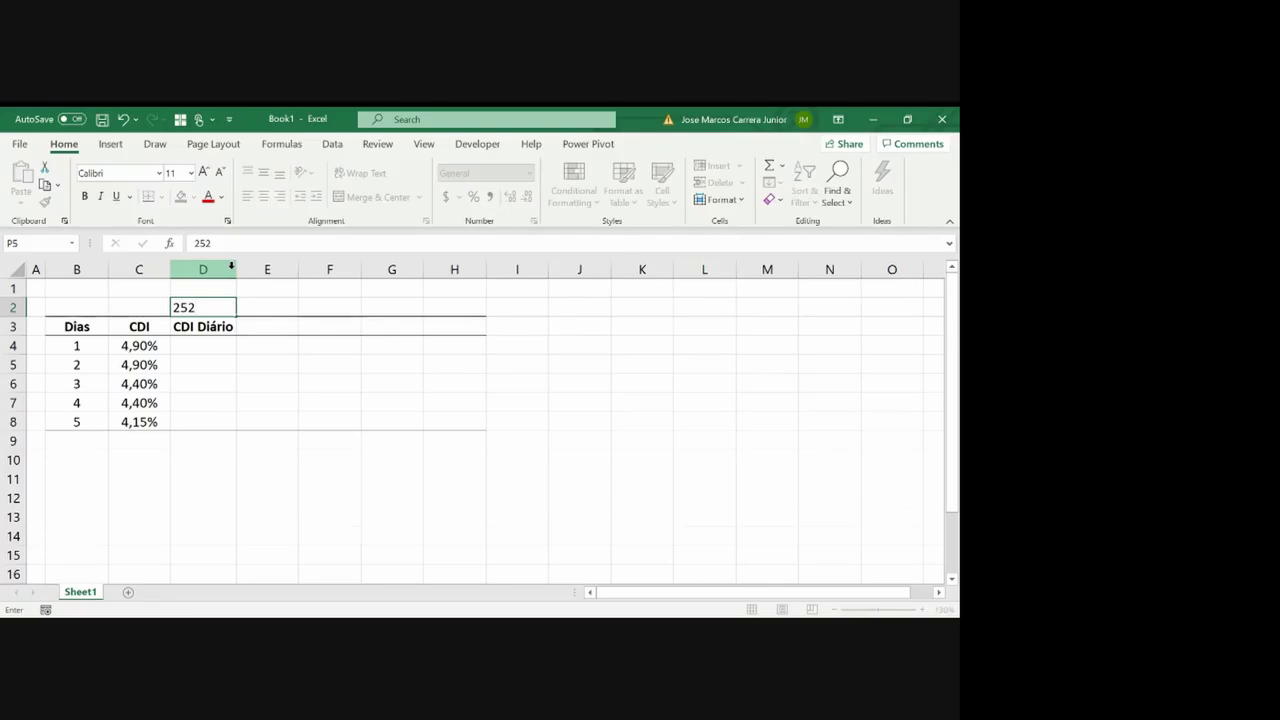
{"action": "type", "text": " dias úteis"}
{"action": "key", "text": "Return"}
{"action": "key", "text": "ctrl+b"}
{"action": "key", "text": "ctrl+u"}
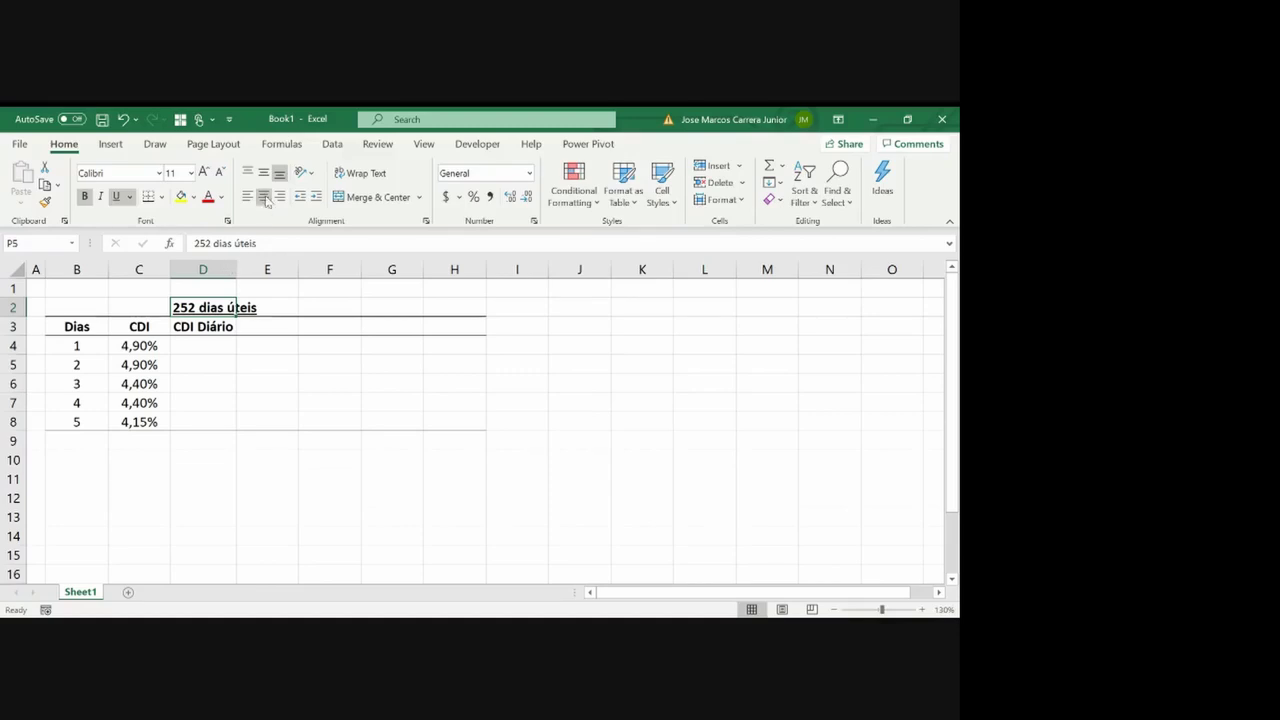
Fit column D's width to its contents and centre the text in cell D2
{"action": "double_click", "coordinate": [236, 266]}
{"action": "left_click", "coordinate": [263, 197]}
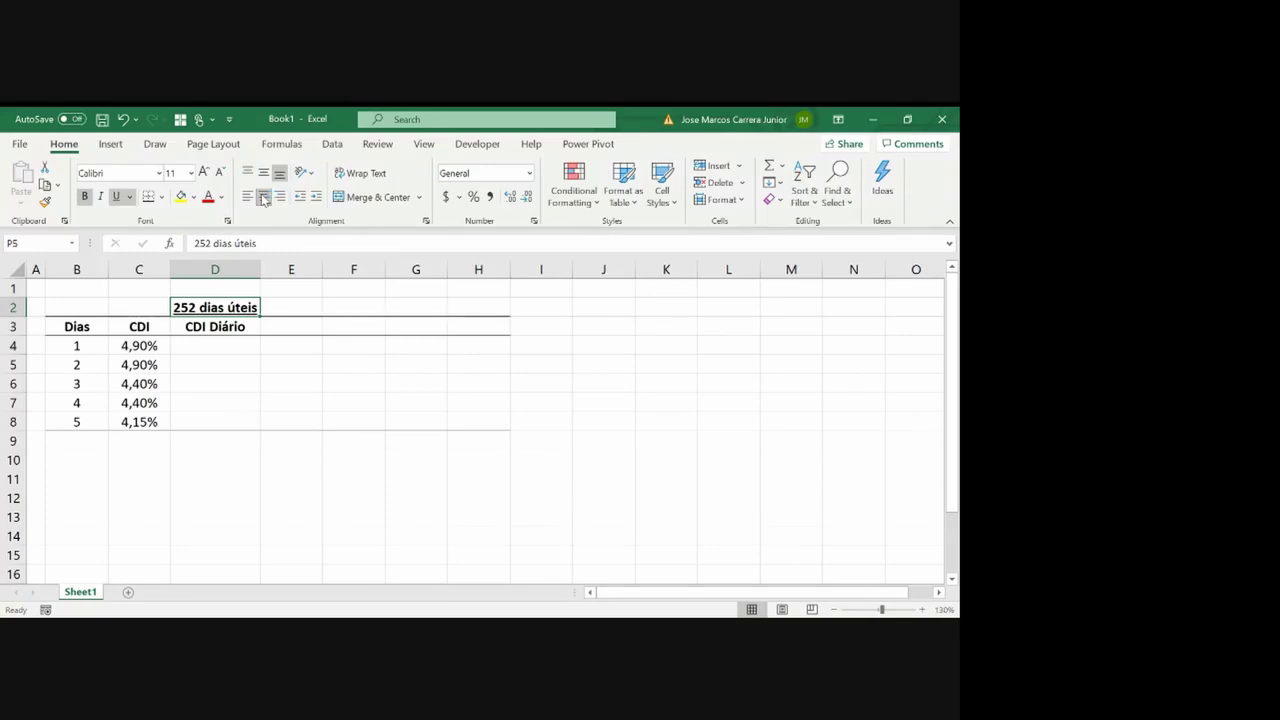
{"action": "left_click", "coordinate": [264, 198]}
{"action": "left_click", "coordinate": [264, 198]}
{"action": "left_click", "coordinate": [264, 197]}
{"action": "left_click", "coordinate": [264, 198]}
Calculate the daily CDI for day 1 in cell D4 with the formula =(1+C4)^(1/252)-1
{"action": "key", "text": "Down"}
{"action": "key", "text": "Down"}
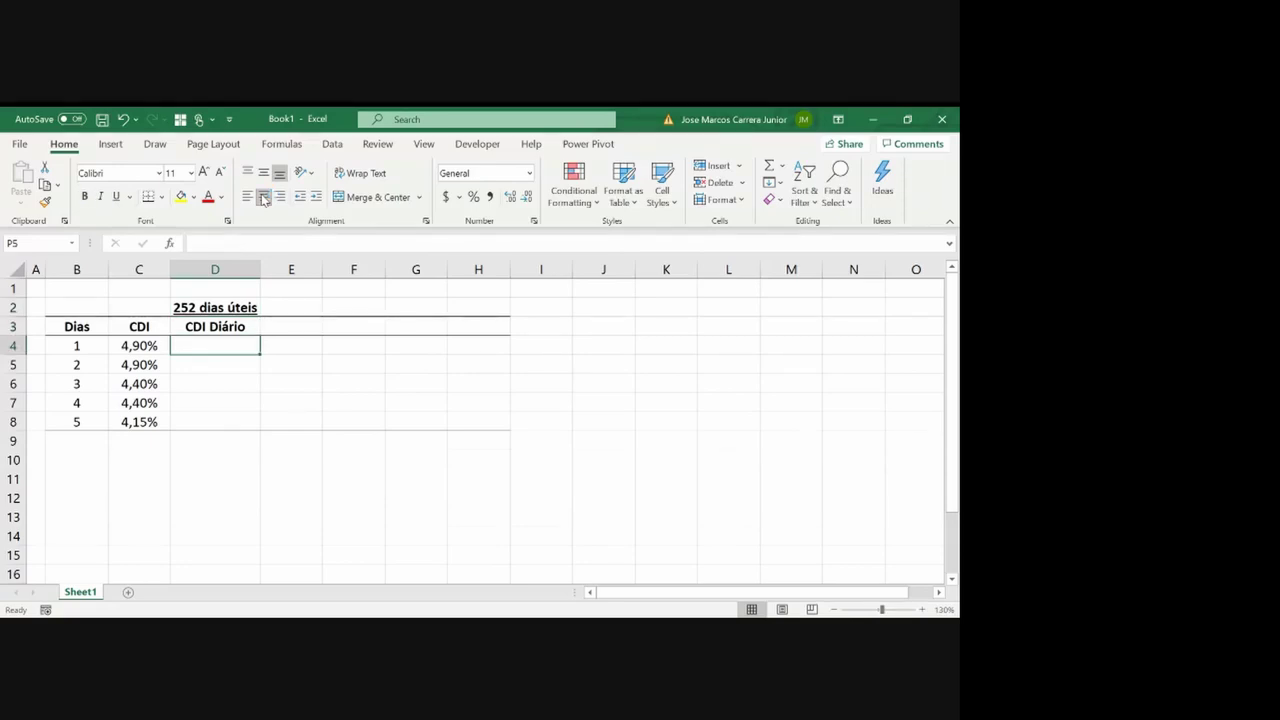
{"action": "key", "text": "Left"}
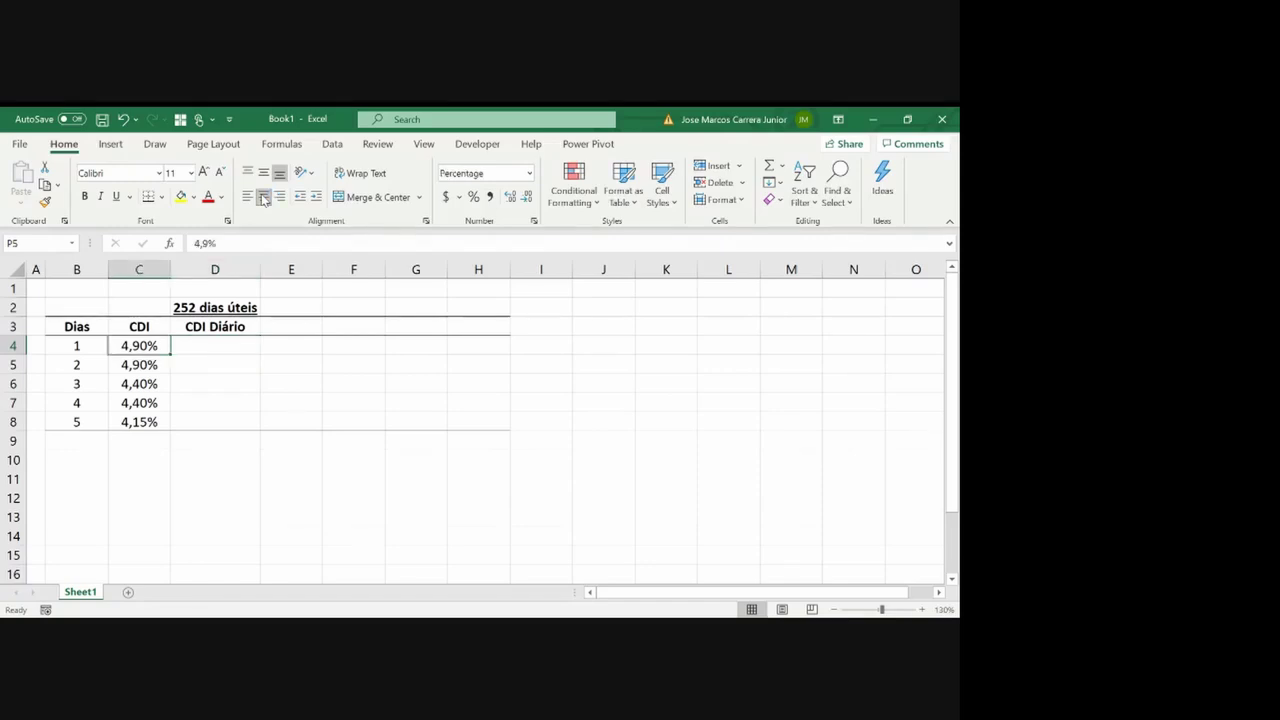
{"action": "key", "text": "Right"}
{"action": "type", "text": "="}
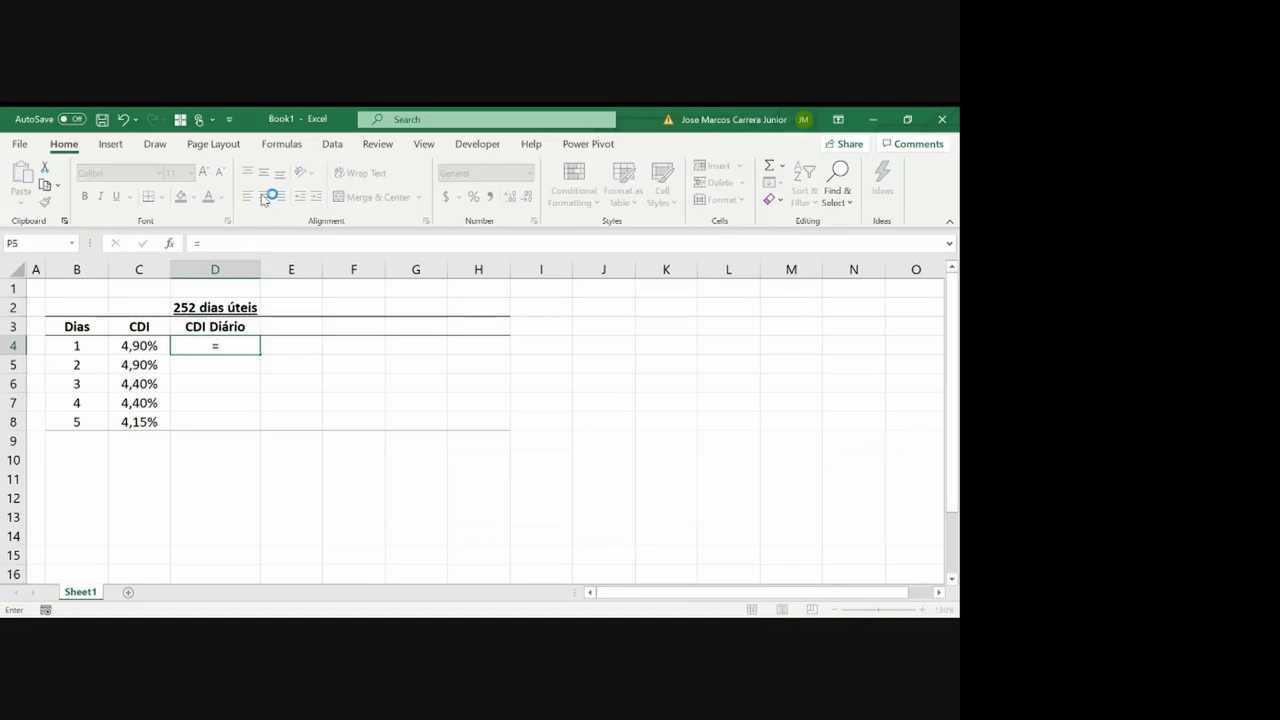
{"action": "type", "text": "(1+"}
{"action": "key", "text": "Left"}
{"action": "type", "text": ")"}
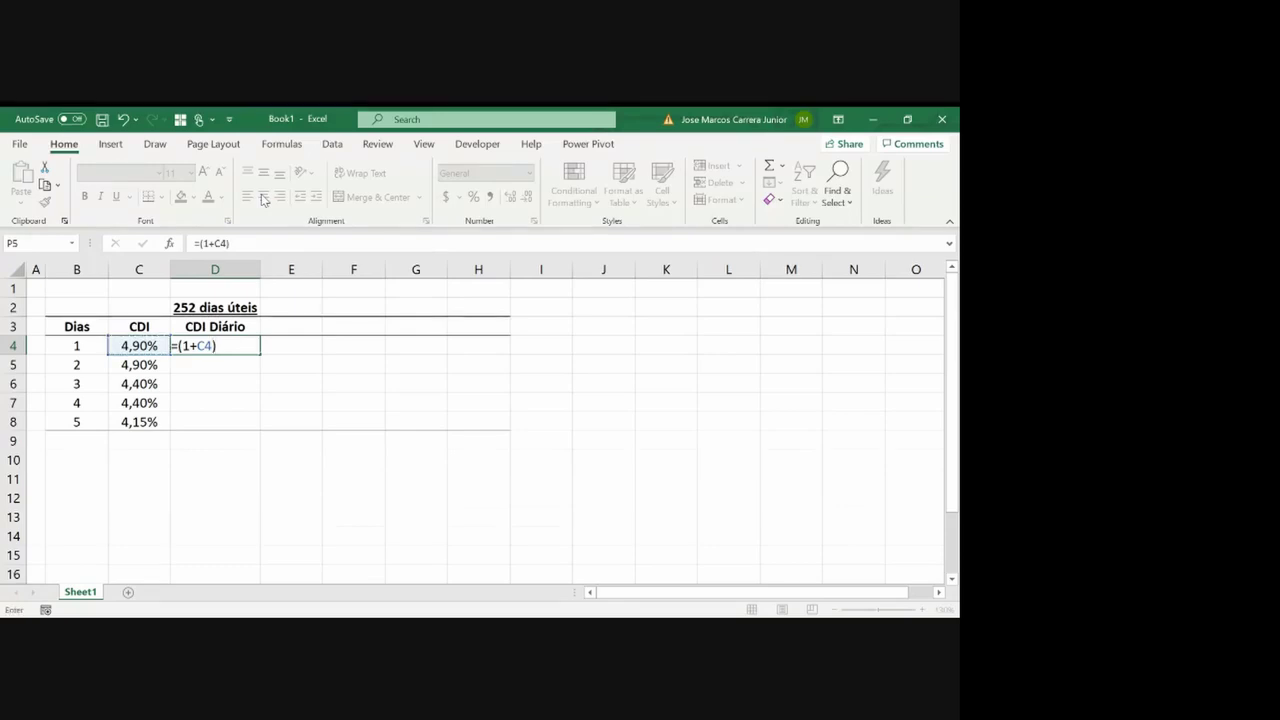
{"action": "type", "text": "^(1/252"}
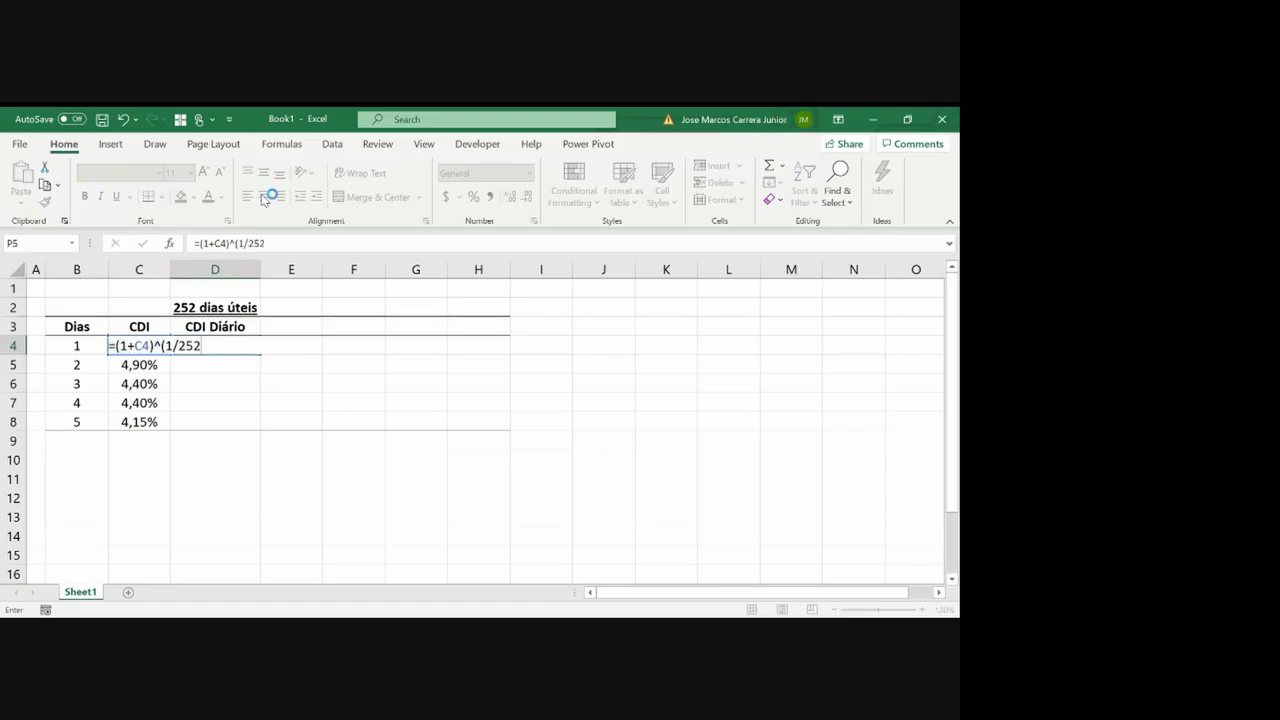
{"action": "type", "text": ")-1"}
{"action": "key", "text": "Return"}
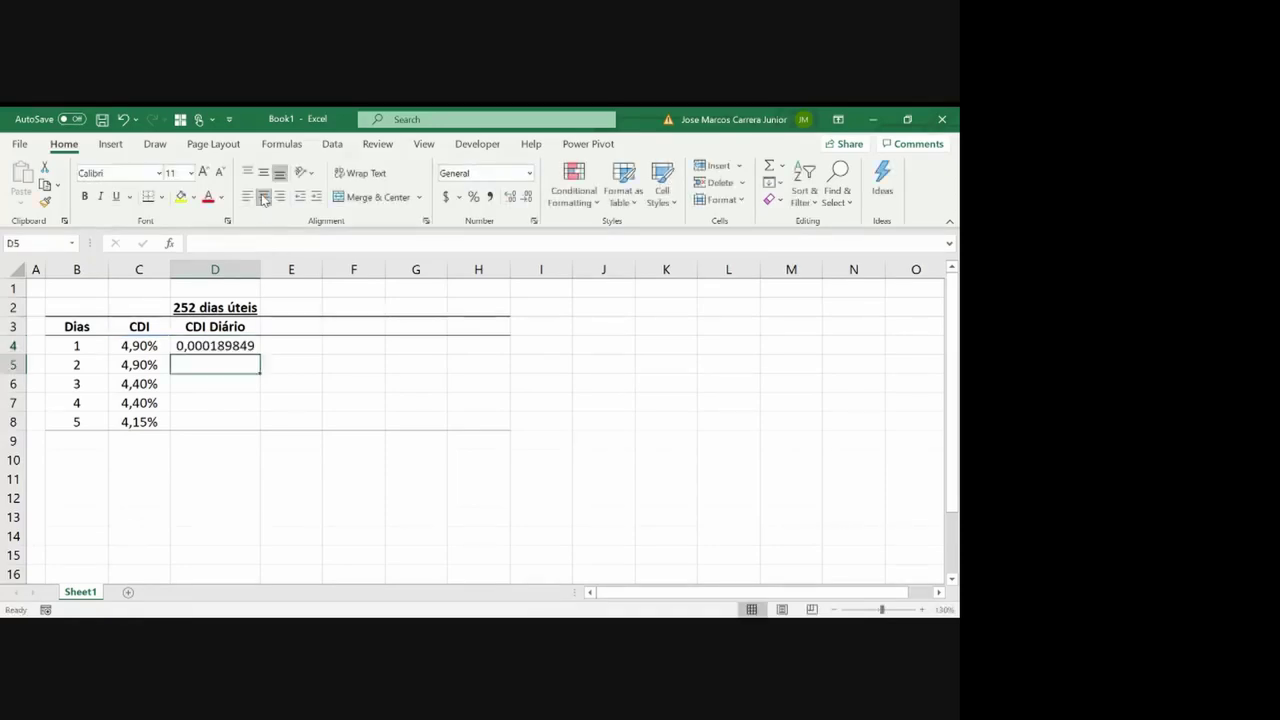
Paste only the formatting of cell C4 onto D4 and extend D4 to five decimal places
{"action": "key", "text": "Up"}
{"action": "key", "text": "Left"}
{"action": "key", "text": "ctrl+c"}
{"action": "key", "text": "Right"}
{"action": "key", "text": "ctrl+alt+v"}
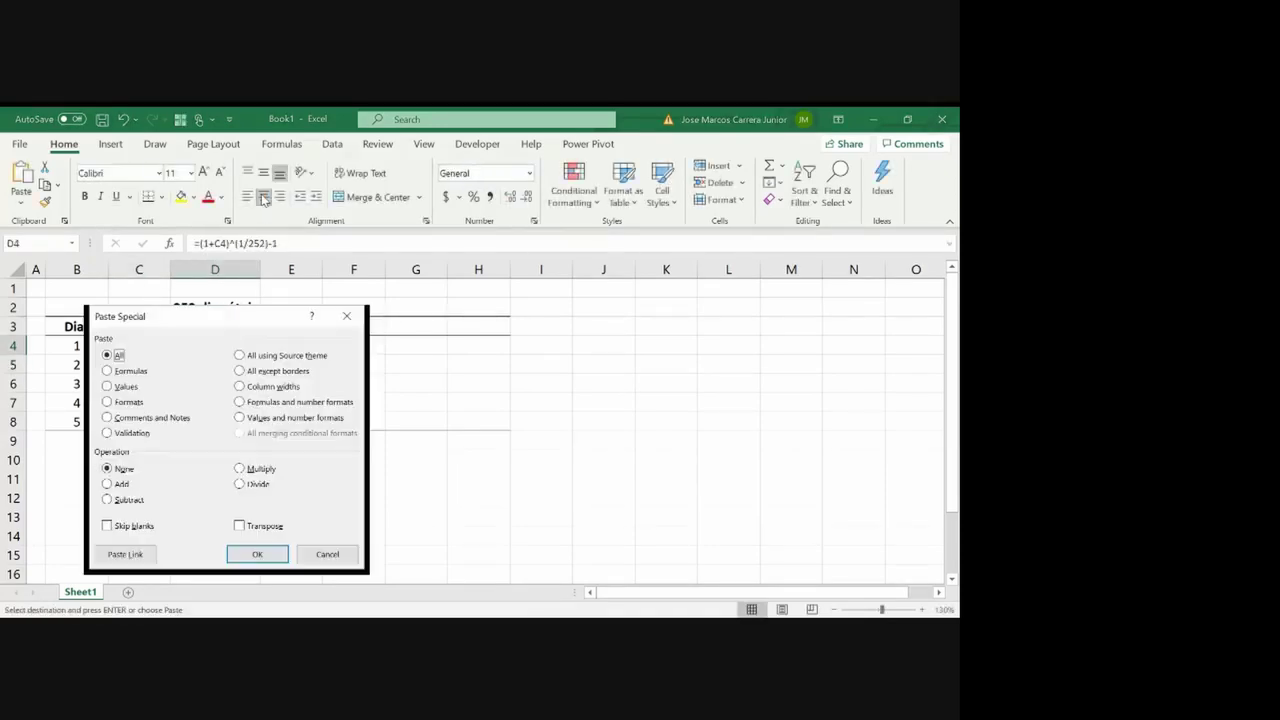
{"action": "key", "text": "t"}
{"action": "key", "text": "Return"}
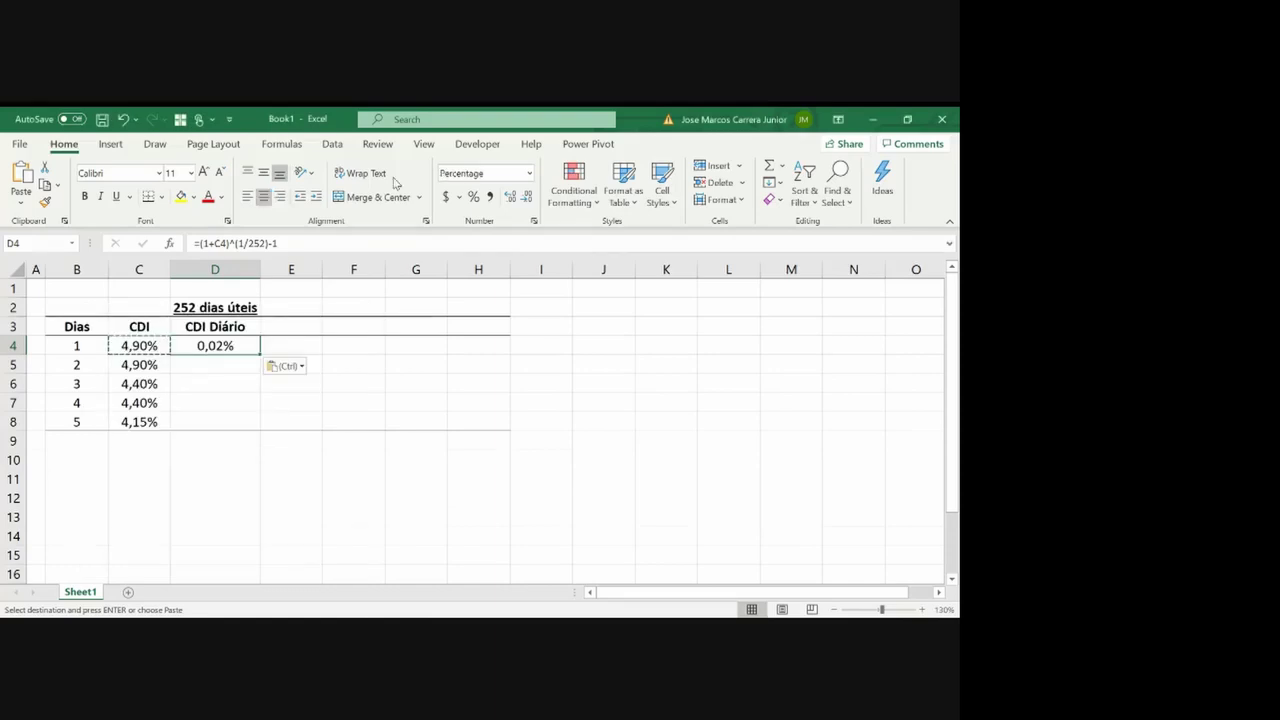
{"action": "left_click", "coordinate": [508, 200]}
{"action": "left_click", "coordinate": [508, 200]}
{"action": "left_click", "coordinate": [509, 200]}
Copy the daily CDI formula from D4 down through D8
{"action": "key", "text": "Right"}
{"action": "key", "text": "Left"}
{"action": "key", "text": "ctrl+c"}
{"action": "key", "text": "shift+Down"}
{"action": "key", "text": "shift+Down"}
{"action": "key", "text": "shift+Down"}
{"action": "key", "text": "shift+Down"}
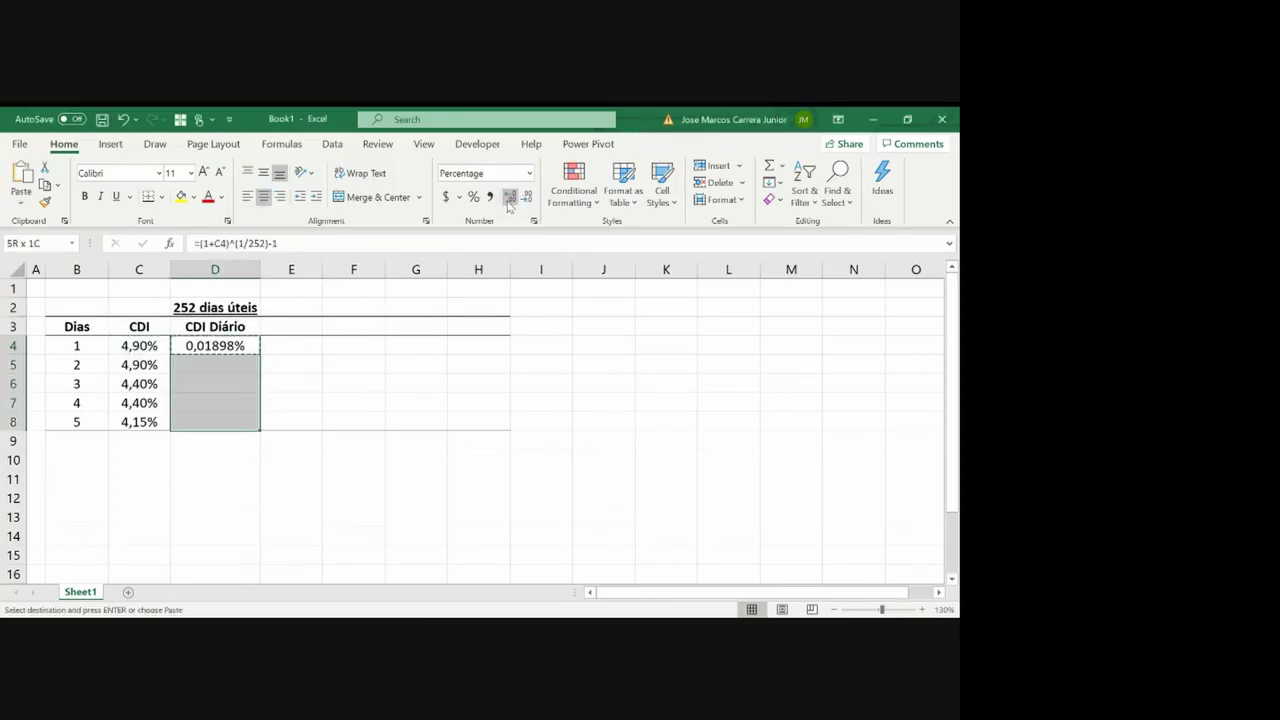
{"action": "key", "text": "ctrl+v"}
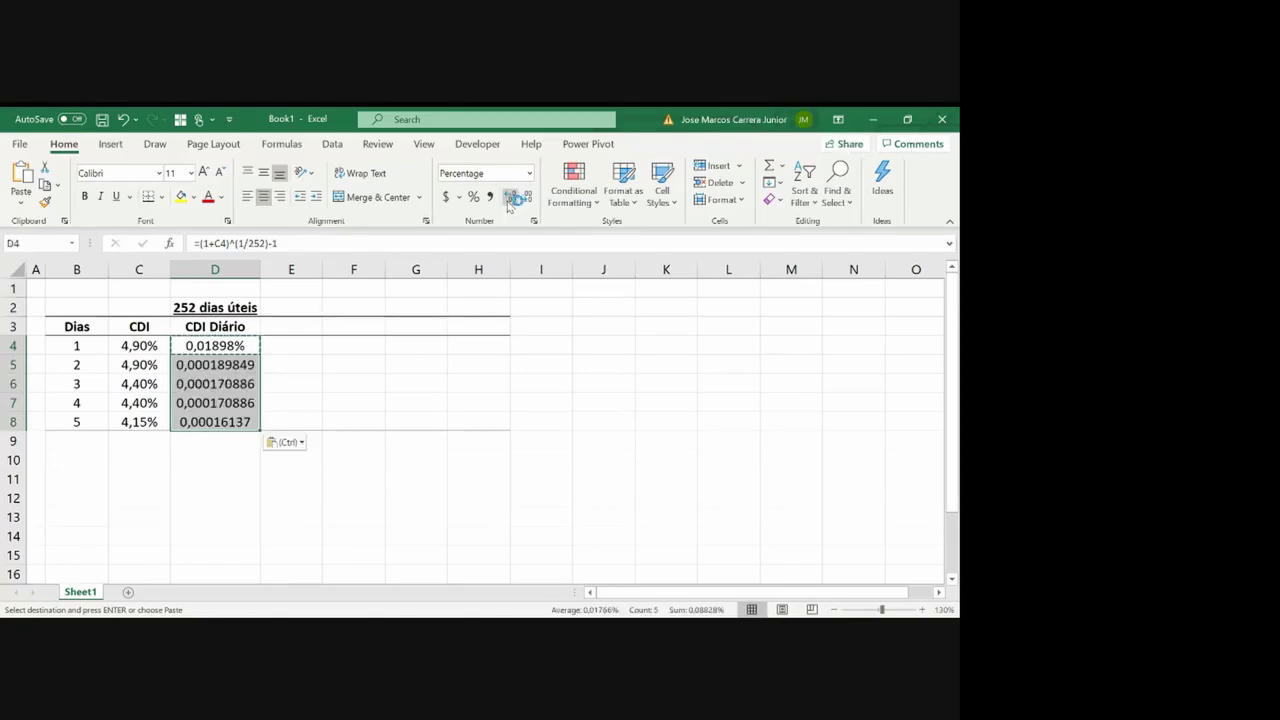
Format the daily CDI values in D4:D8 as percentages with five decimal places
{"action": "left_click", "coordinate": [473, 197]}
{"action": "left_click", "coordinate": [510, 197]}
{"action": "left_click", "coordinate": [510, 197]}
{"action": "left_click", "coordinate": [510, 197]}
{"action": "left_click", "coordinate": [510, 197]}
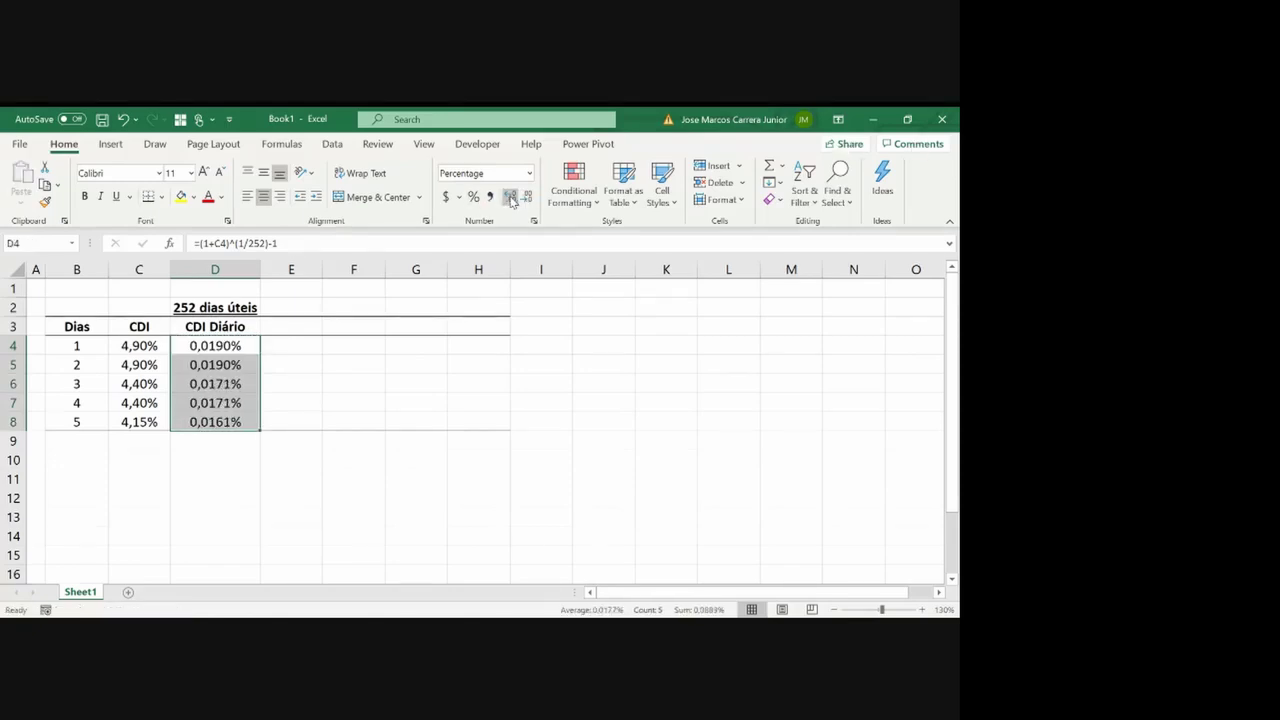
{"action": "left_click", "coordinate": [510, 197]}
Fit the widths of all the sheet's columns to their contents
{"action": "key", "text": "Right"}
{"action": "key", "text": "Up"}
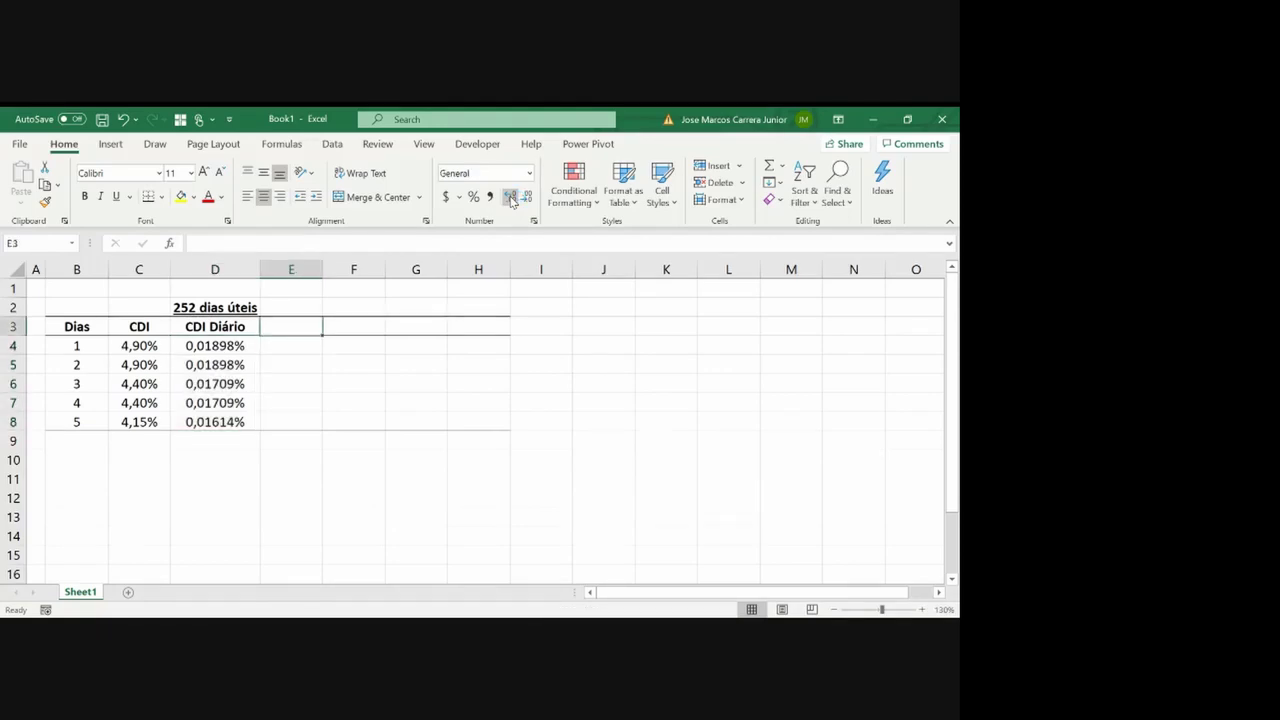
{"action": "left_click", "coordinate": [19, 269]}
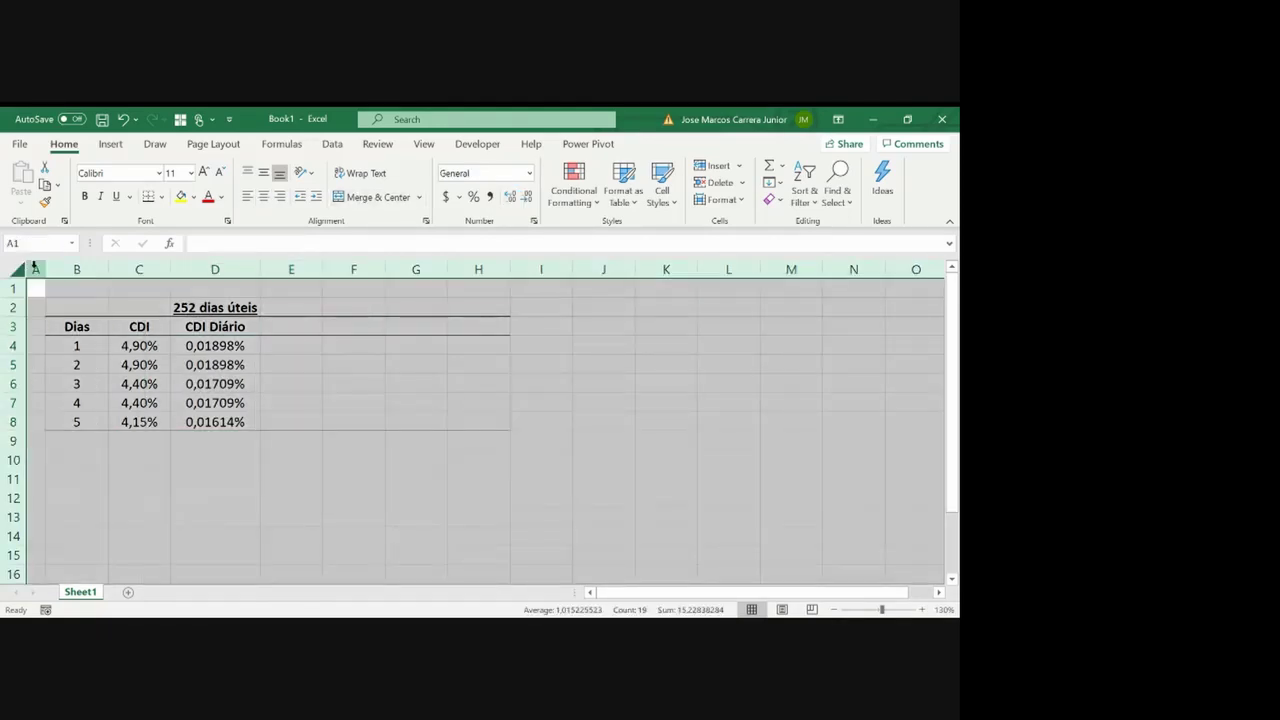
{"action": "double_click", "coordinate": [45, 269]}
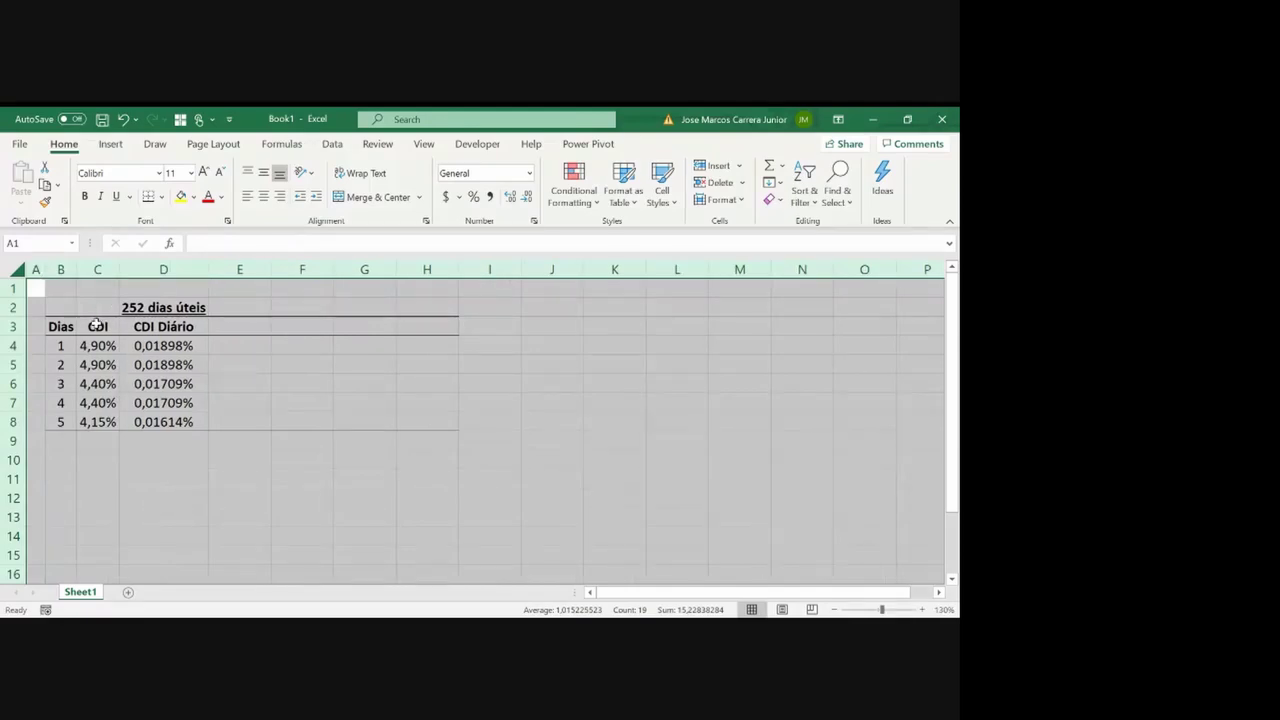
{"action": "left_click", "coordinate": [97, 326]}
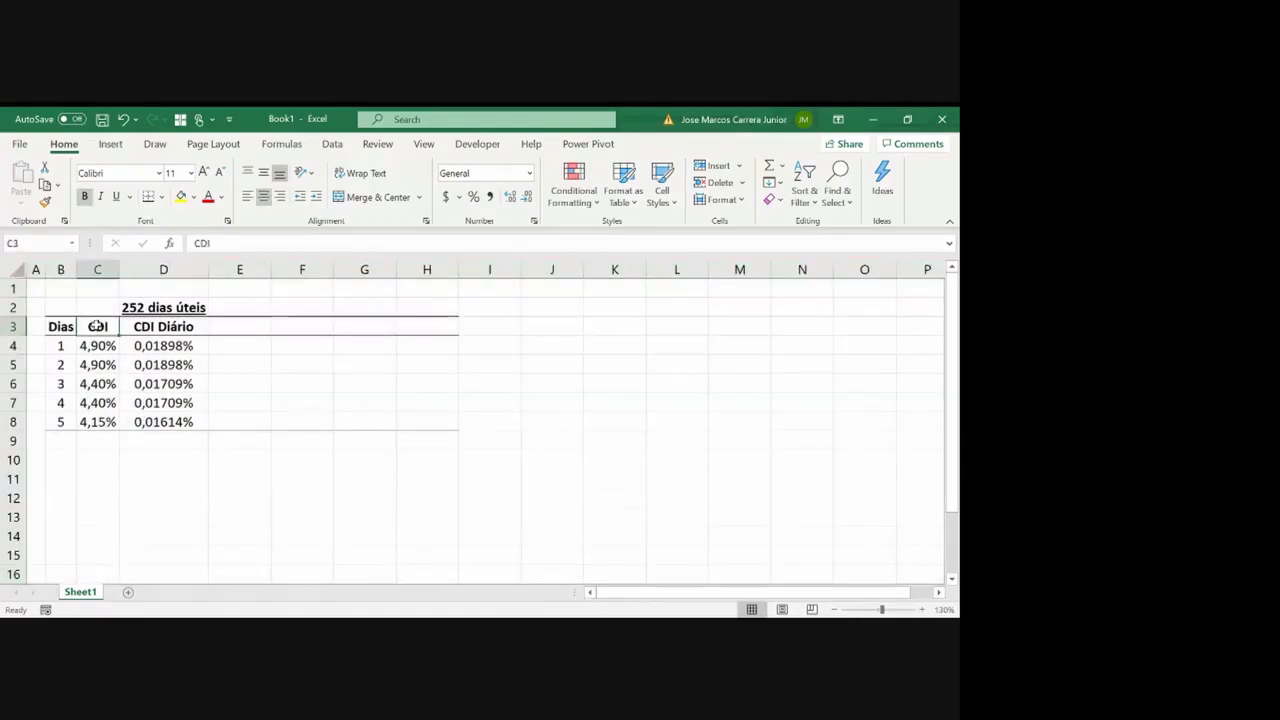
Add the header "Fator Diário" in cell E3 and fit column E to its text
{"action": "key", "text": "Right"}
{"action": "key", "text": "Right"}
{"action": "type", "text": "F"}
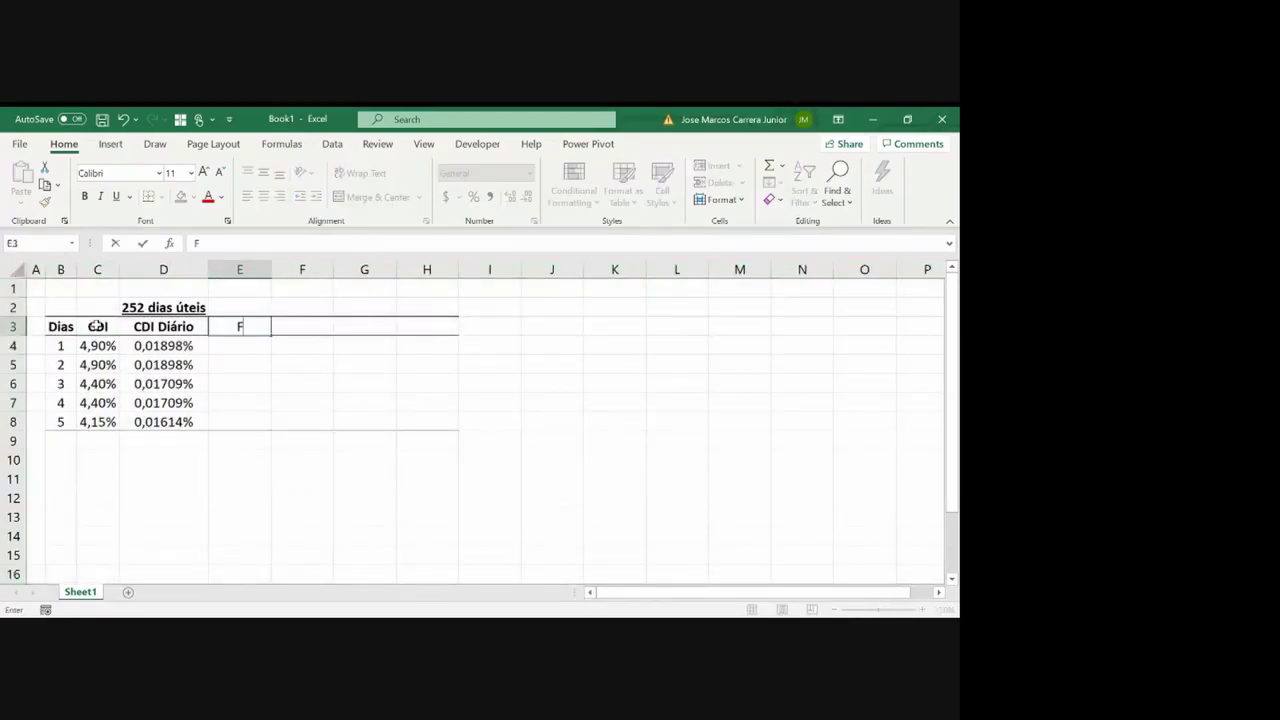
{"action": "type", "text": "ator Diário"}
{"action": "key", "text": "Return"}
{"action": "left_click_drag", "start_coordinate": [269, 277], "coordinate": [269, 277]}
{"action": "double_click", "coordinate": [269, 277]}
{"action": "key", "text": "Up"}
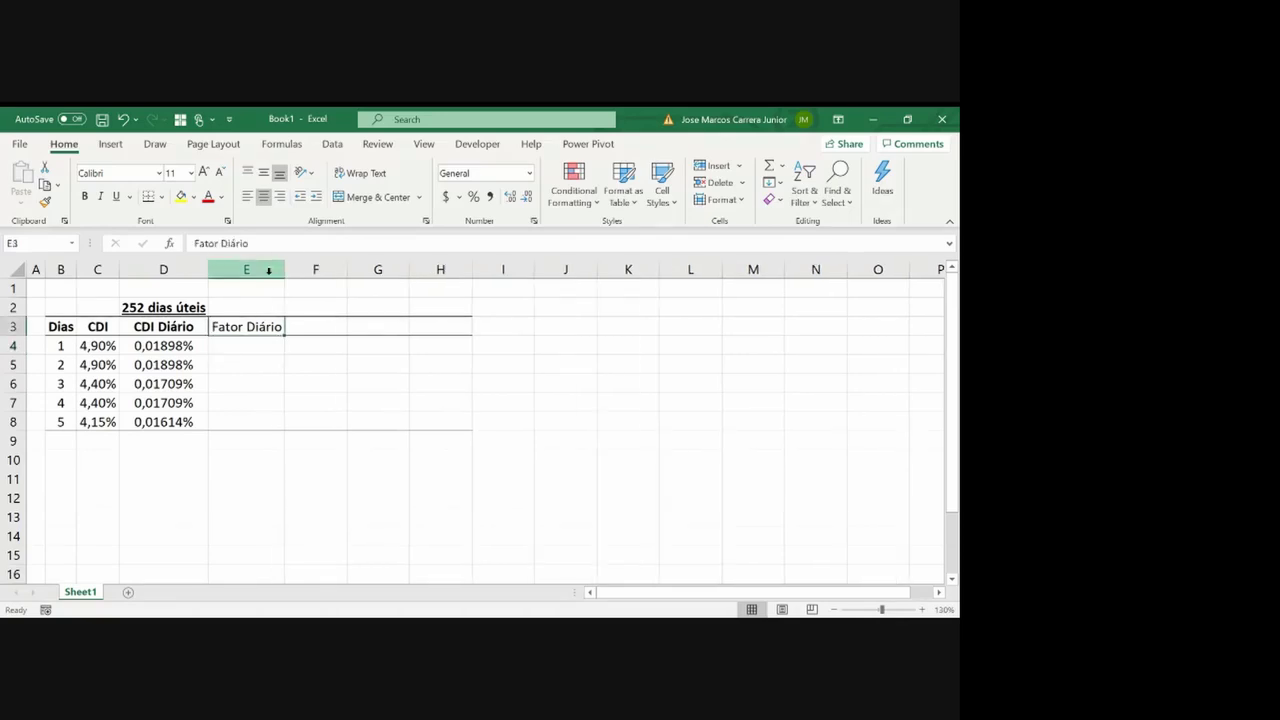
Calculate the daily factor for day 1 in cell E4 with the formula =1+D4
{"action": "key", "text": "Down"}
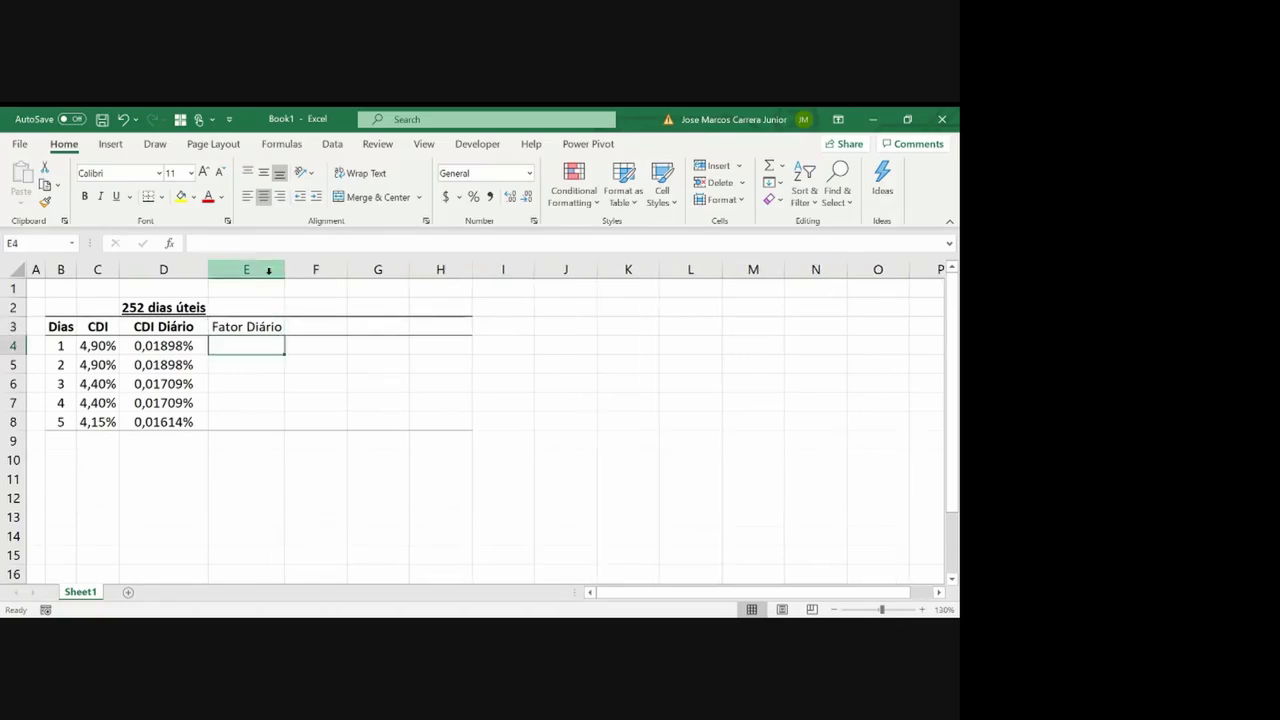
{"action": "type", "text": "=1+"}
{"action": "key", "text": "Left"}
{"action": "key", "text": "ctrl+Return"}
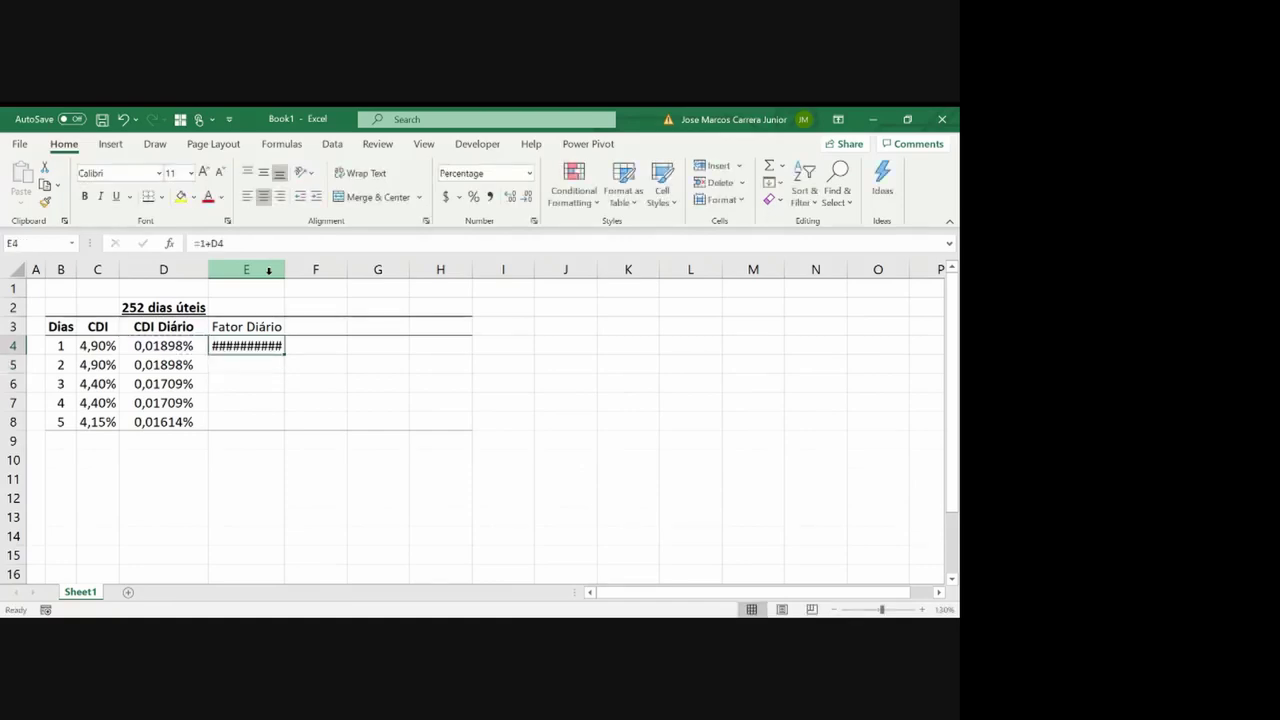
Fit column E to its contents and make the "Fator Diário" header in E3 bold
{"action": "double_click", "coordinate": [284, 268]}
{"action": "key", "text": "Up"}
{"action": "key", "text": "ctrl+b"}
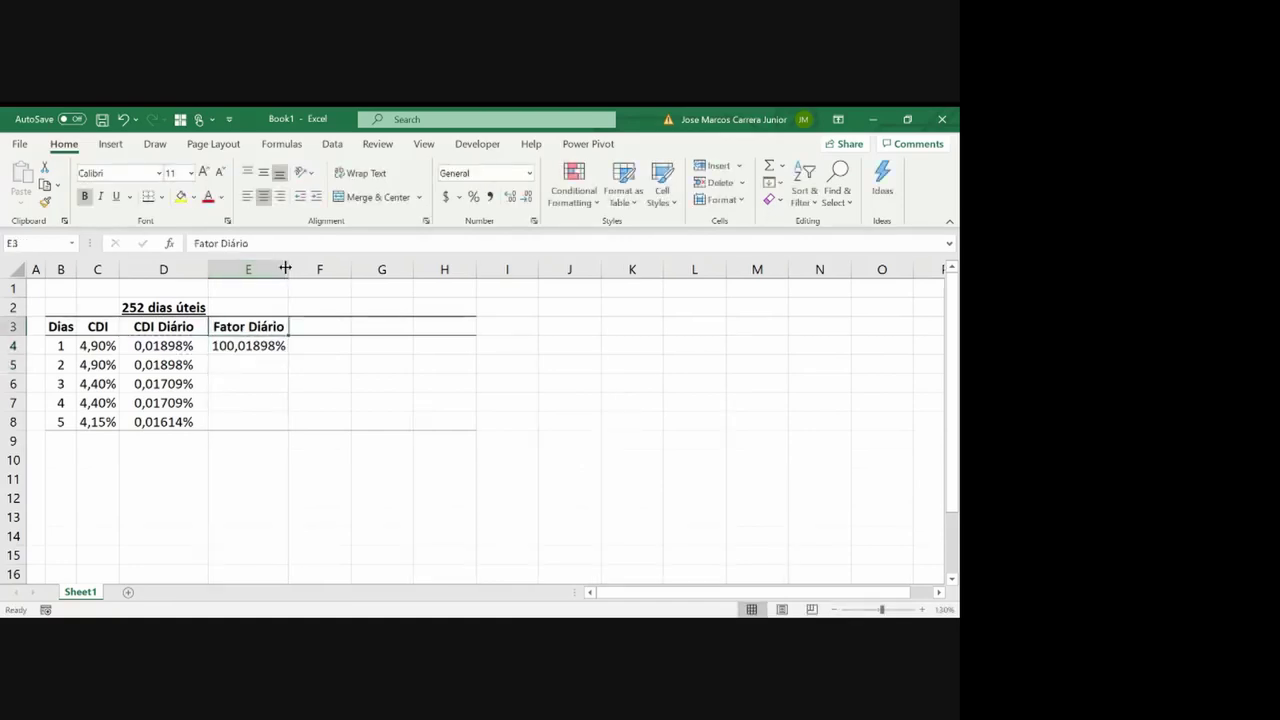
Format the daily factors in E4:E8 with the seven-decimal custom number format #.##0,0000000_);(#.##0,0000000);-
{"action": "key", "text": "Down"}
{"action": "left_click_drag", "start_coordinate": [276, 345], "coordinate": [278, 422]}
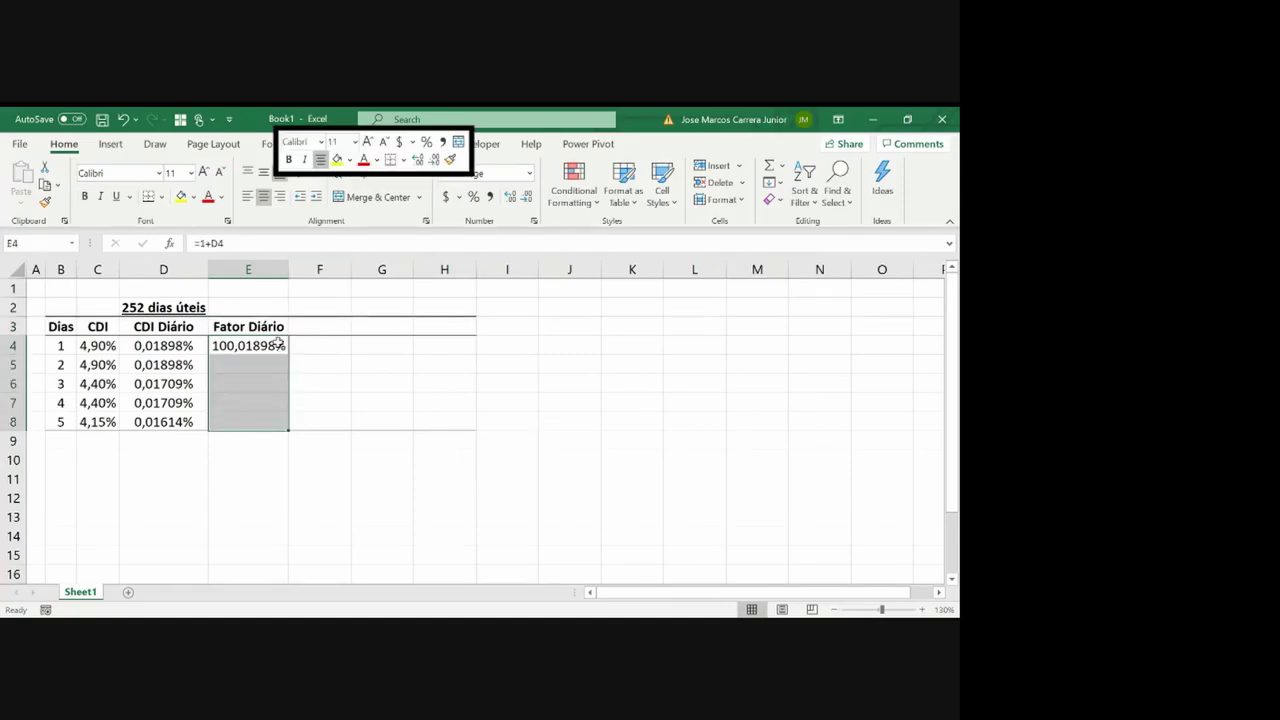
{"action": "right_click", "coordinate": [278, 344]}
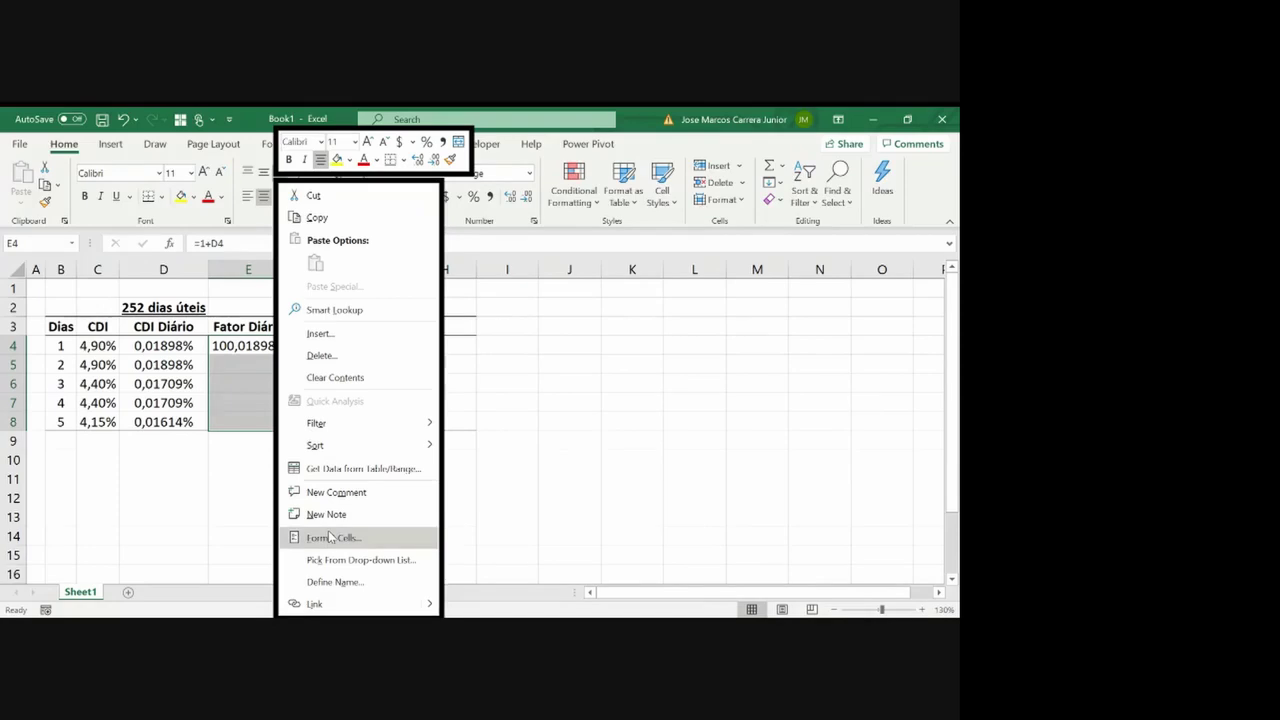
{"action": "left_click", "coordinate": [331, 538]}
{"action": "left_click", "coordinate": [189, 310]}
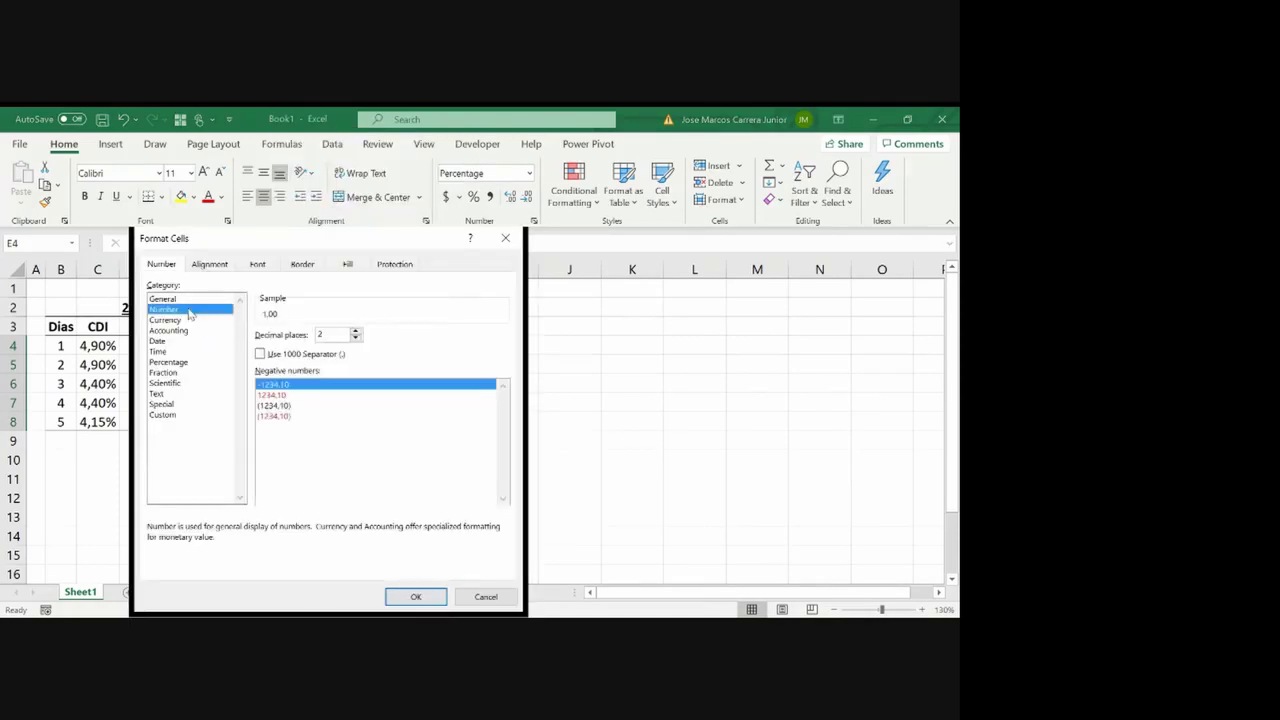
{"action": "left_click", "coordinate": [305, 406]}
{"action": "left_click", "coordinate": [355, 331]}
{"action": "left_click", "coordinate": [355, 331]}
{"action": "left_click", "coordinate": [355, 331]}
{"action": "left_click", "coordinate": [355, 331]}
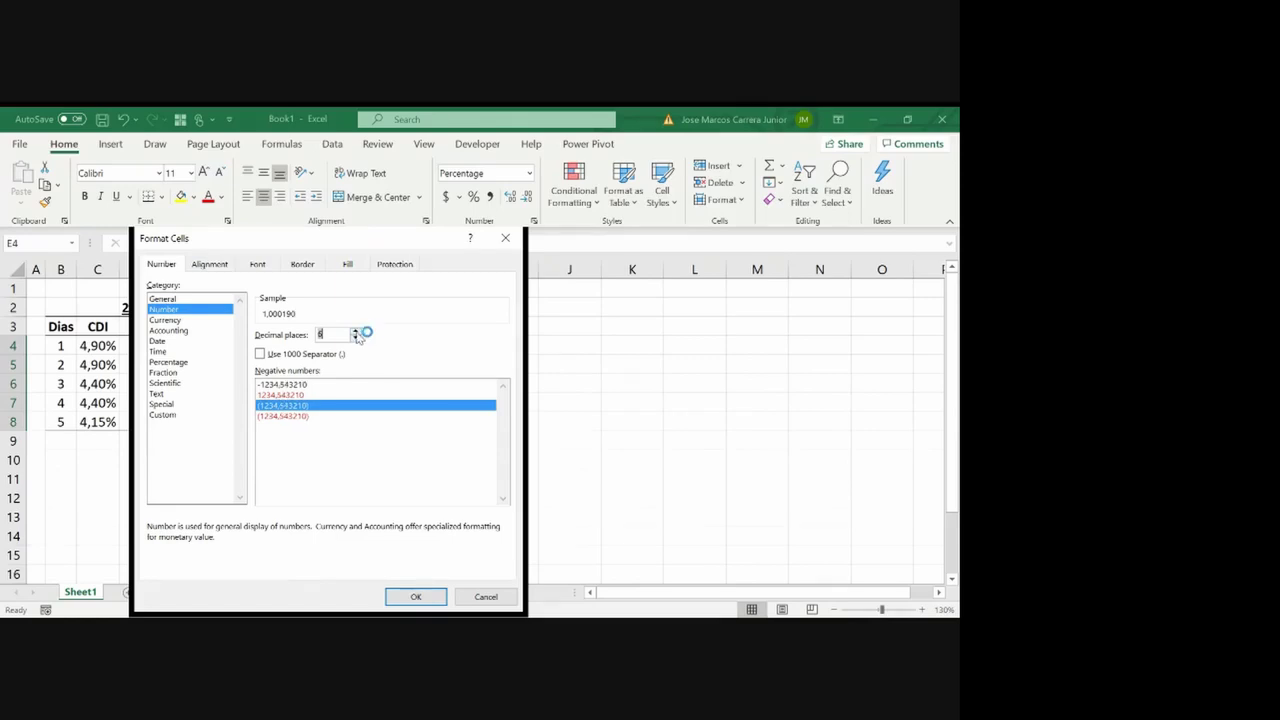
{"action": "left_click", "coordinate": [355, 331]}
{"action": "left_click", "coordinate": [163, 414]}
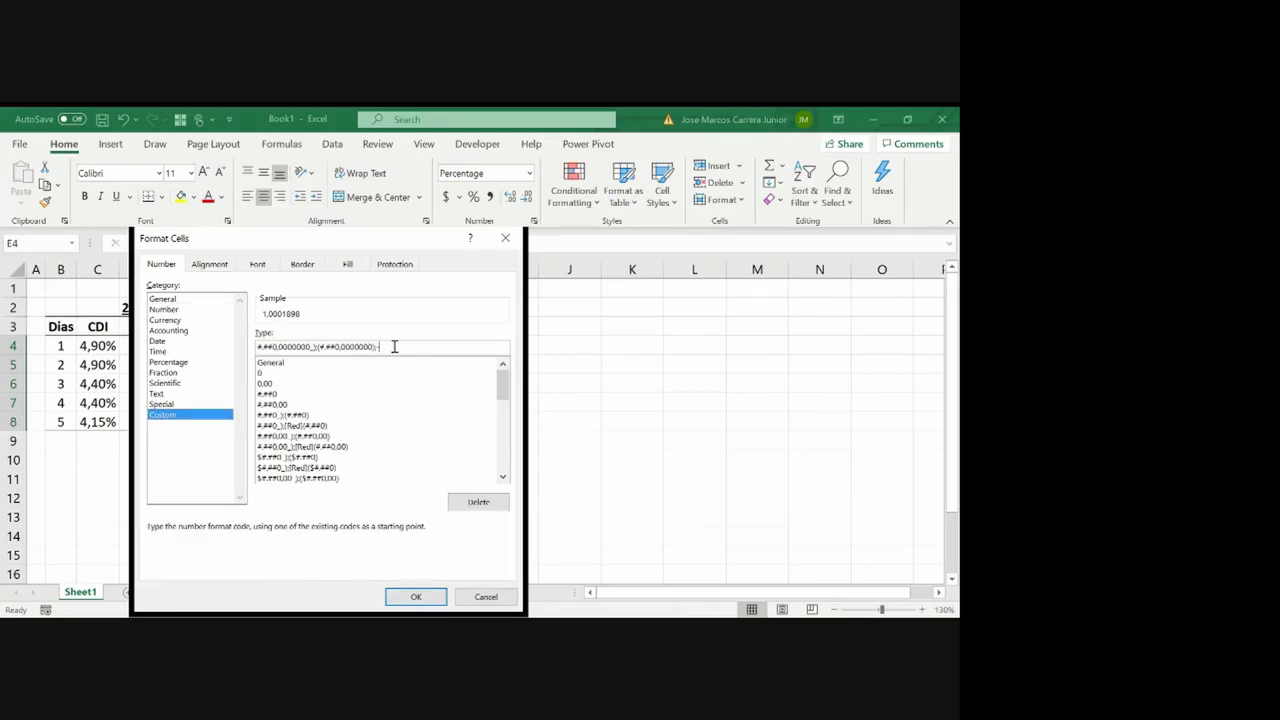
{"action": "key", "text": "Return"}
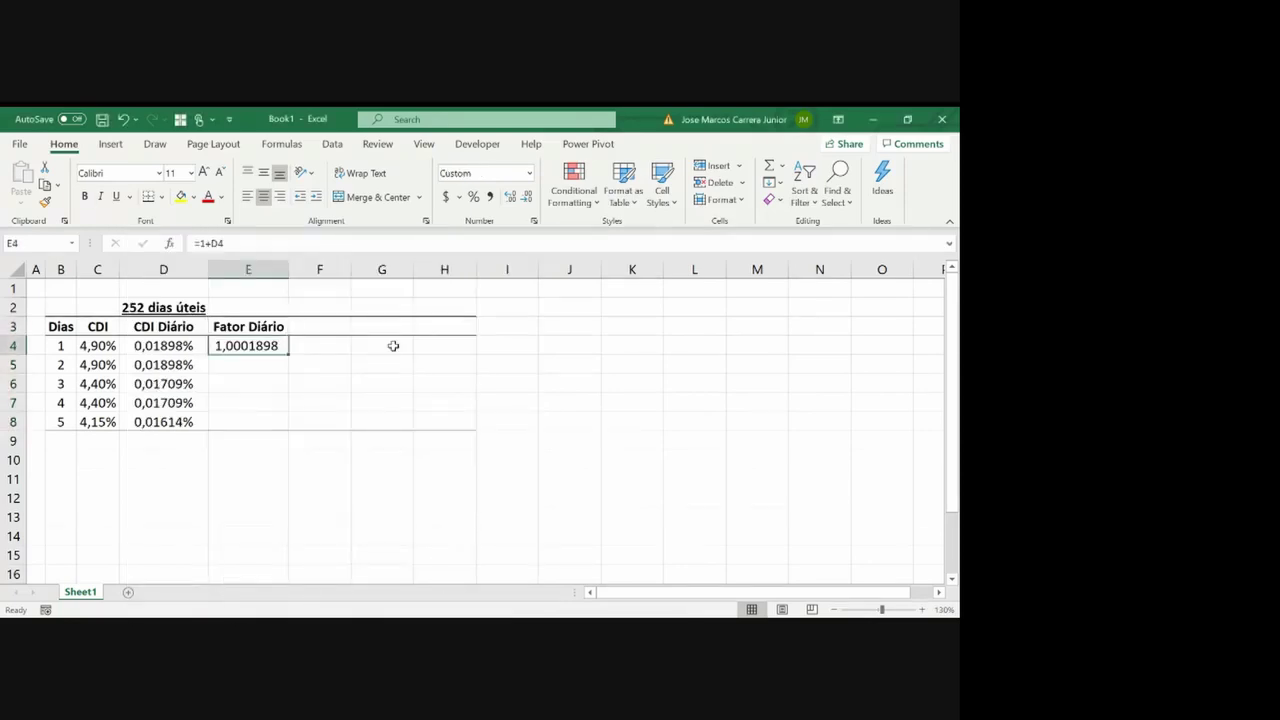
Copy the daily factor formula in E4 down to E8
{"action": "key", "text": "ctrl+c"}
{"action": "key", "text": "shift+Down"}
{"action": "key", "text": "shift+Down"}
{"action": "key", "text": "shift+Down"}
{"action": "key", "text": "shift+Down"}
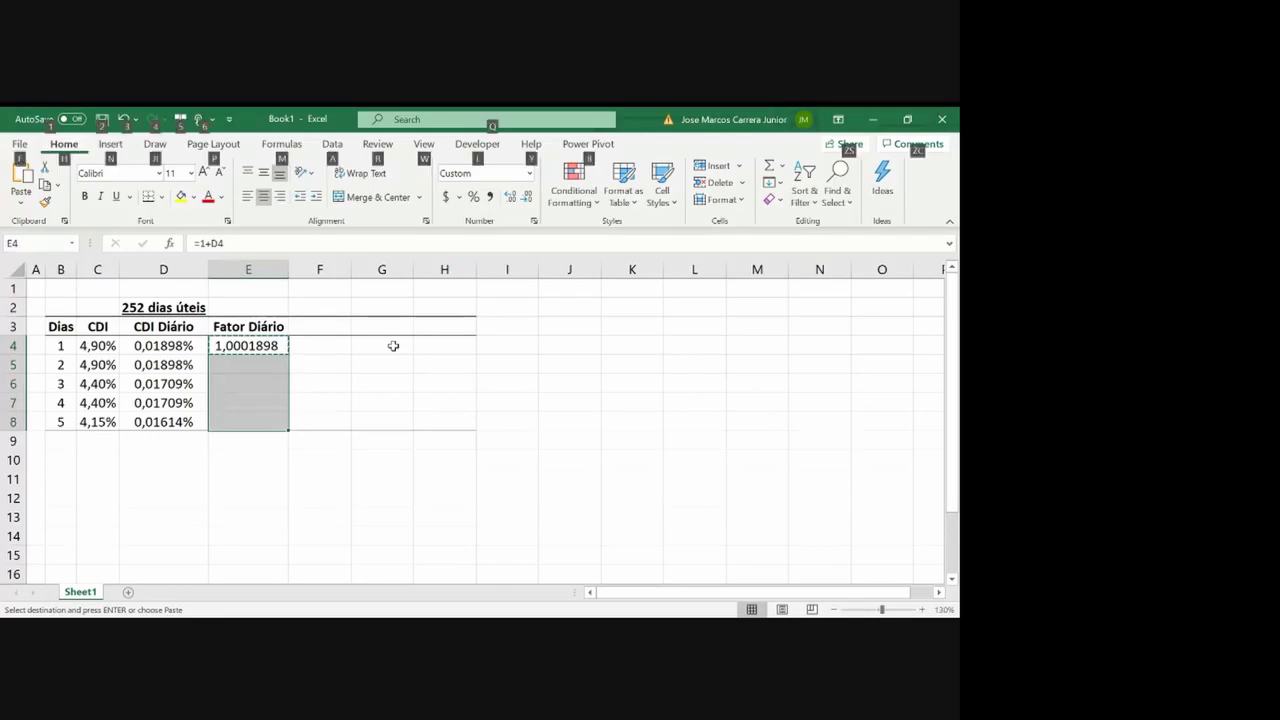
{"action": "key", "text": "ctrl+v"}
{"action": "key", "text": "Escape"}
Examine the daily factor formulas in column E alongside the daily CDI rates in column D
{"action": "key", "text": "Right"}
{"action": "key", "text": "Down"}
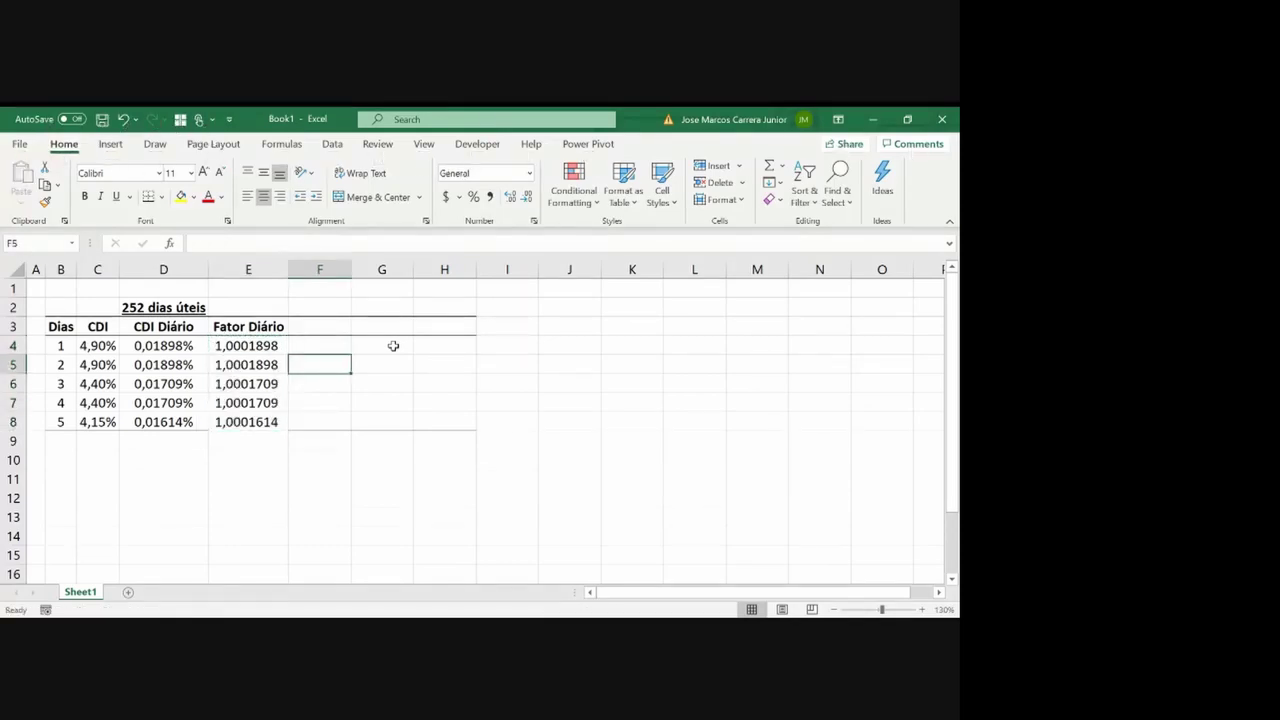
{"action": "key", "text": "Left"}
{"action": "key", "text": "Down"}
{"action": "key", "text": "Down"}
{"action": "key", "text": "Down"}
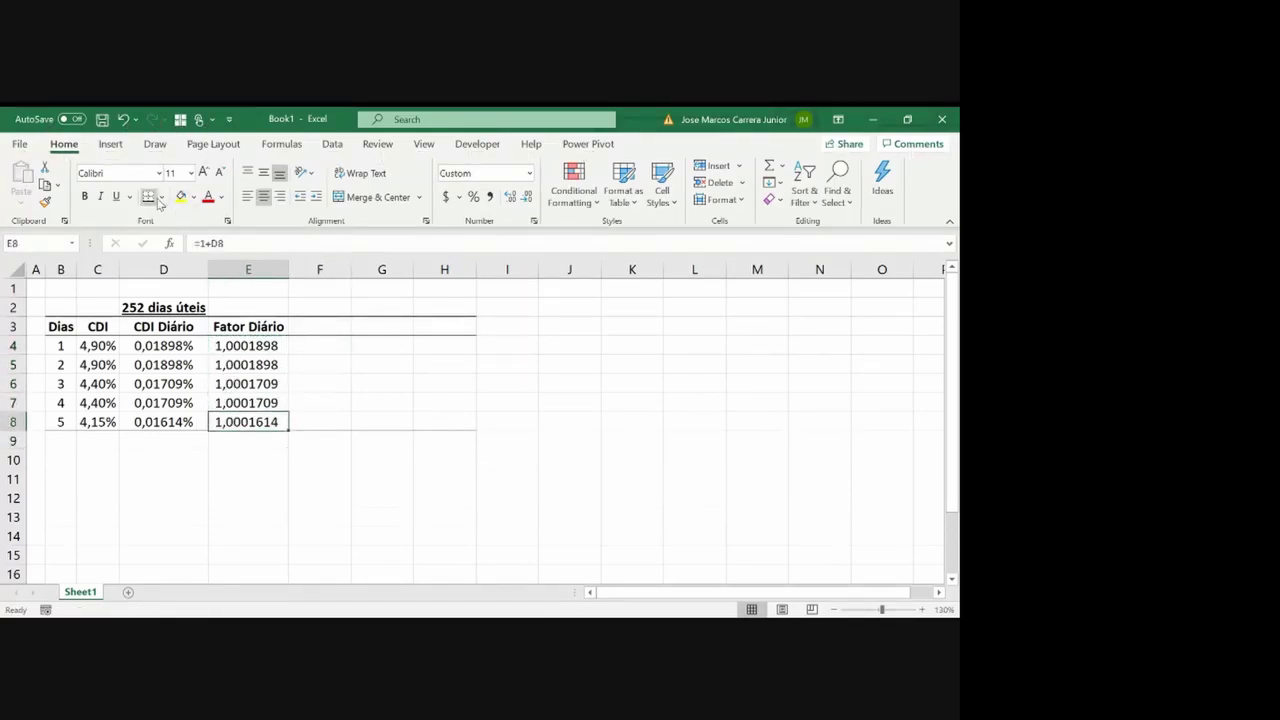
{"action": "key", "text": "Up"}
{"action": "key", "text": "Up"}
{"action": "key", "text": "Up"}
{"action": "key", "text": "Up"}
{"action": "key", "text": "Up"}
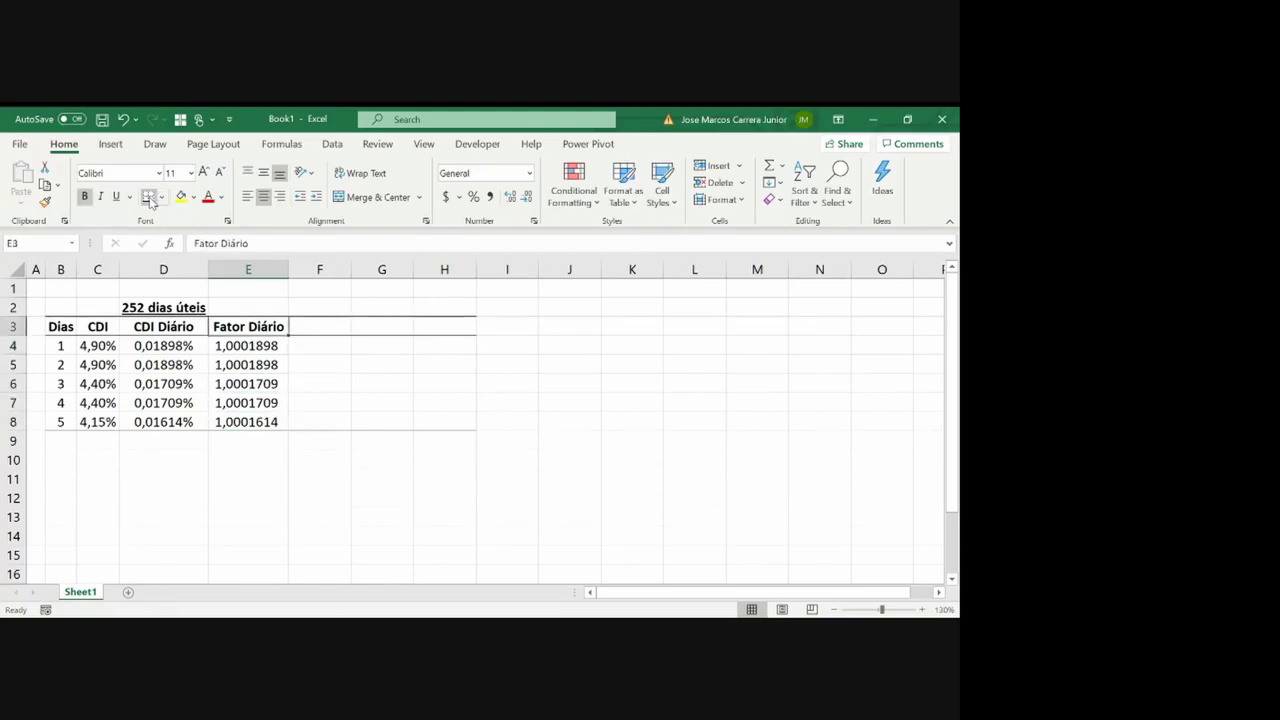
{"action": "key", "text": "Down"}
{"action": "key", "text": "Left"}
{"action": "key", "text": "Right"}
{"action": "key", "text": "Left"}
{"action": "key", "text": "Right"}
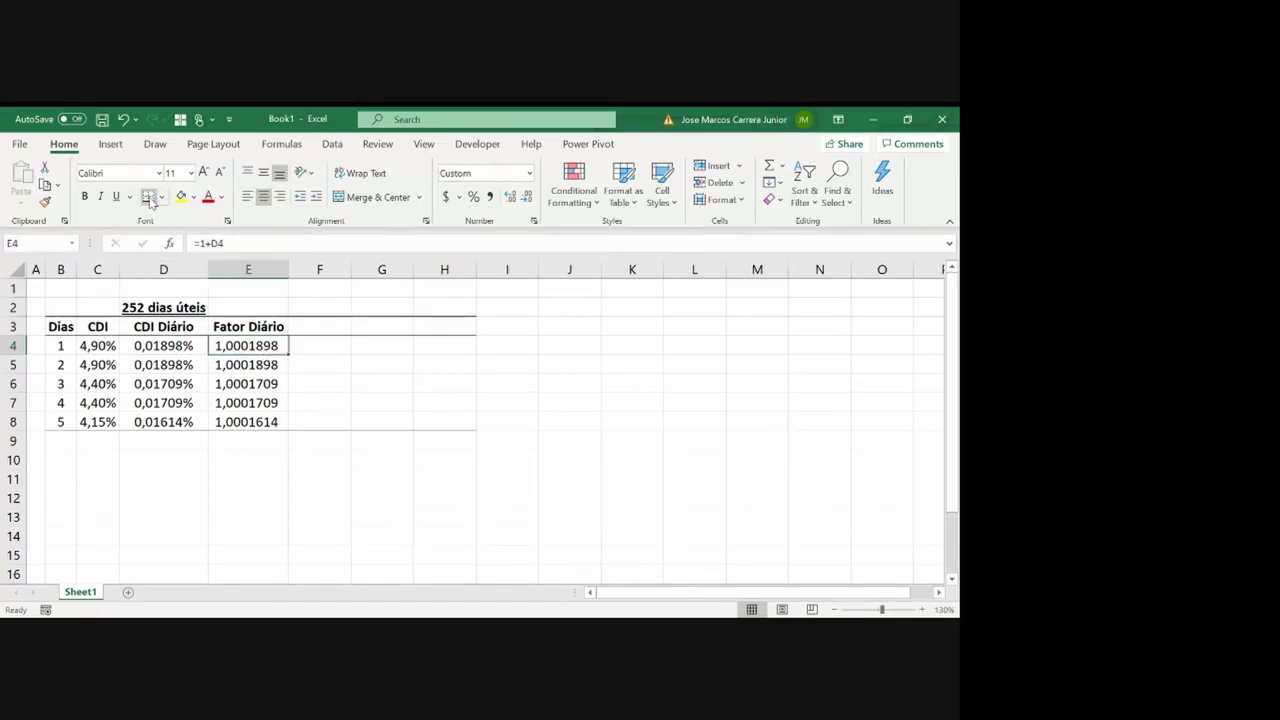
Write the future value formula FV = PV*(1+i)^n as a temporary note in cell E2 and discard the entry
{"action": "key", "text": "Up"}
{"action": "key", "text": "Up"}
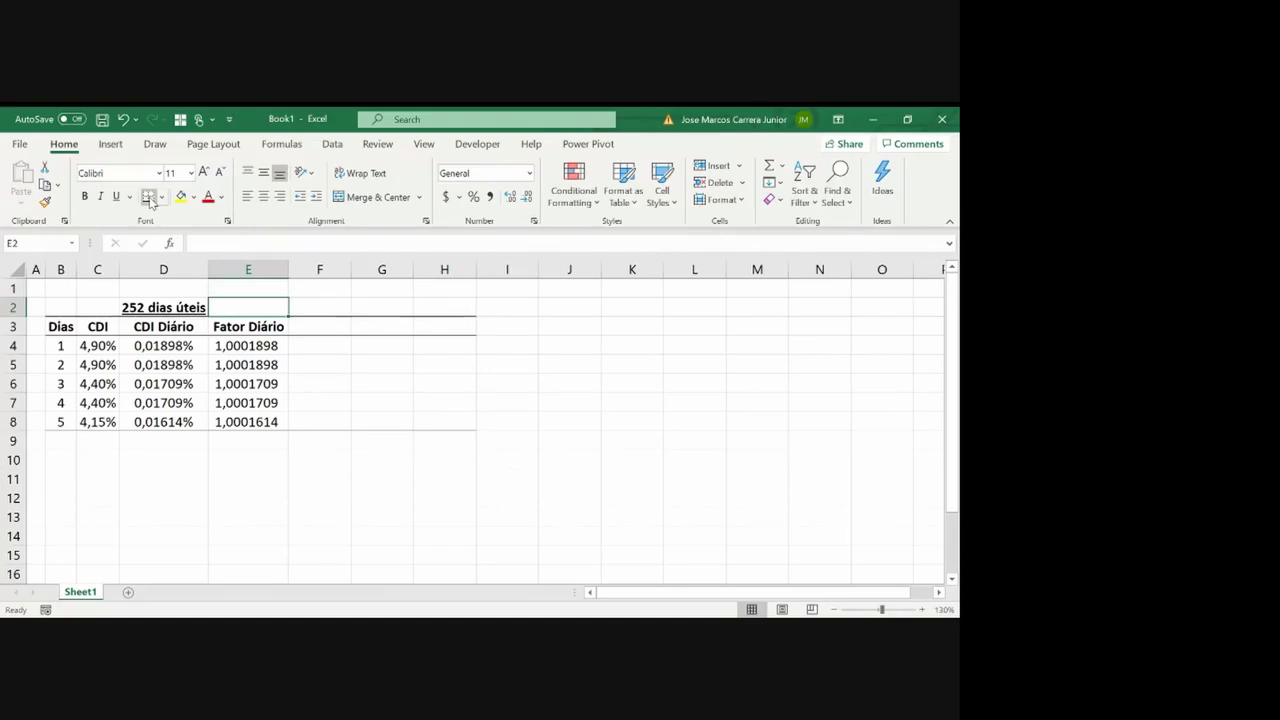
{"action": "type", "text": "PV ="}
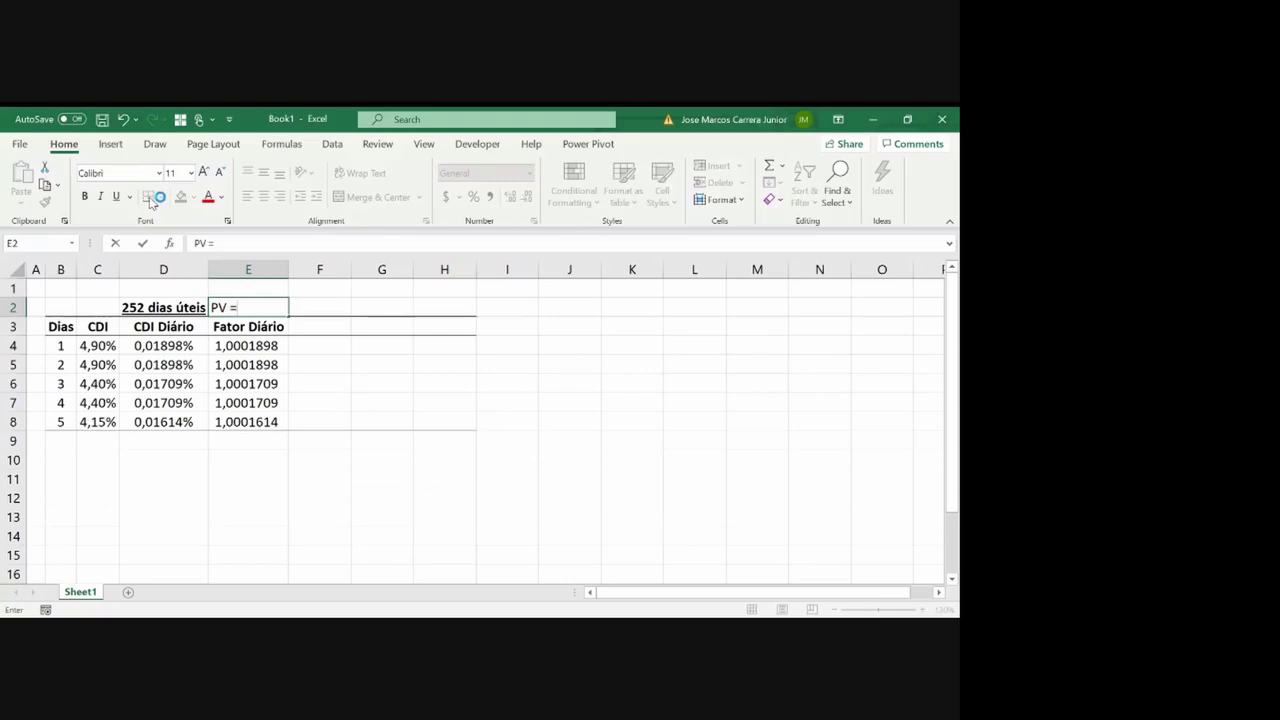
{"action": "key", "text": "BackSpace"}
{"action": "key", "text": "BackSpace"}
{"action": "type", "text": "FV = PV*(1+"}
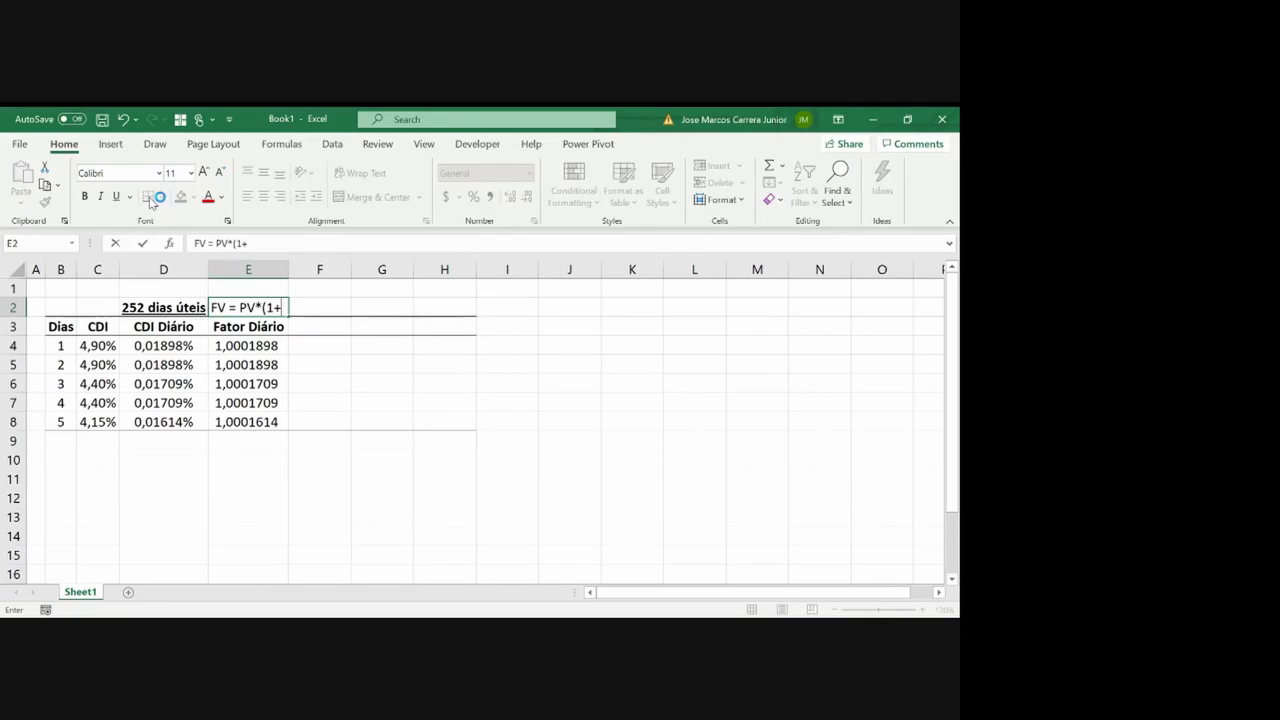
{"action": "type", "text": "i)^n"}
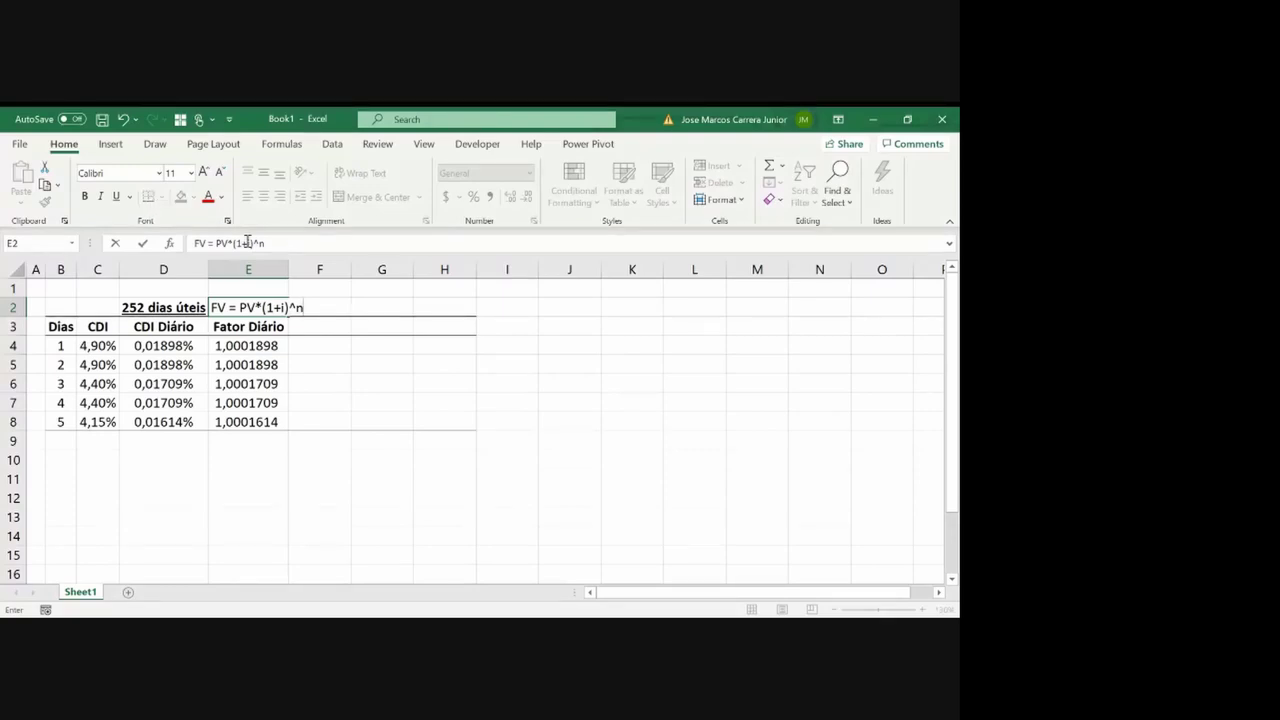
{"action": "left_click_drag", "start_coordinate": [233, 243], "coordinate": [256, 243]}
{"action": "left_click", "coordinate": [209, 197]}
{"action": "key", "text": "Escape"}
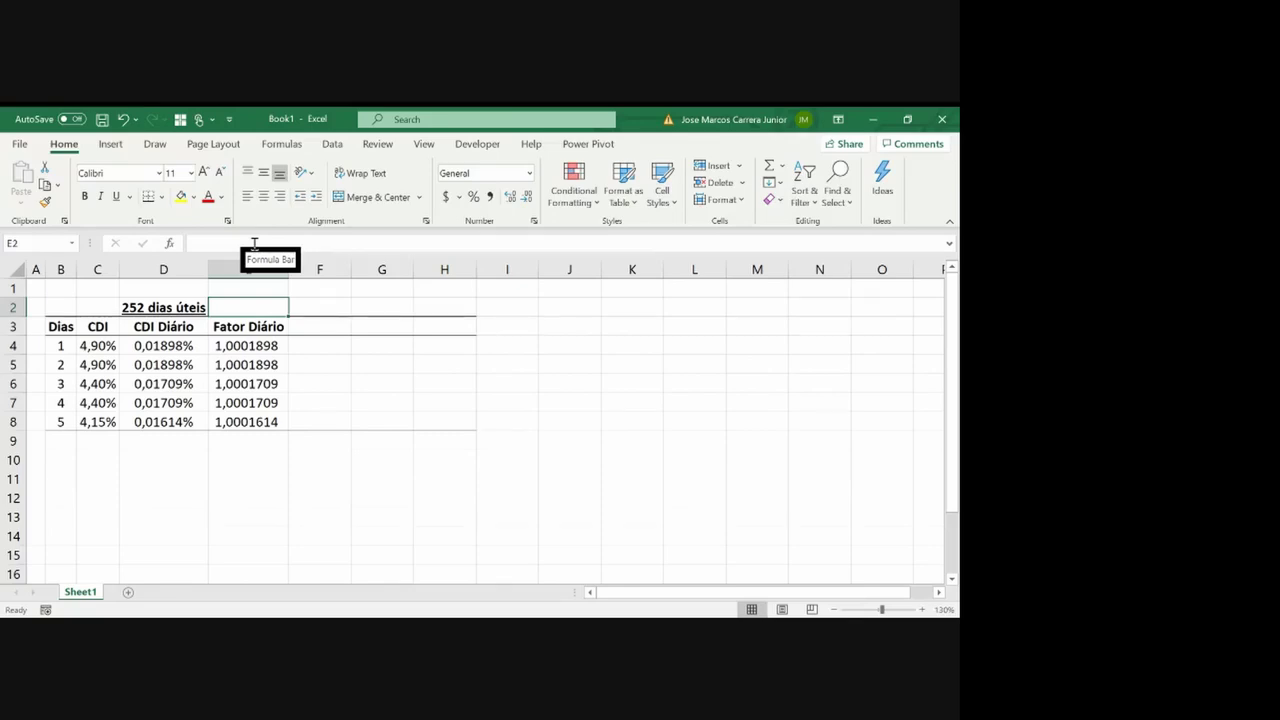
Add the header "90% CDI" in cell F3 and make it bold
{"action": "key", "text": "Left"}
{"action": "key", "text": "Down"}
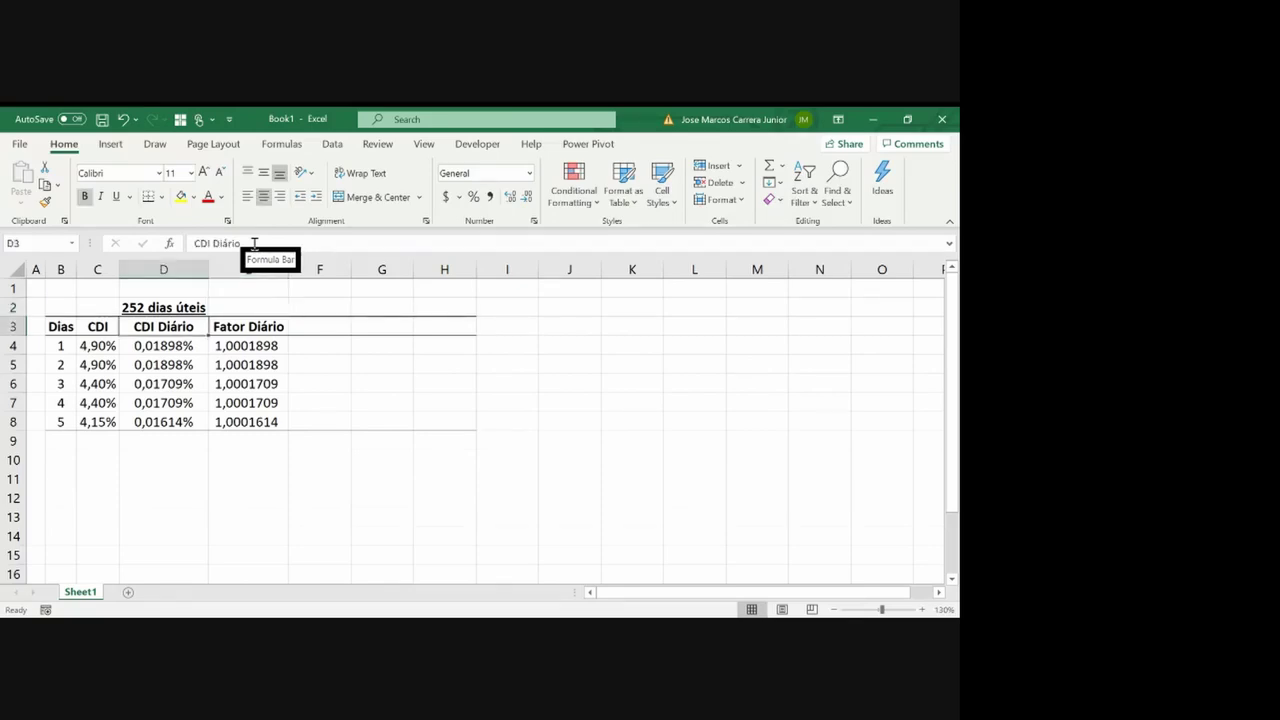
{"action": "key", "text": "Right"}
{"action": "key", "text": "Right"}
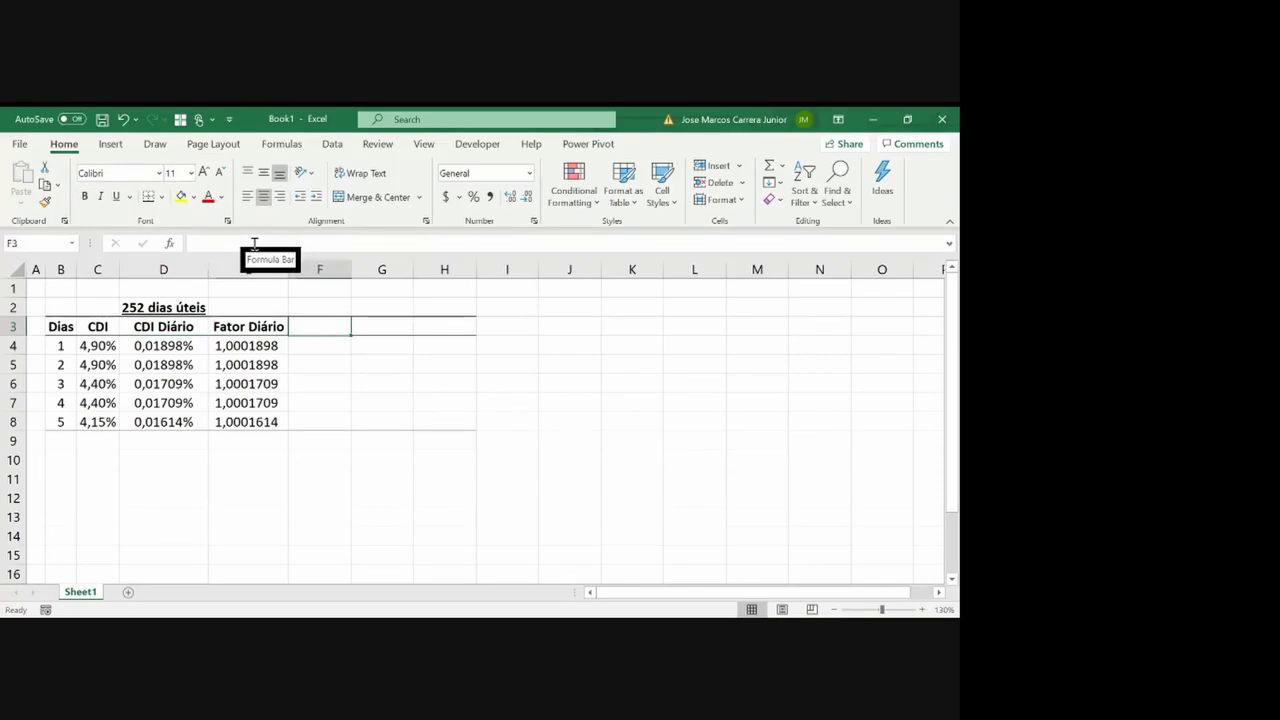
{"action": "type", "text": "90%"}
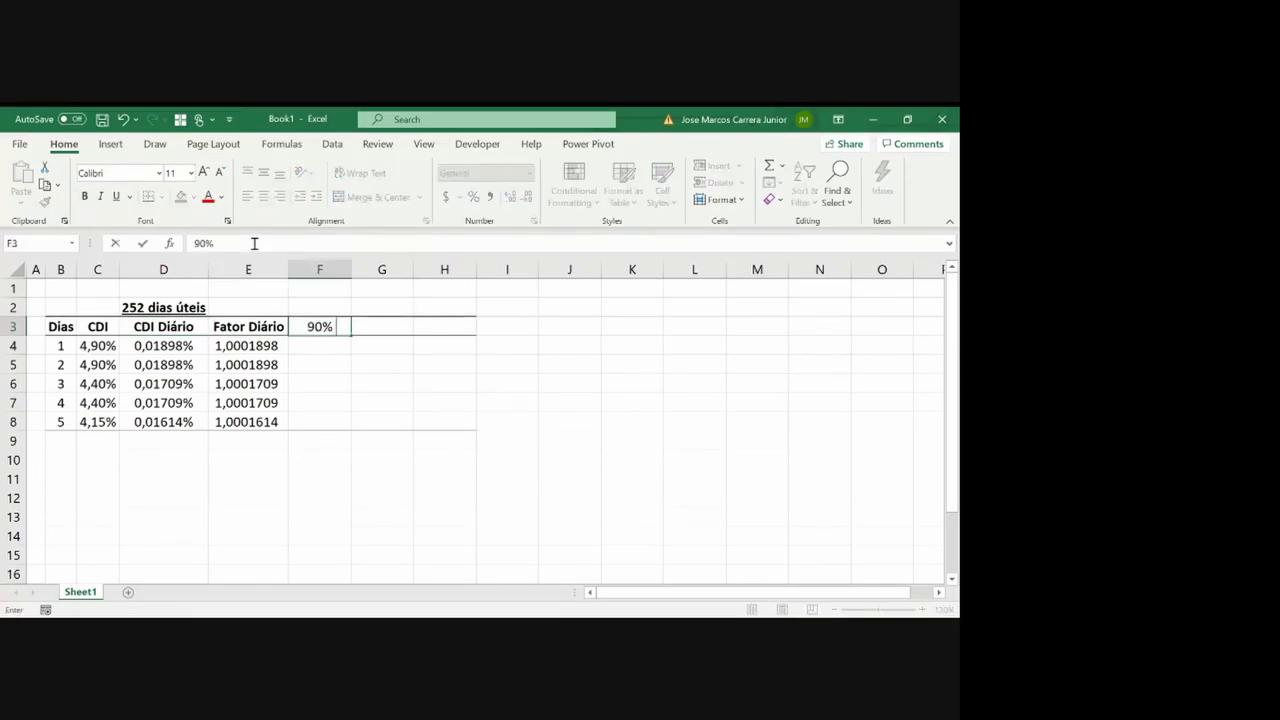
{"action": "type", "text": " CDI"}
{"action": "key", "text": "Tab"}
{"action": "key", "text": "Left"}
{"action": "key", "text": "ctrl+b"}
Calculate 90% of the daily CDI for day 1 in cell F4 with the formula =90%*D4
{"action": "key", "text": "Down"}
{"action": "type", "text": "="}
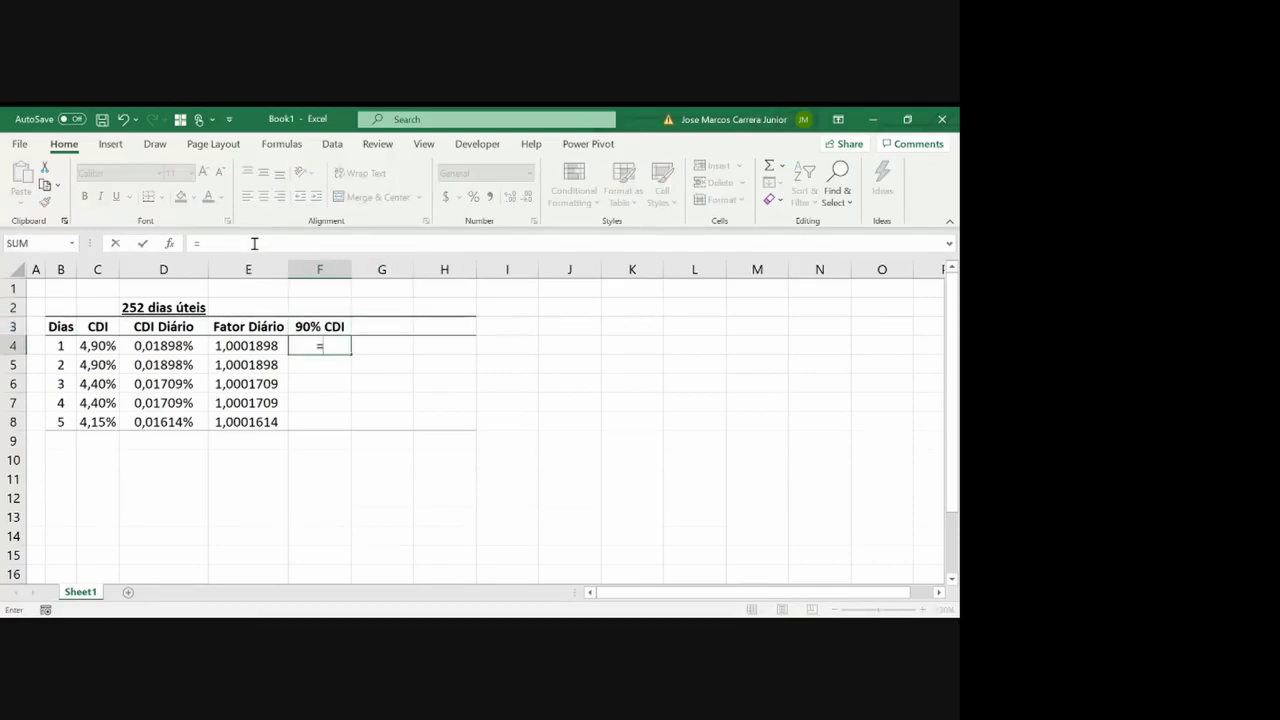
{"action": "type", "text": "90%*"}
{"action": "key", "text": "Left"}
{"action": "key", "text": "Left"}
{"action": "key", "text": "ctrl+Return"}
Copy the 90% CDI formula in F4 down to F8 and fit column F to its contents
{"action": "key", "text": "ctrl+c"}
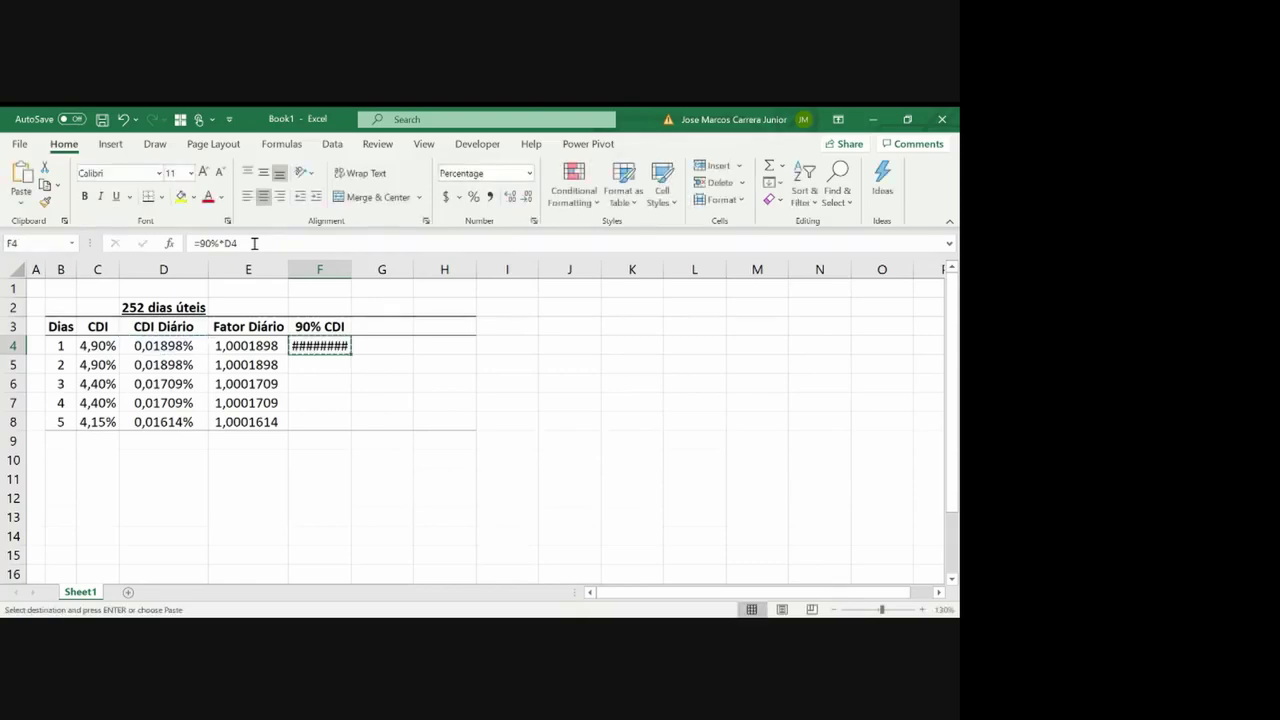
{"action": "key", "text": "shift+Down"}
{"action": "key", "text": "shift+Down"}
{"action": "key", "text": "shift+Down"}
{"action": "key", "text": "shift+Down"}
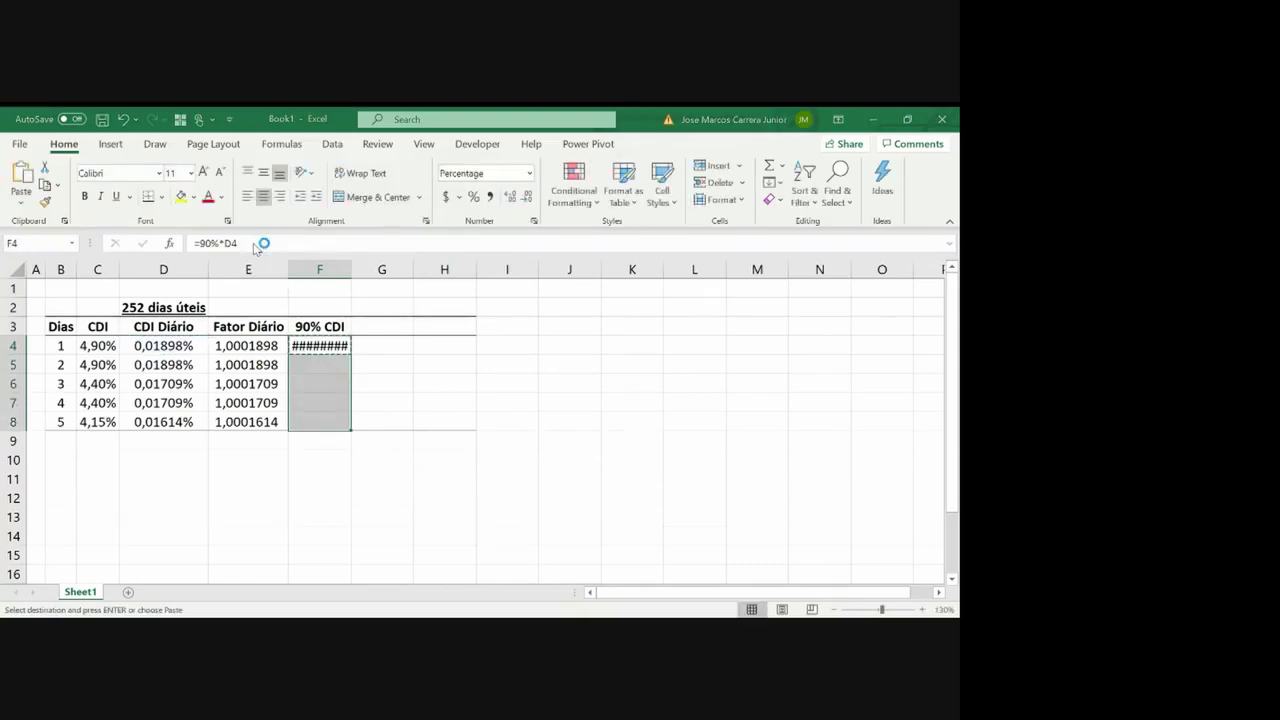
{"action": "key", "text": "ctrl+v"}
{"action": "key", "text": "Escape"}
{"action": "double_click", "coordinate": [351, 267]}
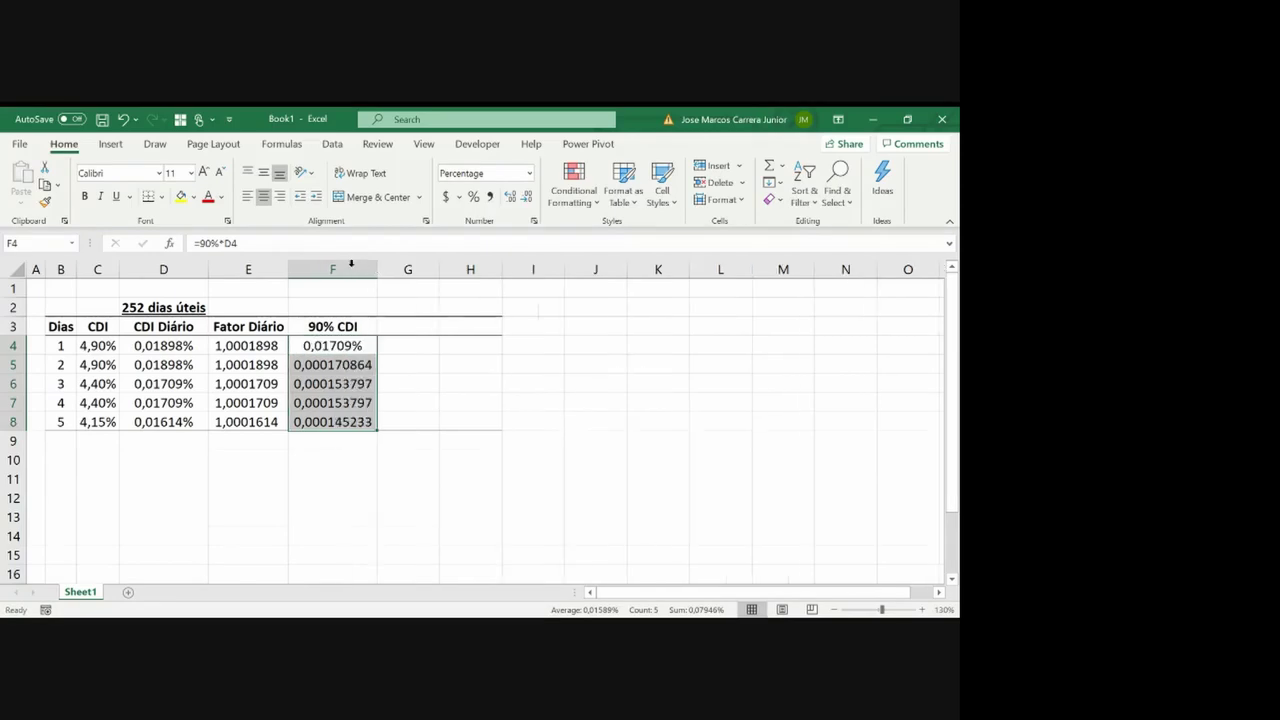
Apply only the formatting of D4:D8 to the 90% CDI values in F4:F8 and refit the width of column F
{"action": "key", "text": "Left"}
{"action": "key", "text": "Left"}
{"action": "key", "text": "shift+Down"}
{"action": "key", "text": "shift+Down"}
{"action": "key", "text": "shift+Down"}
{"action": "key", "text": "shift+Down"}
{"action": "key", "text": "ctrl+c"}
{"action": "key", "text": "Right"}
{"action": "key", "text": "Right"}
{"action": "key", "text": "ctrl+alt+v"}
{"action": "key", "text": "t"}
{"action": "key", "text": "Return"}
{"action": "key", "text": "Escape"}
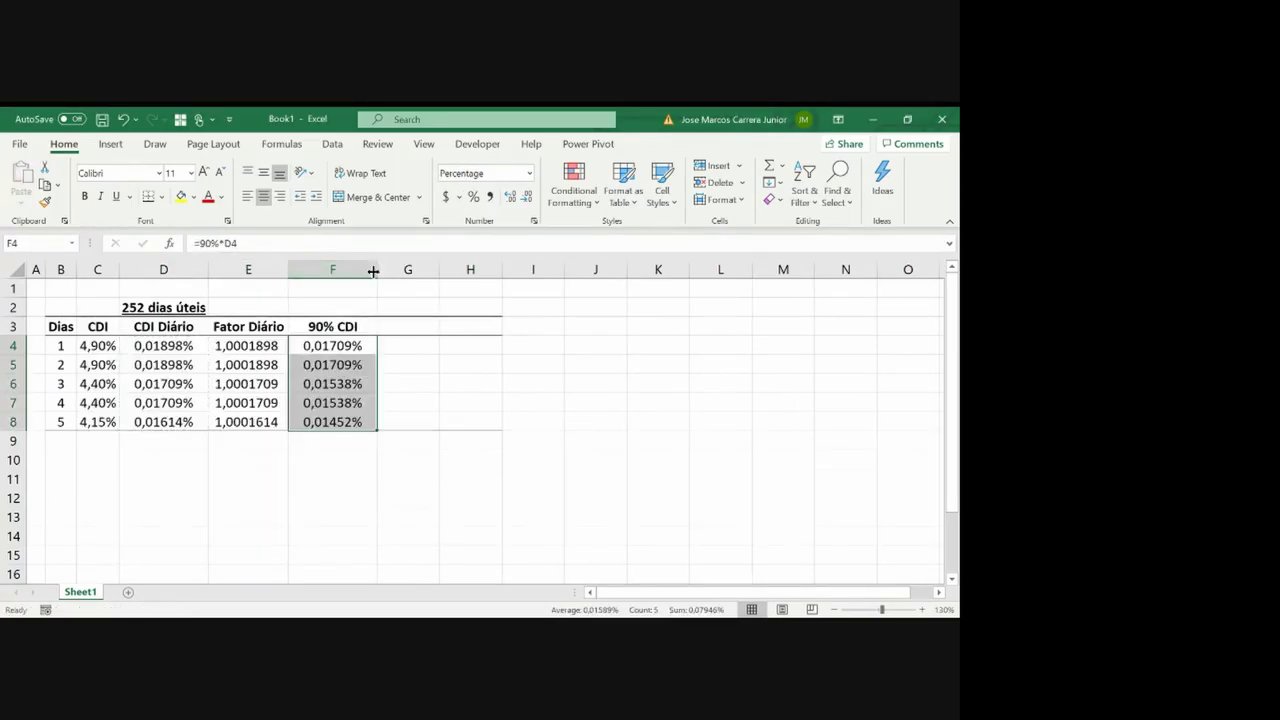
{"action": "double_click", "coordinate": [373, 270]}
Copy the "Fator Diário" block E3:E8 to G3:G8 and fit column G to its contents
{"action": "key", "text": "Up"}
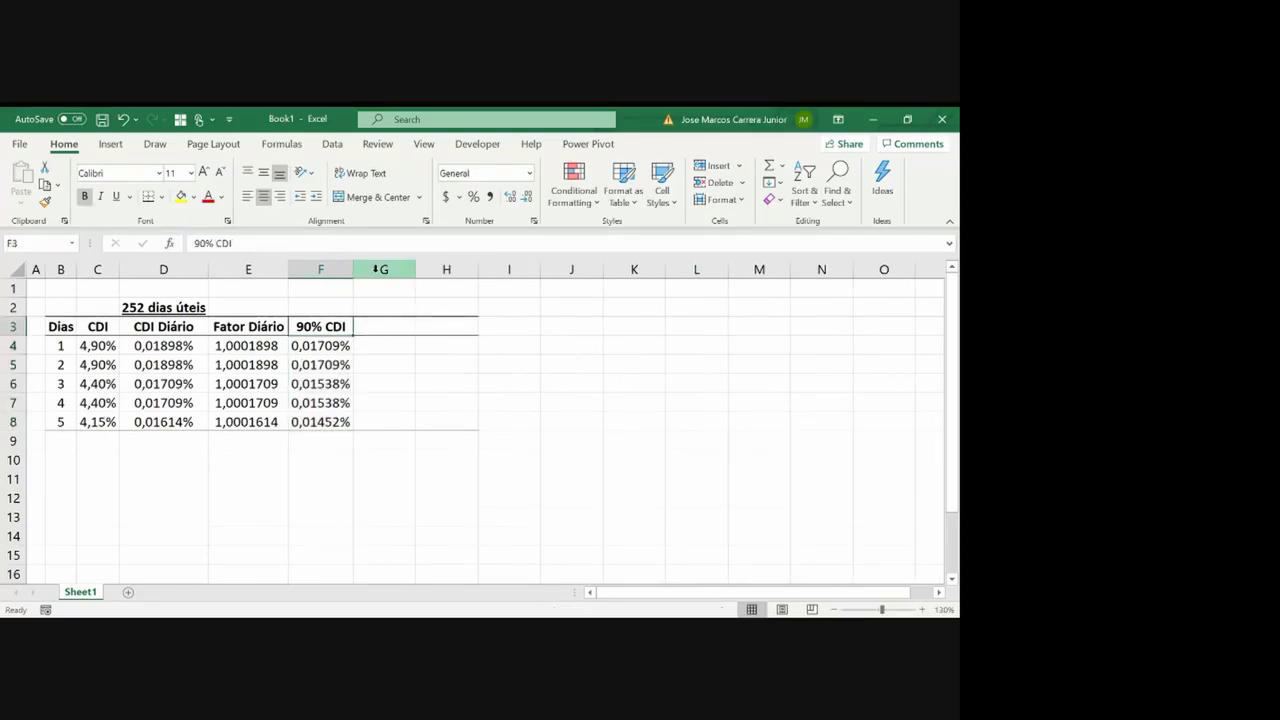
{"action": "key", "text": "Down"}
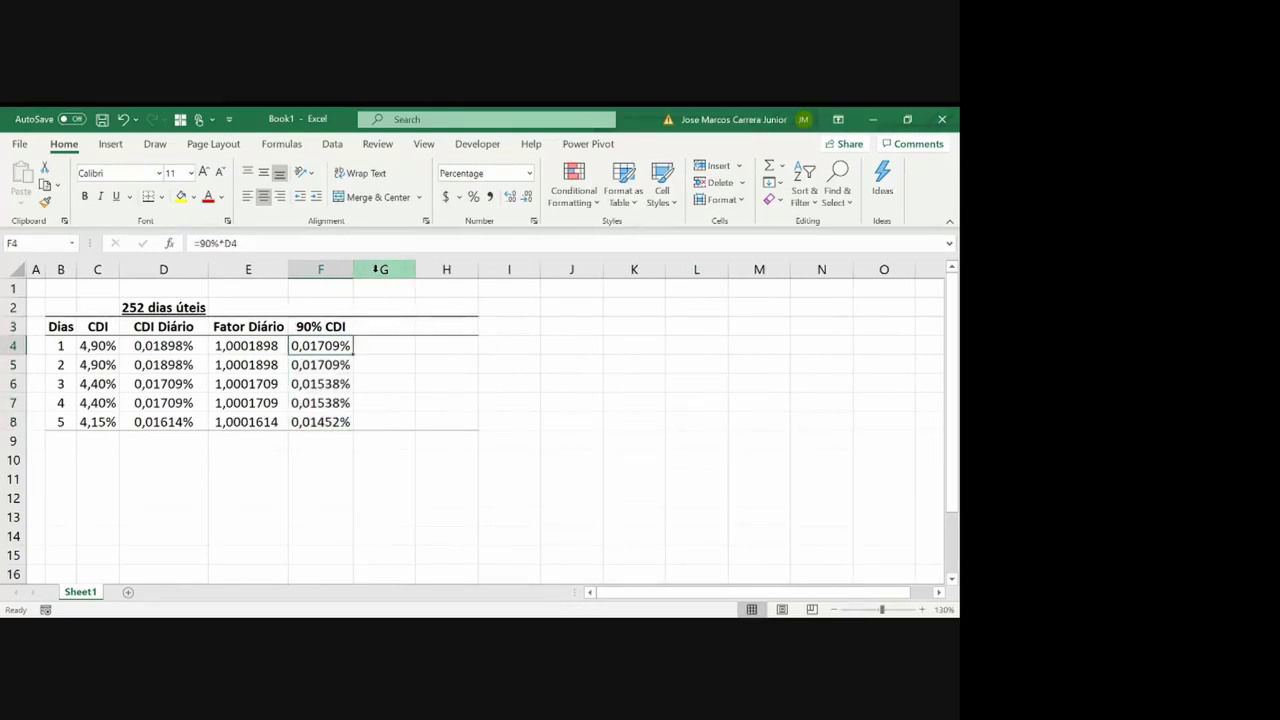
{"action": "key", "text": "Up"}
{"action": "key", "text": "Left"}
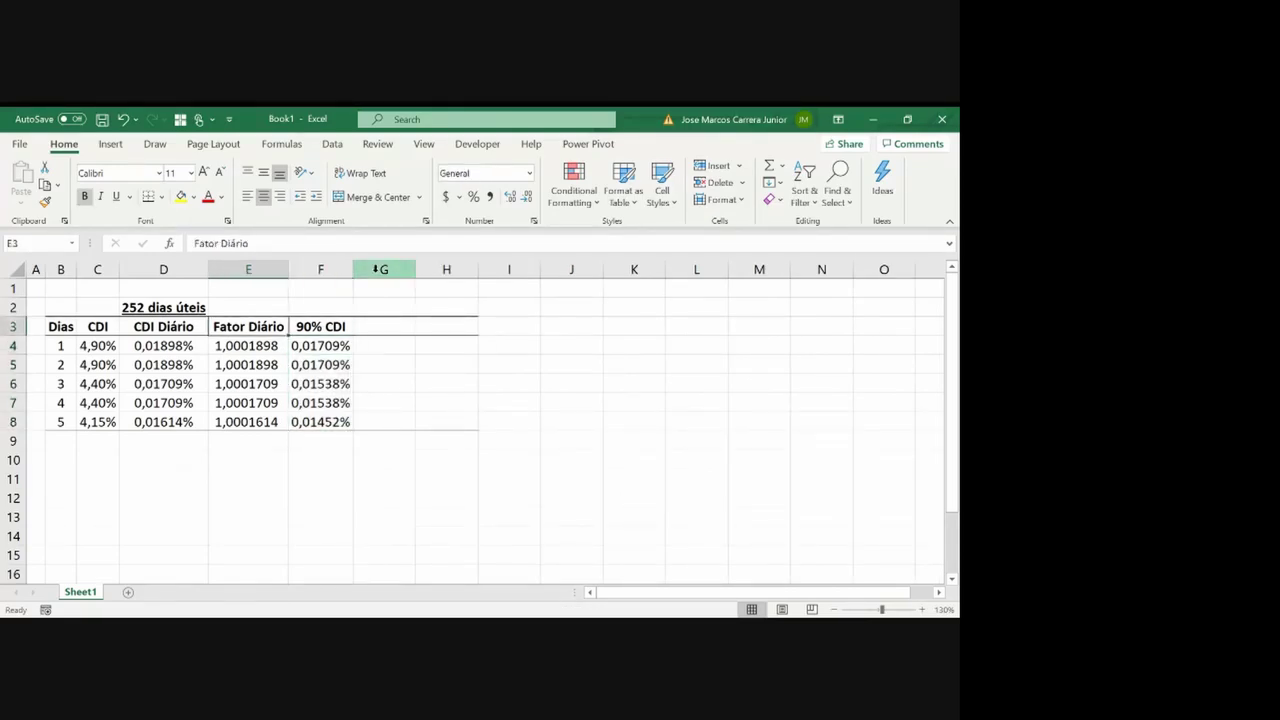
{"action": "key", "text": "ctrl+shift+Down"}
{"action": "key", "text": "ctrl+c"}
{"action": "key", "text": "Right"}
{"action": "key", "text": "Right"}
{"action": "key", "text": "ctrl+v"}
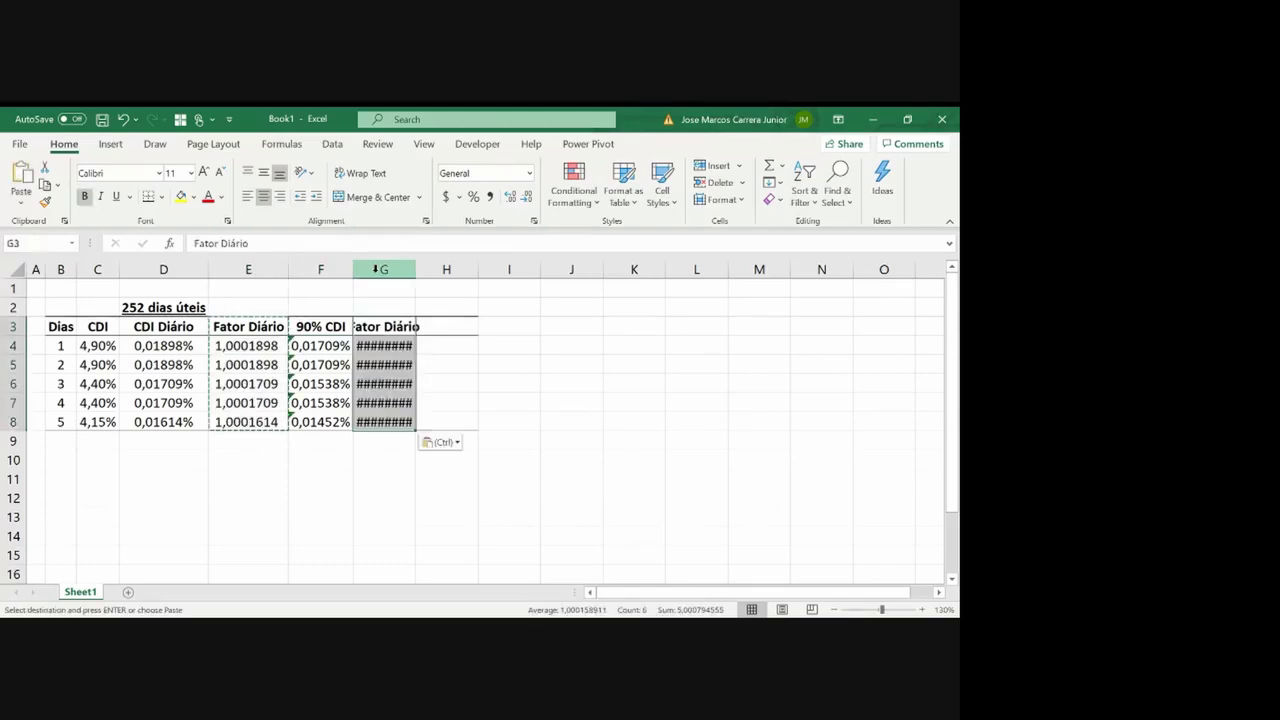
{"action": "key", "text": "Escape"}
{"action": "key", "text": "Left"}
{"action": "key", "text": "Right"}
{"action": "key", "text": "Down"}
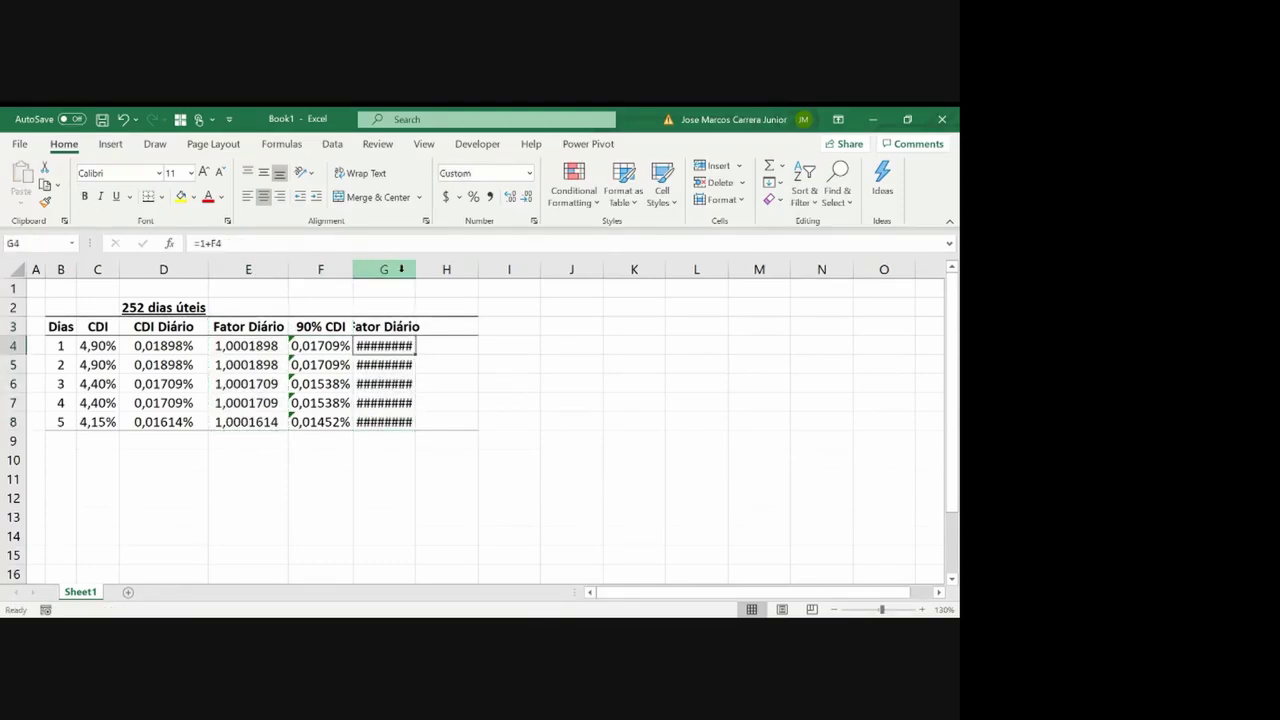
{"action": "double_click", "coordinate": [416, 269]}
Enter the daily factor formula =1+F4 in cell G4 and copy it down to G8
{"action": "type", "text": "="}
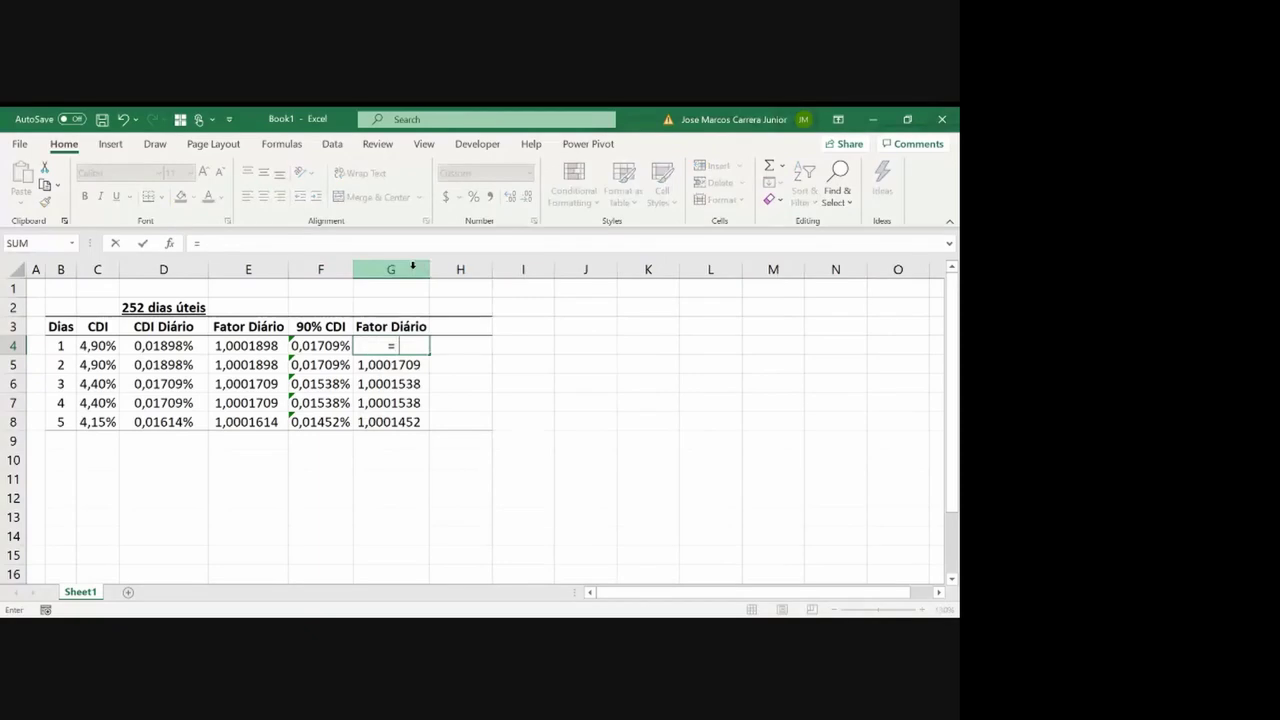
{"action": "type", "text": "1+F4"}
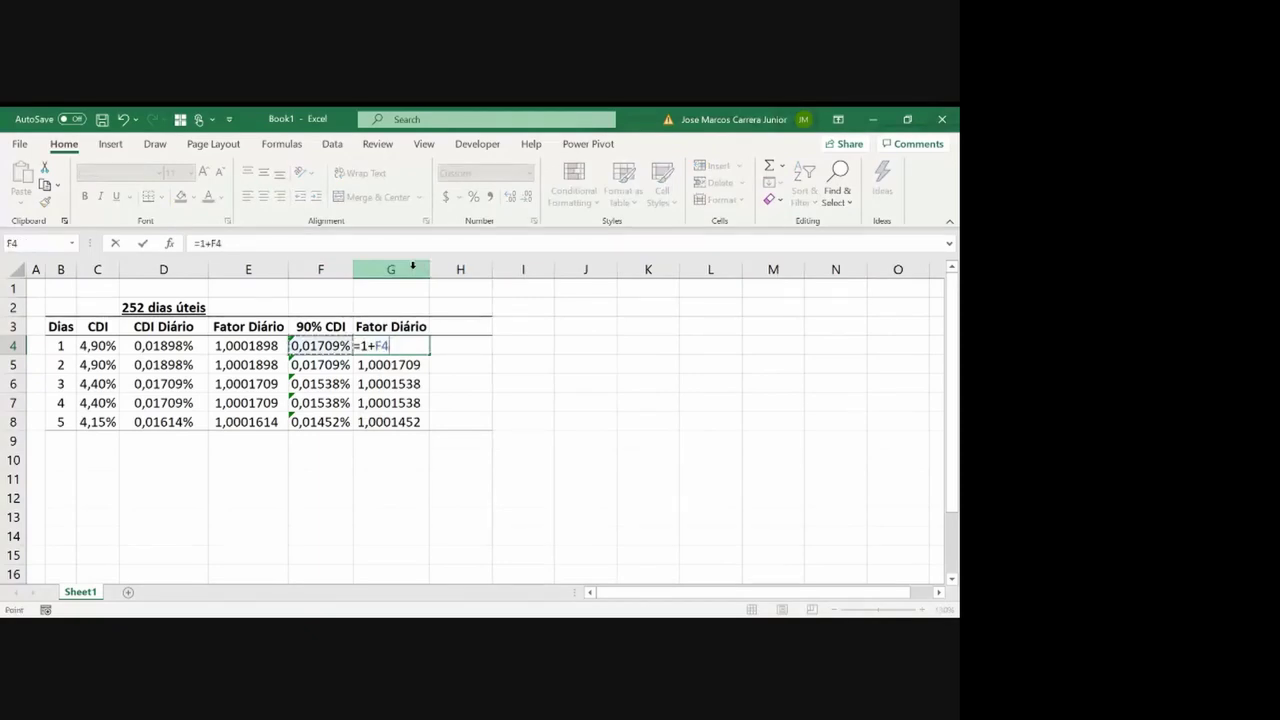
{"action": "key", "text": "ctrl+Return"}
{"action": "key", "text": "ctrl+c"}
{"action": "key", "text": "ctrl+shift+Down"}
{"action": "key", "text": "ctrl+v"}
{"action": "key", "text": "Escape"}
{"action": "key", "text": "Up"}
{"action": "key", "text": "Down"}
{"action": "key", "text": "Down"}
{"action": "key", "text": "Down"}
{"action": "key", "text": "Down"}
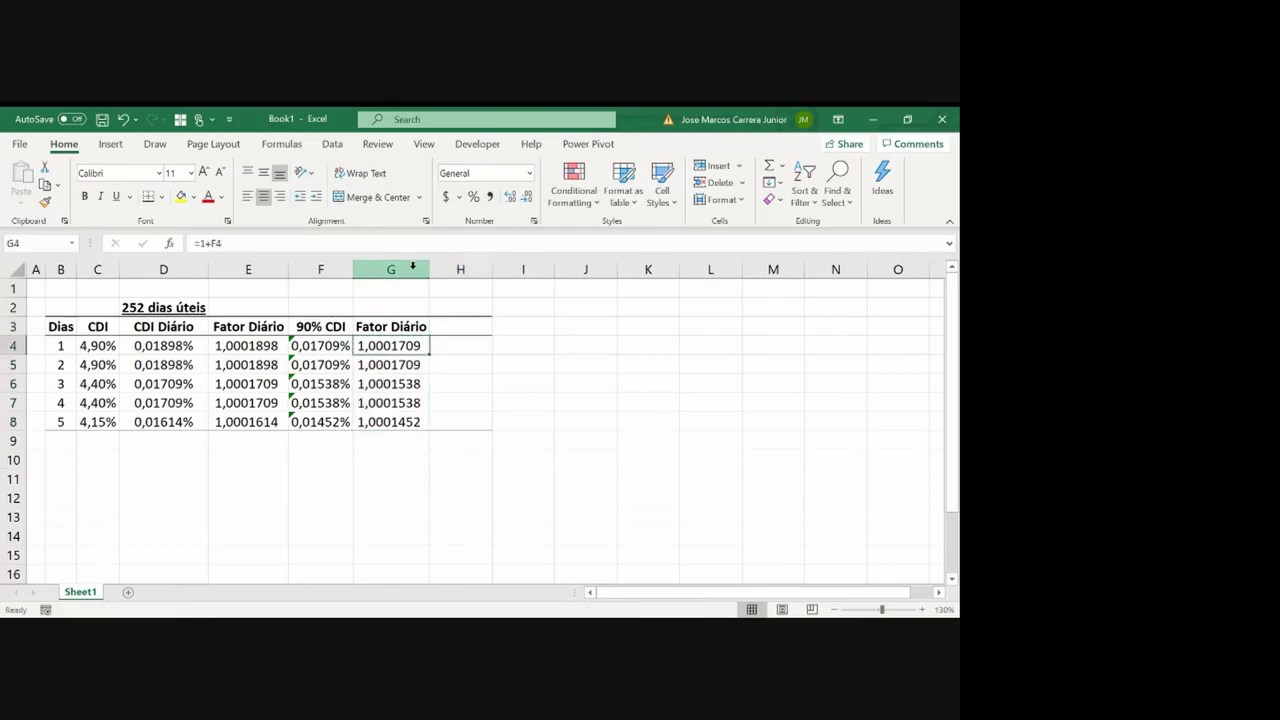
Add the header "Fator Acumulado" in cell H3
{"action": "key", "text": "Up"}
{"action": "key", "text": "Up"}
{"action": "key", "text": "Up"}
{"action": "key", "text": "Up"}
{"action": "key", "text": "Down"}
{"action": "key", "text": "Up"}
{"action": "key", "text": "Right"}
{"action": "type", "text": "F"}
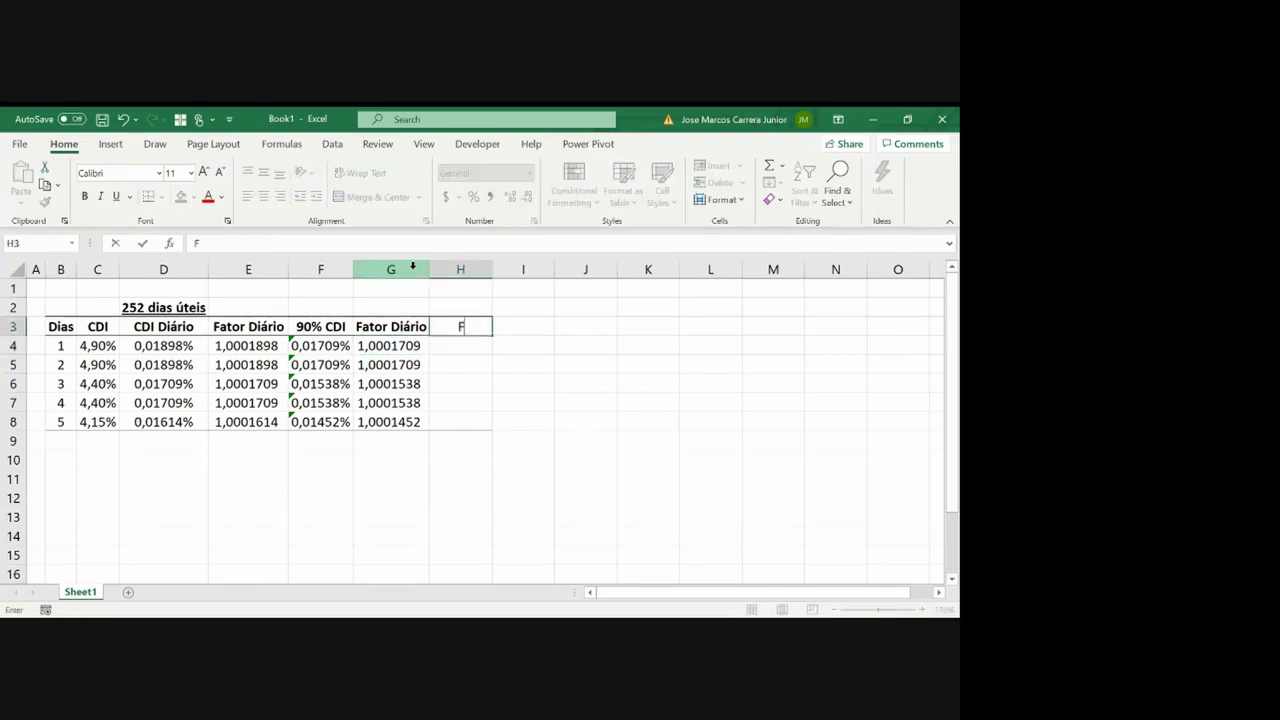
{"action": "type", "text": "ator Acumulado"}
{"action": "key", "text": "Return"}
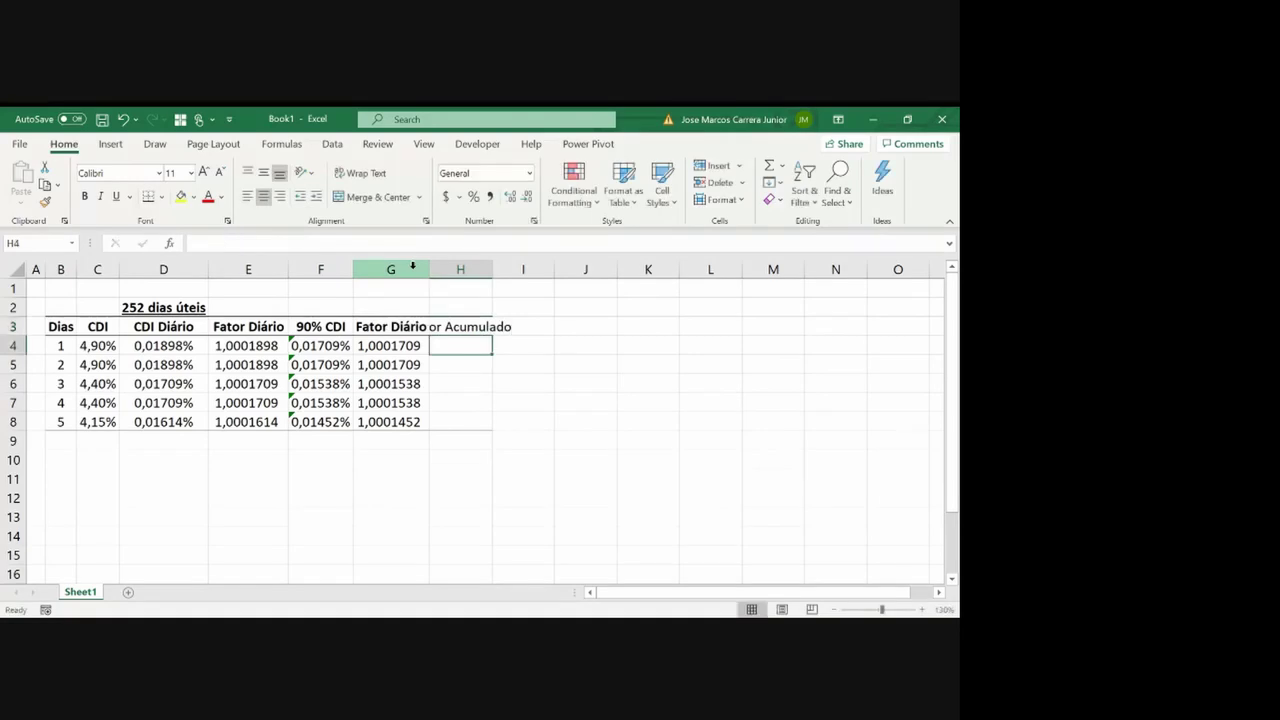
Fit column H to its contents and make the "Fator Acumulado" header in H3 bold
{"action": "double_click", "coordinate": [492, 270]}
{"action": "key", "text": "Up"}
{"action": "key", "text": "ctrl+b"}
{"action": "key", "text": "Down"}
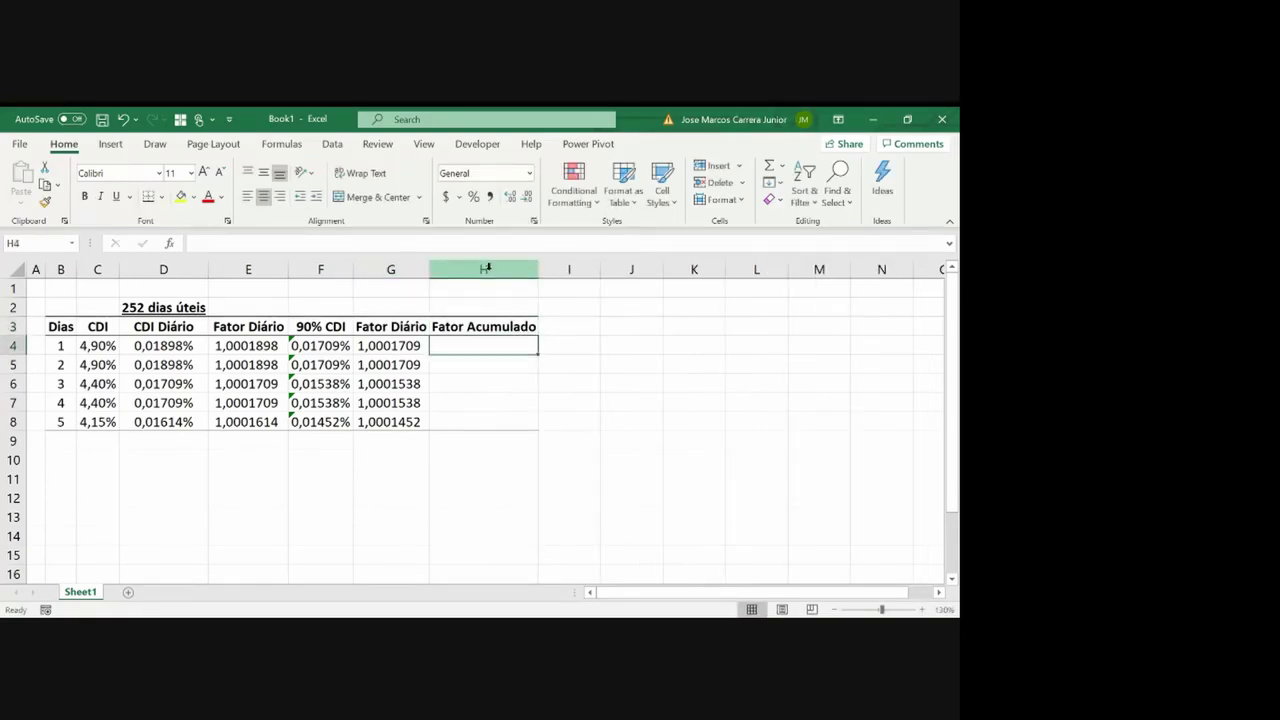
Start the accumulated factor in cell H4 with the formula =G4
{"action": "type", "text": "="}
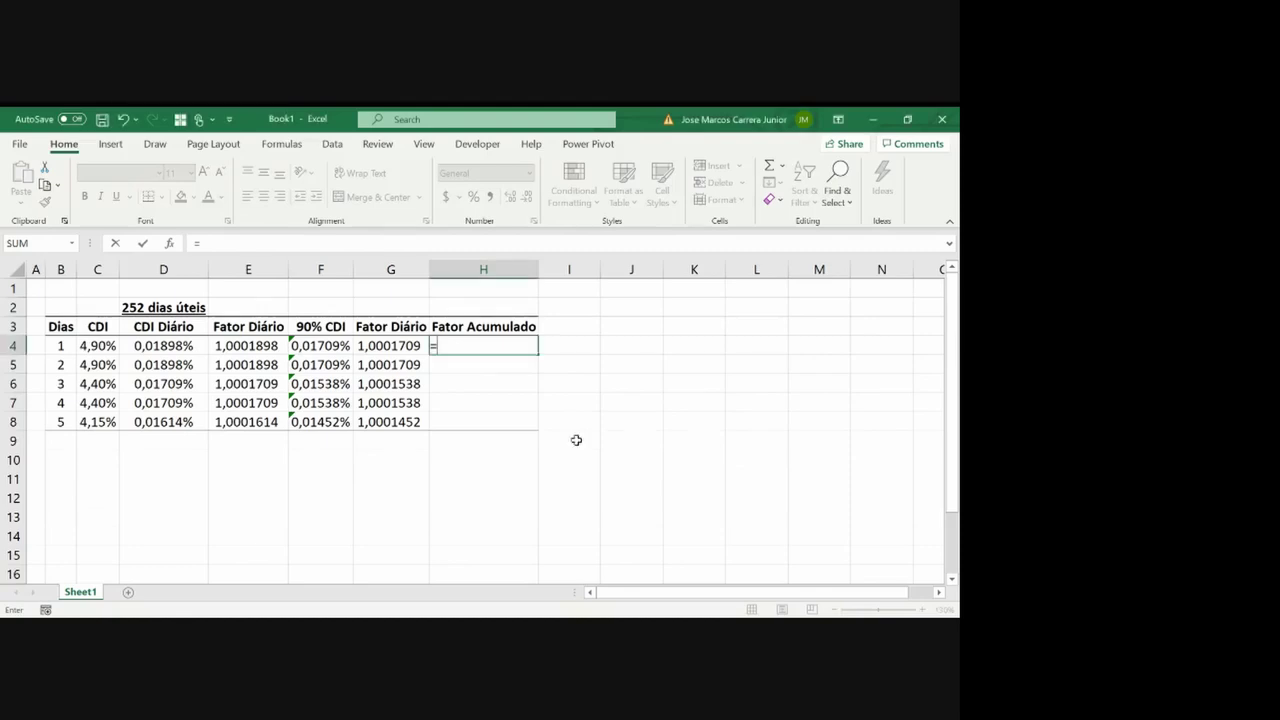
{"action": "key", "text": "Left"}
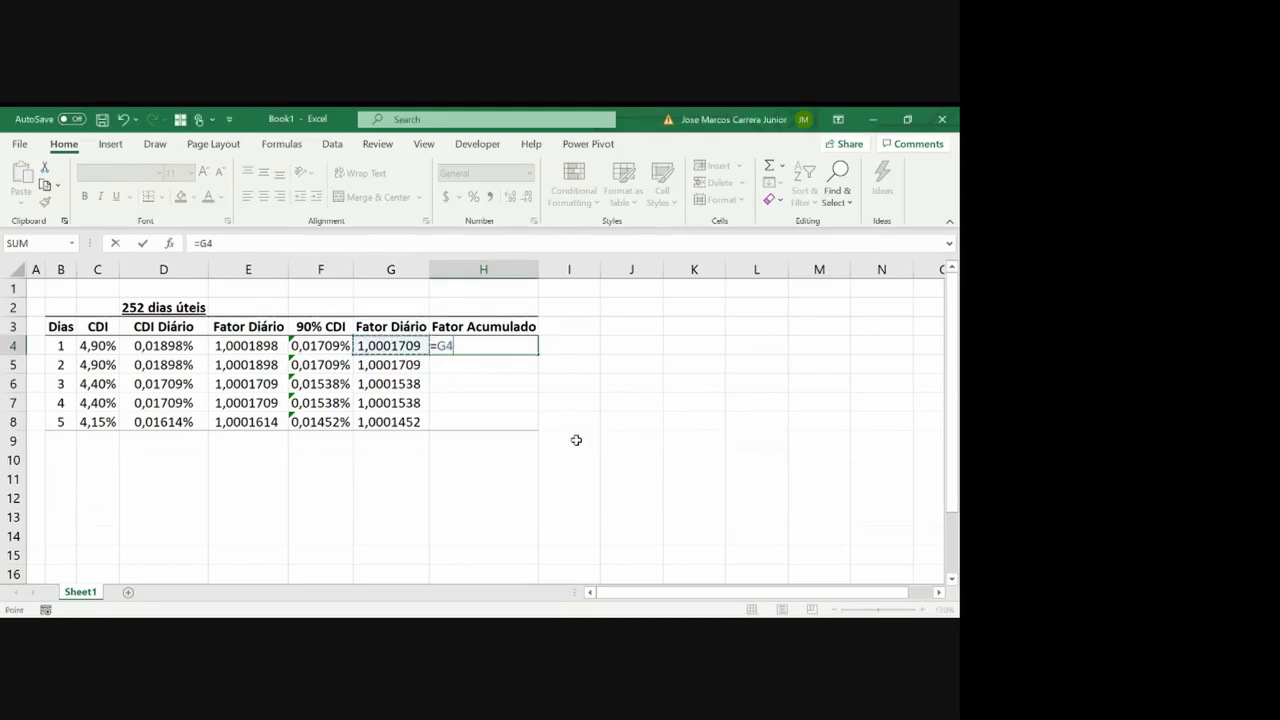
{"action": "key", "text": "ctrl+Return"}
{"action": "key", "text": "Down"}
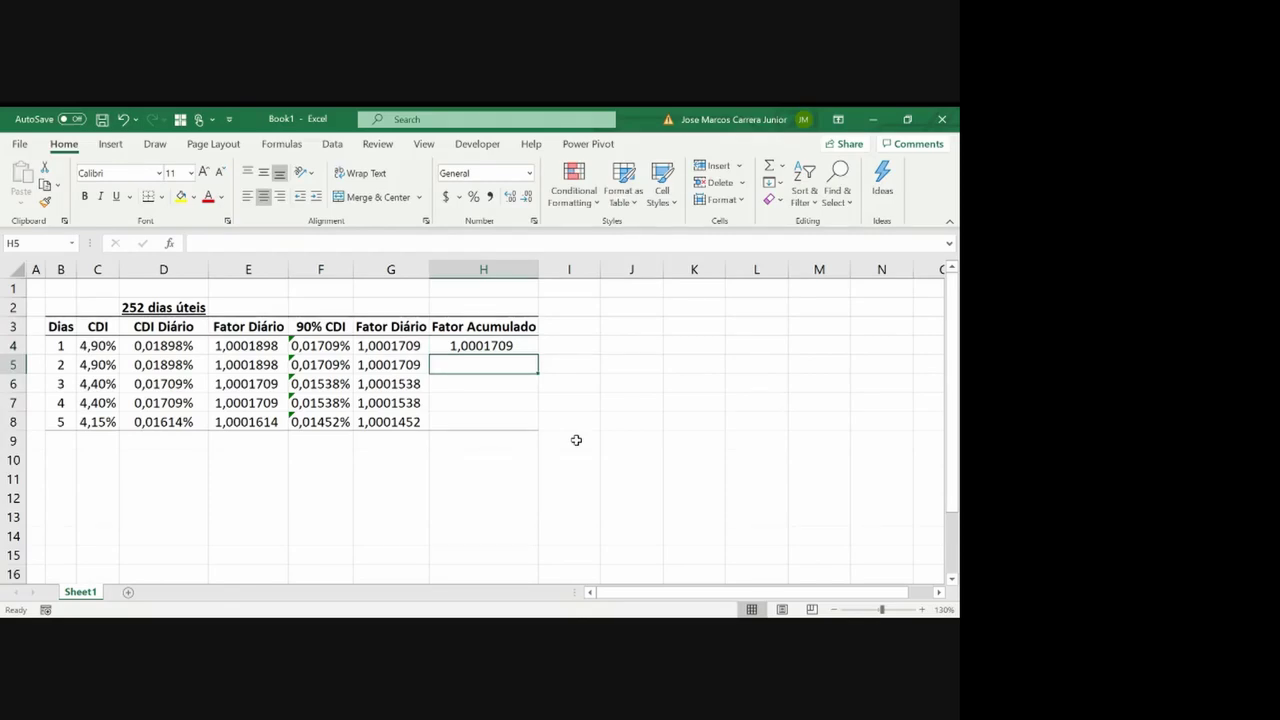
Enter =H4*G5 in cell H5, display it with seven decimal places and slightly widen column H
{"action": "type", "text": "="}
{"action": "key", "text": "Up"}
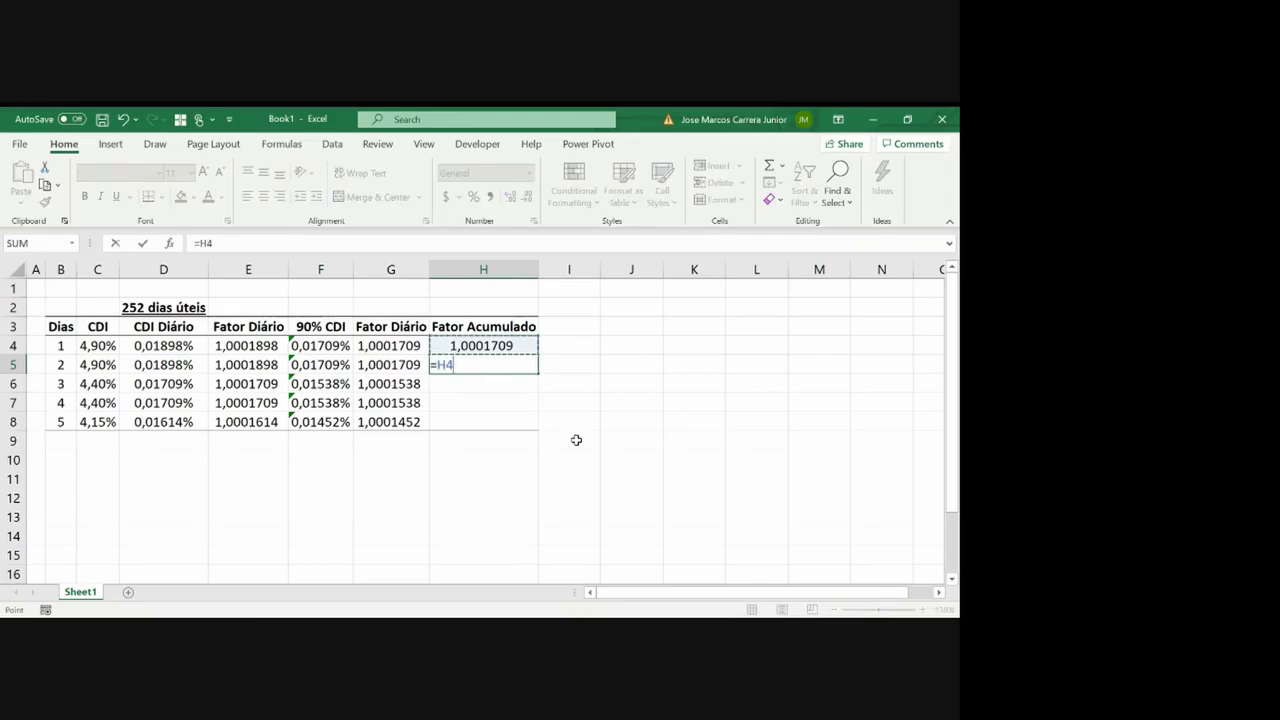
{"action": "type", "text": "*"}
{"action": "key", "text": "Left"}
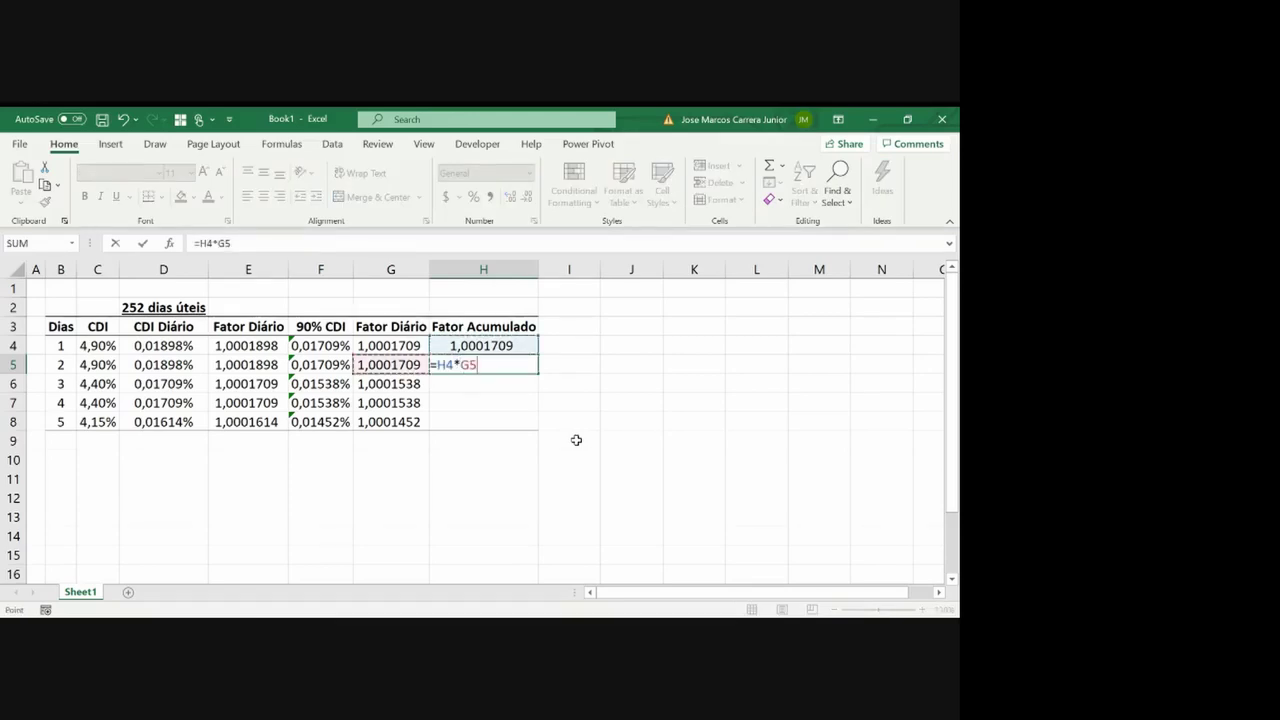
{"action": "key", "text": "Return"}
{"action": "key", "text": "Up"}
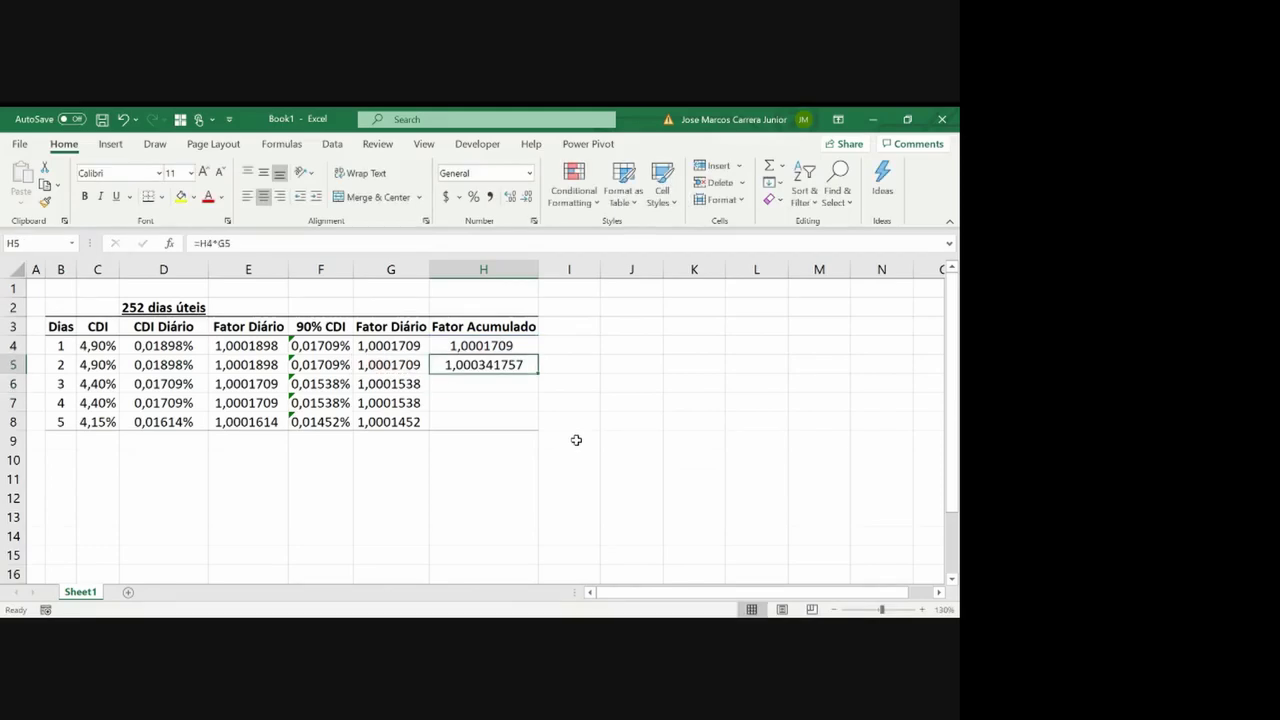
{"action": "double_click", "coordinate": [527, 197]}
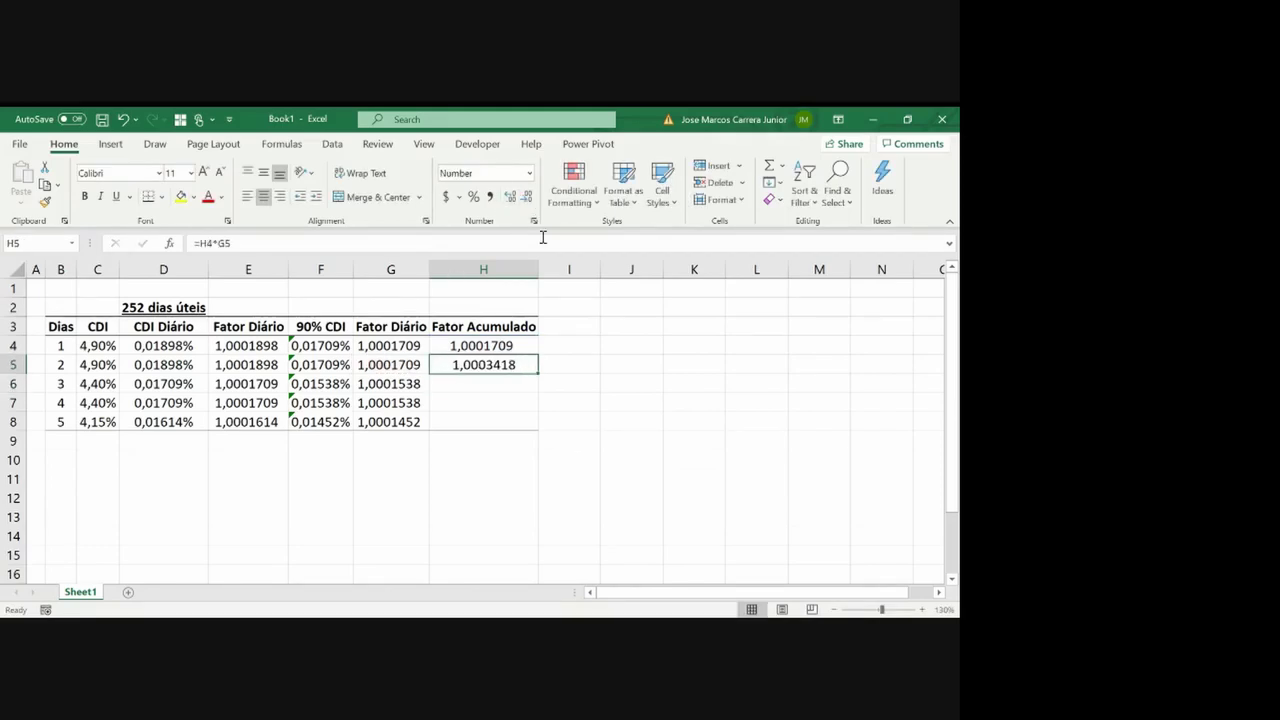
{"action": "left_click_drag", "start_coordinate": [538, 272], "coordinate": [540, 277]}
Copy the accumulated factor formula from H5 down through H8, checking the references in H6
{"action": "key", "text": "ctrl+c"}
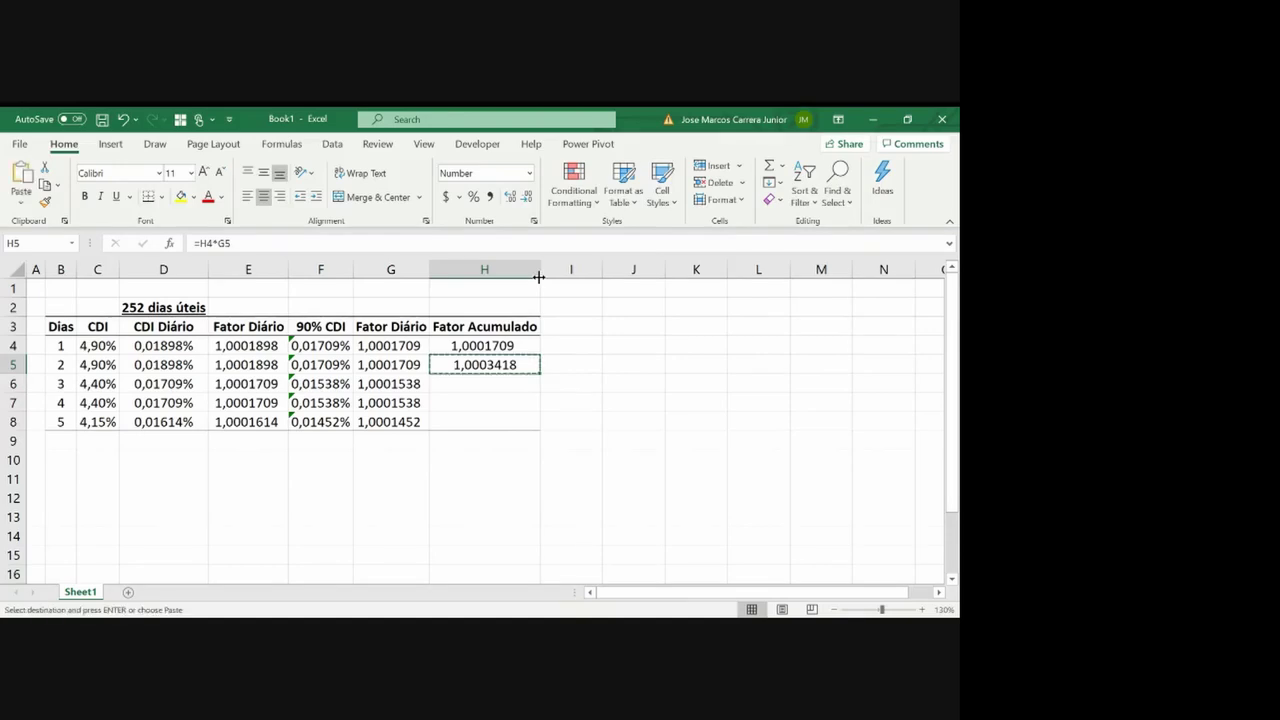
{"action": "key", "text": "Down"}
{"action": "key", "text": "ctrl+v"}
{"action": "key", "text": "F2"}
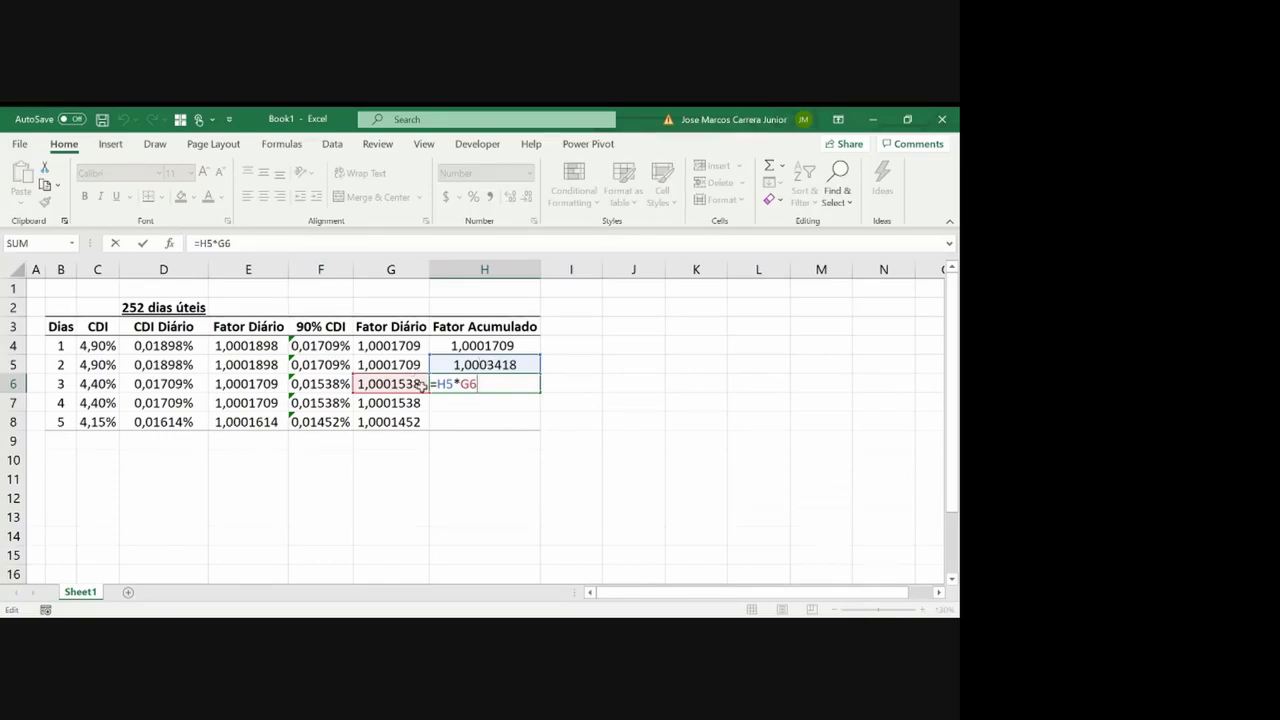
{"action": "key", "text": "Return"}
{"action": "left_click", "coordinate": [479, 383]}
{"action": "key", "text": "ctrl+c"}
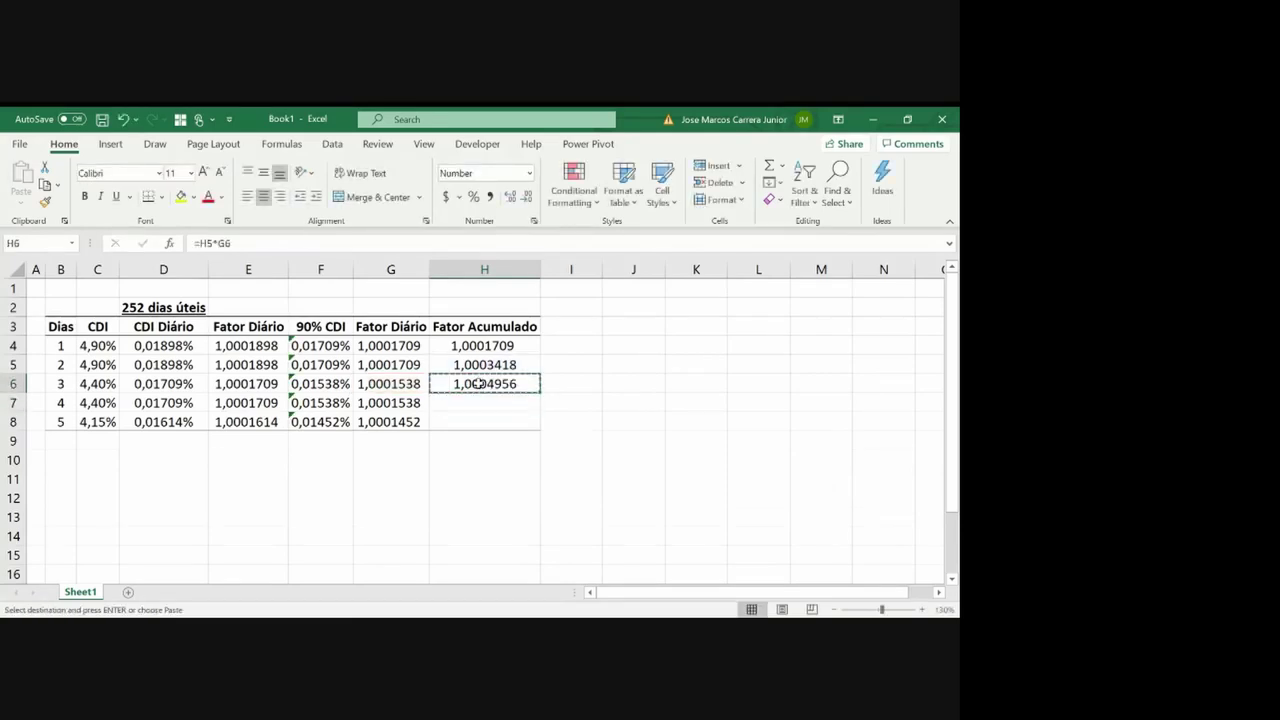
{"action": "key", "text": "Down"}
{"action": "key", "text": "ctrl+v"}
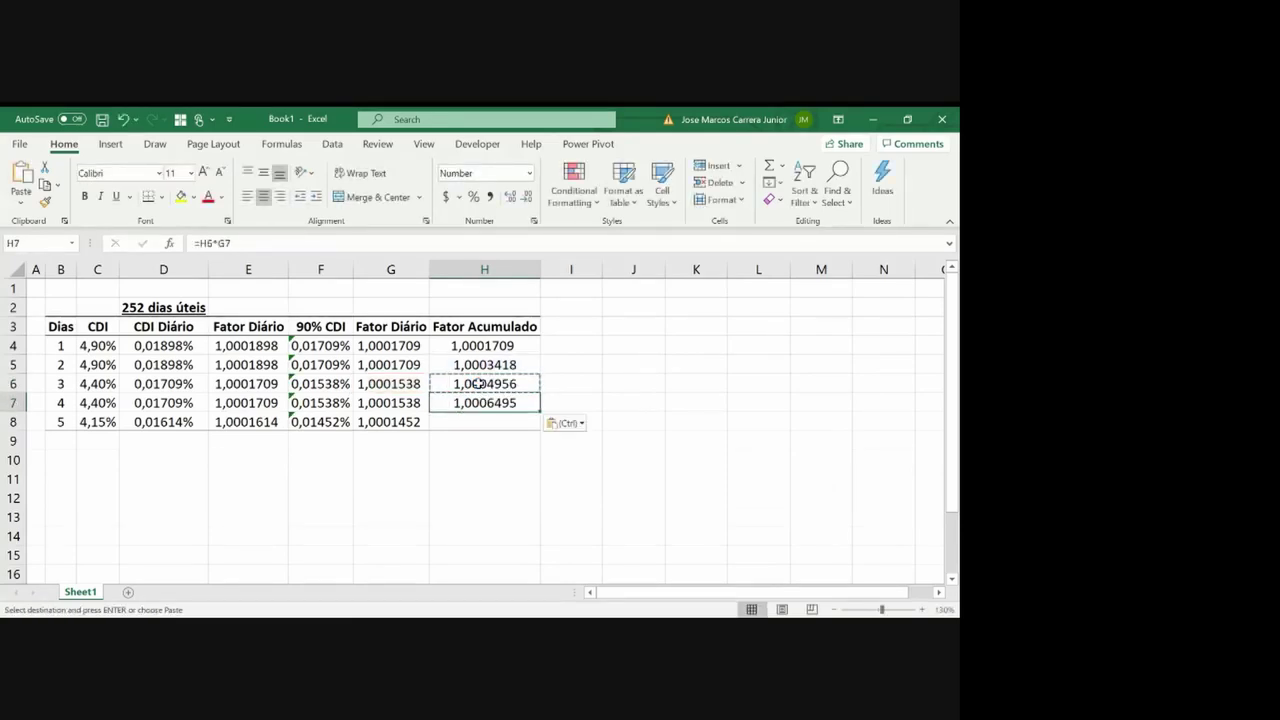
{"action": "key", "text": "ctrl+c"}
{"action": "key", "text": "Down"}
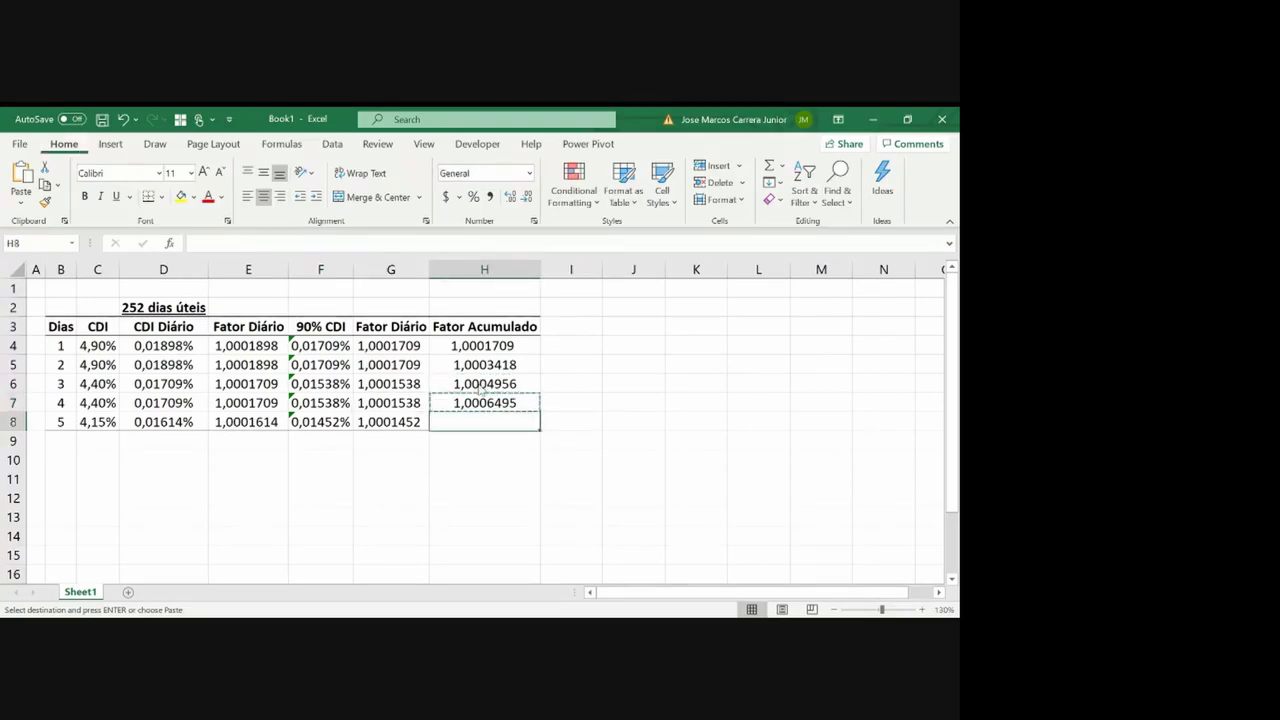
{"action": "key", "text": "ctrl+v"}
{"action": "key", "text": "Escape"}
{"action": "left_click", "coordinate": [527, 197]}
{"action": "left_click", "coordinate": [527, 197]}
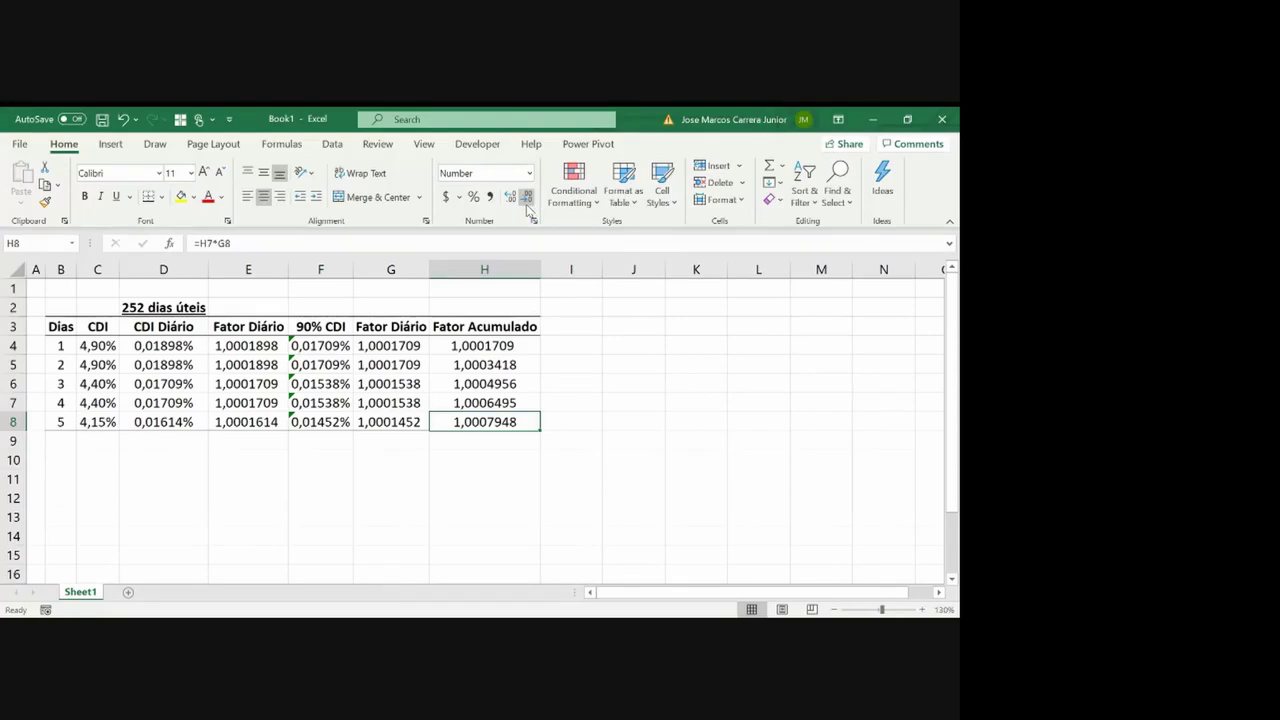
Copy the "Fator Acumulado" block H3:H8 to I3:I8 and fit column I to its contents
{"action": "key", "text": "ctrl+Up"}
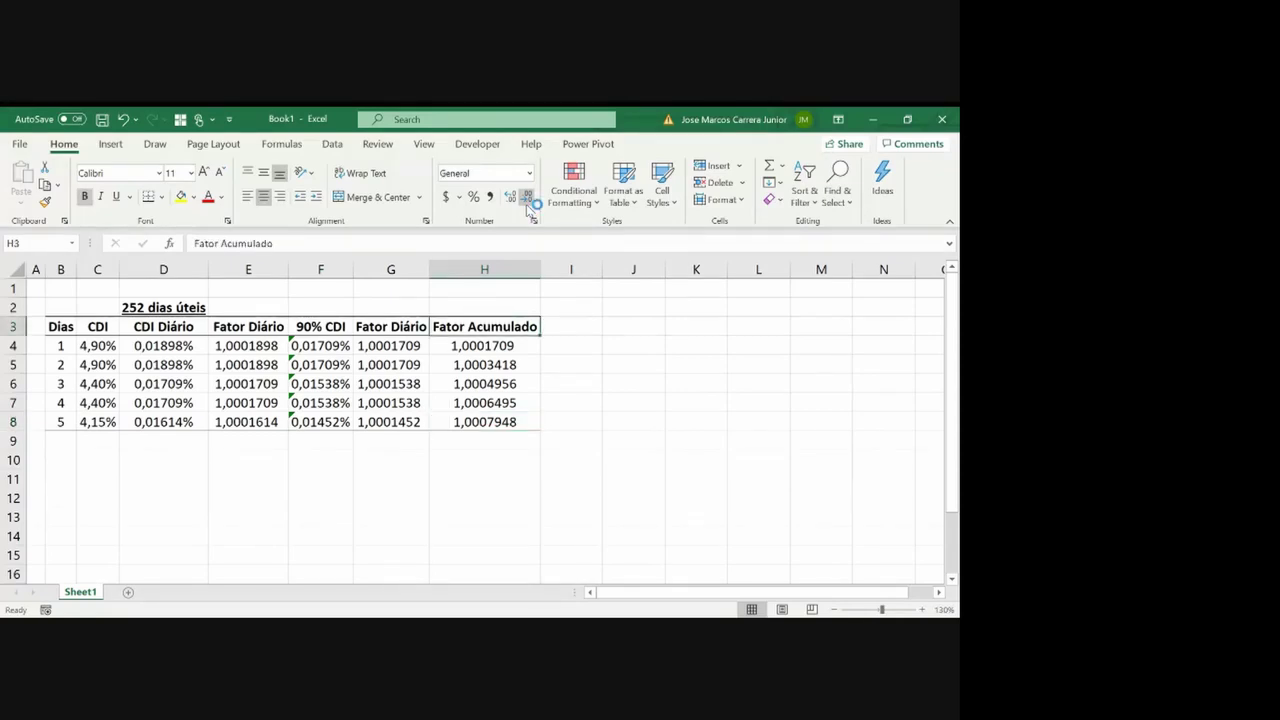
{"action": "key", "text": "ctrl+shift+Down"}
{"action": "key", "text": "ctrl+c"}
{"action": "key", "text": "Right"}
{"action": "key", "text": "ctrl+v"}
{"action": "key", "text": "Escape"}
{"action": "key", "text": "ctrl+space"}
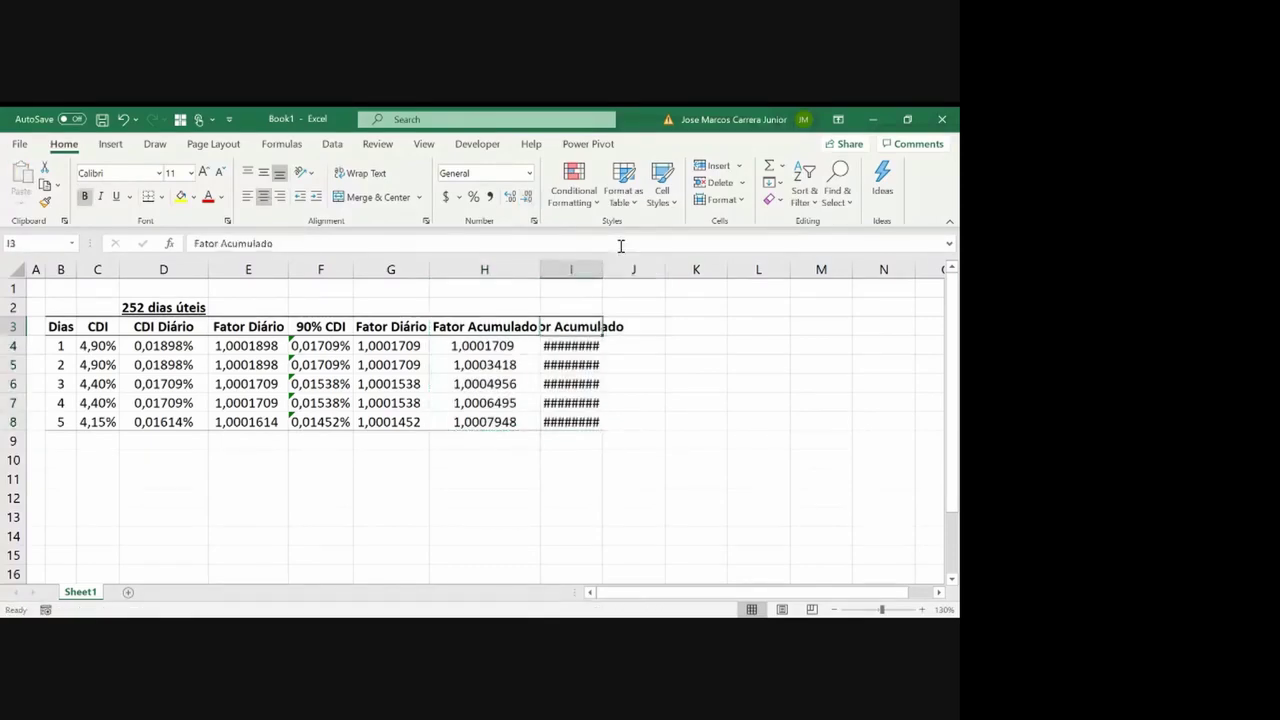
{"action": "double_click", "coordinate": [601, 270]}
Clear the copied values in I4:I8 and change the header in I3 to "Montante Bruto"
{"action": "key", "text": "Down"}
{"action": "key", "text": "ctrl+shift+Down"}
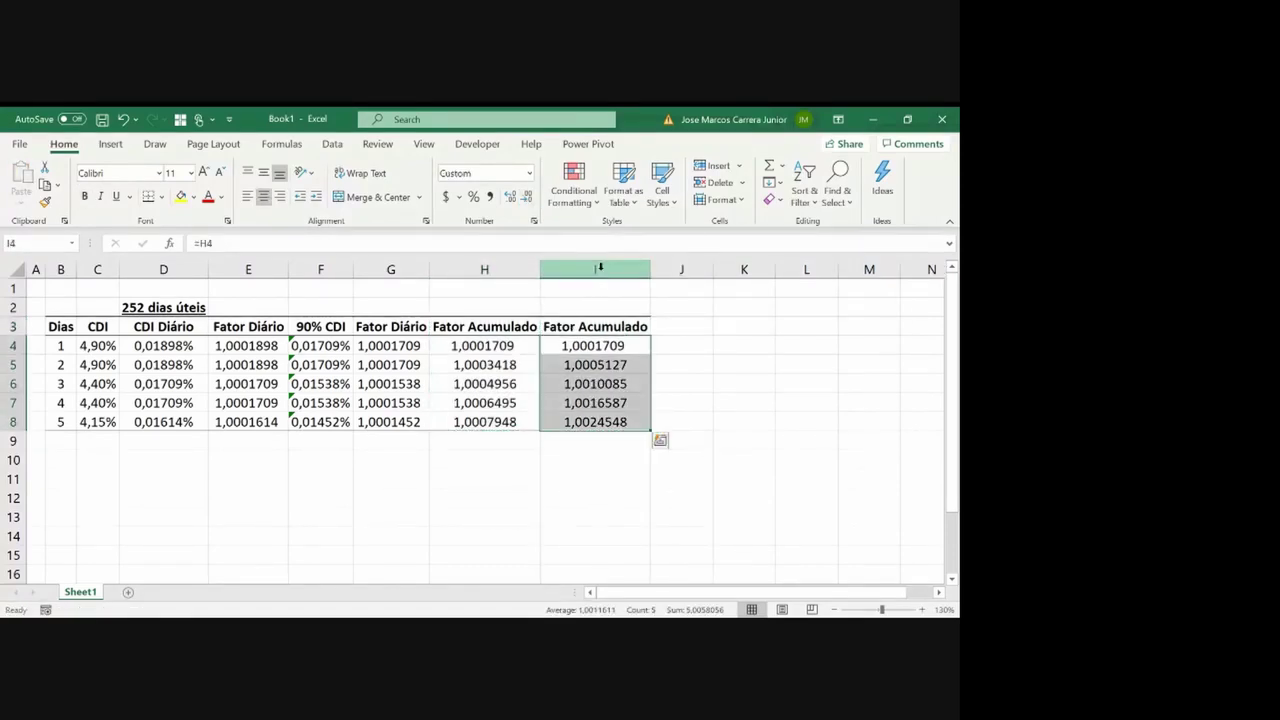
{"action": "key", "text": "Delete"}
{"action": "key", "text": "Up"}
{"action": "type", "text": "Mo"}
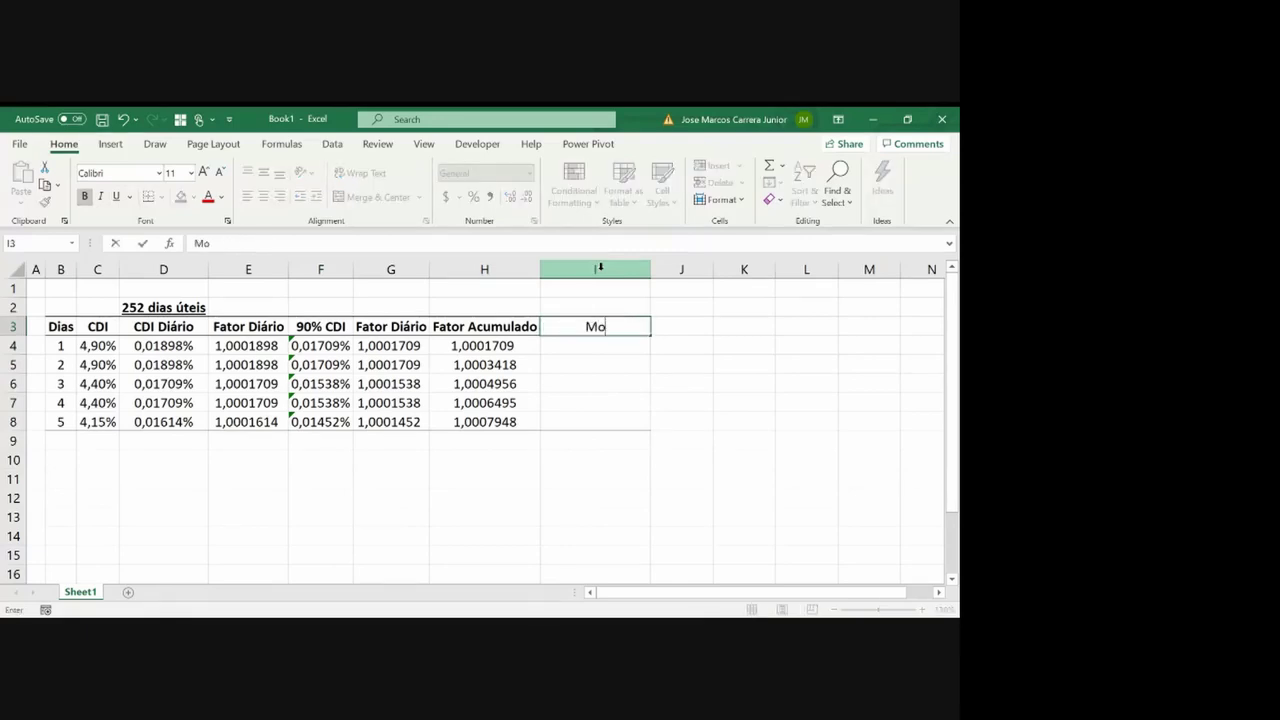
{"action": "type", "text": "ntante B"}
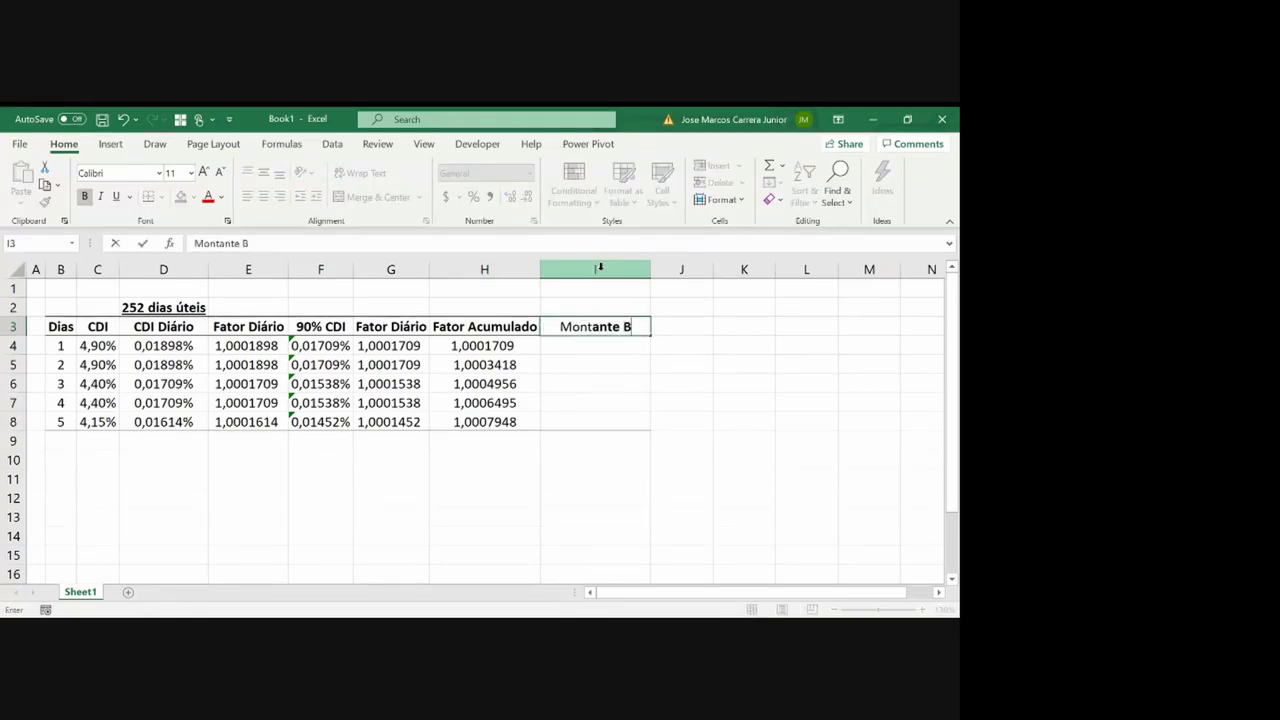
{"action": "type", "text": "ruto"}
{"action": "key", "text": "Return"}
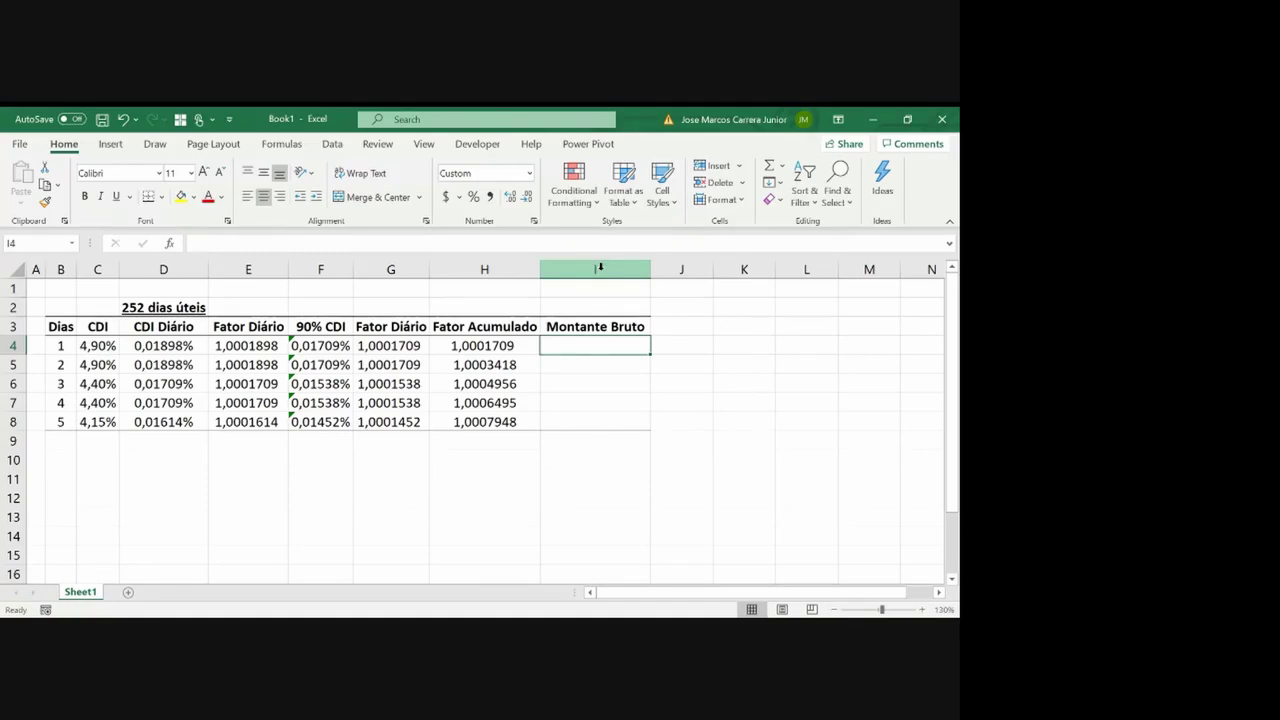
Review the accumulated factors for the five days in H4:H8
{"action": "key", "text": "Left"}
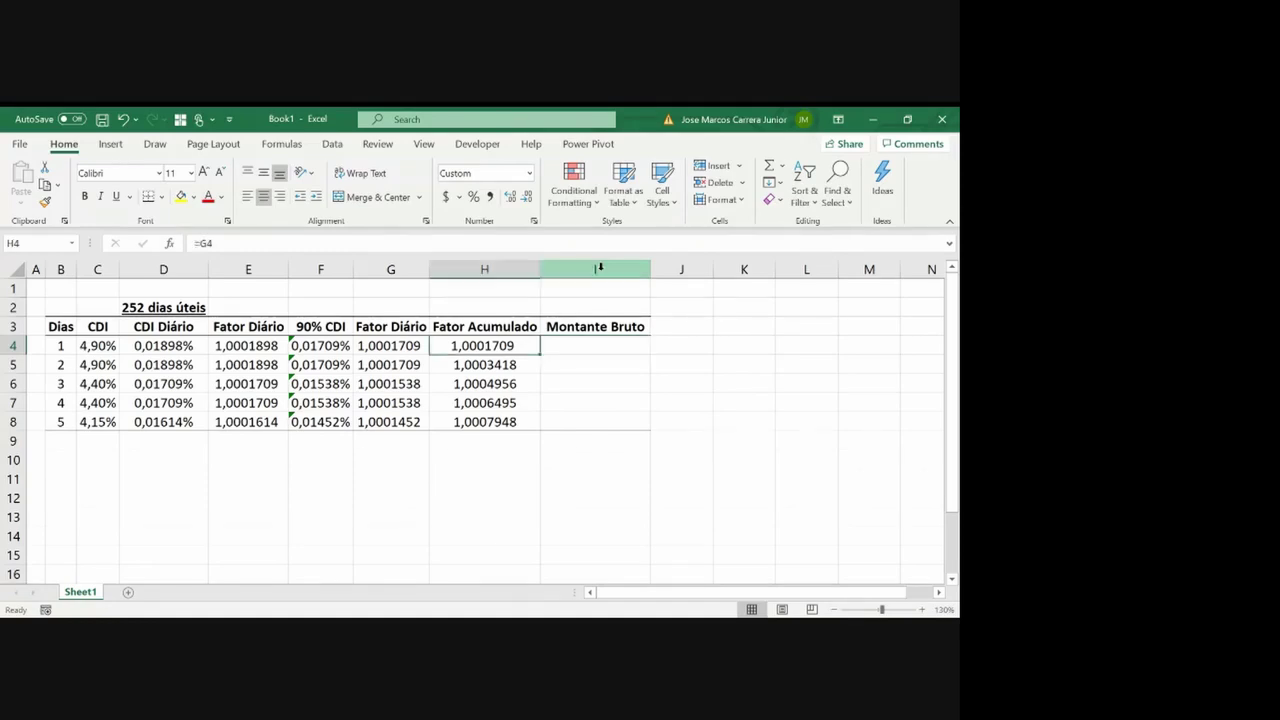
{"action": "key", "text": "Down"}
{"action": "key", "text": "Down"}
{"action": "key", "text": "Down"}
{"action": "key", "text": "Down"}
{"action": "key", "text": "Down"}
{"action": "key", "text": "Up"}
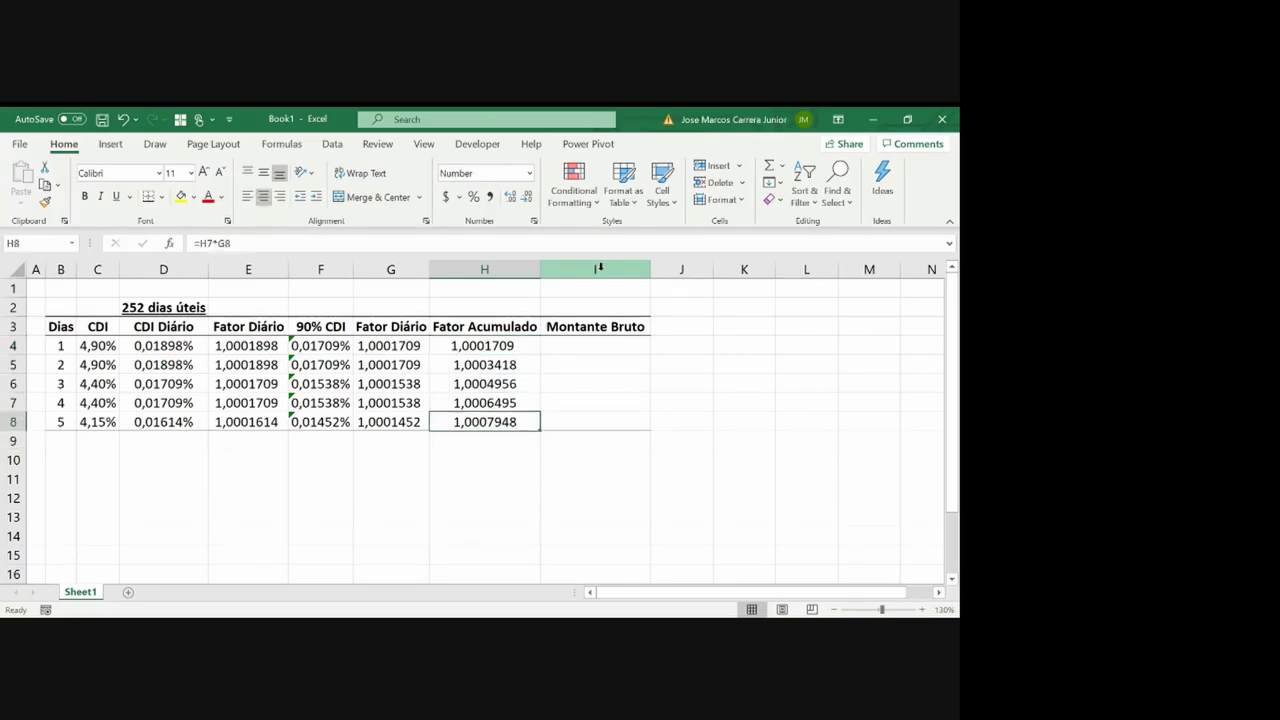
{"action": "key", "text": "Up"}
{"action": "key", "text": "Up"}
{"action": "key", "text": "Up"}
{"action": "key", "text": "Up"}
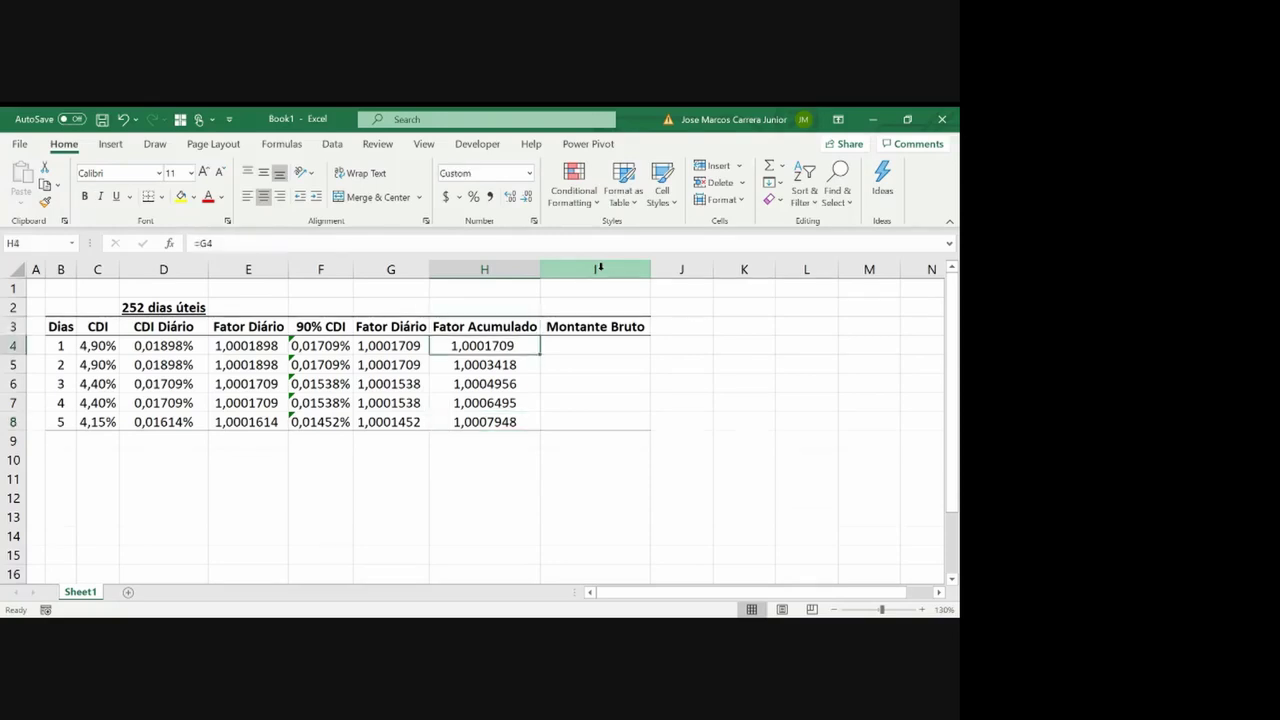
Calculate the first day's gross amount in cell I4 with the formula =6000000*H4
{"action": "key", "text": "Right"}
{"action": "type", "text": "=6000"}
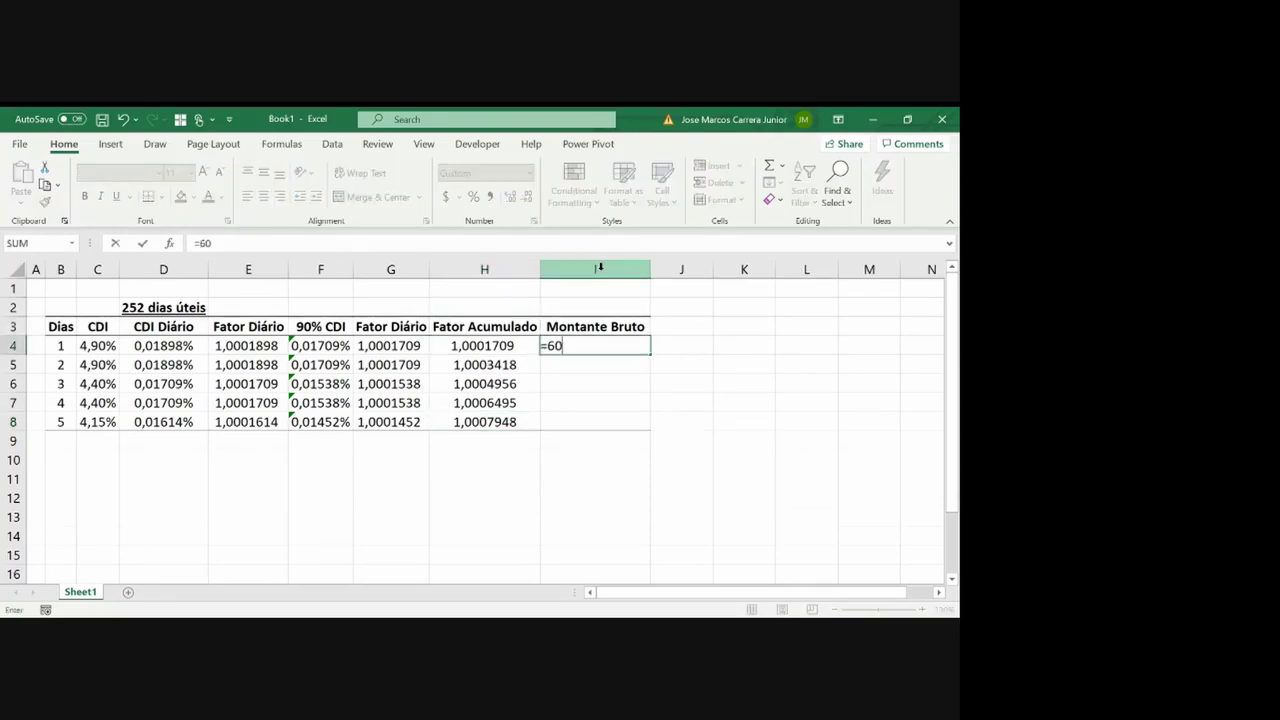
{"action": "type", "text": "*"}
{"action": "key", "text": "Left"}
{"action": "key", "text": "ctrl+Return"}
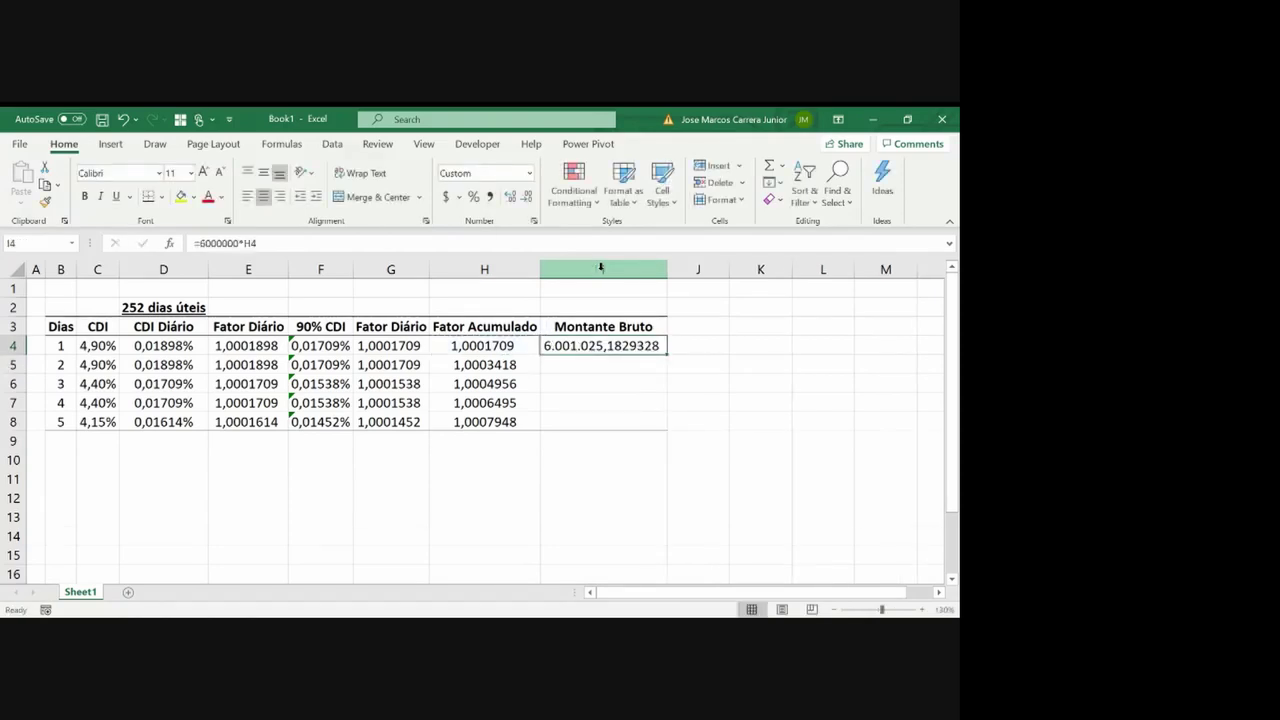
Apply a custom number format to I4 with the prefix "R$ ", a thousands separator and two decimal places
{"action": "right_click", "coordinate": [597, 347]}
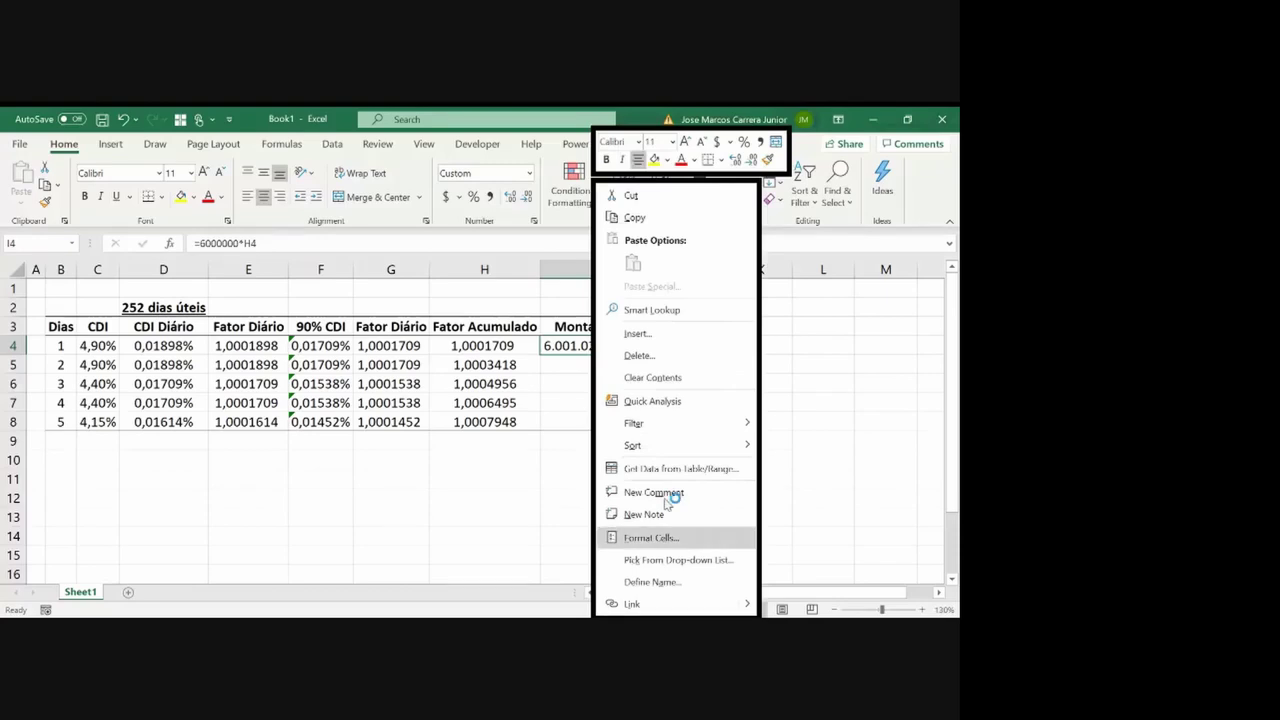
{"action": "left_click", "coordinate": [651, 537]}
{"action": "left_click", "coordinate": [530, 310]}
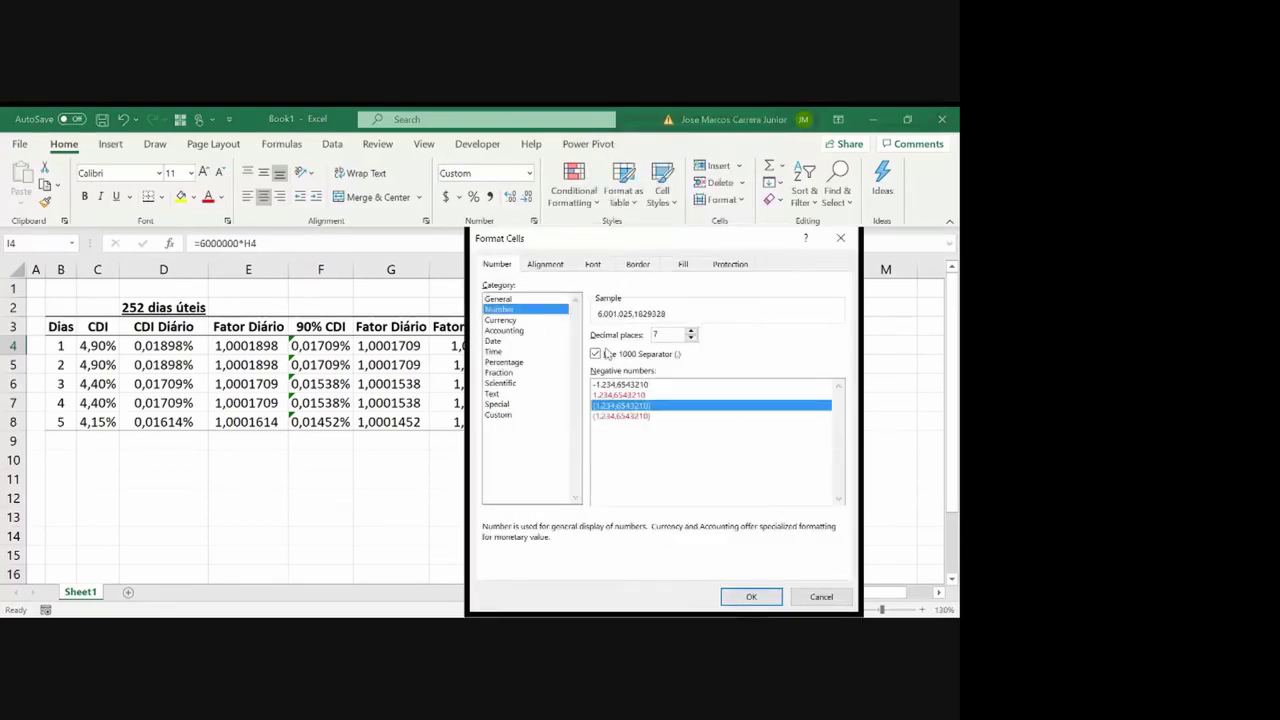
{"action": "left_click", "coordinate": [691, 339]}
{"action": "left_click", "coordinate": [691, 339]}
{"action": "left_click", "coordinate": [691, 339]}
{"action": "left_click", "coordinate": [691, 339]}
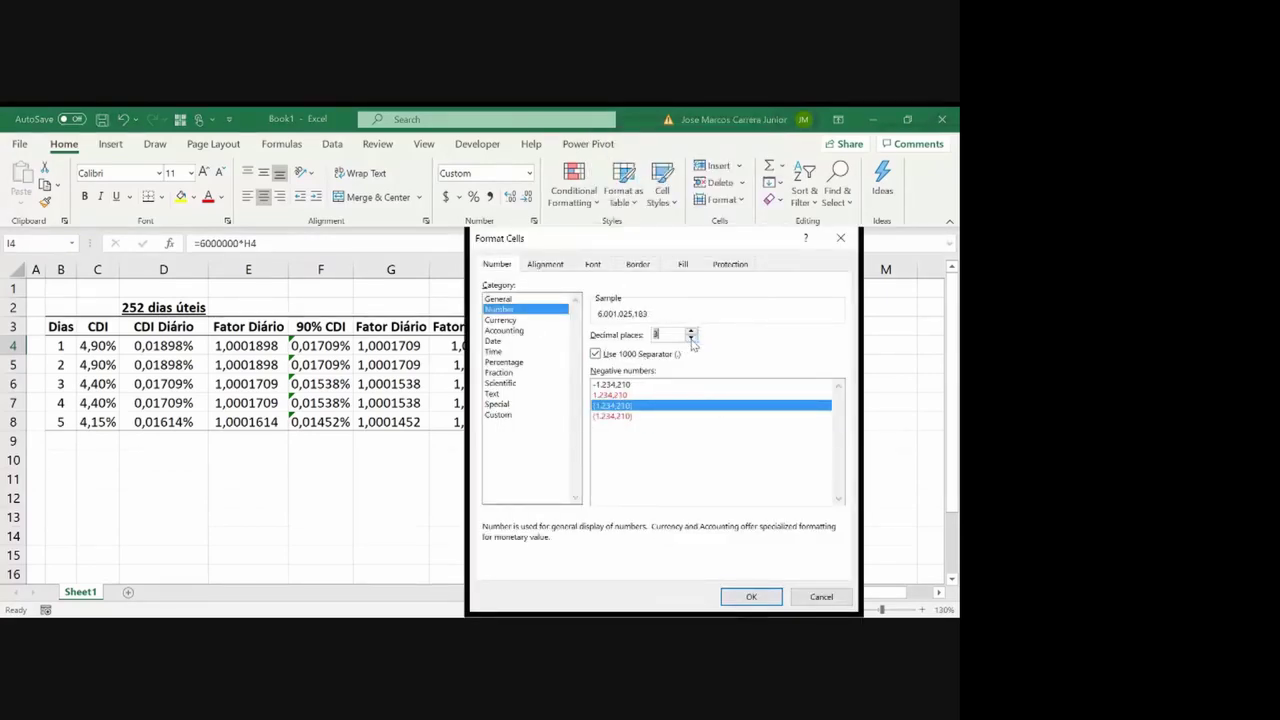
{"action": "left_click", "coordinate": [692, 339]}
{"action": "left_click", "coordinate": [543, 416]}
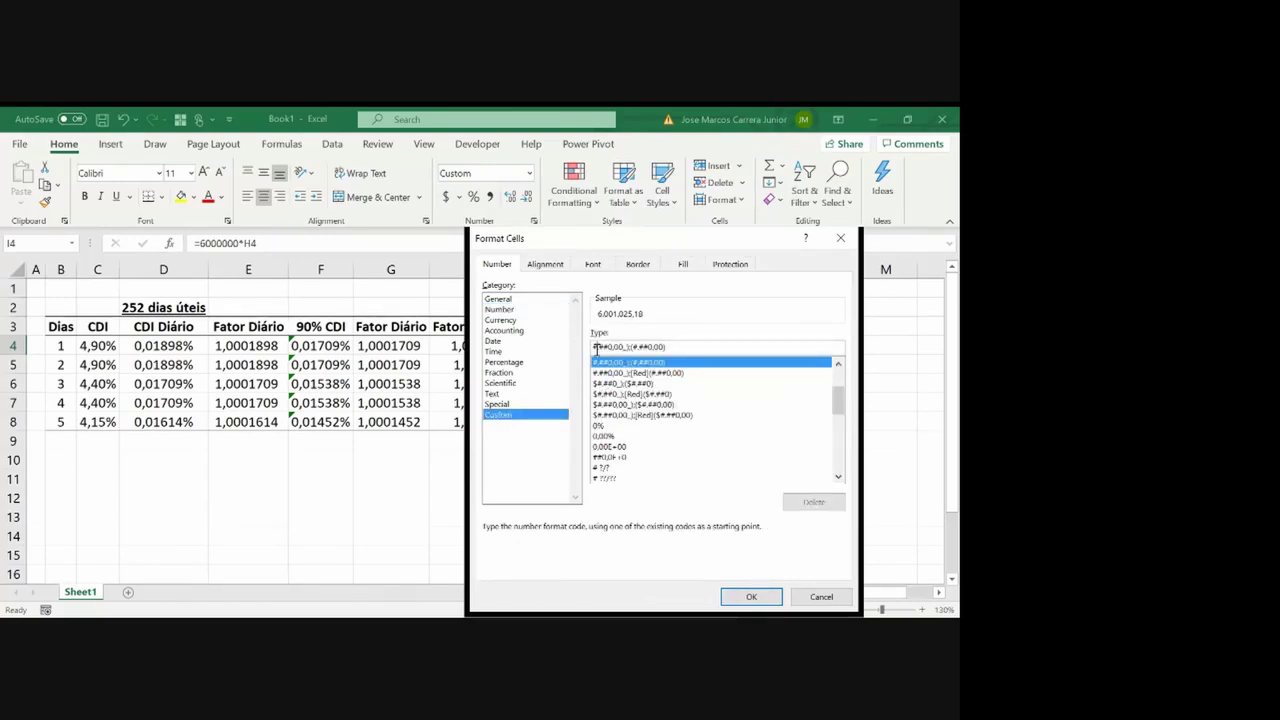
{"action": "left_click", "coordinate": [596, 346]}
{"action": "type", "text": "R$"}
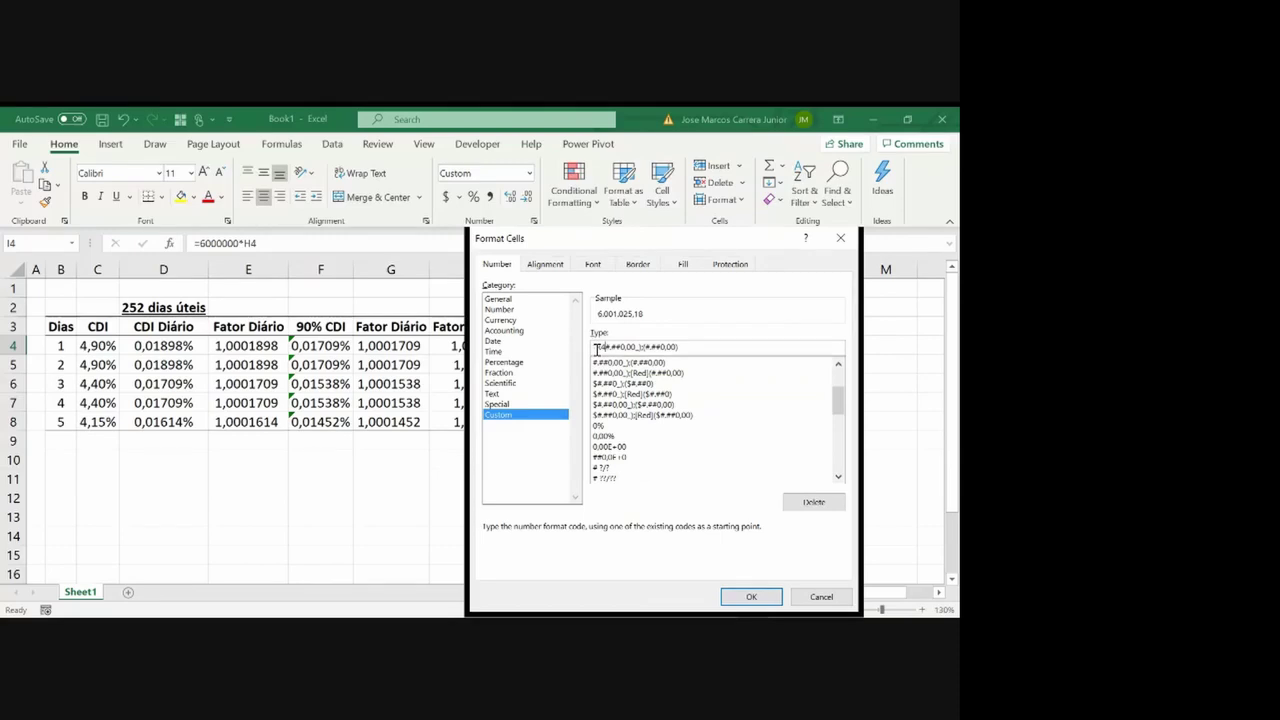
{"action": "type", "text": "R$ "}
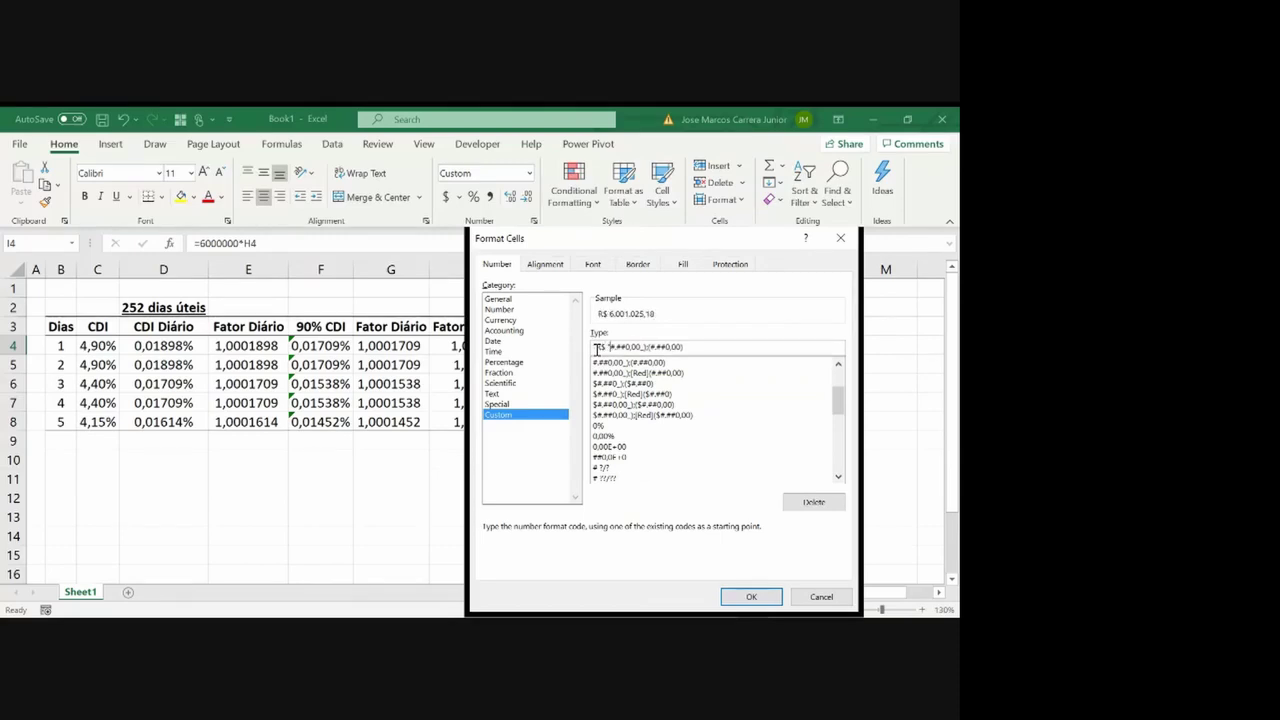
{"action": "type", "text": ";"}
{"action": "key", "text": "Return"}
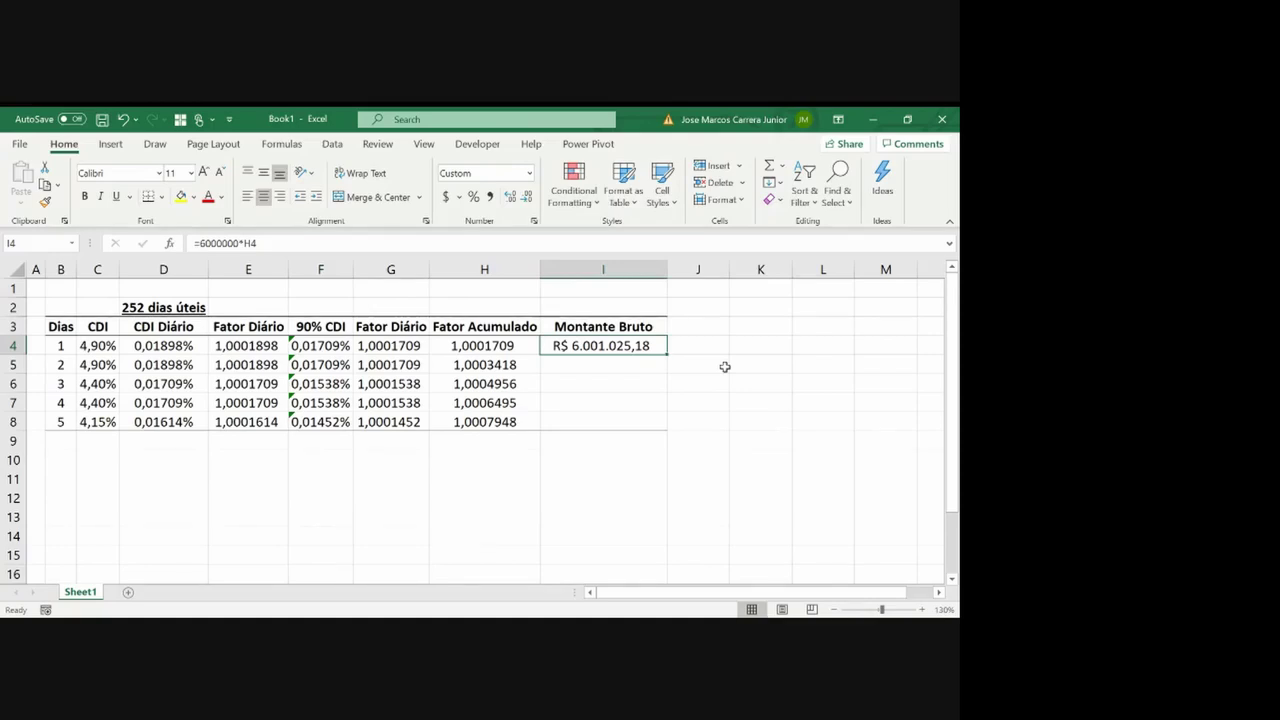
Copy the gross amount formula and its currency format from I4 to I5
{"action": "key", "text": "ctrl+c"}
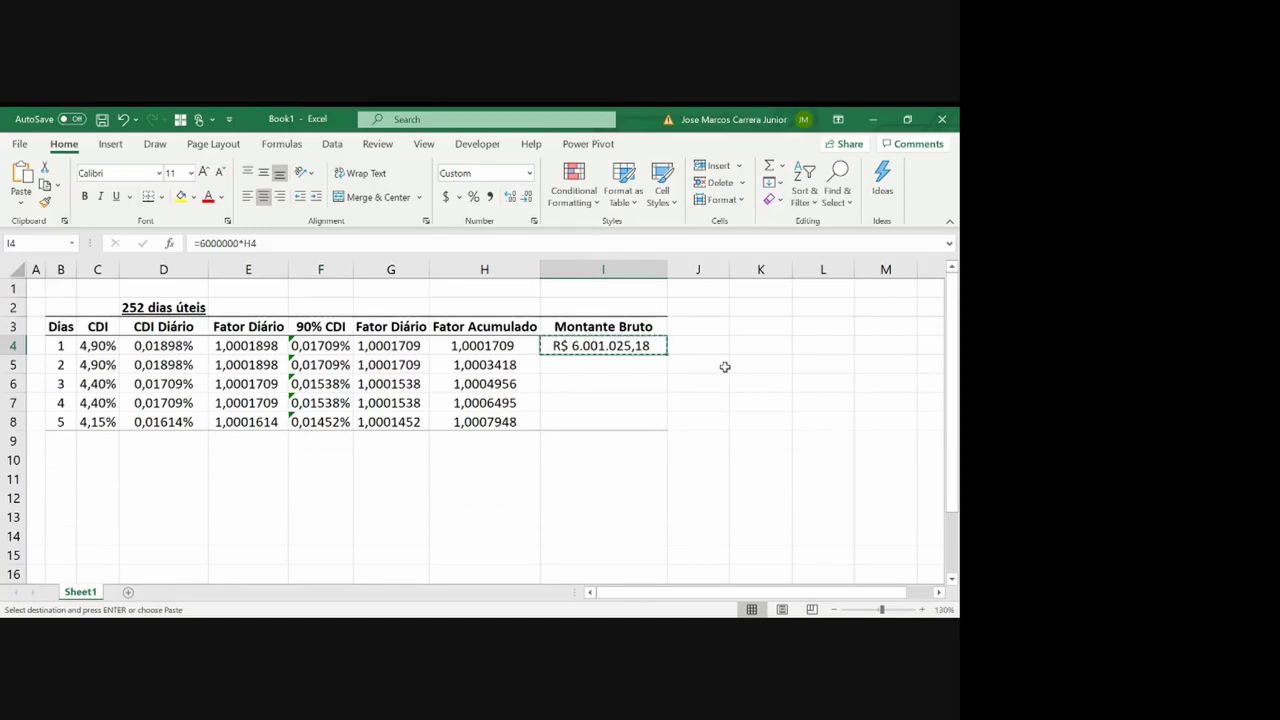
{"action": "key", "text": "Down"}
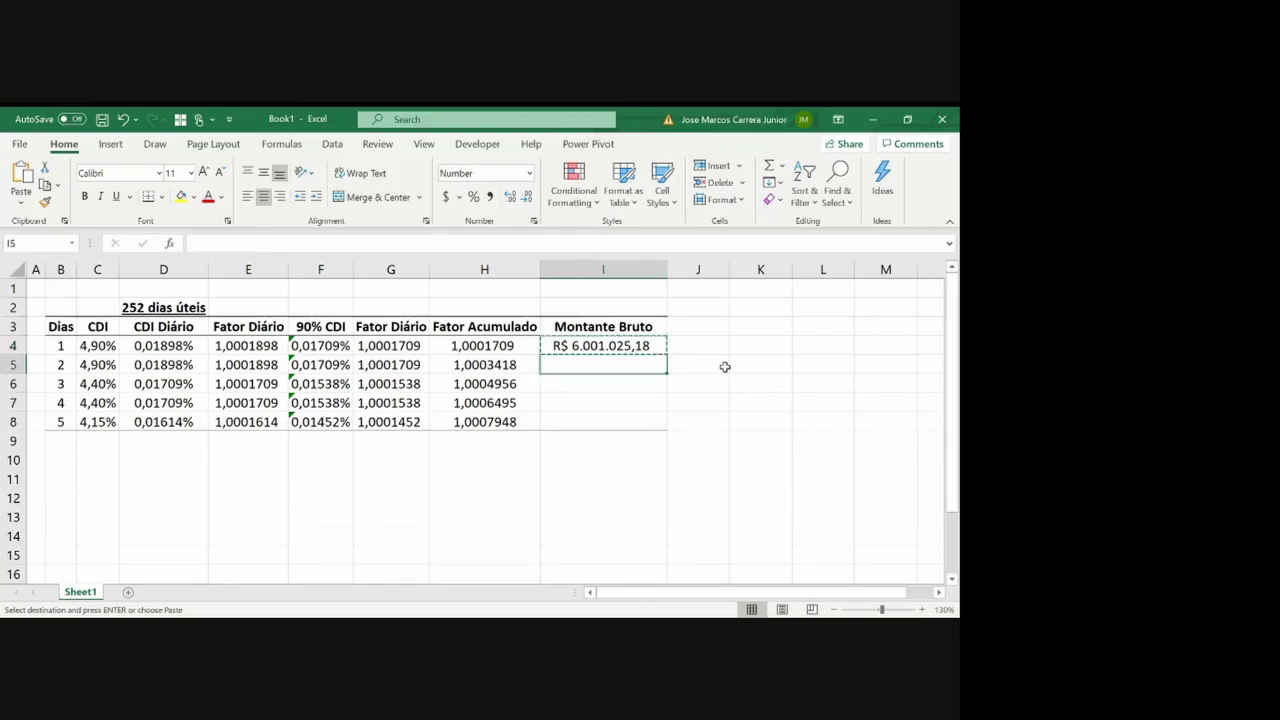
{"action": "key", "text": "ctrl+v"}
{"action": "key", "text": "Escape"}
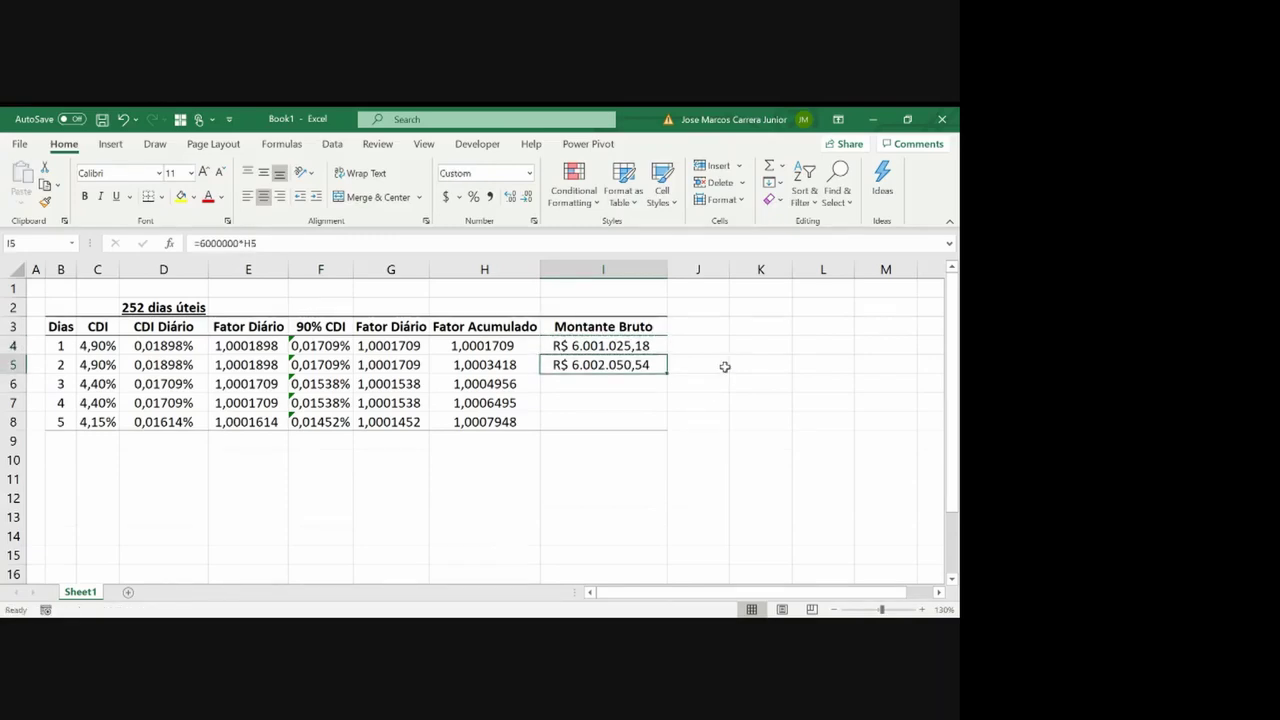
Copy the gross amount formula with its currency format down from I5 into I6:I8
{"action": "key", "text": "ctrl+c"}
{"action": "key", "text": "Down"}
{"action": "key", "text": "ctrl+v"}
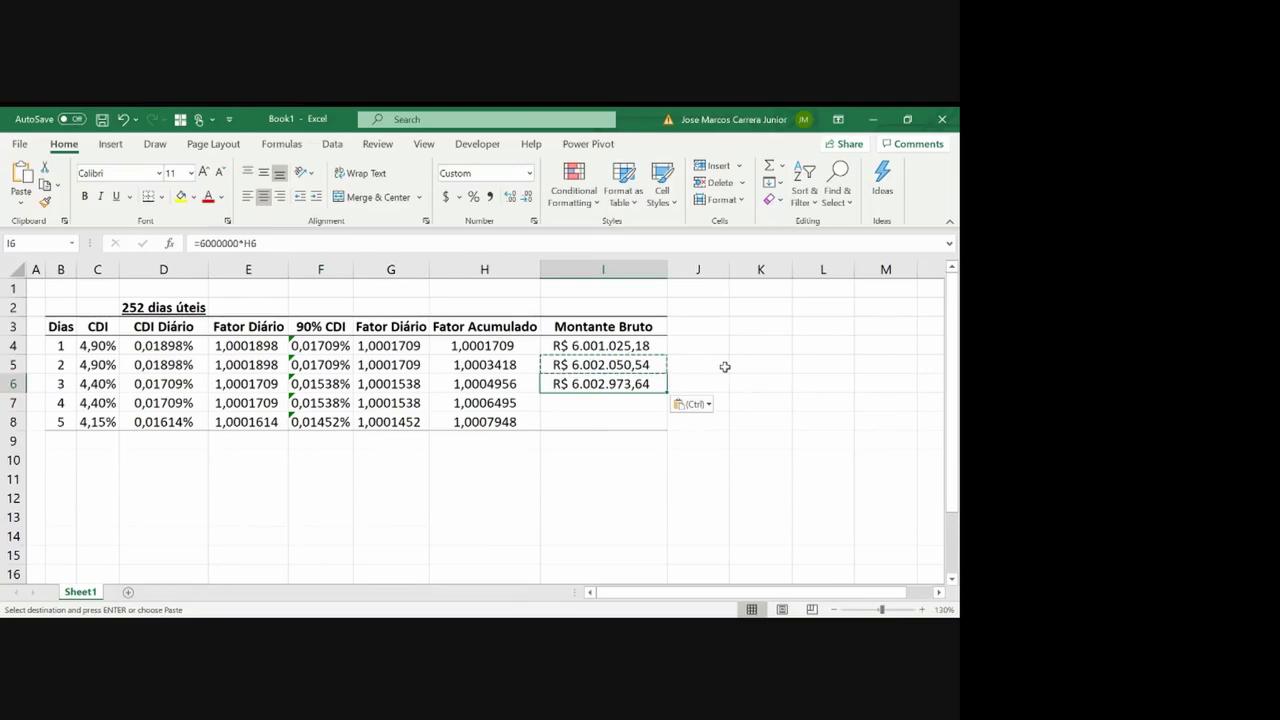
{"action": "key", "text": "ctrl+c"}
{"action": "key", "text": "Down"}
{"action": "key", "text": "ctrl+v"}
{"action": "key", "text": "Down"}
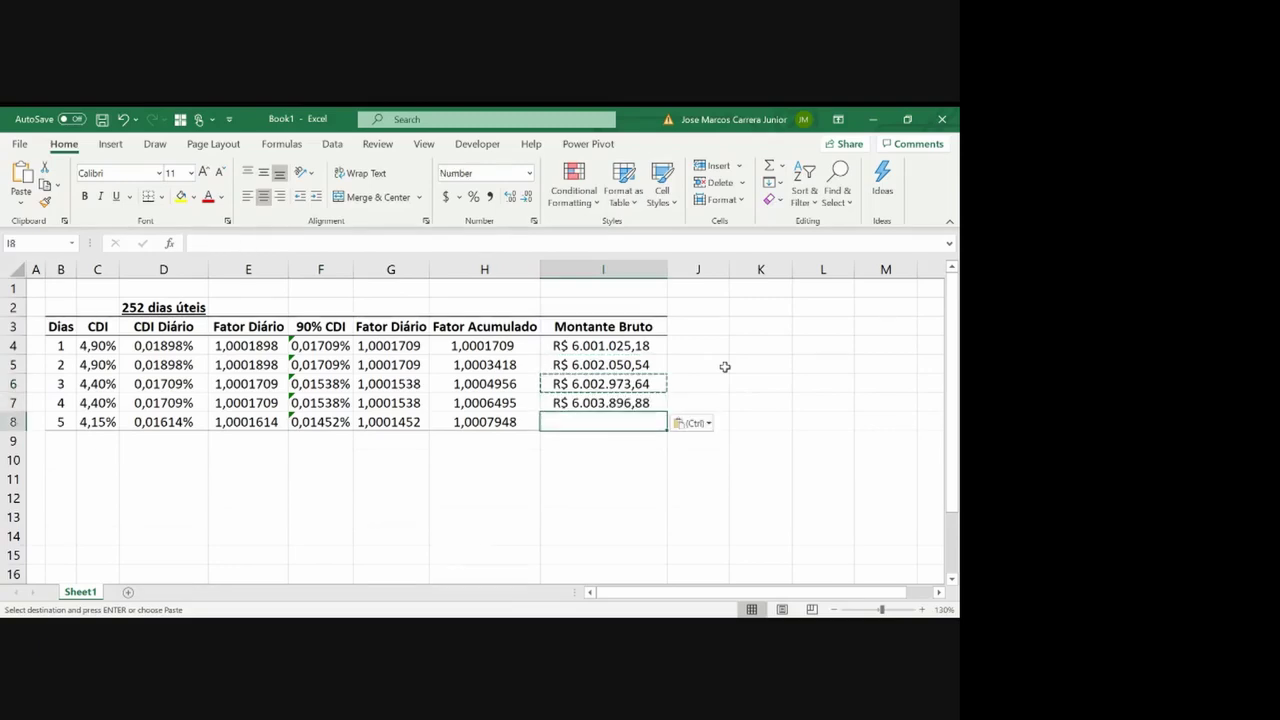
{"action": "key", "text": "ctrl+v"}
{"action": "key", "text": "Escape"}
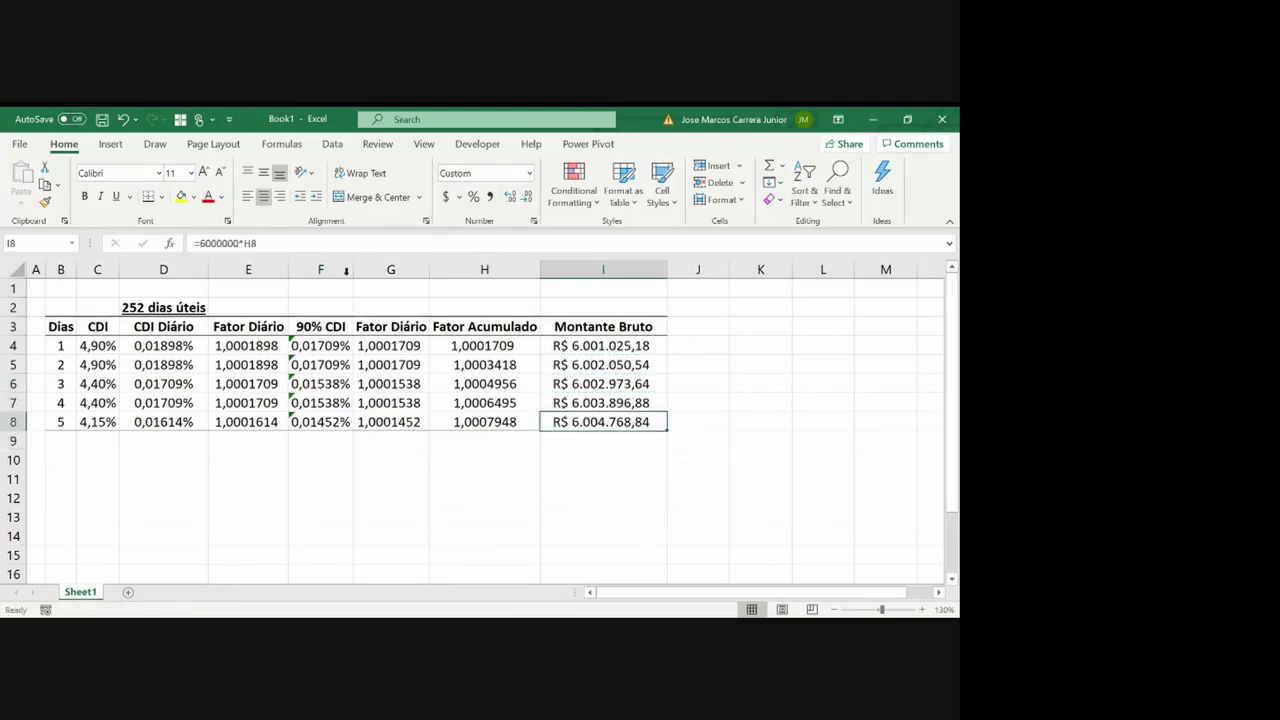
Apply a bottom border to the last gross amount cell, I8
{"action": "left_click", "coordinate": [153, 200]}
{"action": "left_click", "coordinate": [153, 200]}
{"action": "left_click", "coordinate": [153, 200]}
{"action": "left_click", "coordinate": [153, 200]}
Add the header "Rendimento Bruto" in J3 using the Montante Bruto header's formatting, and fit column J's width to it
{"action": "key", "text": "ctrl+Up"}
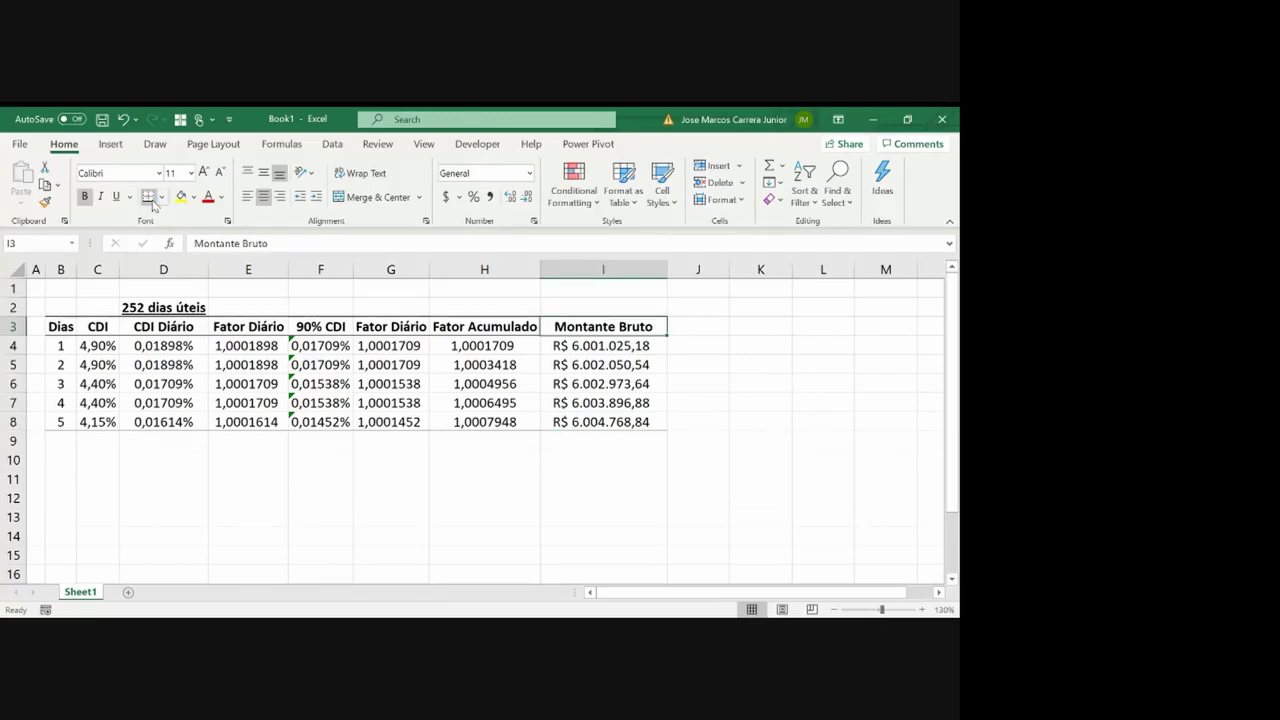
{"action": "key", "text": "Right"}
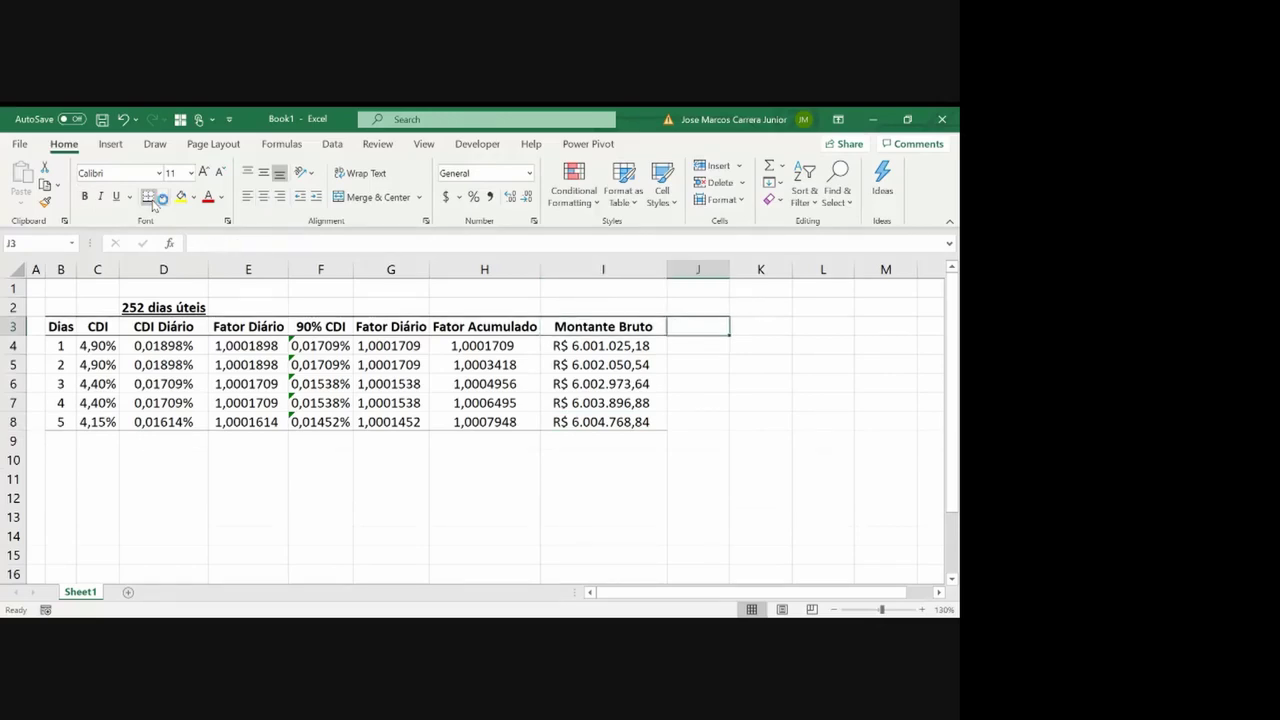
{"action": "key", "text": "Left"}
{"action": "key", "text": "ctrl+c"}
{"action": "key", "text": "Right"}
{"action": "key", "text": "ctrl+v"}
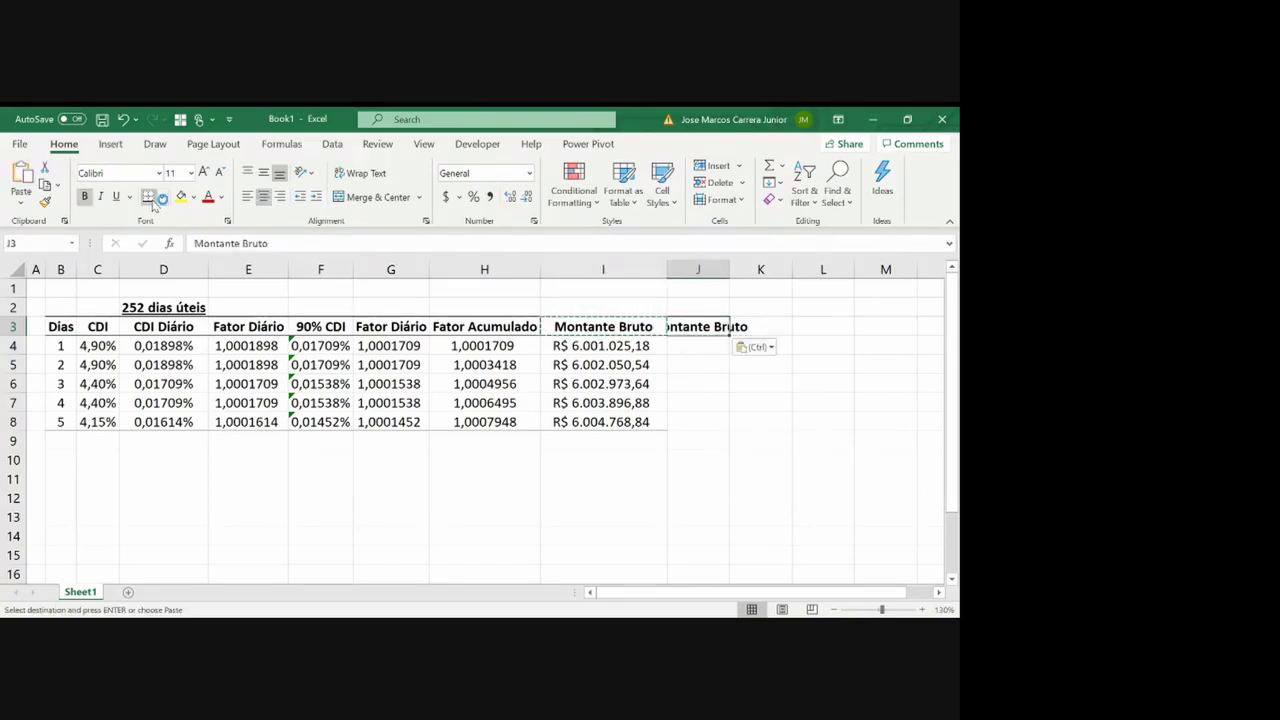
{"action": "type", "text": "Re"}
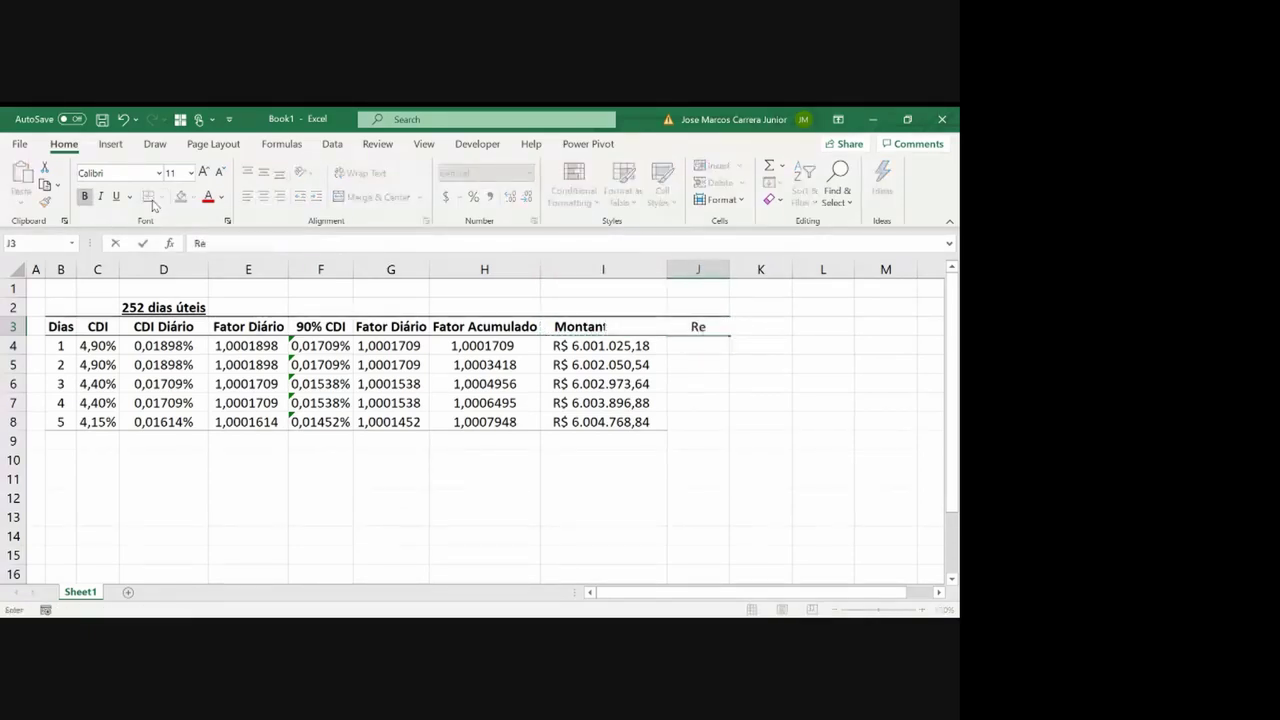
{"action": "type", "text": "ndimento Bruto"}
{"action": "key", "text": "Return"}
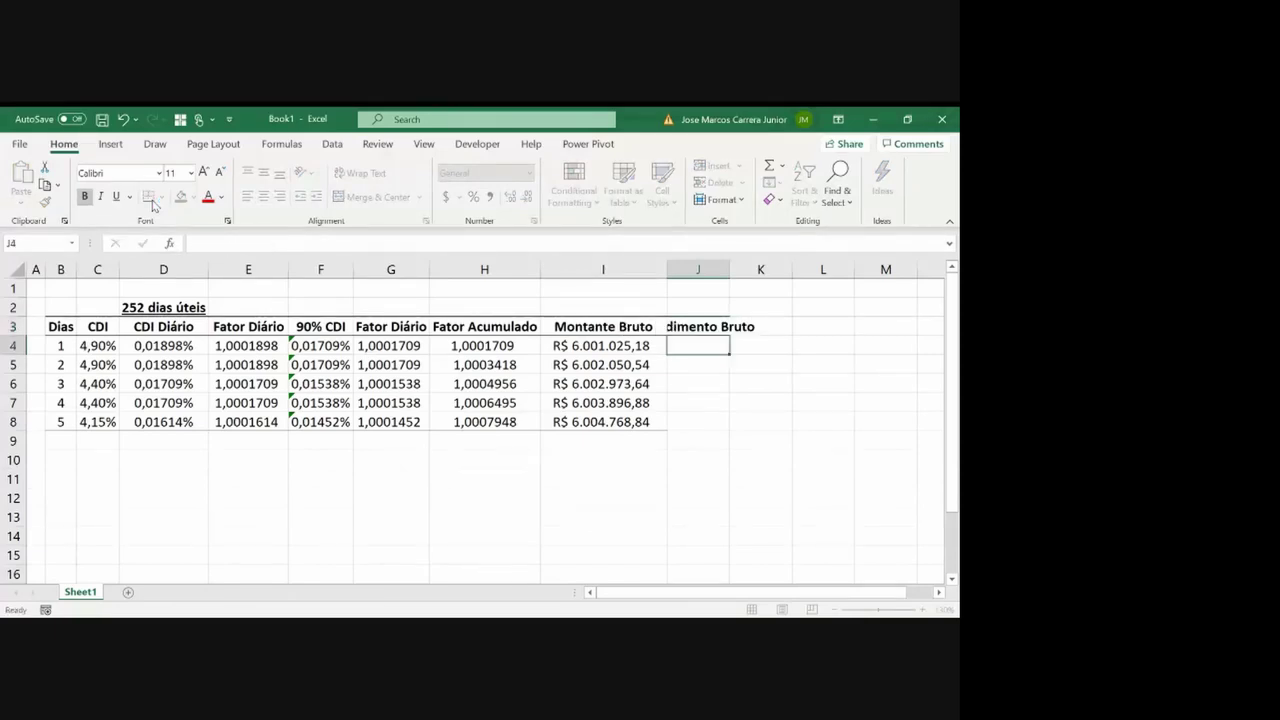
{"action": "double_click", "coordinate": [729, 270]}
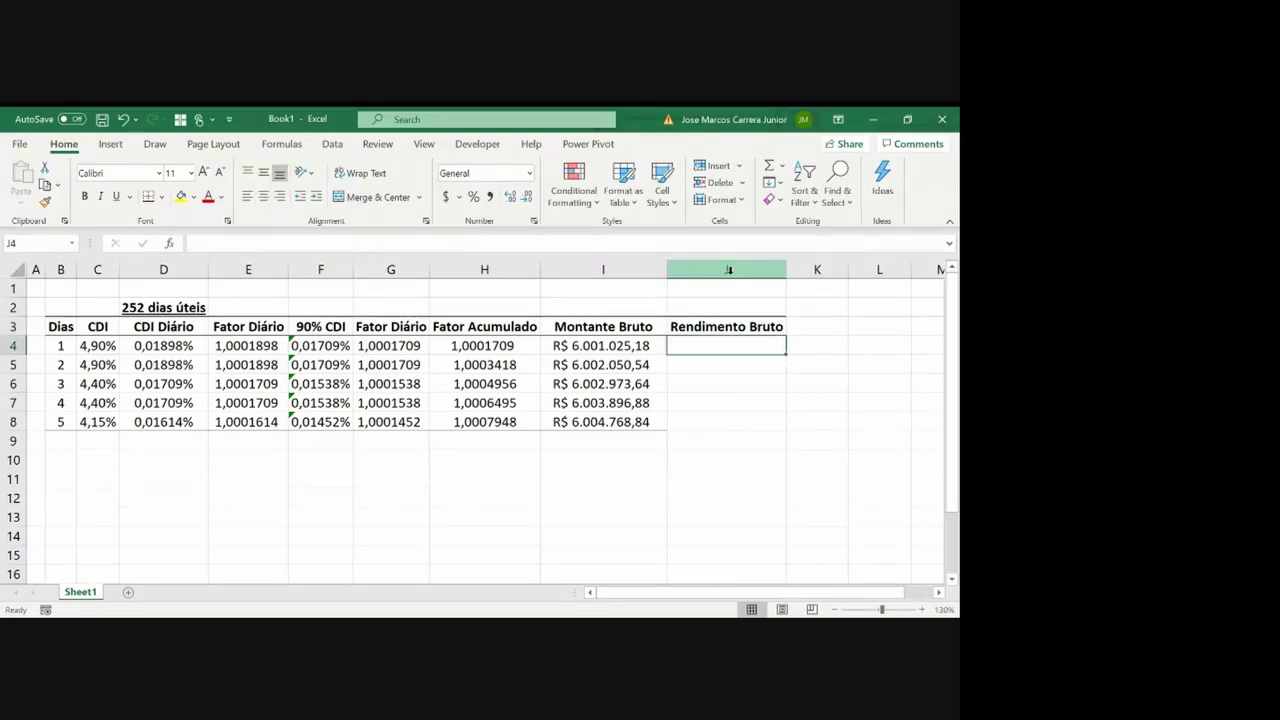
Calculate the first day's gross yield in J4 with the formula =I4-6000000 and center the cell
{"action": "type", "text": "="}
{"action": "key", "text": "Left"}
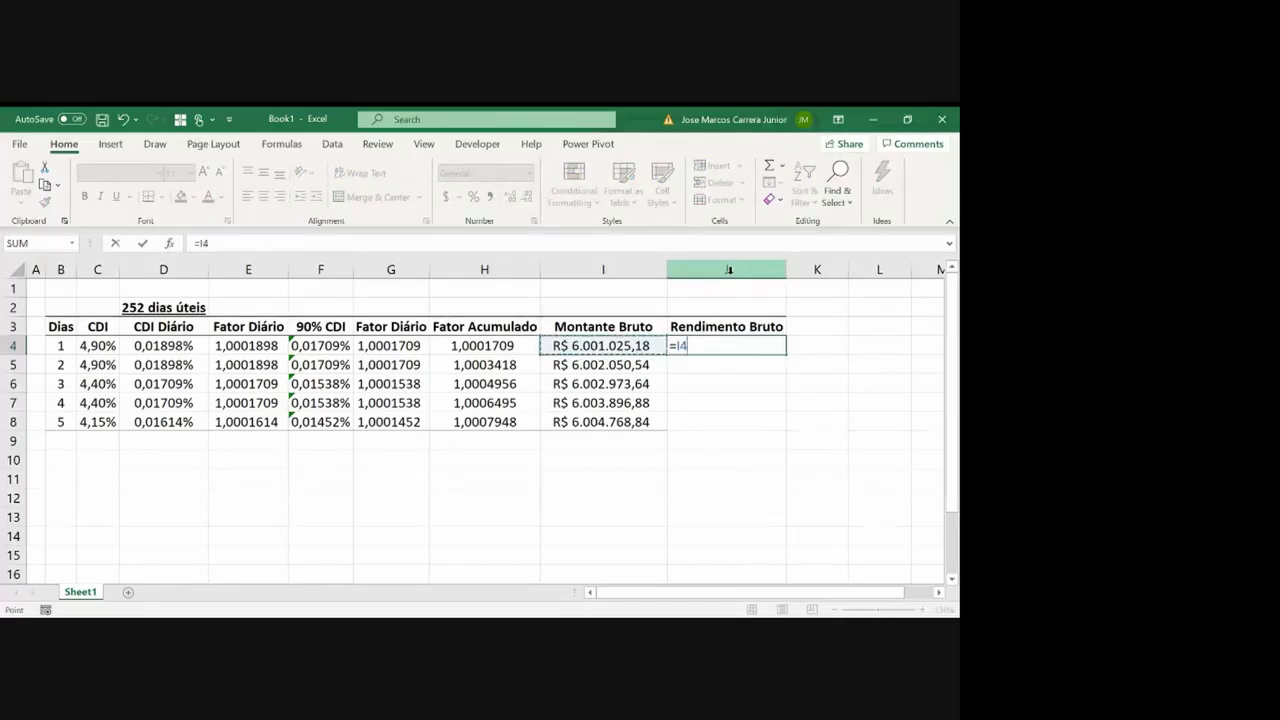
{"action": "type", "text": "-6000000"}
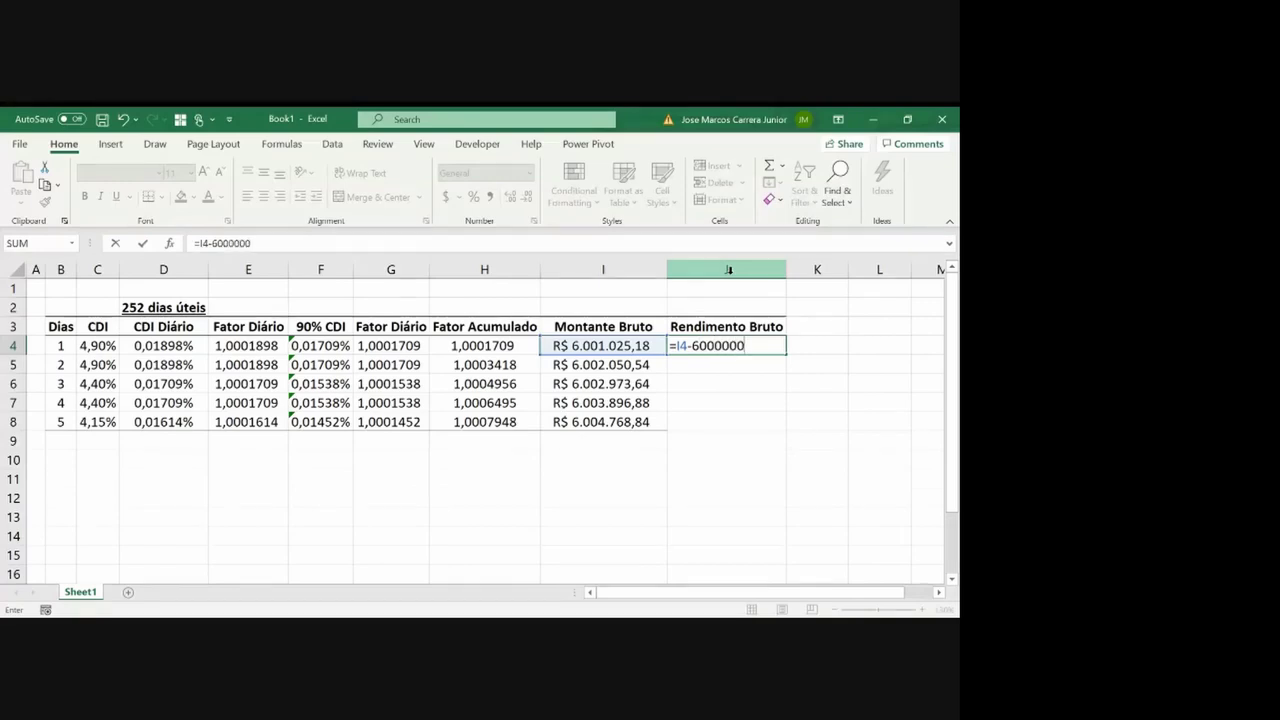
{"action": "key", "text": "Return"}
{"action": "key", "text": "Up"}
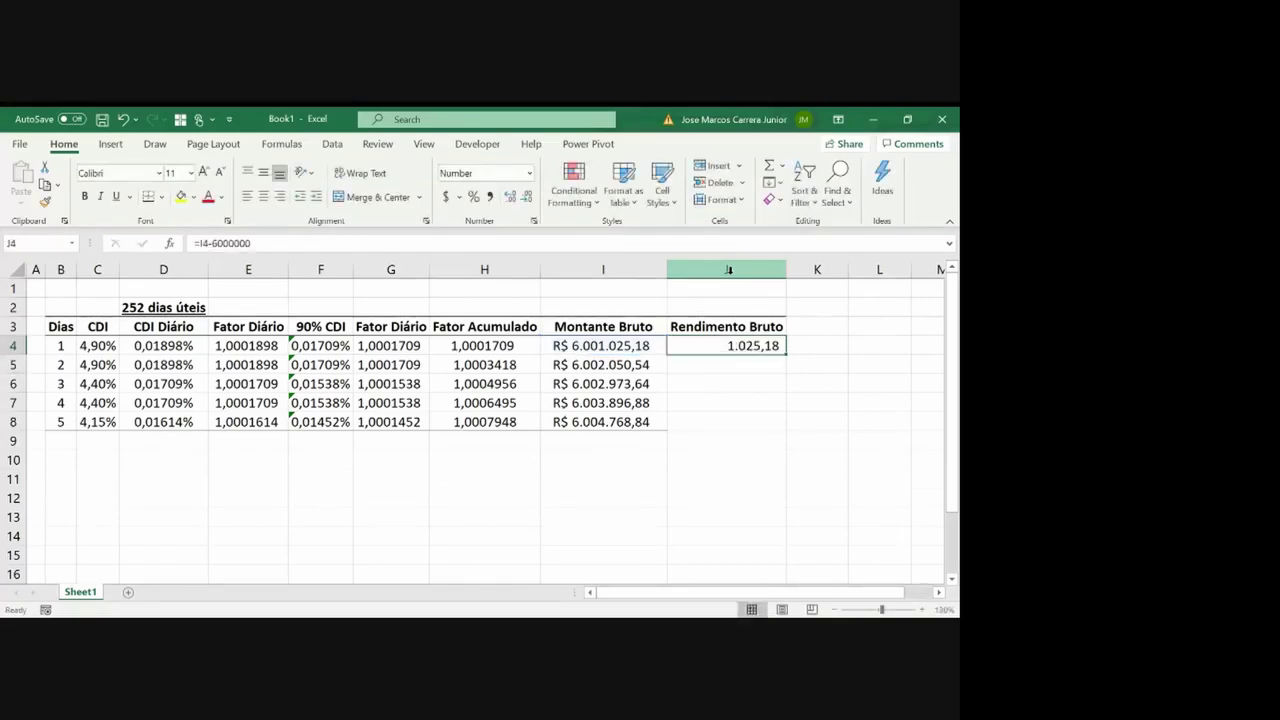
{"action": "left_click", "coordinate": [263, 196]}
Copy only the formatting of the Montante Bruto column I3:I8 onto J3:J8
{"action": "key", "text": "Left"}
{"action": "key", "text": "Up"}
{"action": "key", "text": "ctrl+shift+Down"}
{"action": "key", "text": "ctrl+c"}
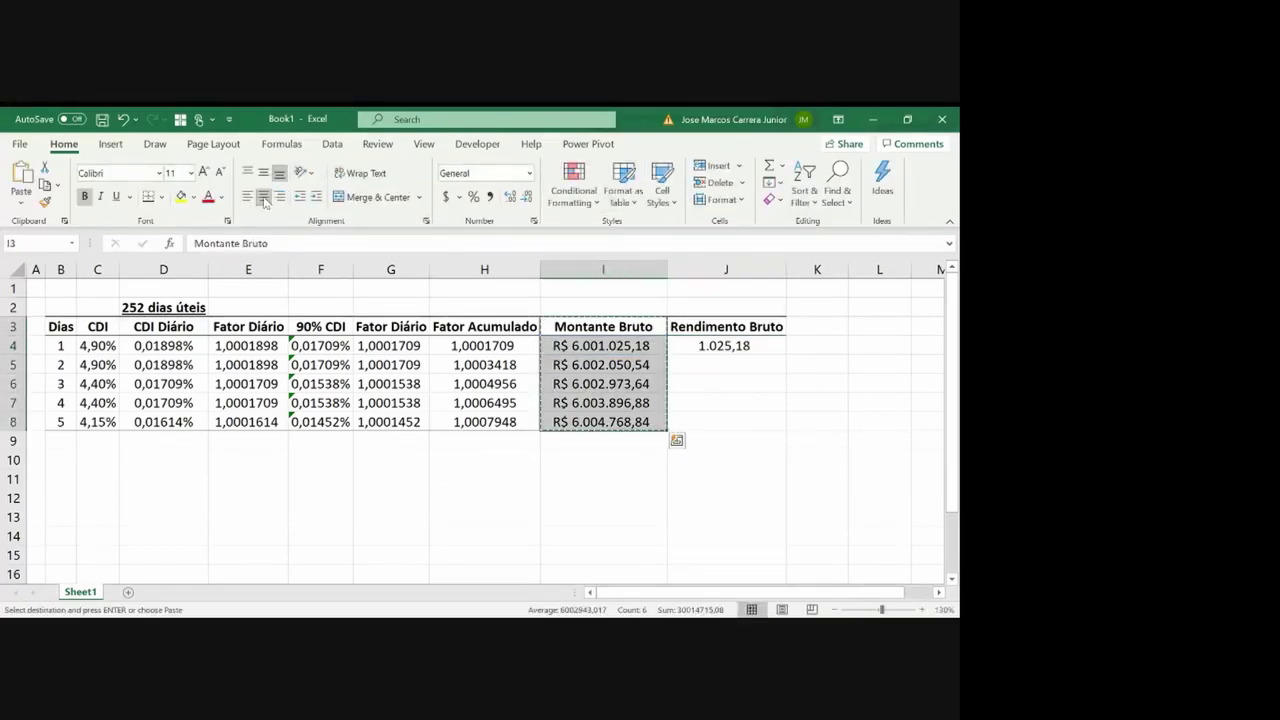
{"action": "key", "text": "Right"}
{"action": "key", "text": "alt+h"}
{"action": "key", "text": "v"}
{"action": "key", "text": "r"}
{"action": "key", "text": "Down"}
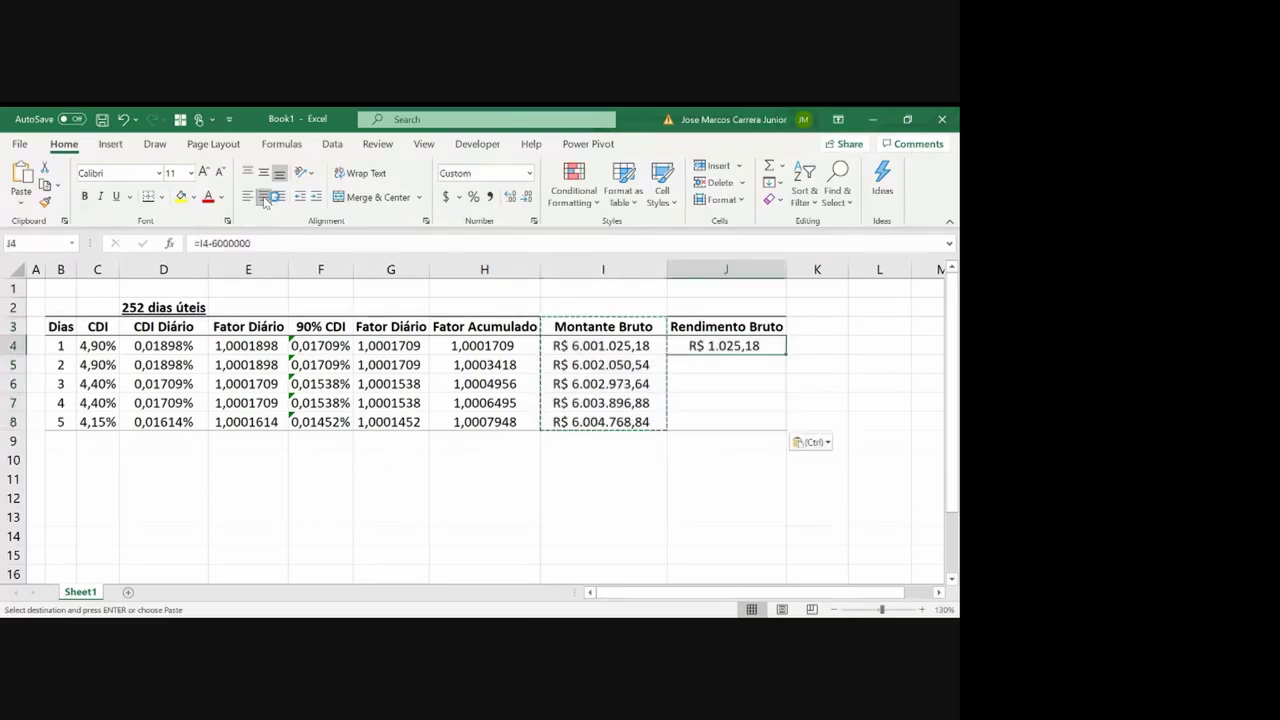
Copy the gross yield formula from J4 down through J8
{"action": "key", "text": "shift+Down"}
{"action": "key", "text": "shift+Down"}
{"action": "key", "text": "shift+Down"}
{"action": "key", "text": "shift+Down"}
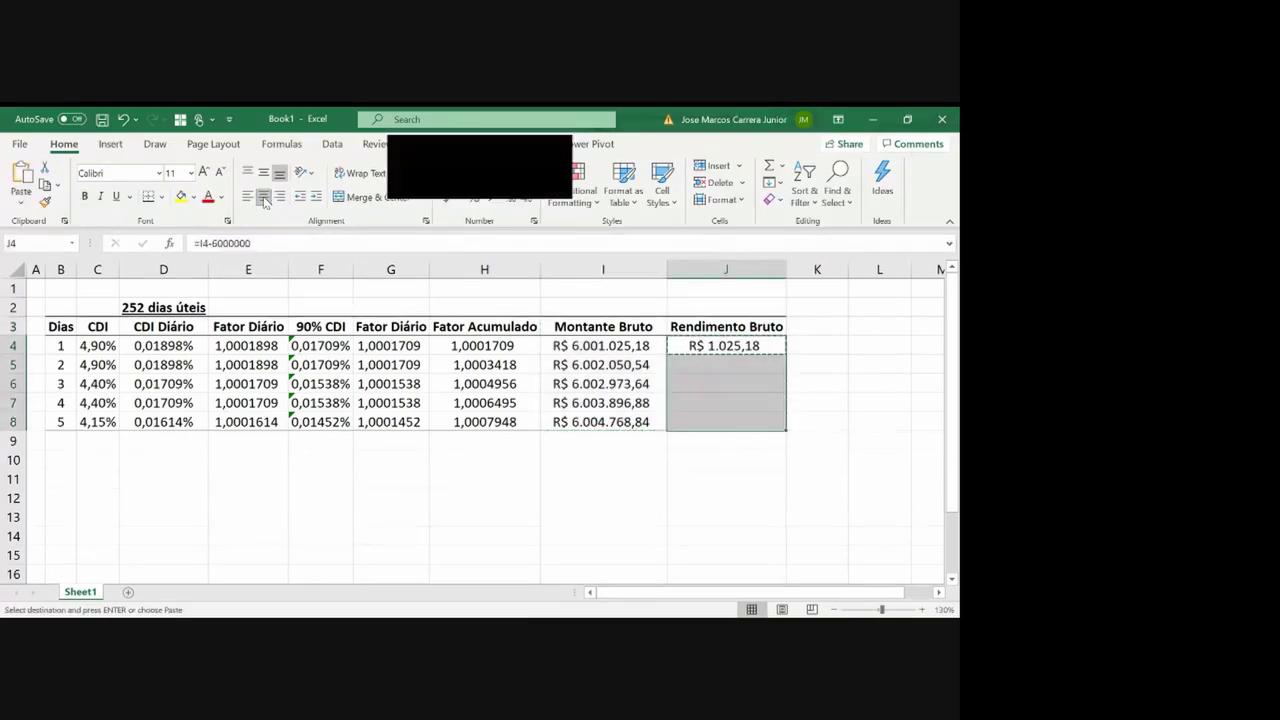
{"action": "key", "text": "ctrl+v"}
{"action": "key", "text": "Escape"}
{"action": "key", "text": "Down"}
{"action": "key", "text": "Down"}
{"action": "key", "text": "Down"}
{"action": "key", "text": "Down"}
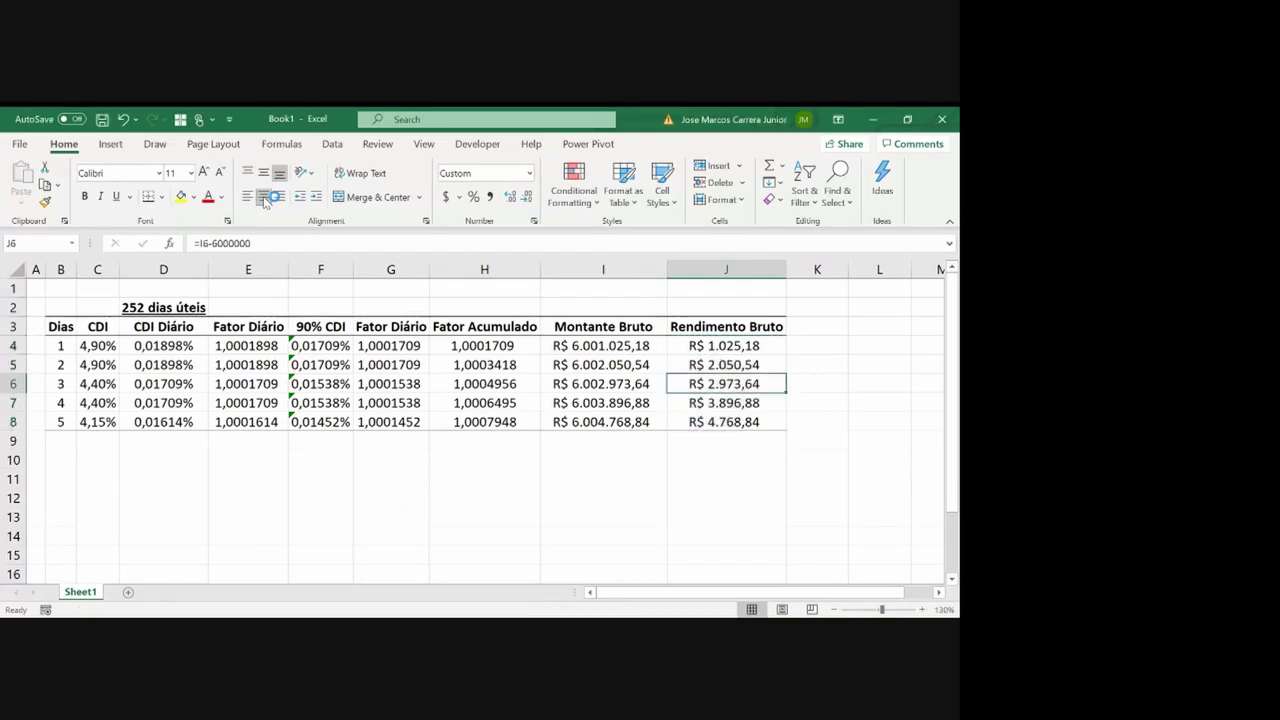
Copy the Rendimento Bruto column J3:J8 into K3:K8 as the base for another column
{"action": "key", "text": "Up"}
{"action": "key", "text": "Up"}
{"action": "key", "text": "Up"}
{"action": "key", "text": "Up"}
{"action": "key", "text": "Up"}
{"action": "key", "text": "Right"}
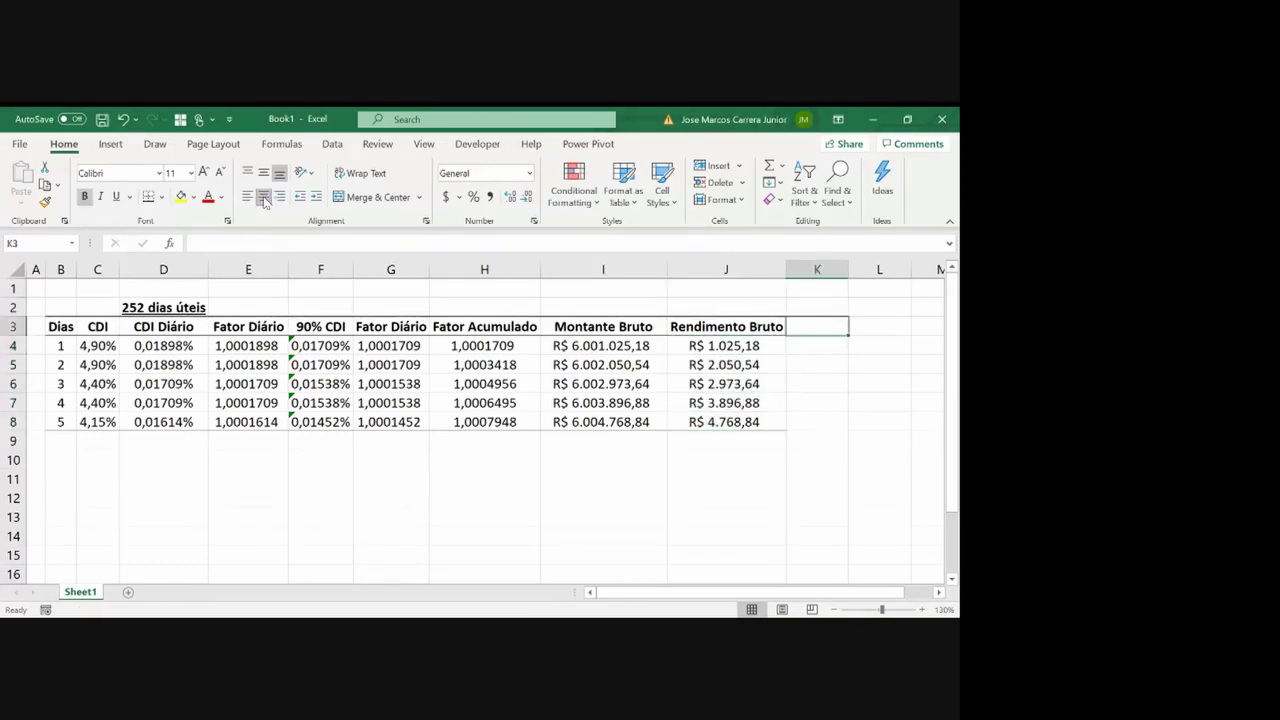
{"action": "key", "text": "Right"}
{"action": "key", "text": "Right"}
{"action": "key", "text": "Left"}
{"action": "key", "text": "Left"}
{"action": "key", "text": "Left"}
{"action": "key", "text": "ctrl+c"}
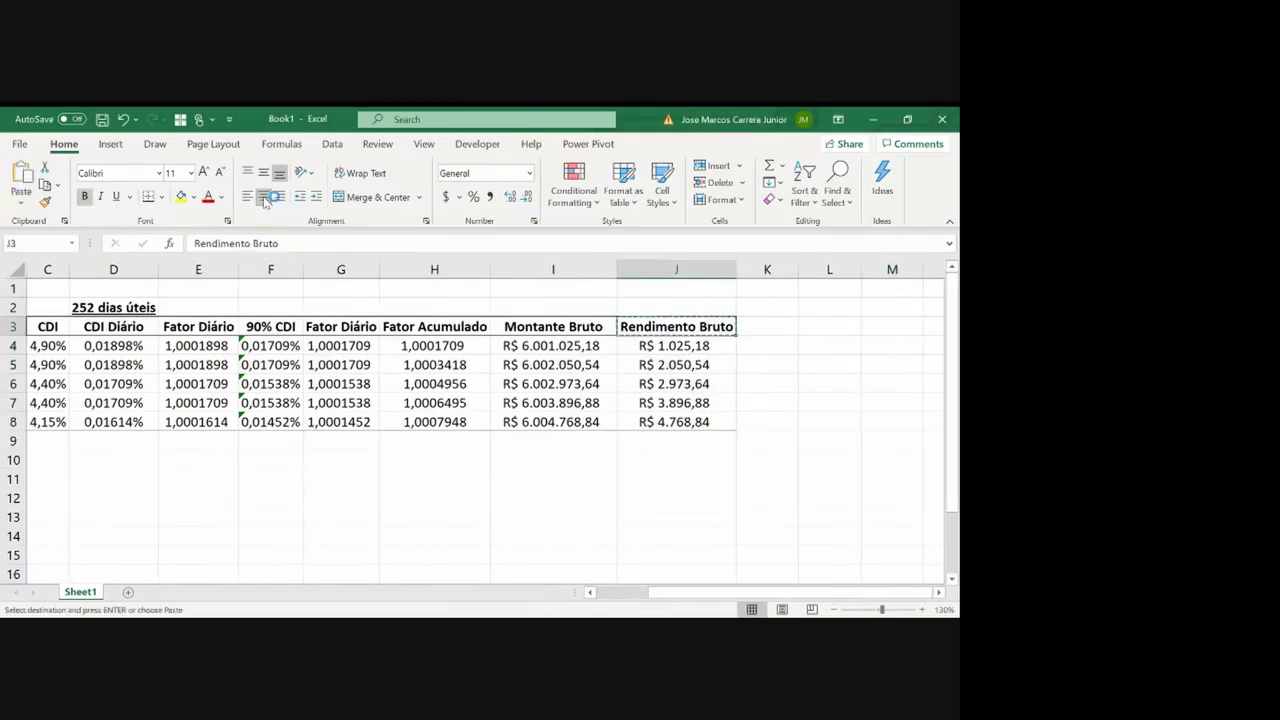
{"action": "key", "text": "shift+Down"}
{"action": "key", "text": "shift+Down"}
{"action": "key", "text": "shift+Down"}
{"action": "key", "text": "shift+Down"}
{"action": "key", "text": "shift+Down"}
{"action": "key", "text": "Right"}
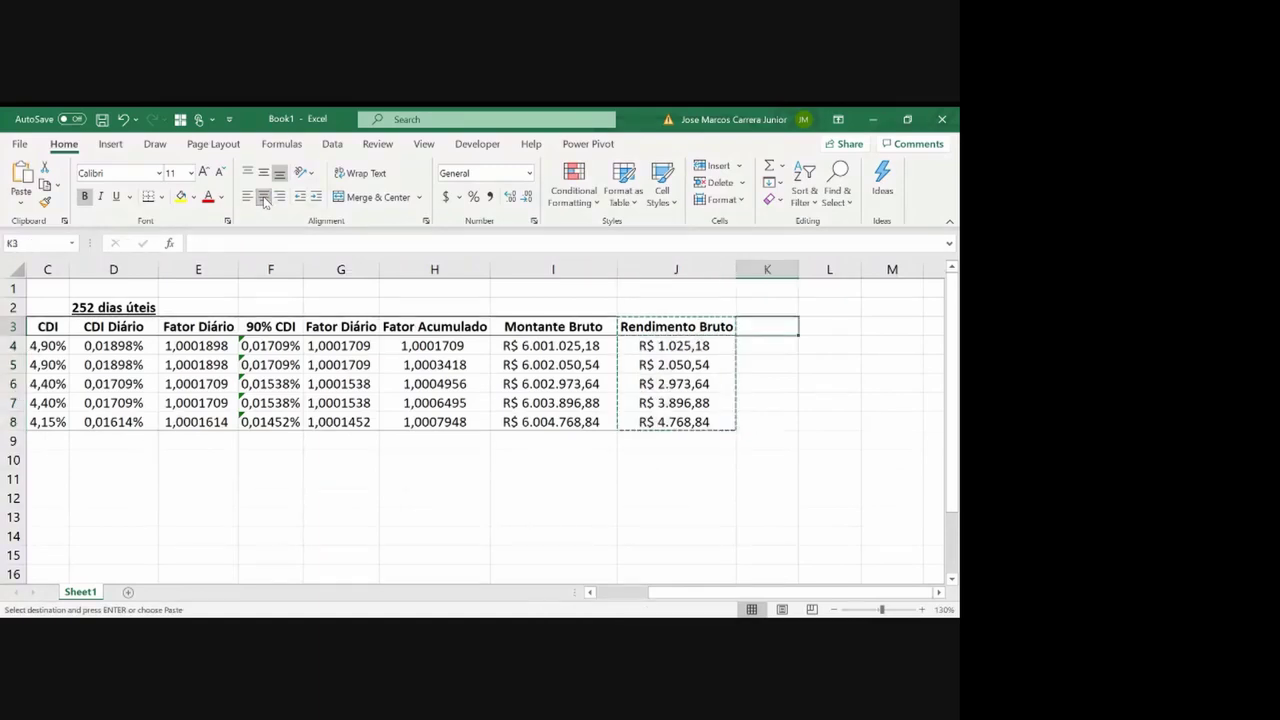
{"action": "key", "text": "Return"}
Replace the header in K3 with "IR" and enter the tax rate 22,50% in K2 above it
{"action": "type", "text": "IR"}
{"action": "key", "text": "Up"}
{"action": "type", "text": "22,00%"}
{"action": "key", "text": "ctrl+Return"}
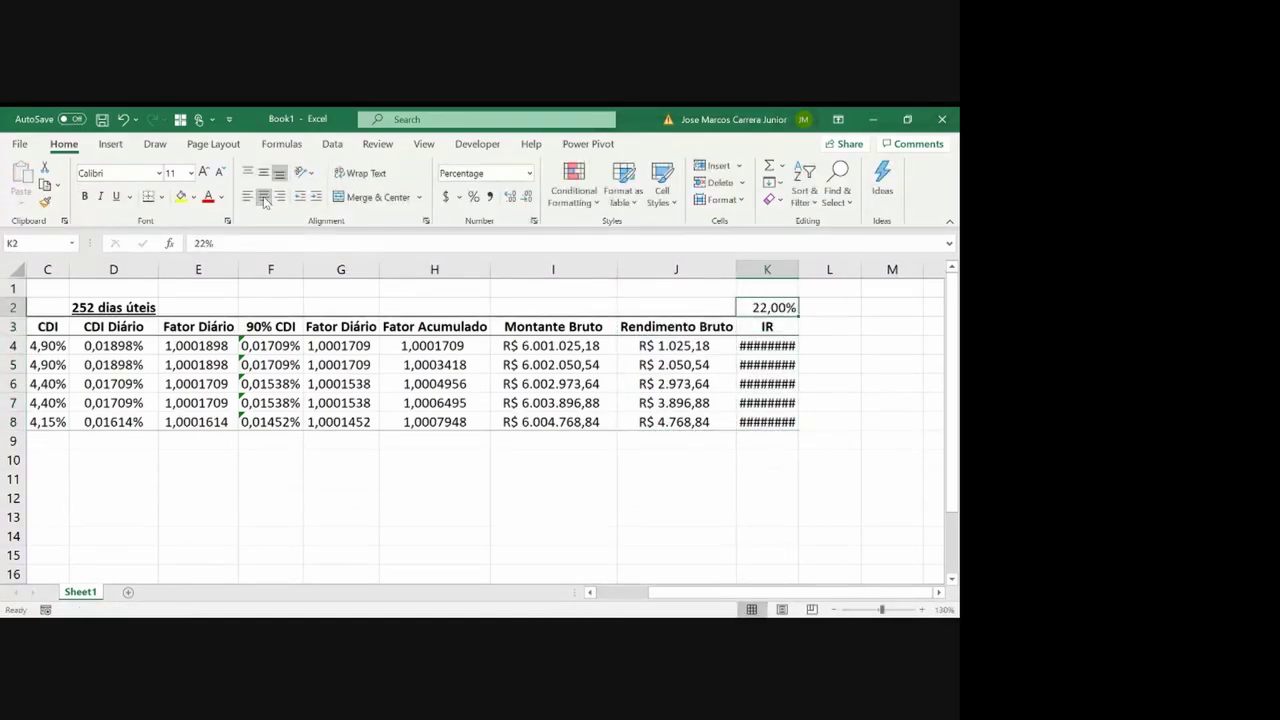
{"action": "type", "text": "22,5"}
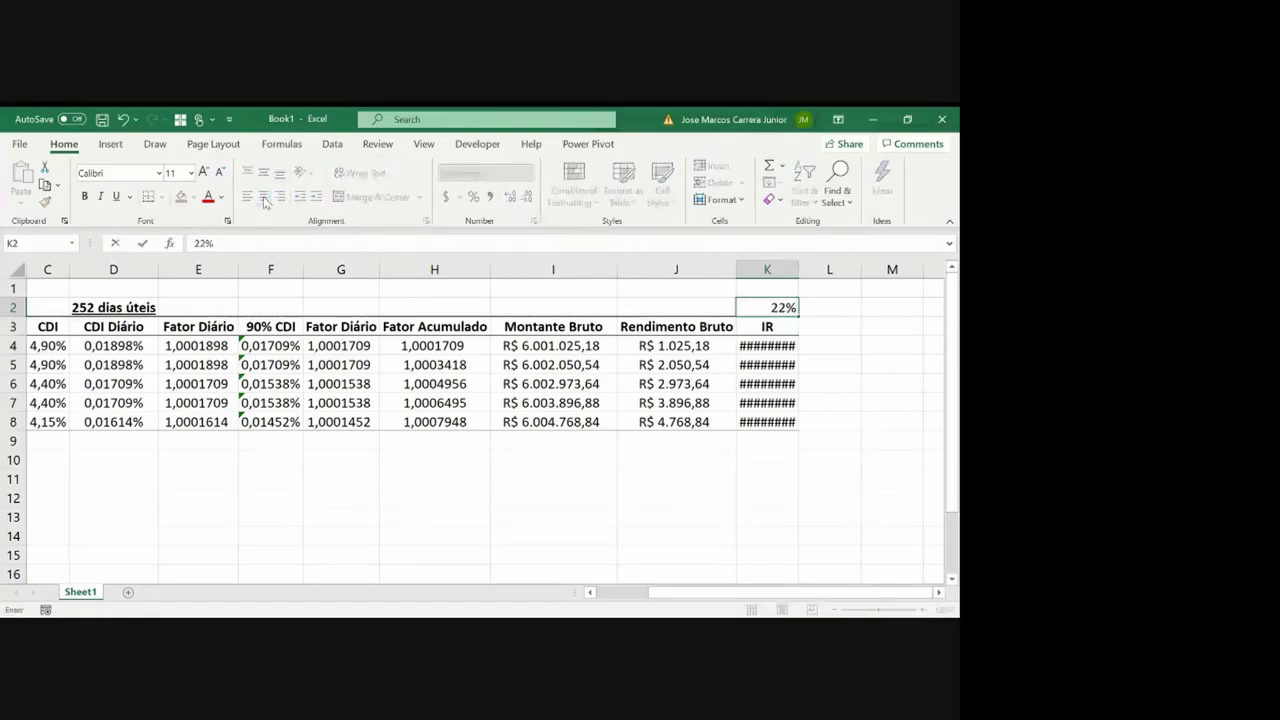
{"action": "key", "text": "Return"}
{"action": "key", "text": "Up"}
Calculate the first day's income tax in K4 with the formula =$K$2*J4
{"action": "key", "text": "Down"}
{"action": "key", "text": "Down"}
{"action": "type", "text": "="}
{"action": "key", "text": "Up"}
{"action": "key", "text": "Up"}
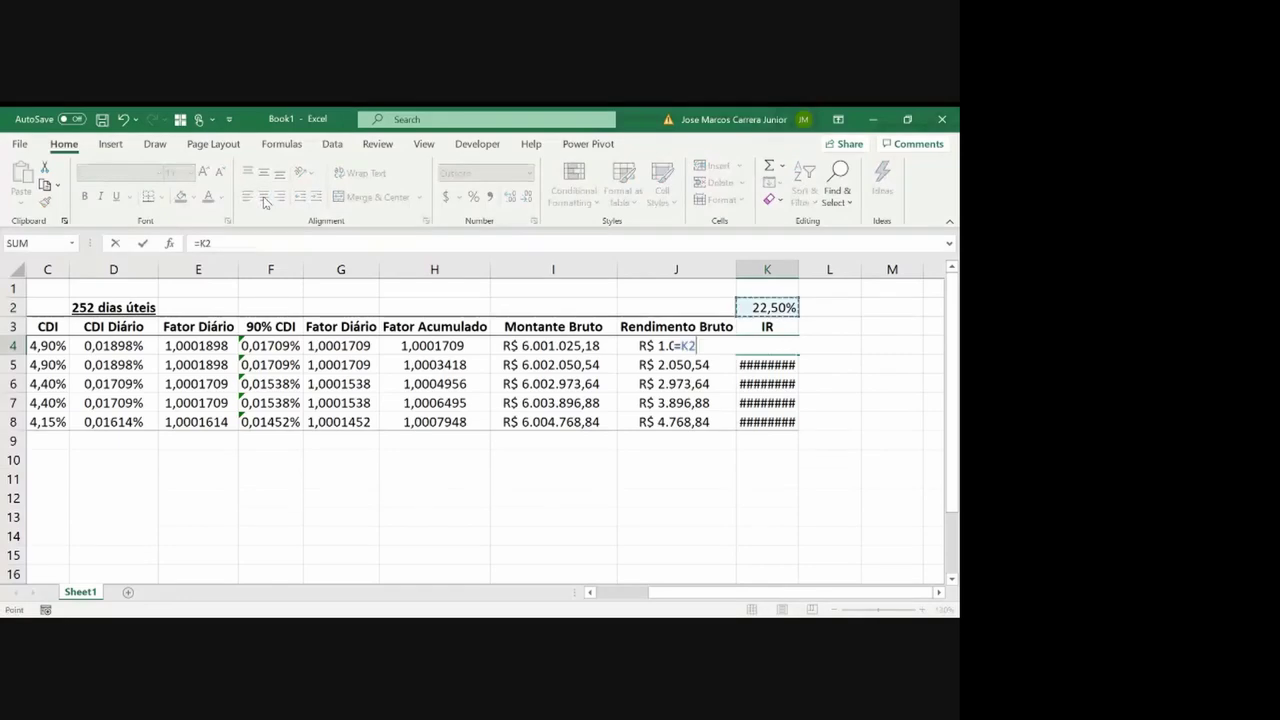
{"action": "key", "text": "F4"}
{"action": "type", "text": "*"}
{"action": "key", "text": "Left"}
{"action": "key", "text": "ctrl+Return"}
Copy the income tax formula from K4 down through K8 and fit column K's width to its contents
{"action": "key", "text": "ctrl+c"}
{"action": "key", "text": "shift+Down"}
{"action": "key", "text": "shift+Down"}
{"action": "key", "text": "shift+Down"}
{"action": "key", "text": "shift+Down"}
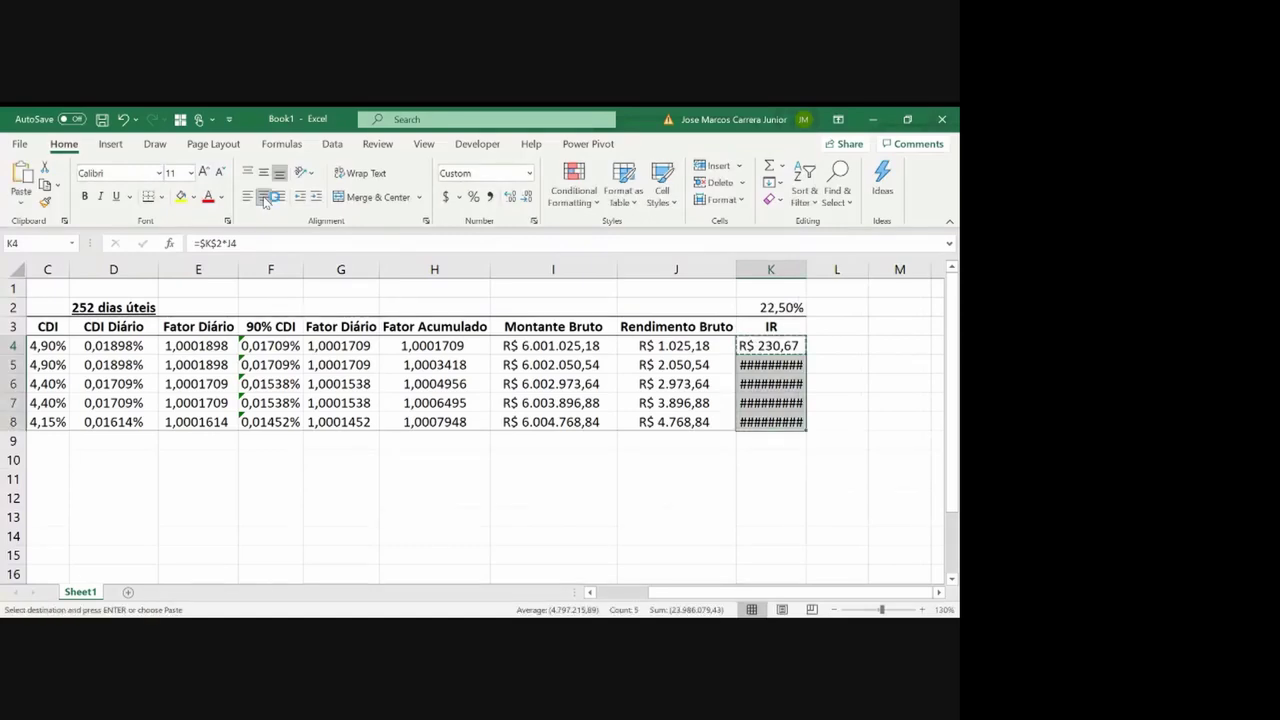
{"action": "key", "text": "ctrl+alt+v"}
{"action": "key", "text": "Return"}
{"action": "key", "text": "Escape"}
{"action": "double_click", "coordinate": [807, 268]}
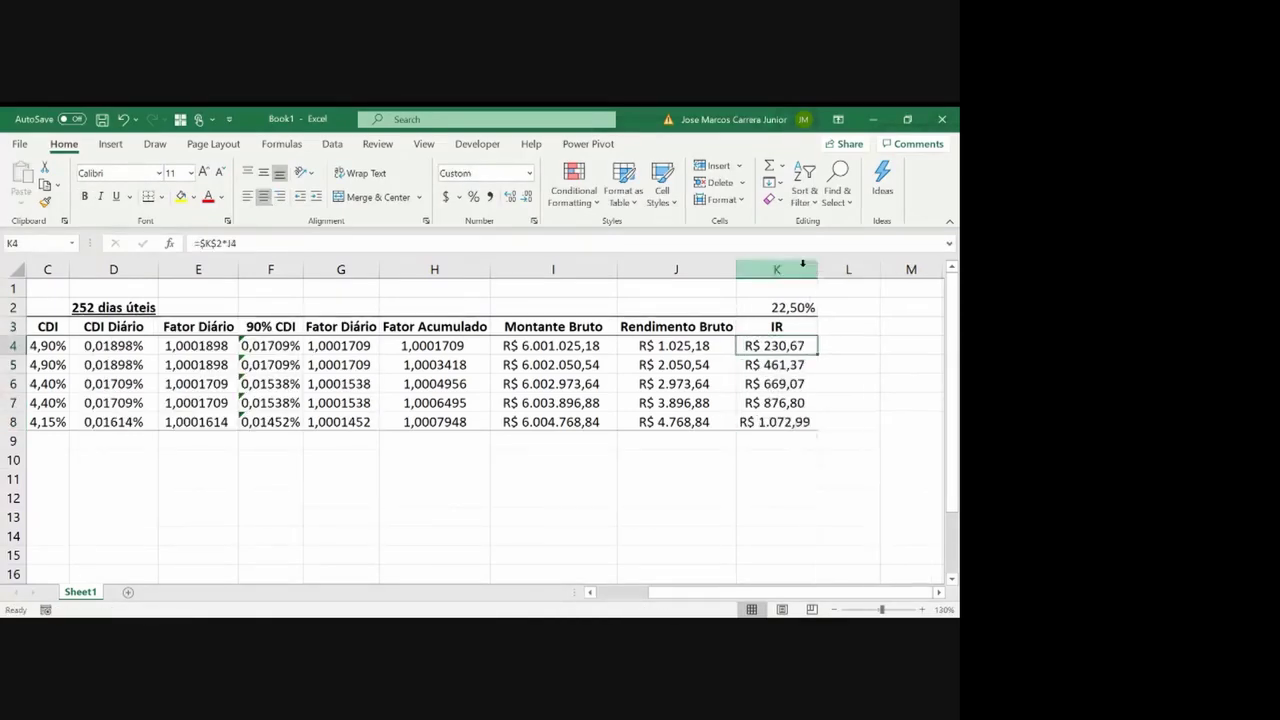
Copy the Rendimento Bruto column J3:J8 into L3:L8
{"action": "key", "text": "ctrl+Down"}
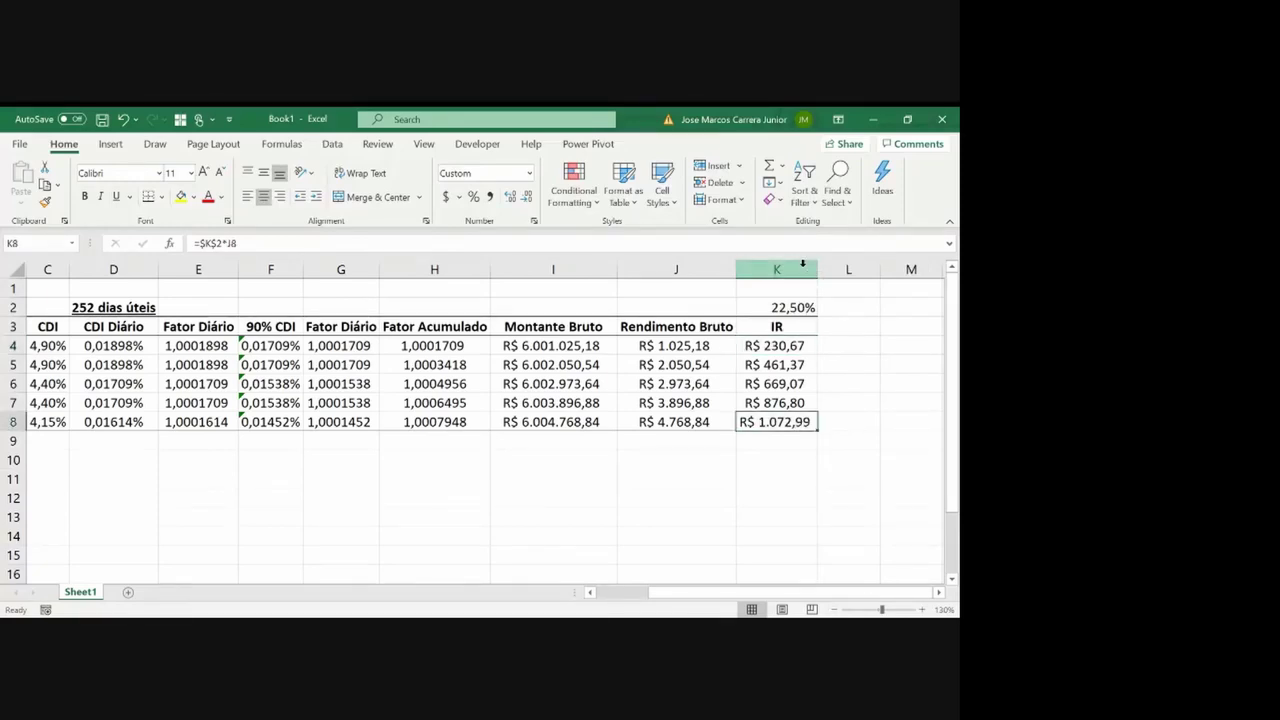
{"action": "key", "text": "Left"}
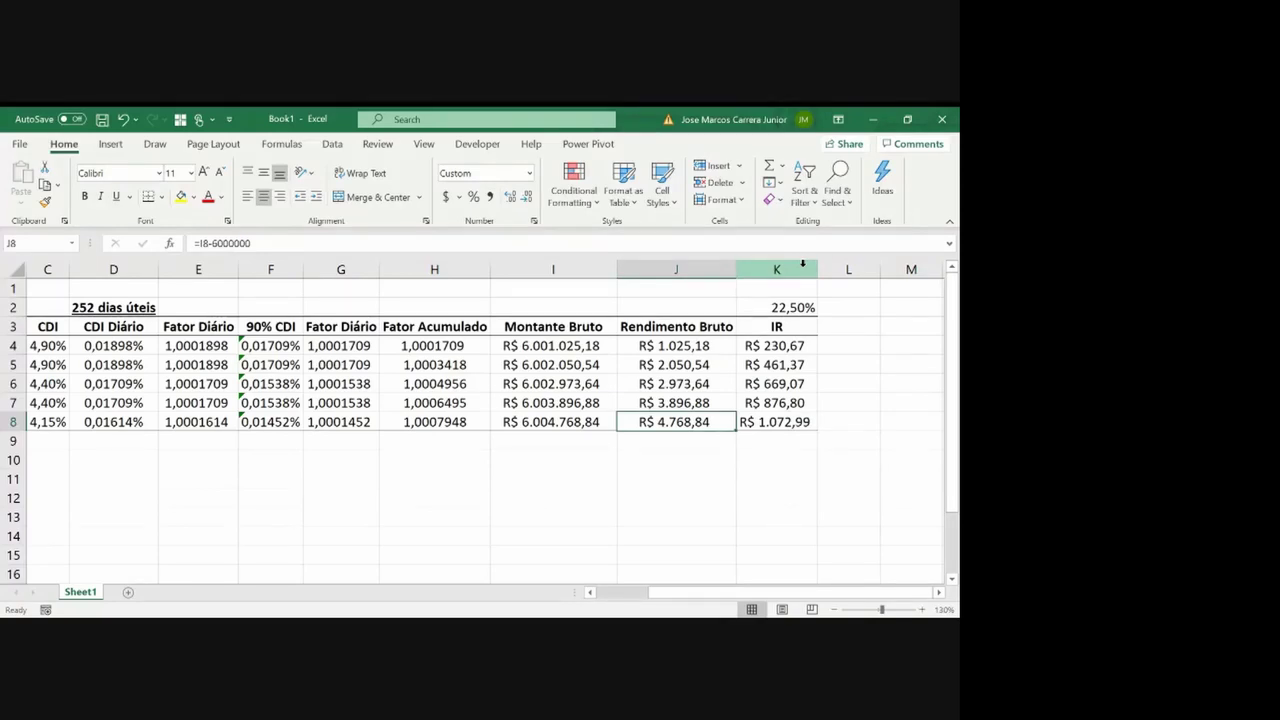
{"action": "key", "text": "Right"}
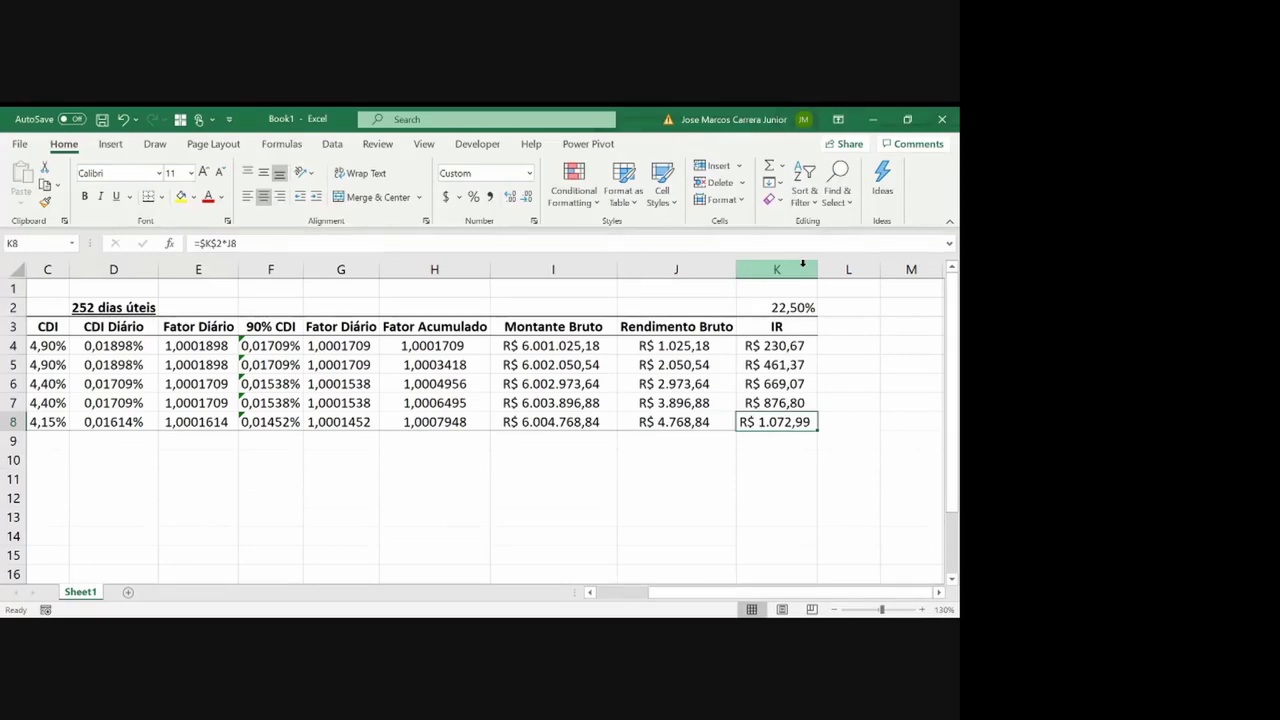
{"action": "key", "text": "ctrl+Up"}
{"action": "key", "text": "Left"}
{"action": "key", "text": "ctrl+shift+Down"}
{"action": "key", "text": "ctrl+c"}
{"action": "key", "text": "Right"}
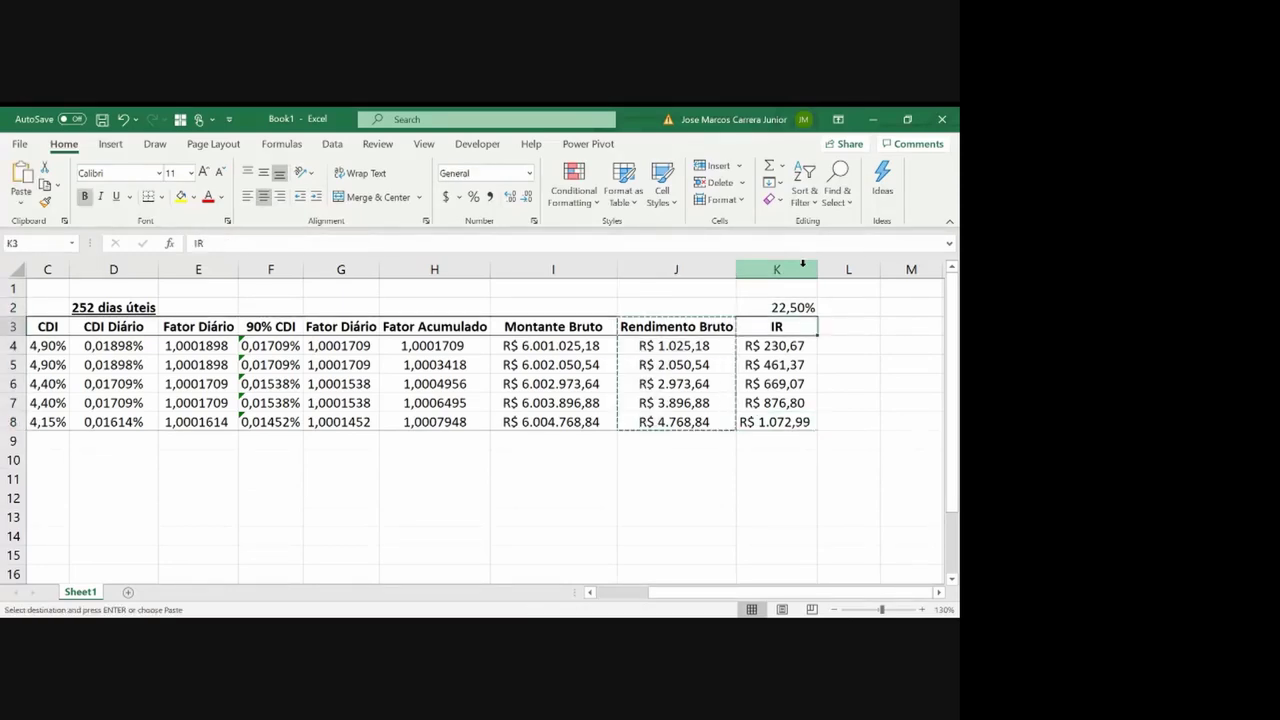
{"action": "key", "text": "Right"}
{"action": "key", "text": "ctrl+v"}
{"action": "key", "text": "Escape"}
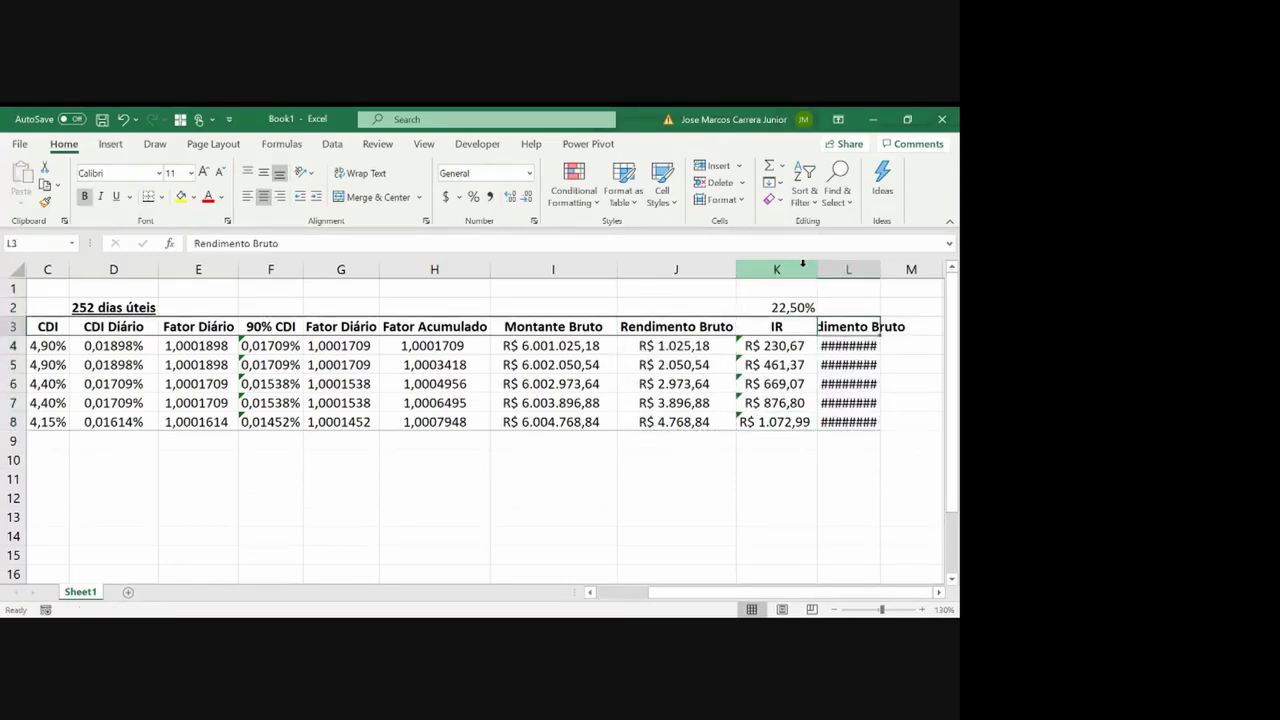
Change the header in L3 to "Rendimento Líquido", keep K3 as "IR", and fit column L's width to its contents
{"action": "key", "text": "F2"}
{"action": "key", "text": "BackSpace"}
{"action": "key", "text": "BackSpace"}
{"action": "key", "text": "BackSpace"}
{"action": "key", "text": "BackSpace"}
{"action": "key", "text": "BackSpace"}
{"action": "type", "text": "Líquido"}
{"action": "key", "text": "shift+Tab"}
{"action": "type", "text": "IR"}
{"action": "key", "text": "Return"}
{"action": "key", "text": "Right"}
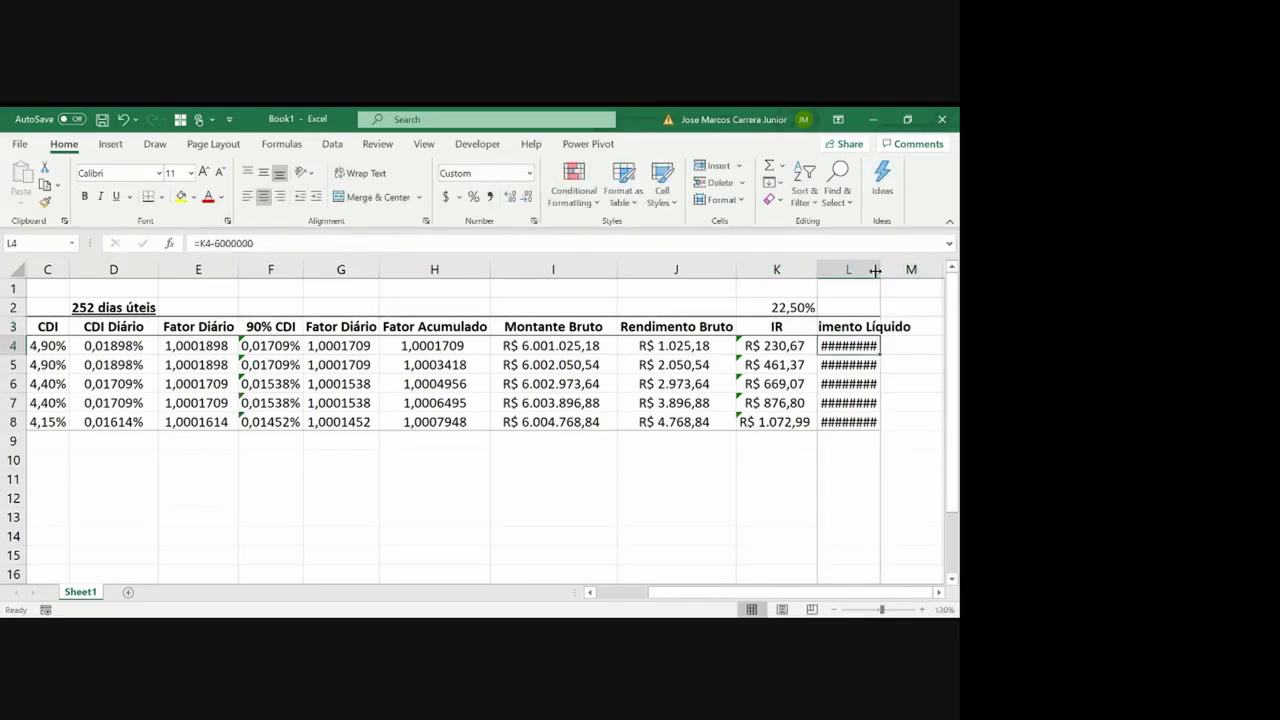
{"action": "double_click", "coordinate": [875, 270]}
{"action": "key", "text": "Left"}
{"action": "key", "text": "Left"}
{"action": "key", "text": "Up"}
{"action": "key", "text": "ctrl+shift+Down"}
{"action": "key", "text": "ctrl+c"}
{"action": "key", "text": "Right"}
{"action": "key", "text": "Escape"}
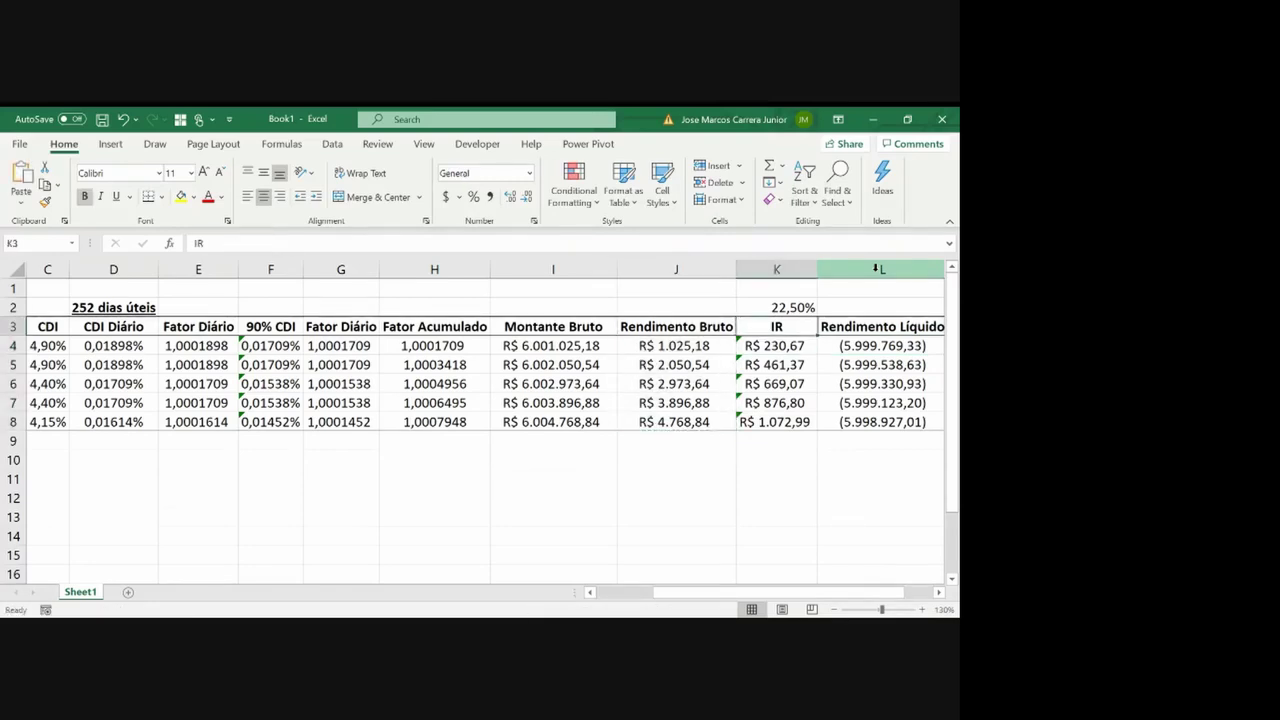
Calculate the first day's net yield in L4 with the formula =J4-K4
{"action": "key", "text": "Right"}
{"action": "key", "text": "Right"}
{"action": "key", "text": "Right"}
{"action": "key", "text": "Left"}
{"action": "key", "text": "Left"}
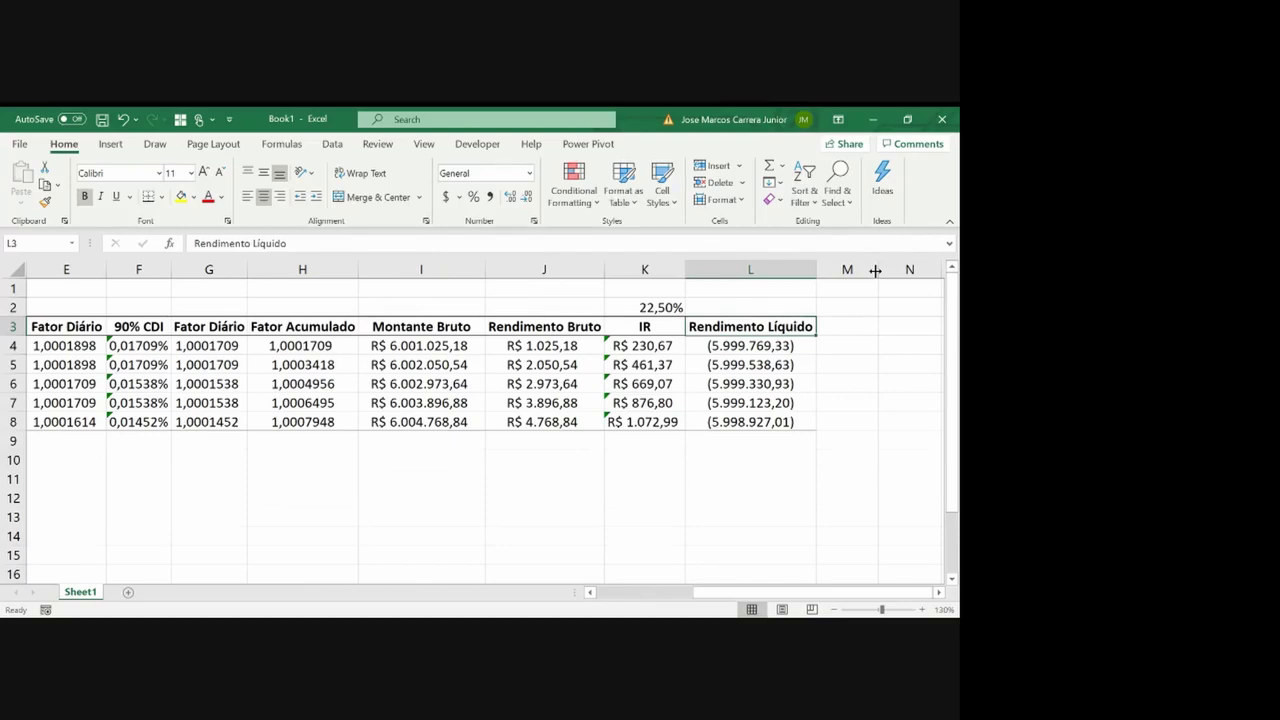
{"action": "key", "text": "Down"}
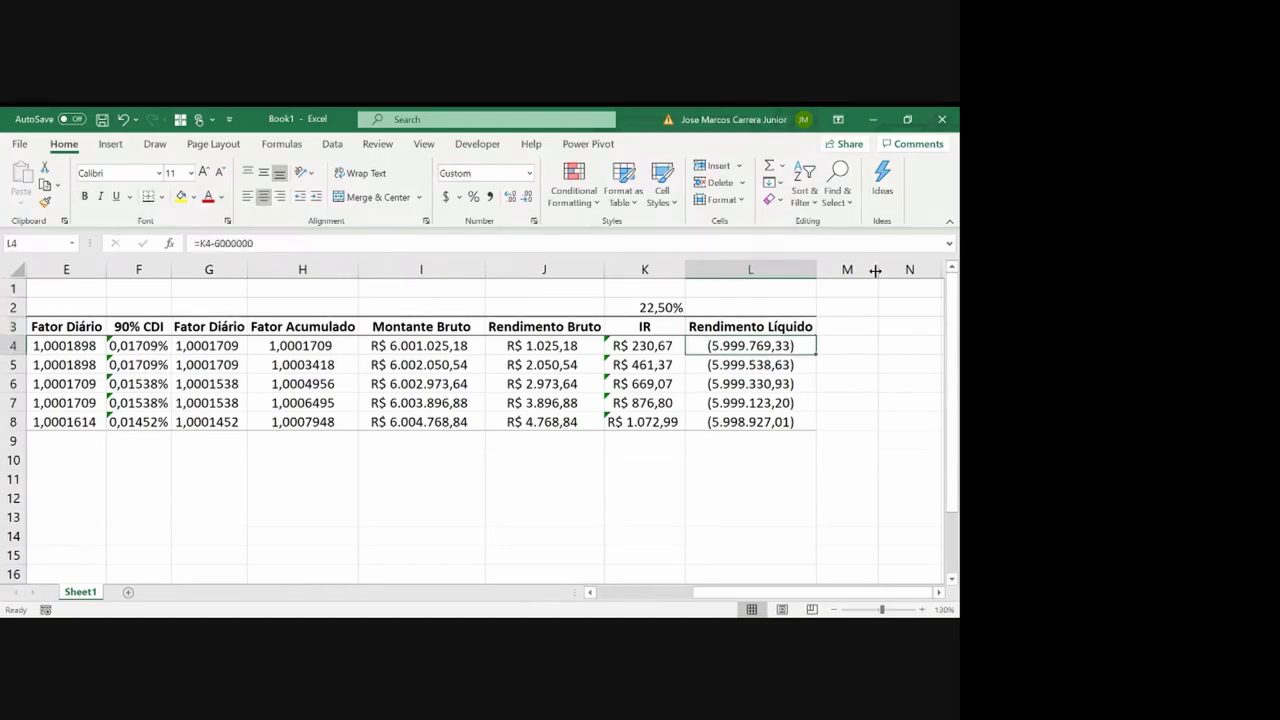
{"action": "type", "text": "="}
{"action": "key", "text": "Left"}
{"action": "key", "text": "Left"}
{"action": "type", "text": "-"}
{"action": "key", "text": "Left"}
{"action": "key", "text": "Return"}
{"action": "key", "text": "Up"}
Copy the net yield formula from L4 down through L8
{"action": "key", "text": "ctrl+c"}
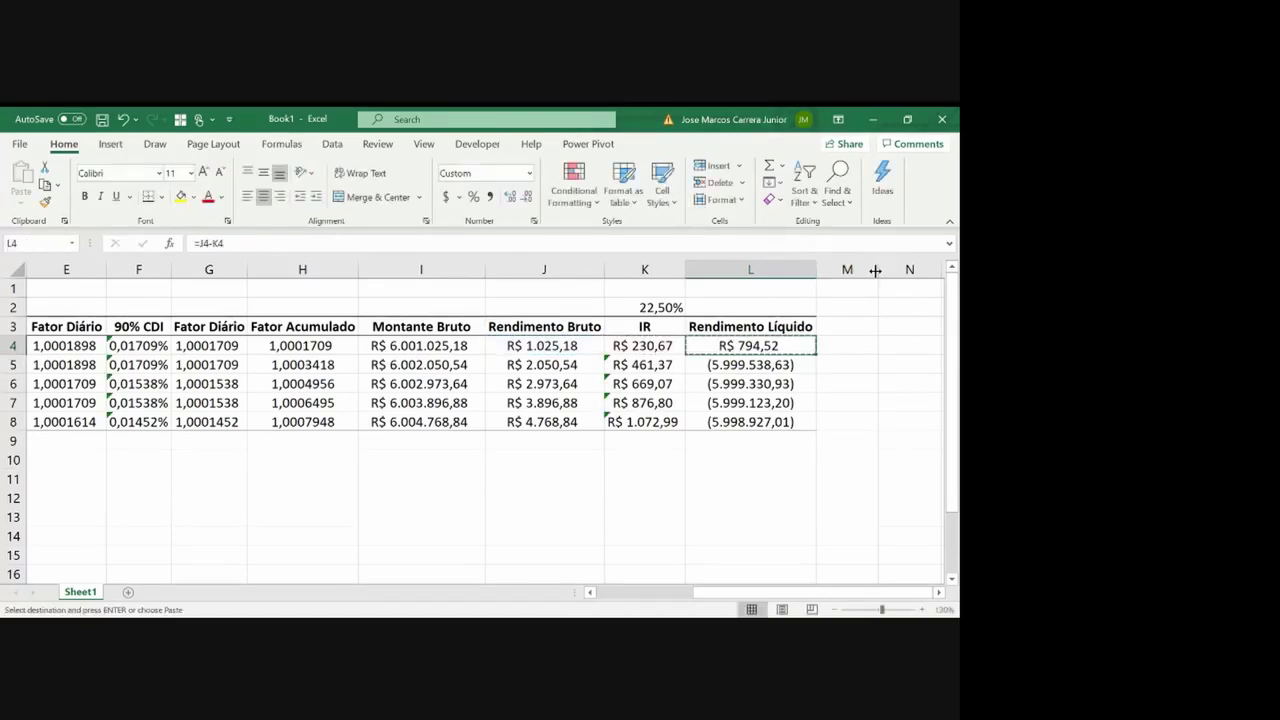
{"action": "key", "text": "shift+Down"}
{"action": "key", "text": "shift+Down"}
{"action": "key", "text": "shift+Down"}
{"action": "key", "text": "shift+Down"}
{"action": "key", "text": "ctrl+v"}
{"action": "key", "text": "Escape"}
{"action": "key", "text": "Up"}
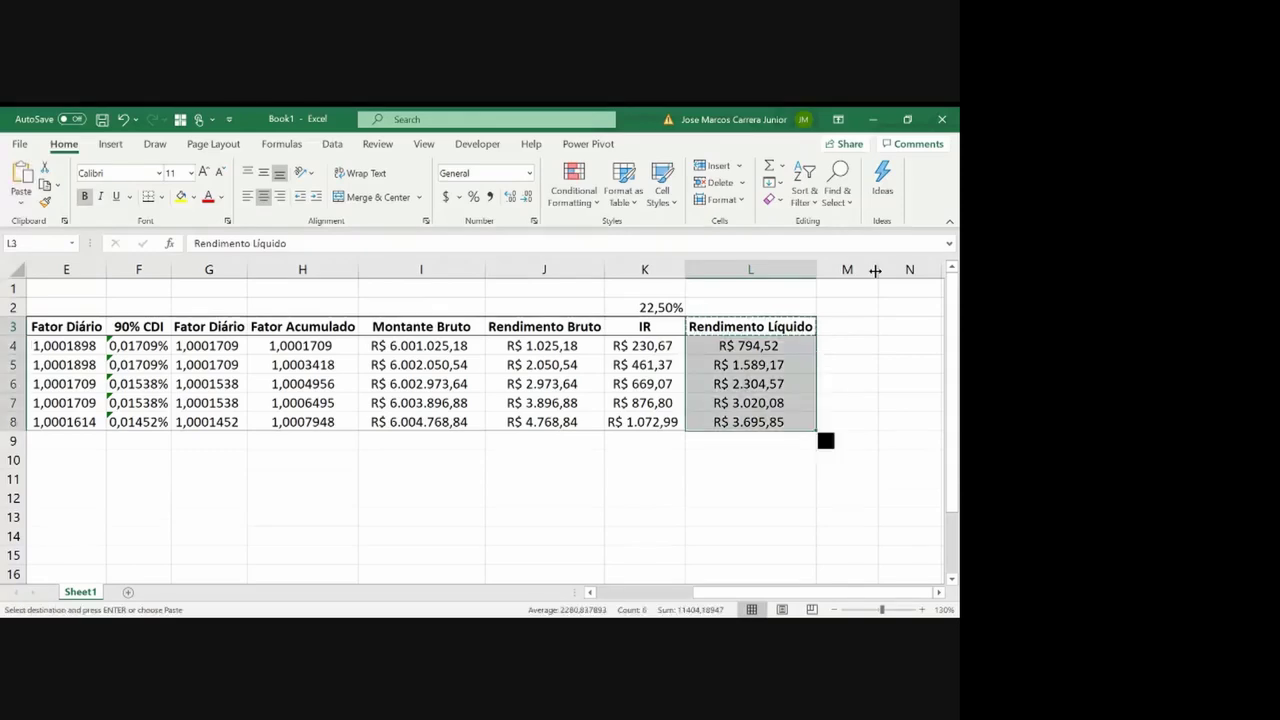
Copy the Rendimento Líquido column L3:L8 into M3:M8
{"action": "key", "text": "shift+Down"}
{"action": "key", "text": "shift+Down"}
{"action": "key", "text": "shift+Down"}
{"action": "key", "text": "shift+Down"}
{"action": "key", "text": "shift+Down"}
{"action": "key", "text": "ctrl+c"}
{"action": "key", "text": "Right"}
{"action": "key", "text": "ctrl+v"}
{"action": "key", "text": "Escape"}
{"action": "key", "text": "Down"}
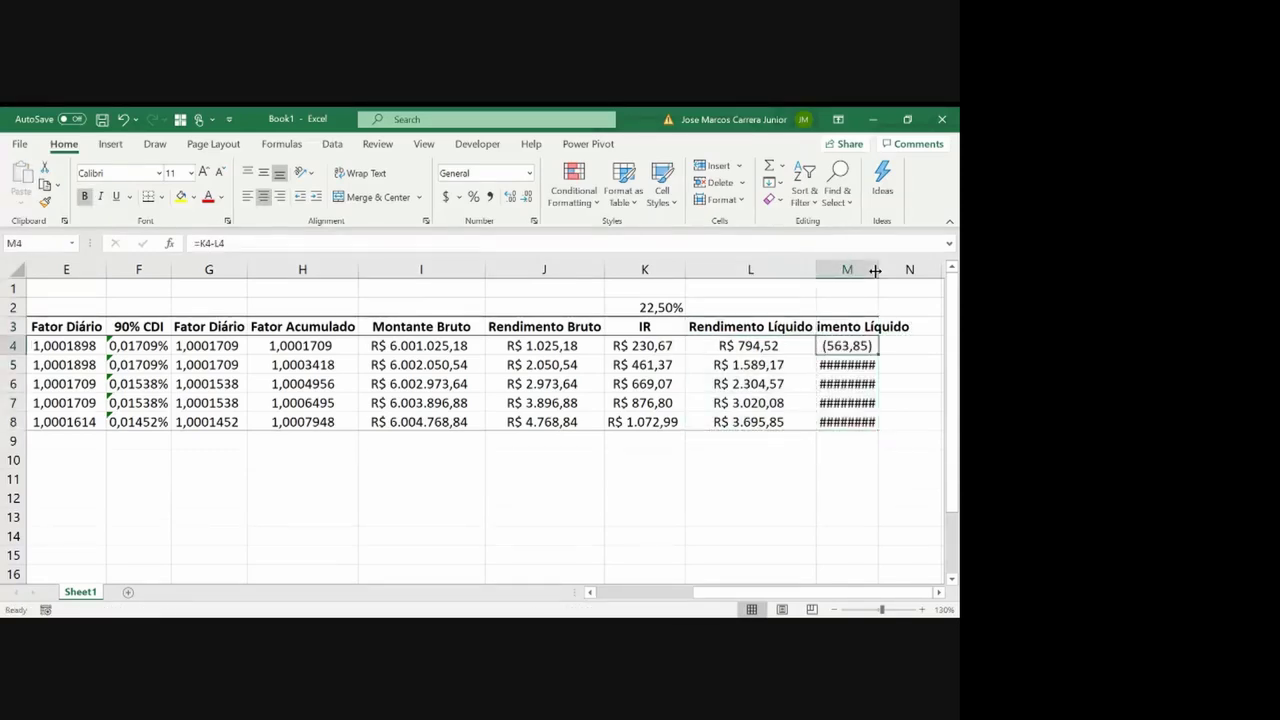
Change the header in M3 to "Montante Líquido" and fit column M's width to its contents
{"action": "key", "text": "F2"}
{"action": "key", "text": "Escape"}
{"action": "key", "text": "Up"}
{"action": "key", "text": "F2"}
{"action": "key", "text": "ctrl+Left"}
{"action": "key", "text": "ctrl+Left"}
{"action": "key", "text": "ctrl+shift+Right"}
{"action": "key", "text": "Delete"}
{"action": "type", "text": "M"}
{"action": "type", "text": "ontante"}
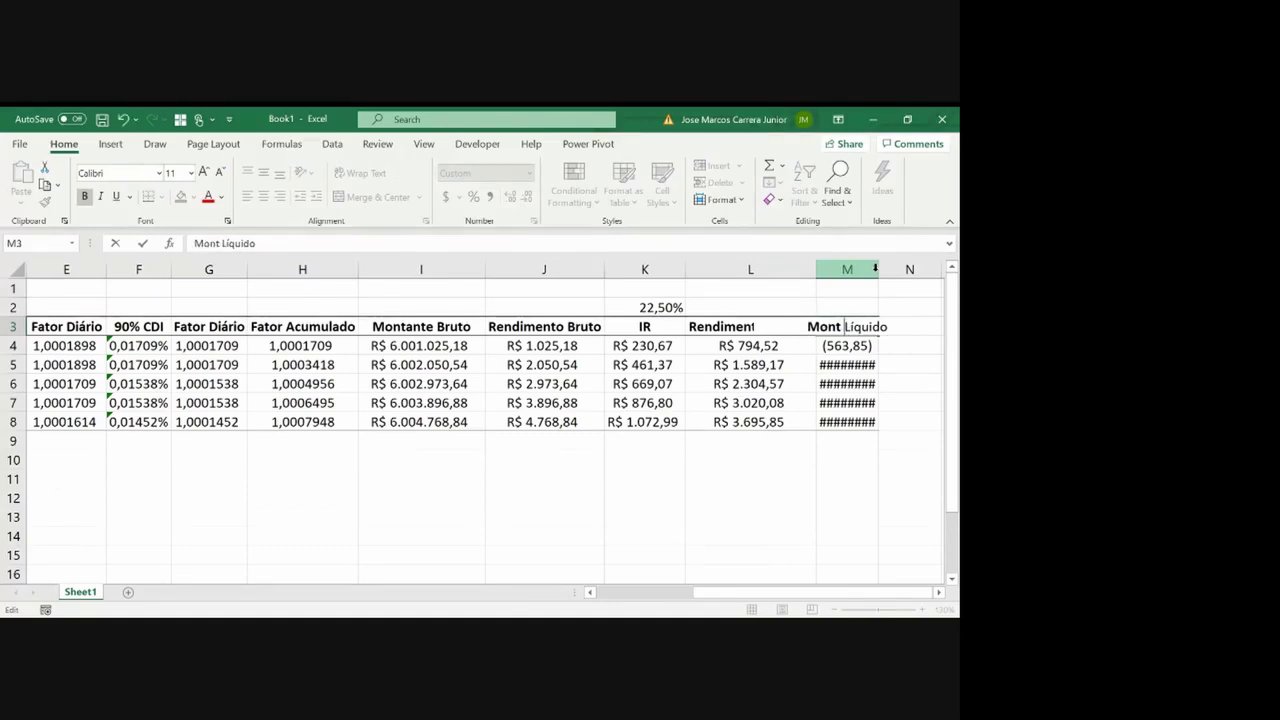
{"action": "key", "text": "Return"}
{"action": "double_click", "coordinate": [877, 268]}
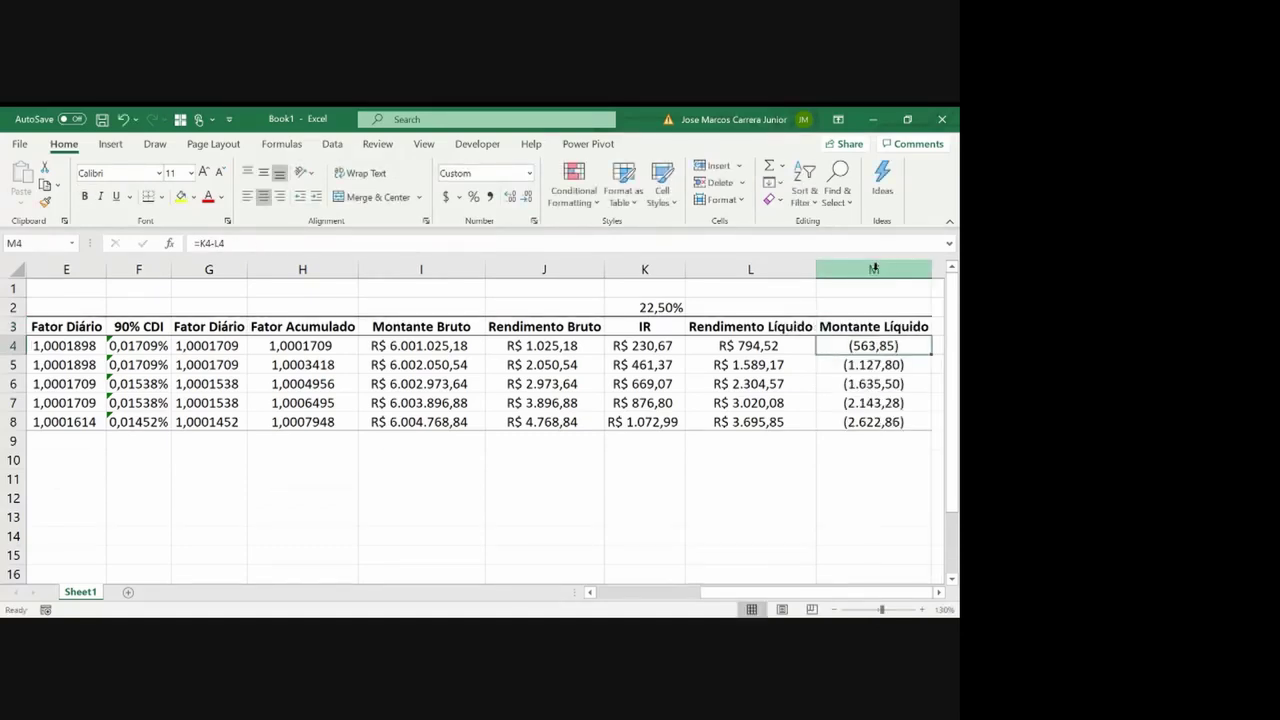
Calculate the first day's net amount in M4 with the formula =6000000+L4
{"action": "type", "text": "=6"}
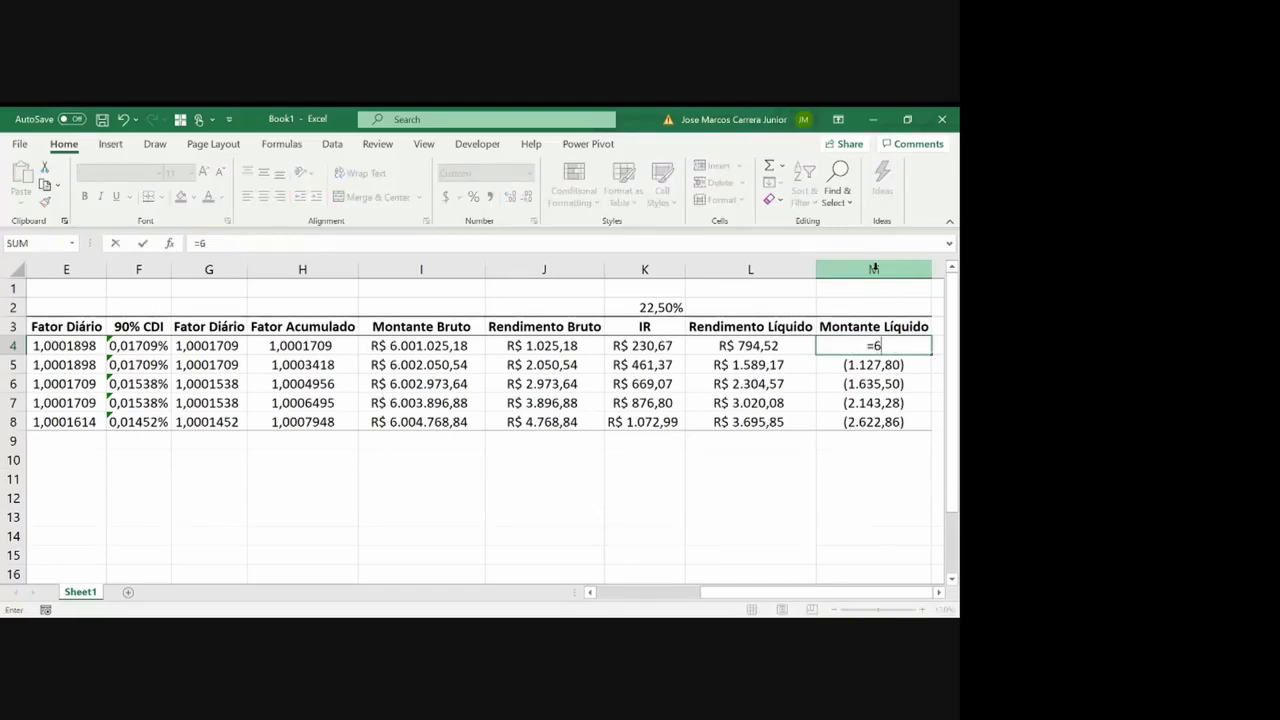
{"action": "type", "text": "000000+L4"}
{"action": "key", "text": "Return"}
Copy the net amount formula from M4 down through M8
{"action": "key", "text": "Up"}
{"action": "key", "text": "ctrl+c"}
{"action": "key", "text": "shift+Down"}
{"action": "key", "text": "shift+Down"}
{"action": "key", "text": "shift+Down"}
{"action": "key", "text": "shift+Down"}
{"action": "key", "text": "ctrl+v"}
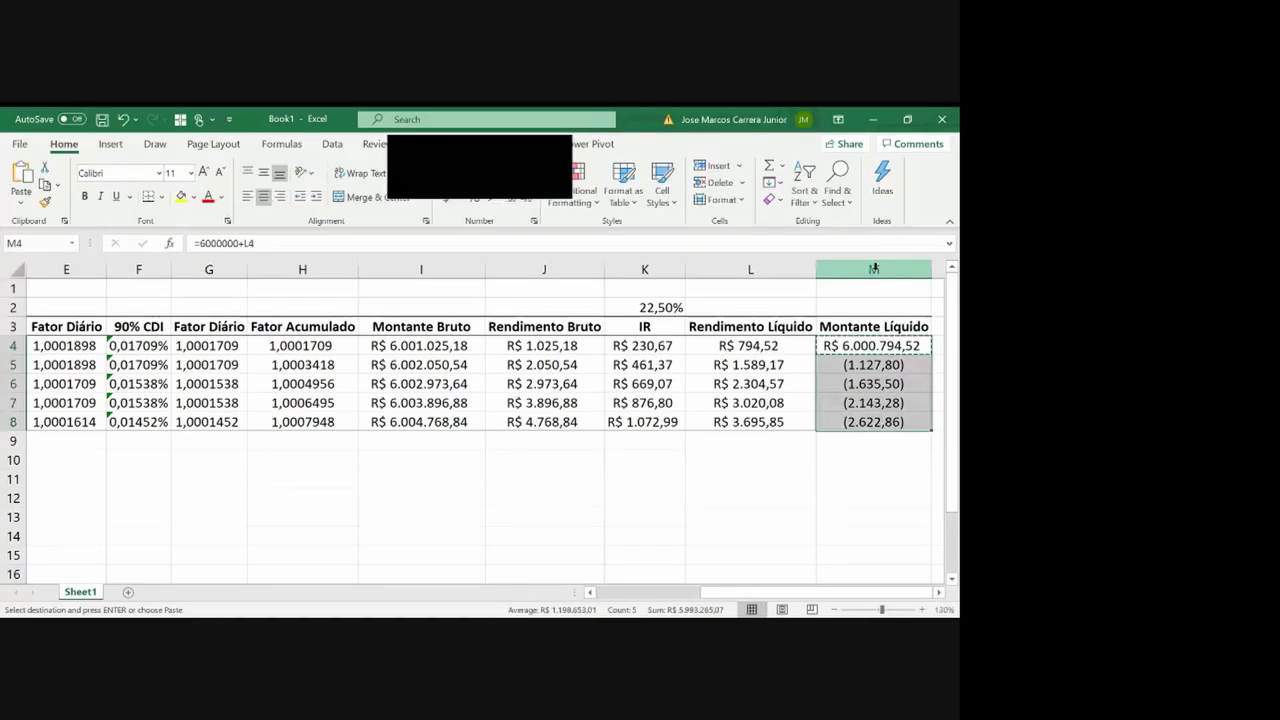
{"action": "key", "text": "Escape"}
Highlight the fifth day's net amount in M8 with a yellow fill and bold text
{"action": "key", "text": "Down"}
{"action": "key", "text": "Down"}
{"action": "key", "text": "Down"}
{"action": "key", "text": "Down"}
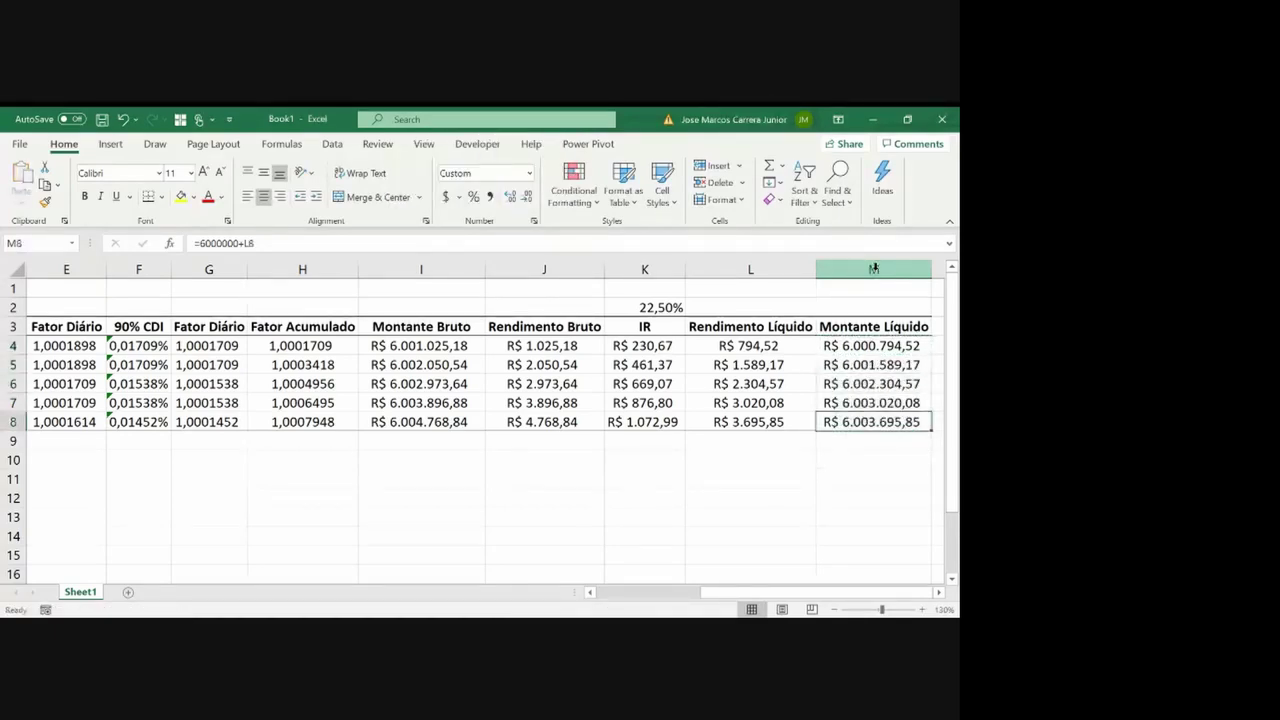
{"action": "left_click", "coordinate": [183, 197]}
{"action": "key", "text": "ctrl+b"}
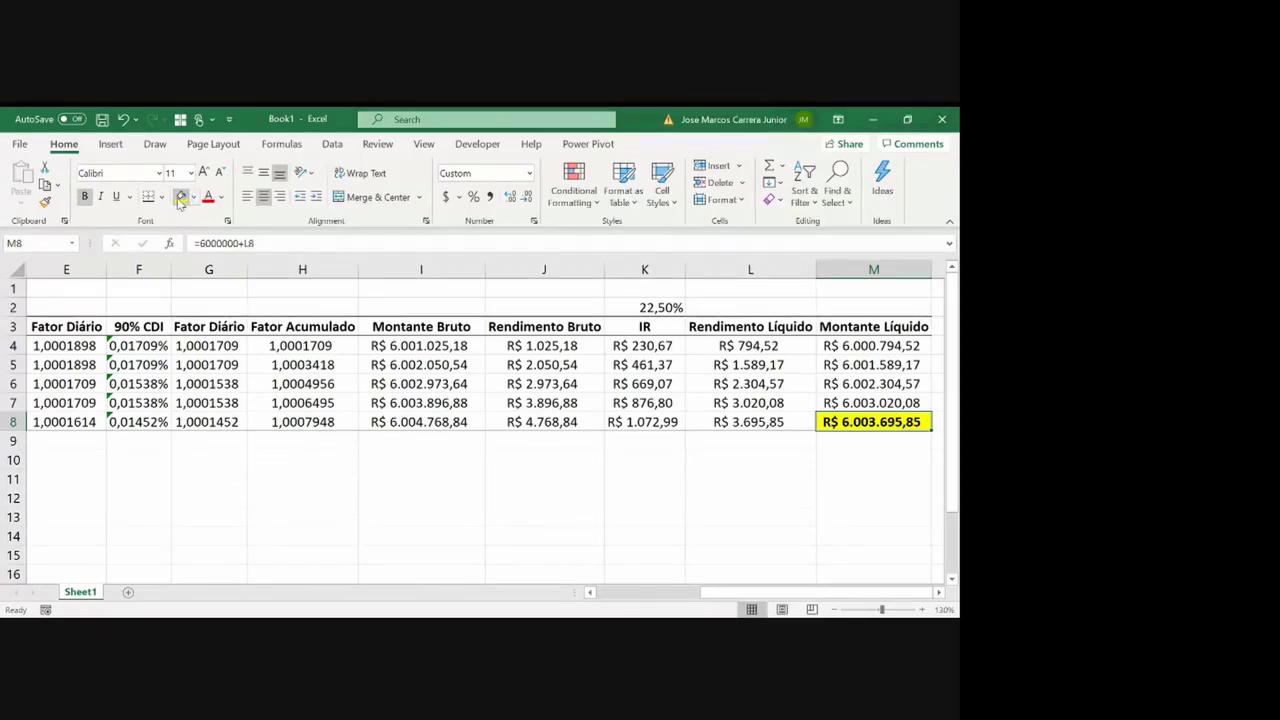
{"action": "left_click", "coordinate": [181, 198]}
{"action": "key", "text": "Up"}
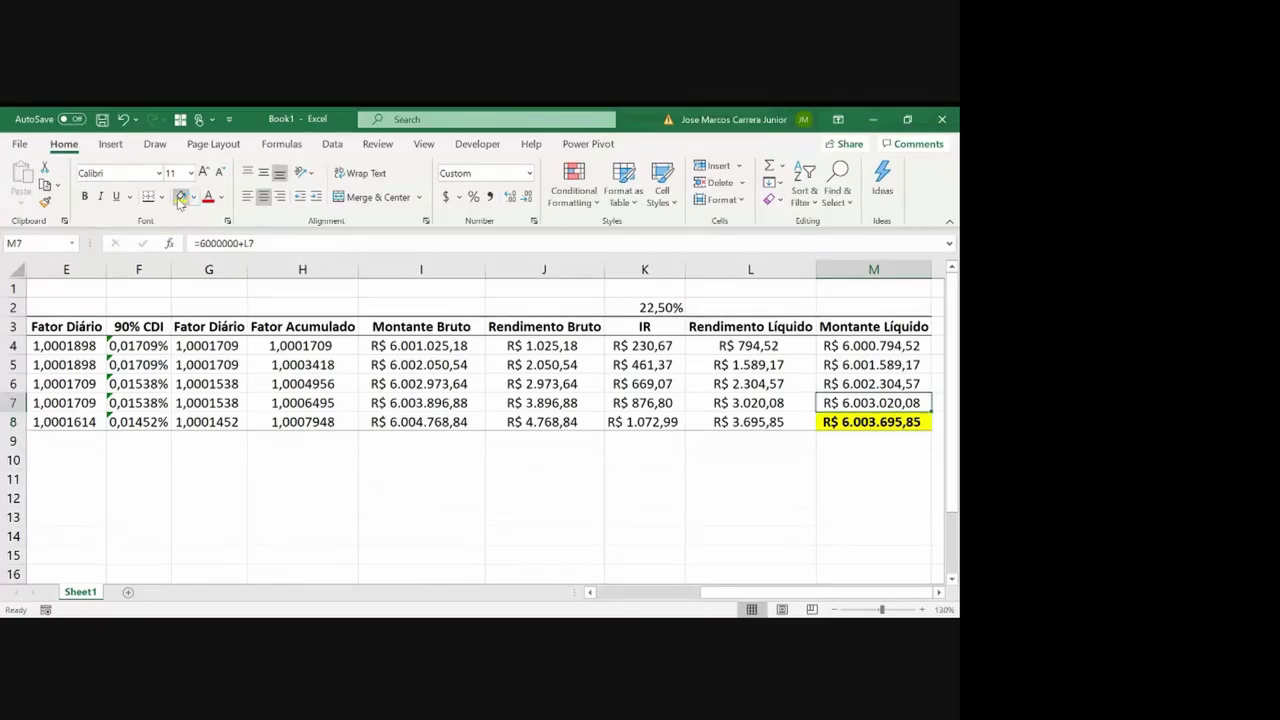
{"action": "key", "text": "Down"}
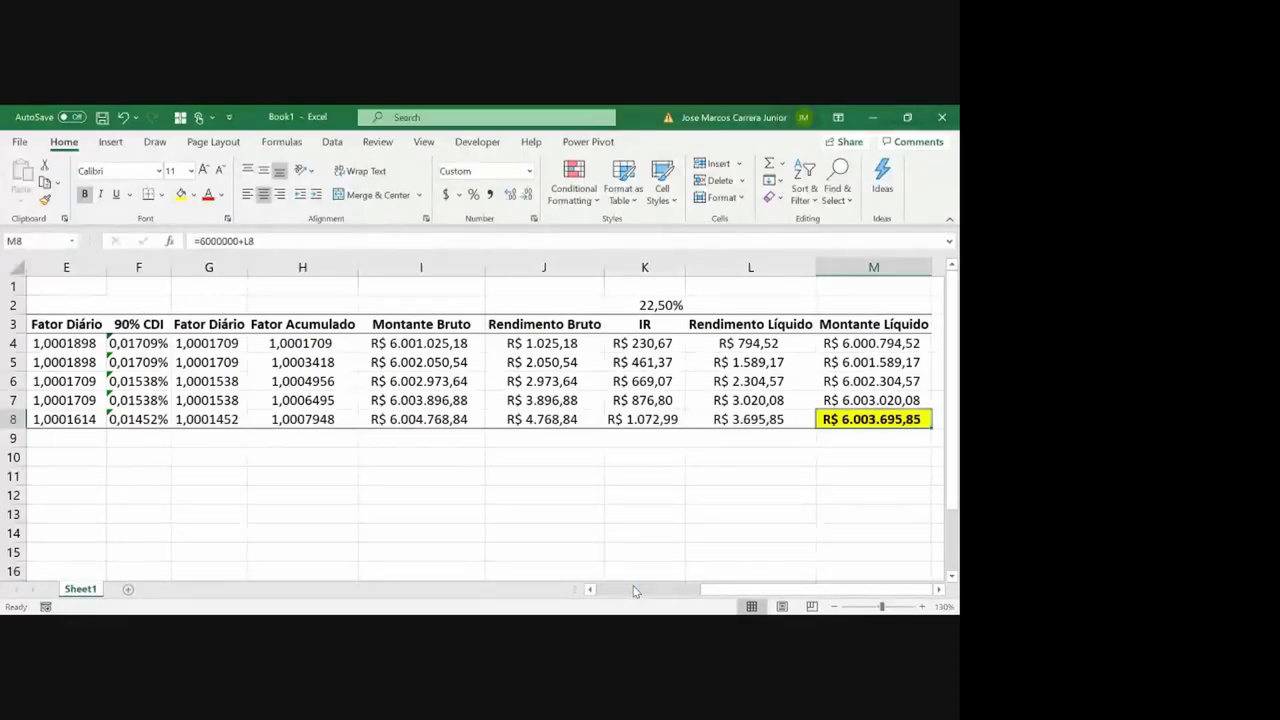
Review the day 5 row from the net amount back to its CDI rate
{"action": "key", "text": "Left"}
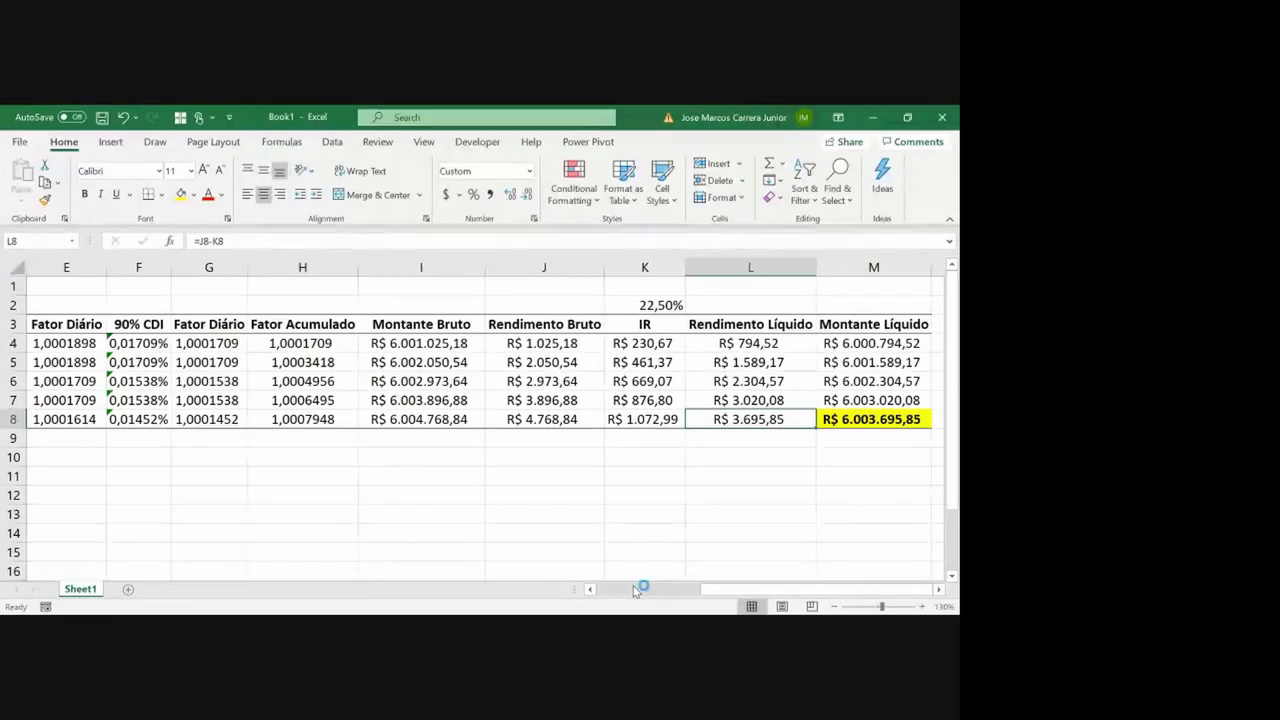
{"action": "key", "text": "Left"}
{"action": "key", "text": "Left"}
{"action": "key", "text": "Left"}
{"action": "key", "text": "Left"}
{"action": "key", "text": "Left"}
{"action": "key", "text": "Left"}
{"action": "key", "text": "Left"}
{"action": "key", "text": "Left"}
{"action": "key", "text": "Left"}
{"action": "key", "text": "Left"}
{"action": "key", "text": "Left"}
{"action": "key", "text": "Right"}
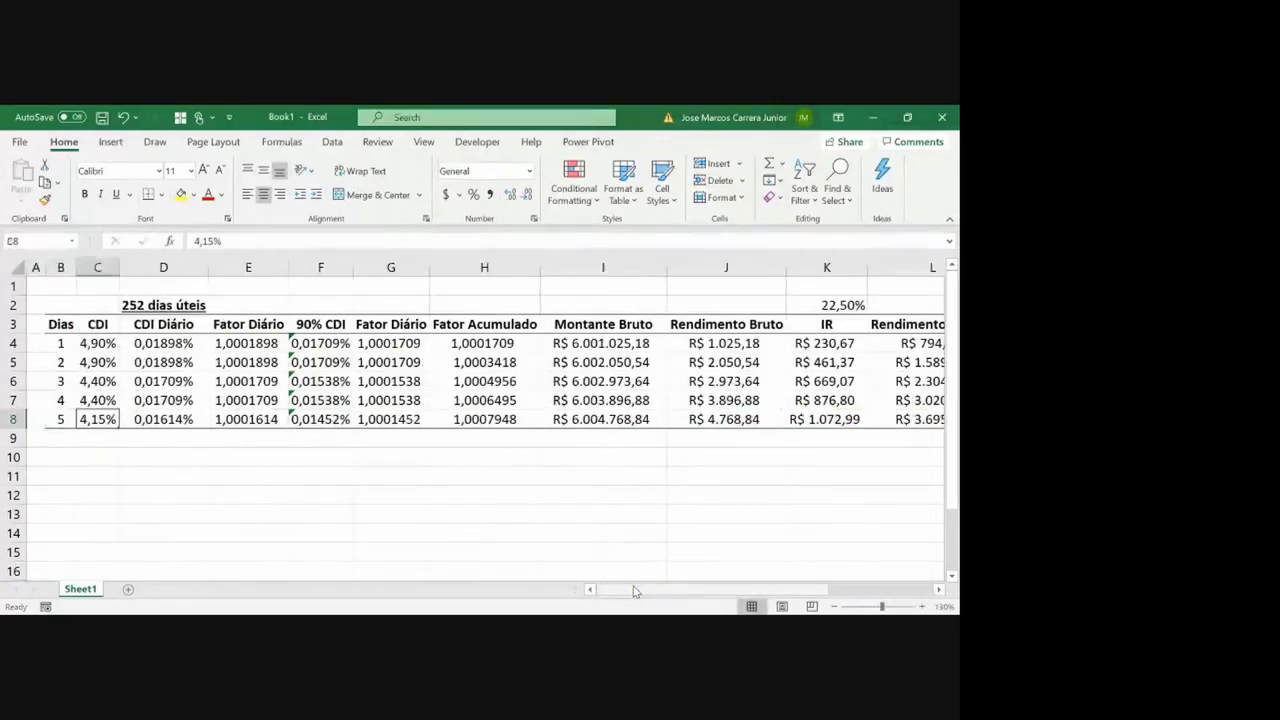
{"action": "key", "text": "ctrl+Right"}
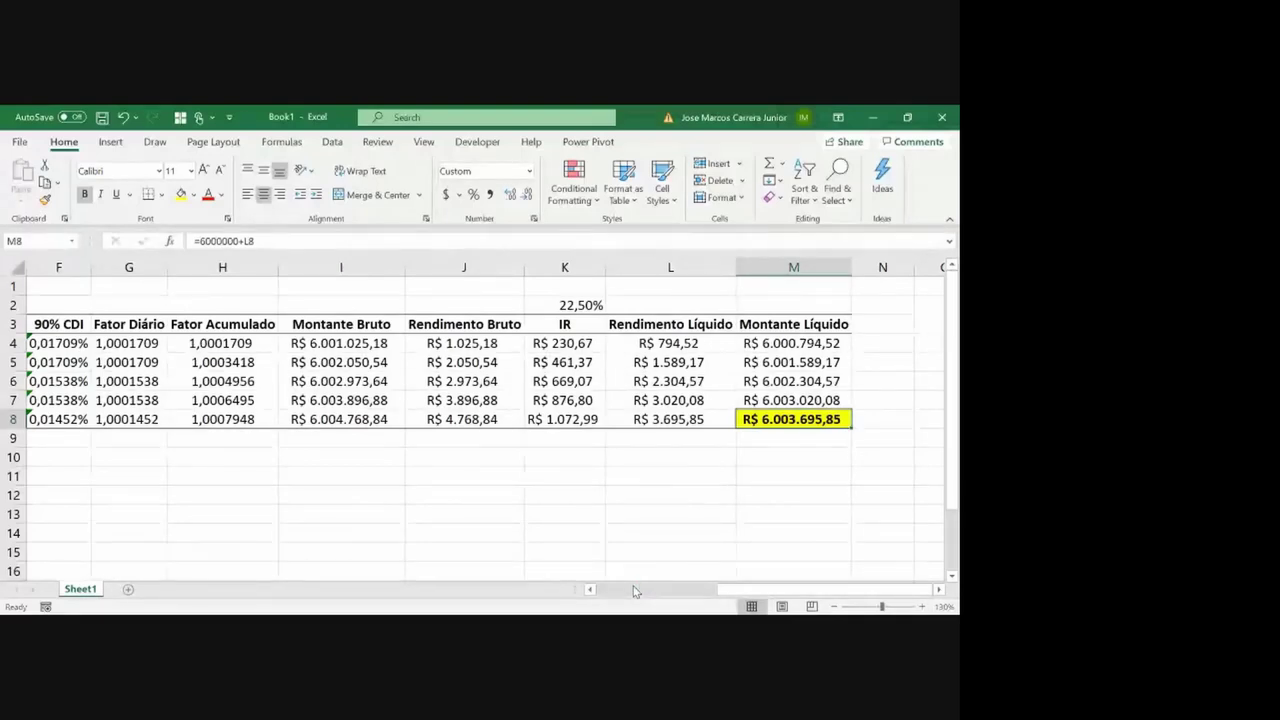
Examine the accumulated factor in H5 and trace the table back to the first day's CDI rate in C4
{"action": "left_click", "coordinate": [633, 591]}
{"action": "key", "text": "Left"}
{"action": "key", "text": "Left"}
{"action": "key", "text": "Left"}
{"action": "key", "text": "Up"}
{"action": "key", "text": "Left"}
{"action": "key", "text": "Left"}
{"action": "key", "text": "Up"}
{"action": "key", "text": "Up"}
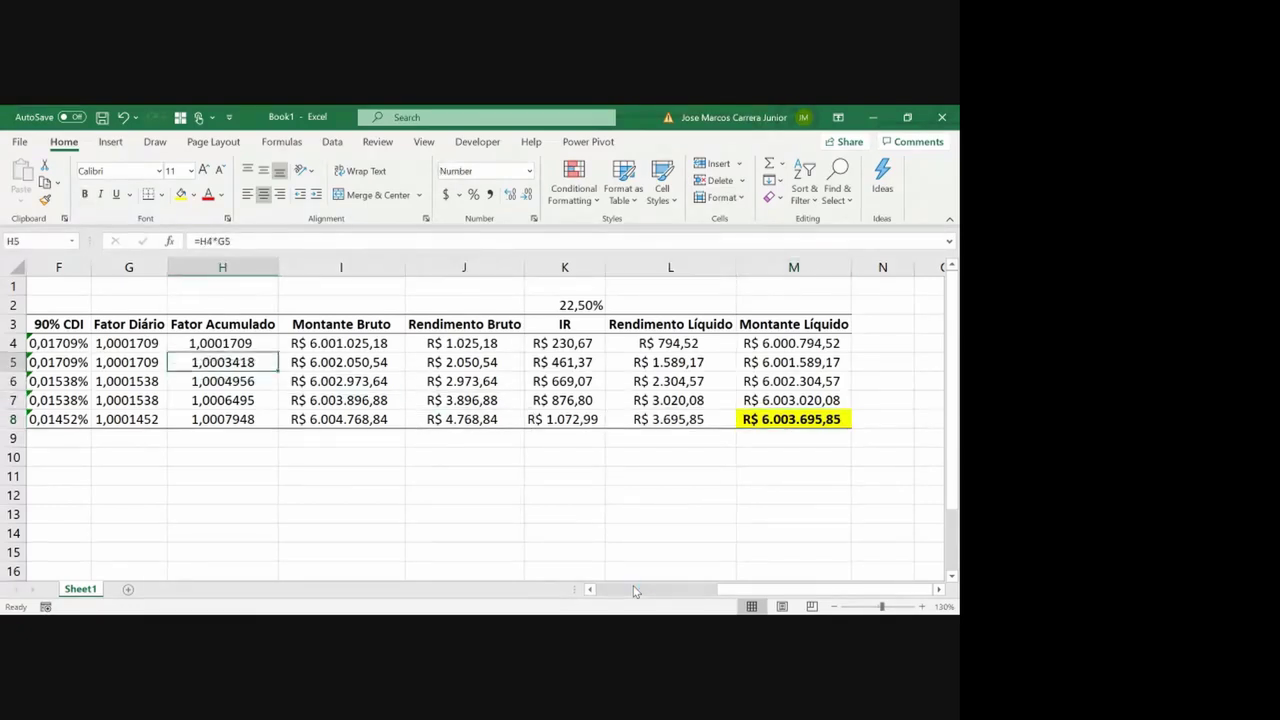
{"action": "key", "text": "Left"}
{"action": "key", "text": "Left"}
{"action": "key", "text": "Up"}
{"action": "key", "text": "Up"}
{"action": "key", "text": "Left"}
{"action": "key", "text": "Left"}
{"action": "key", "text": "Left"}
{"action": "key", "text": "Left"}
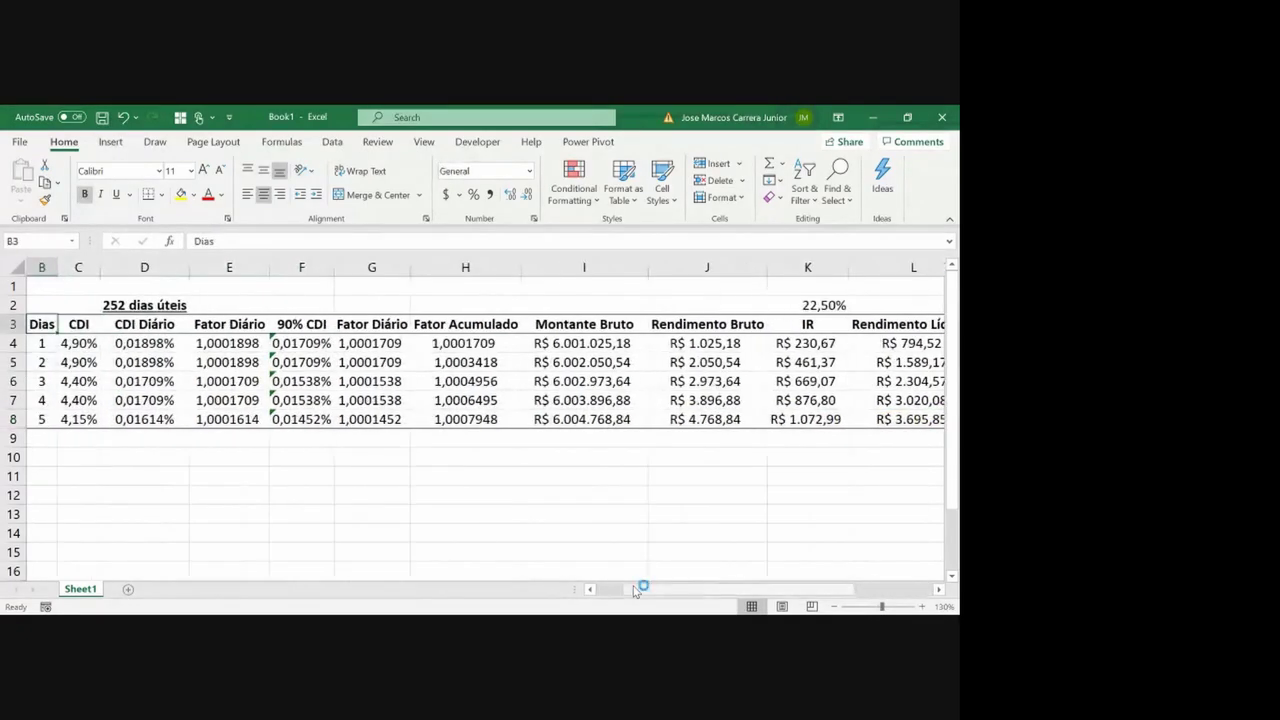
{"action": "key", "text": "Left"}
{"action": "key", "text": "Right"}
{"action": "key", "text": "Down"}
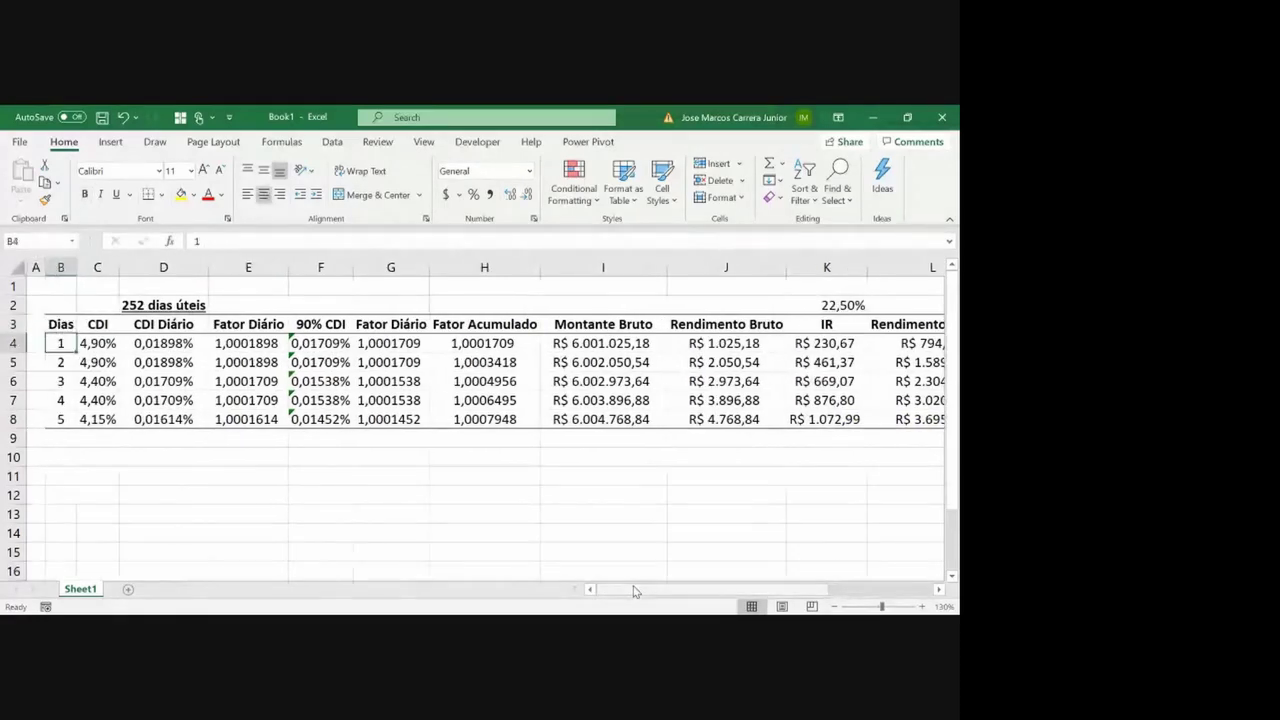
{"action": "key", "text": "Right"}
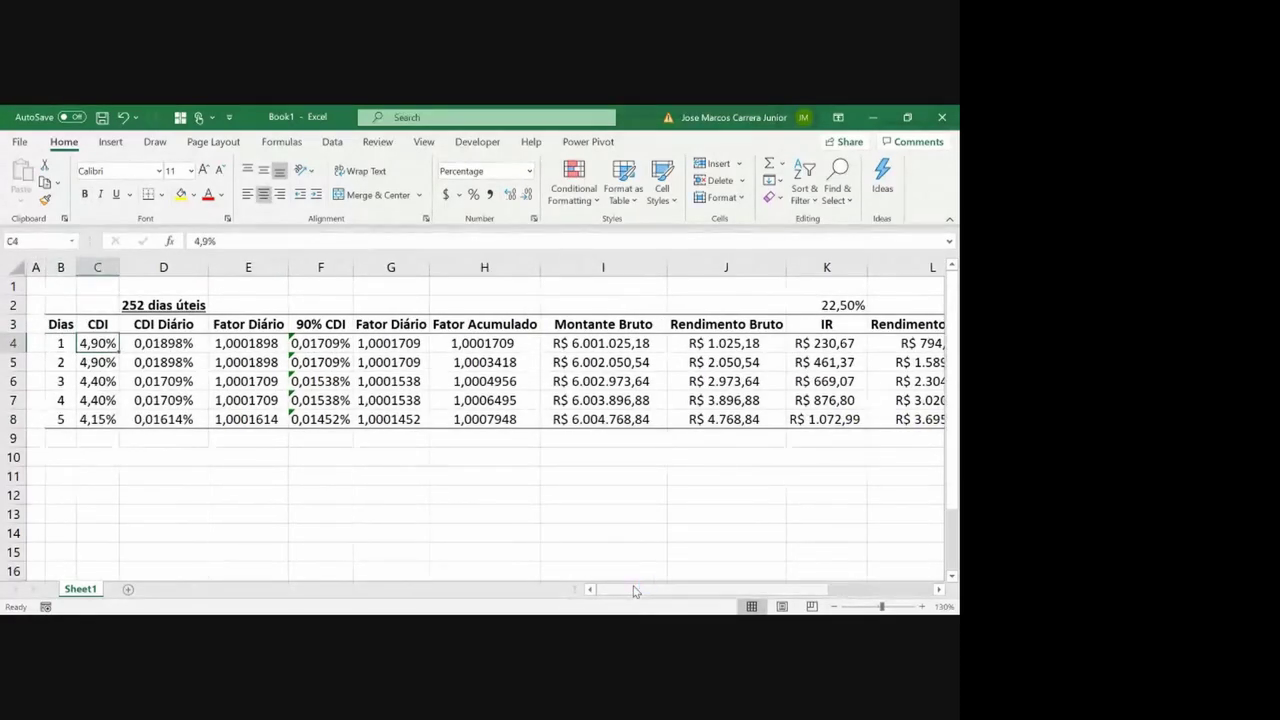
Review the five daily CDI rates in C4:C8
{"action": "key", "text": "Up"}
{"action": "key", "text": "Down"}
{"action": "key", "text": "Down"}
{"action": "key", "text": "Down"}
{"action": "key", "text": "Down"}
{"action": "key", "text": "Down"}
{"action": "key", "text": "Down"}
{"action": "key", "text": "Down"}
{"action": "key", "text": "Down"}
{"action": "key", "text": "Up"}
{"action": "key", "text": "Up"}
{"action": "key", "text": "Up"}
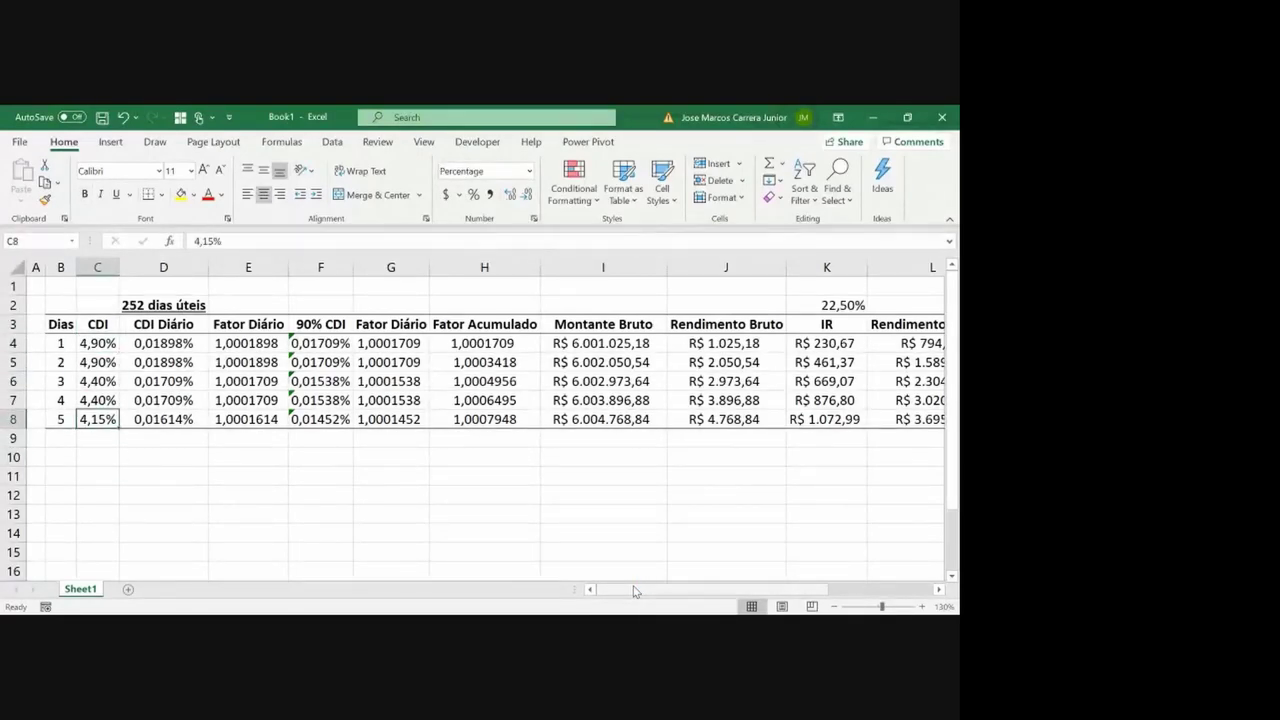
Follow the 90% CDI, factor, yield and IR columns across to the final net amount in M8
{"action": "key", "text": "Right"}
{"action": "key", "text": "Right"}
{"action": "key", "text": "Right"}
{"action": "key", "text": "Up"}
{"action": "key", "text": "Up"}
{"action": "key", "text": "Up"}
{"action": "key", "text": "Up"}
{"action": "key", "text": "Up"}
{"action": "key", "text": "Down"}
{"action": "key", "text": "Down"}
{"action": "key", "text": "Right"}
{"action": "key", "text": "Right"}
{"action": "key", "text": "Right"}
{"action": "key", "text": "Right"}
{"action": "key", "text": "Right"}
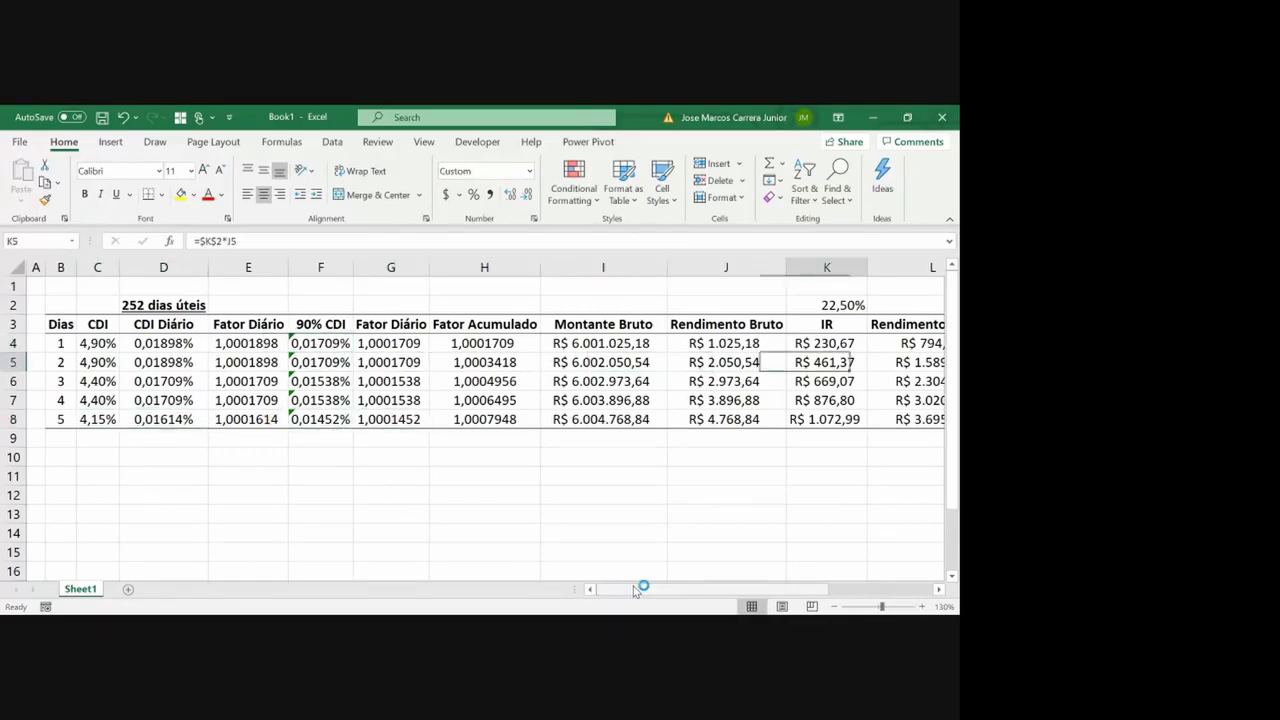
{"action": "key", "text": "Right"}
{"action": "key", "text": "Right"}
{"action": "key", "text": "Down"}
{"action": "key", "text": "Down"}
{"action": "key", "text": "Down"}
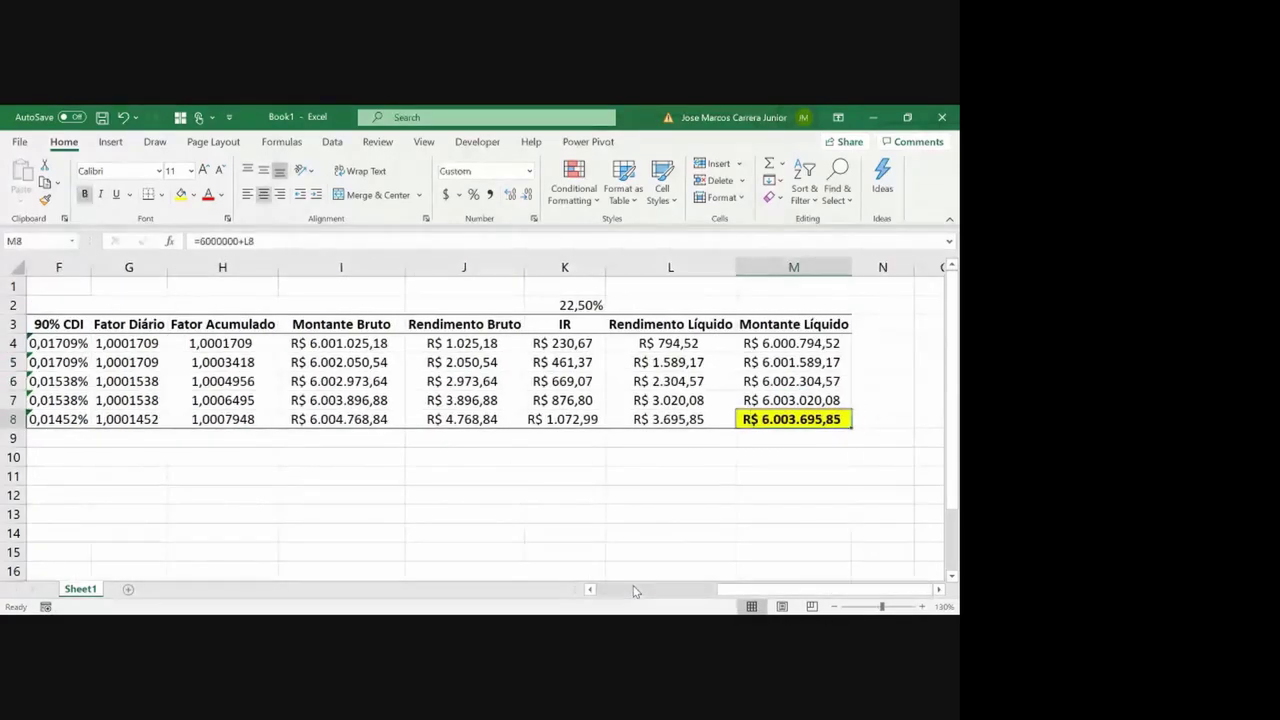
Recheck the calculation chain from the IR back to the CDI rates and across the accumulated factor in H7 to the net columns
{"action": "key", "text": "Up"}
{"action": "key", "text": "Left"}
{"action": "key", "text": "Left"}
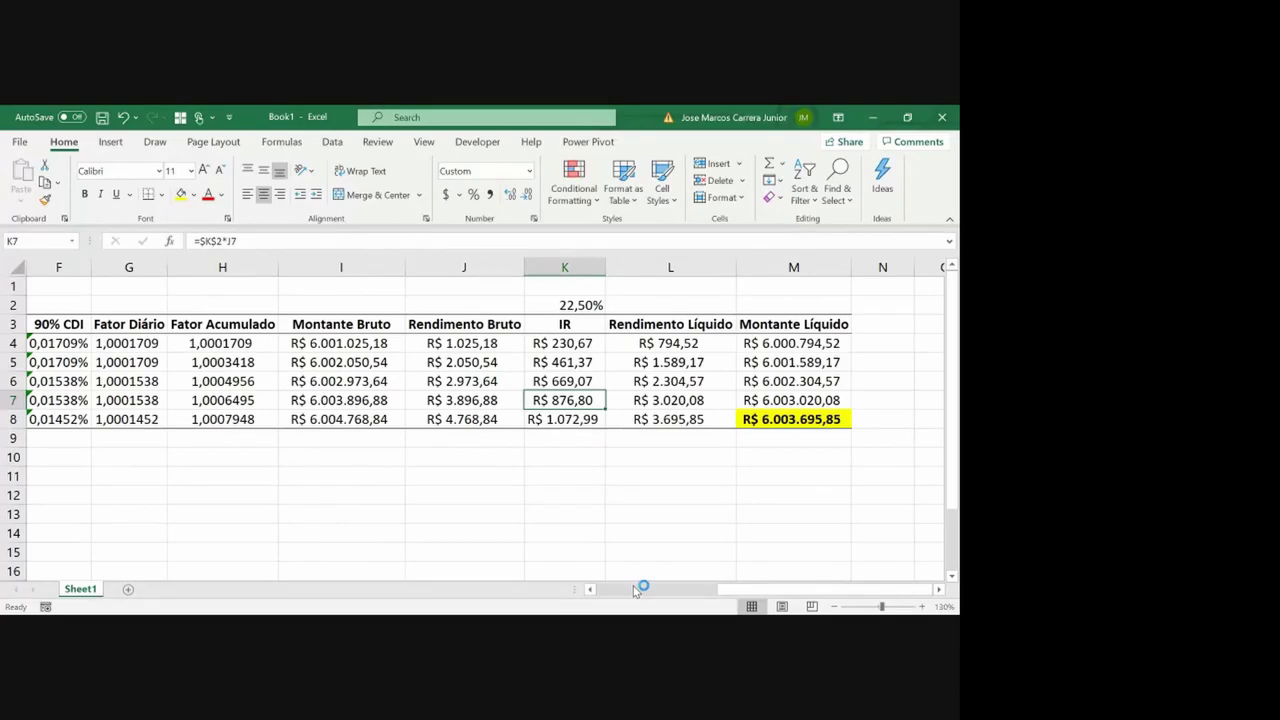
{"action": "key", "text": "Left"}
{"action": "key", "text": "Left"}
{"action": "key", "text": "Left"}
{"action": "key", "text": "Left"}
{"action": "key", "text": "Left"}
{"action": "key", "text": "Left"}
{"action": "key", "text": "Left"}
{"action": "key", "text": "Left"}
{"action": "key", "text": "Up"}
{"action": "key", "text": "Up"}
{"action": "key", "text": "Down"}
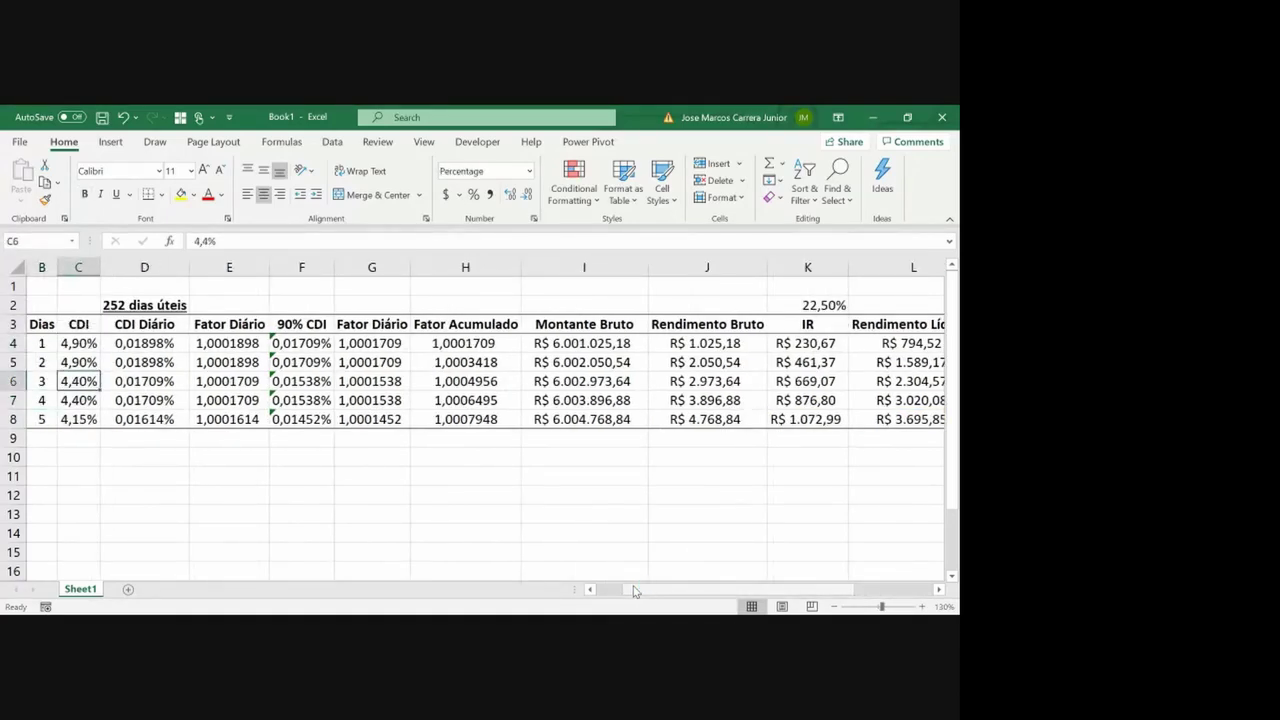
{"action": "key", "text": "Right"}
{"action": "key", "text": "Right"}
{"action": "key", "text": "Right"}
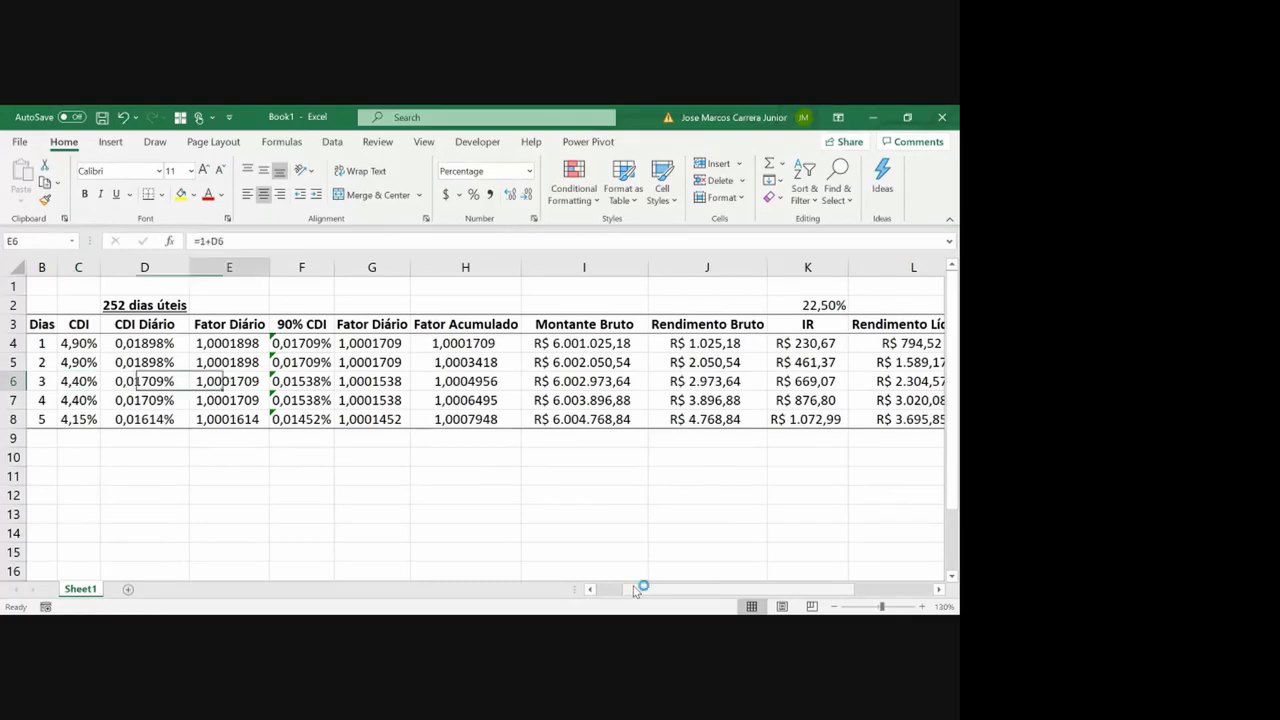
{"action": "key", "text": "Down"}
{"action": "key", "text": "Right"}
{"action": "key", "text": "Right"}
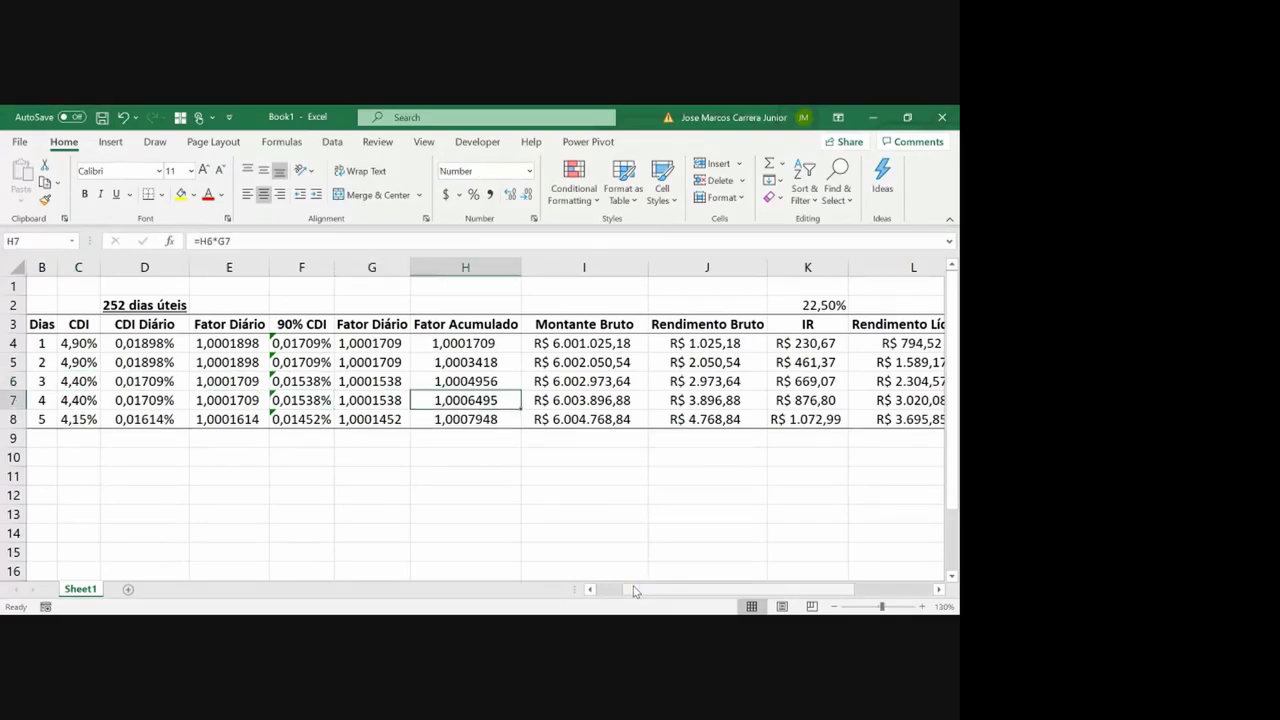
{"action": "key", "text": "Right"}
{"action": "key", "text": "Right"}
{"action": "key", "text": "Right"}
{"action": "key", "text": "Right"}
{"action": "key", "text": "Right"}
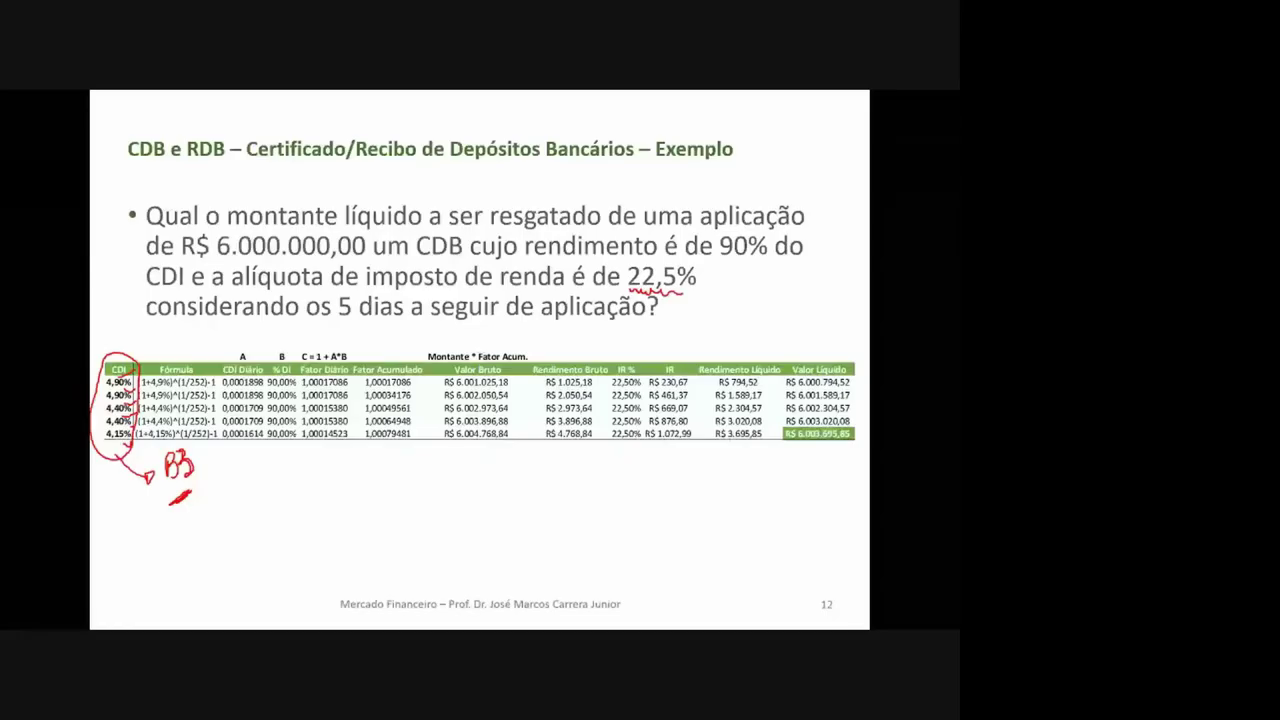
End the slide show keeping the ink annotations, and restart it from slide 12
{"action": "key", "text": "Escape"}
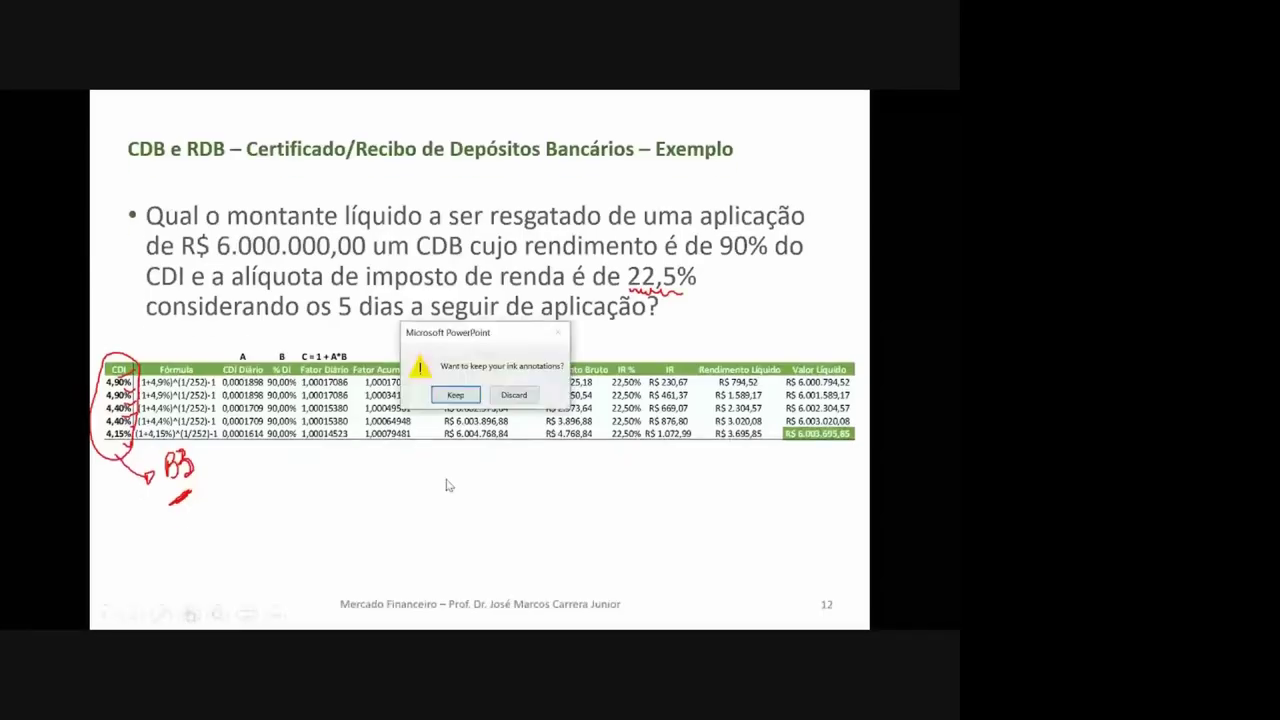
{"action": "left_click", "coordinate": [466, 396]}
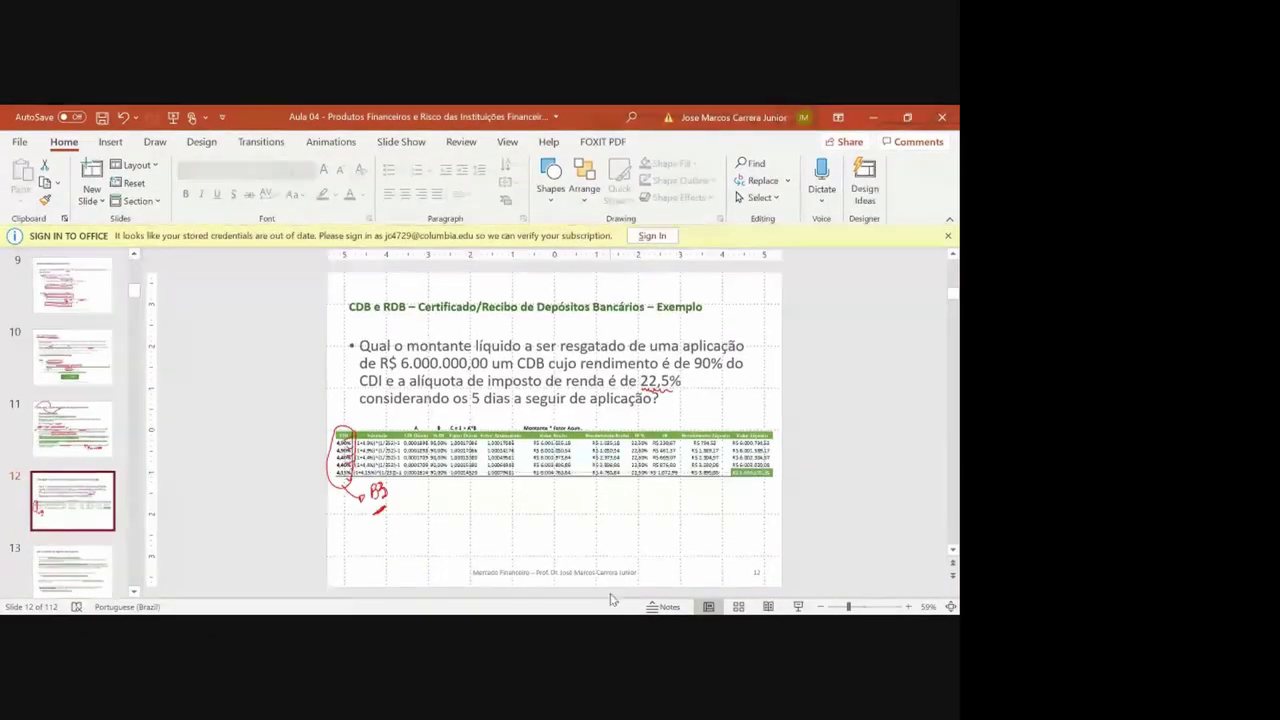
{"action": "left_click", "coordinate": [798, 609]}
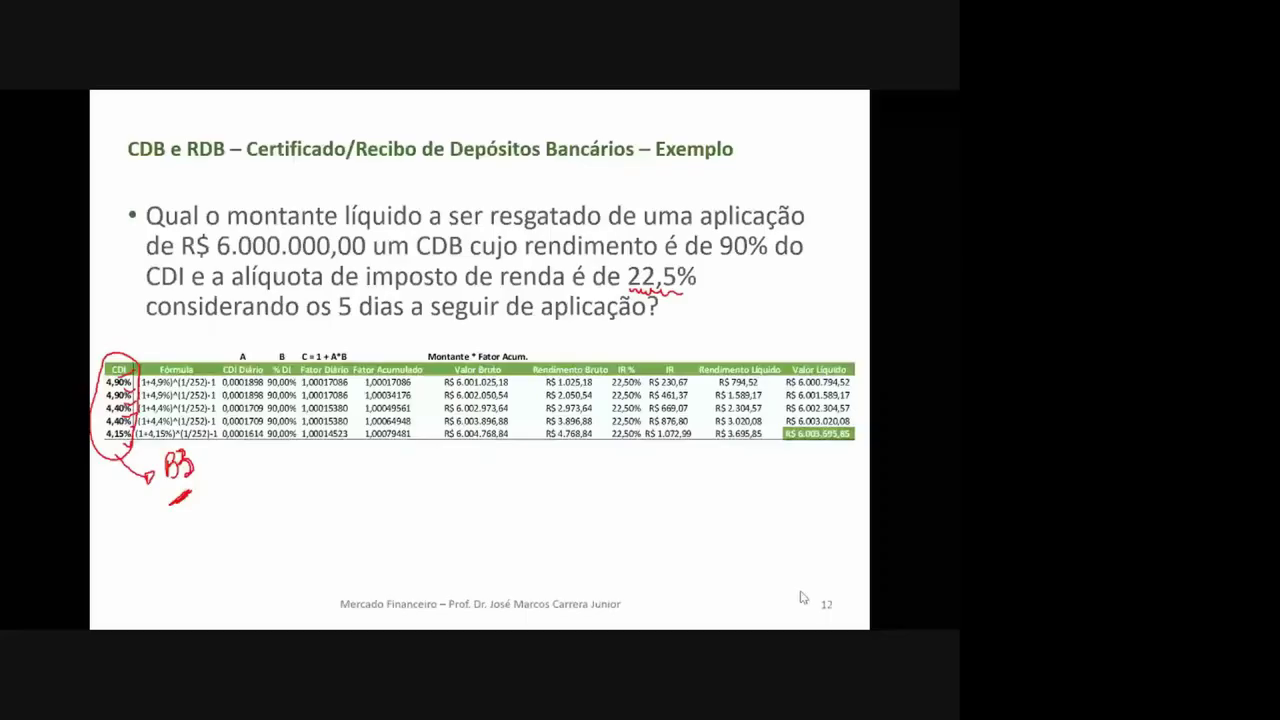
Activate the Pen for annotating and advance to slide 13, "CDI – Certificado de Depósito Interfinanceiro"
{"action": "right_click", "coordinate": [816, 458]}
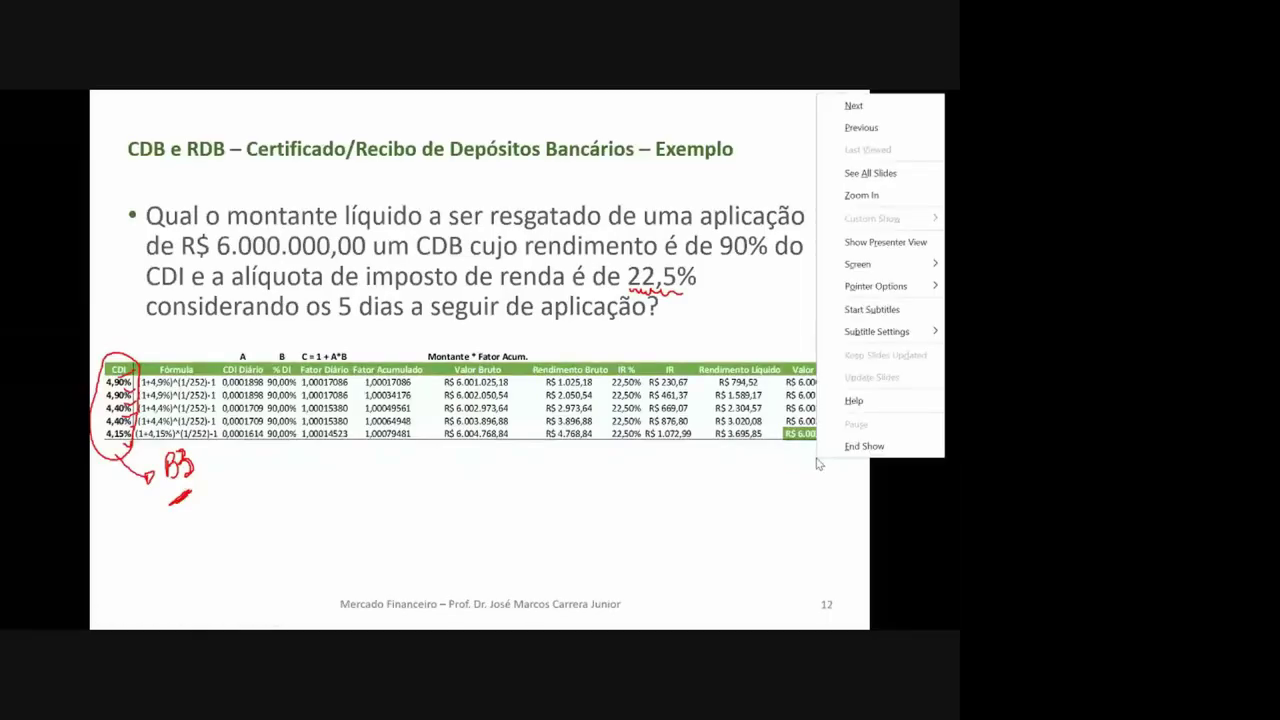
{"action": "mouse_move", "coordinate": [876, 286]}
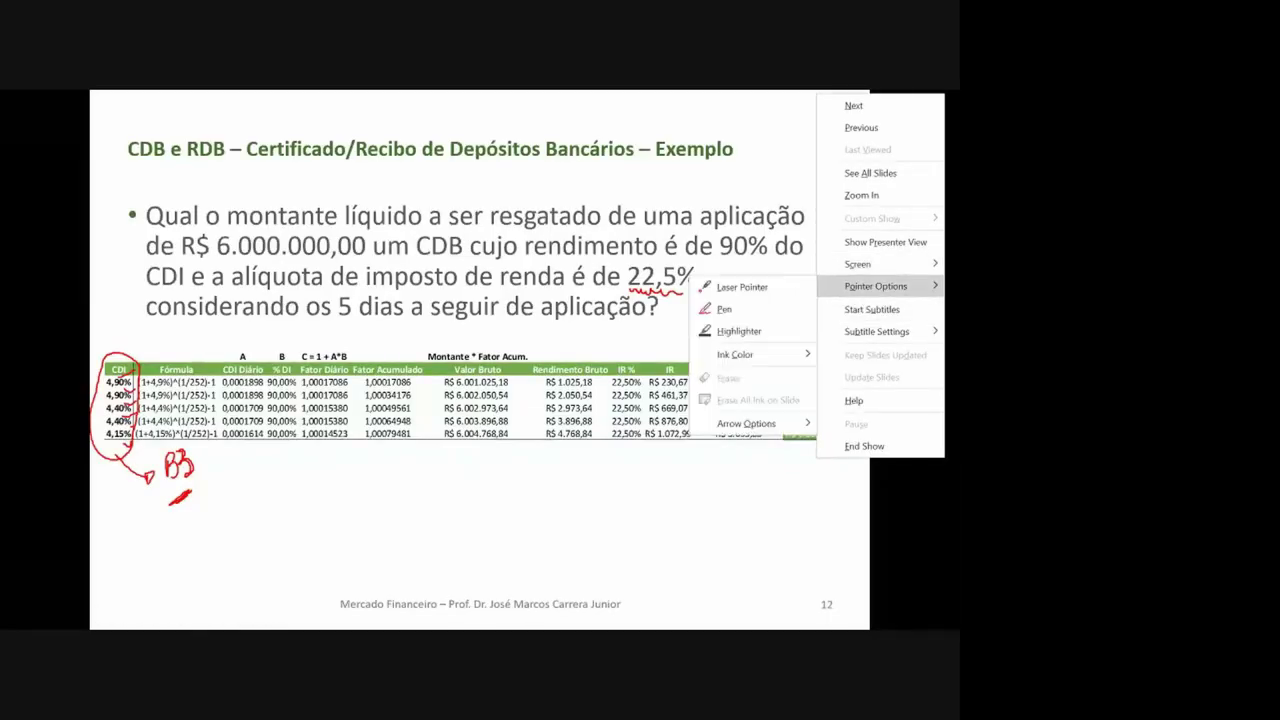
{"action": "left_click", "coordinate": [761, 310]}
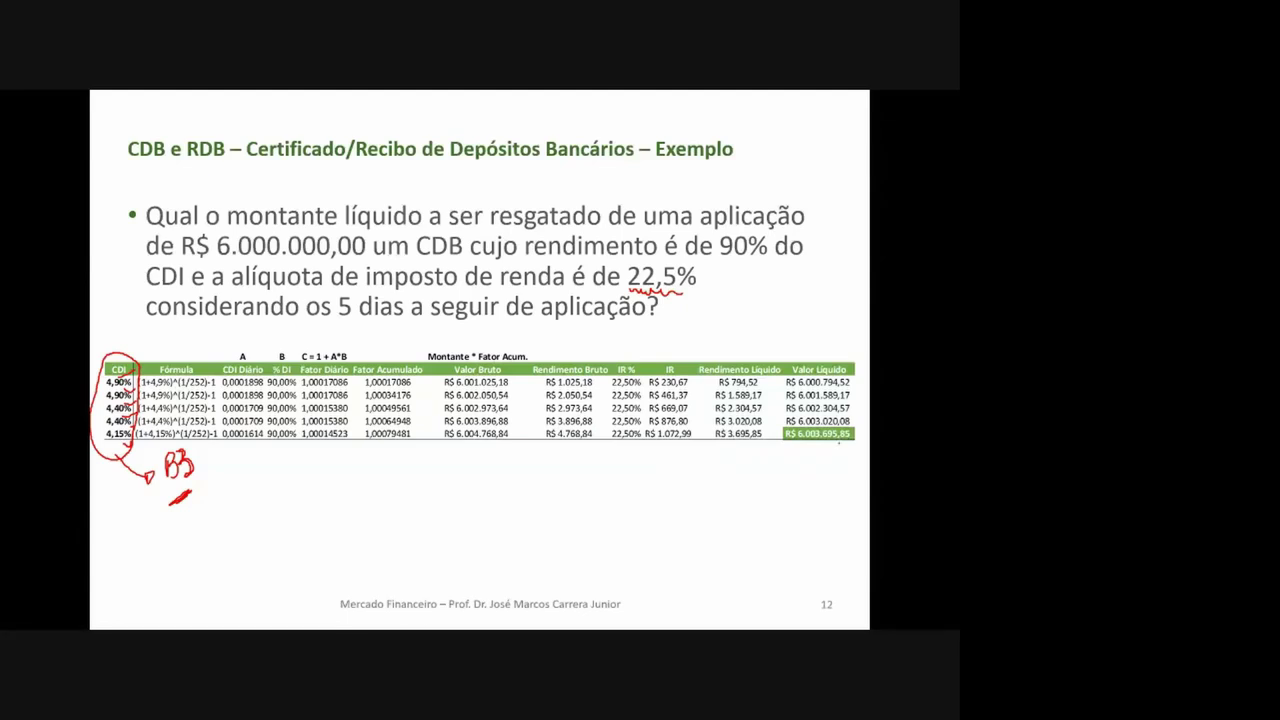
{"action": "key", "text": "Right"}
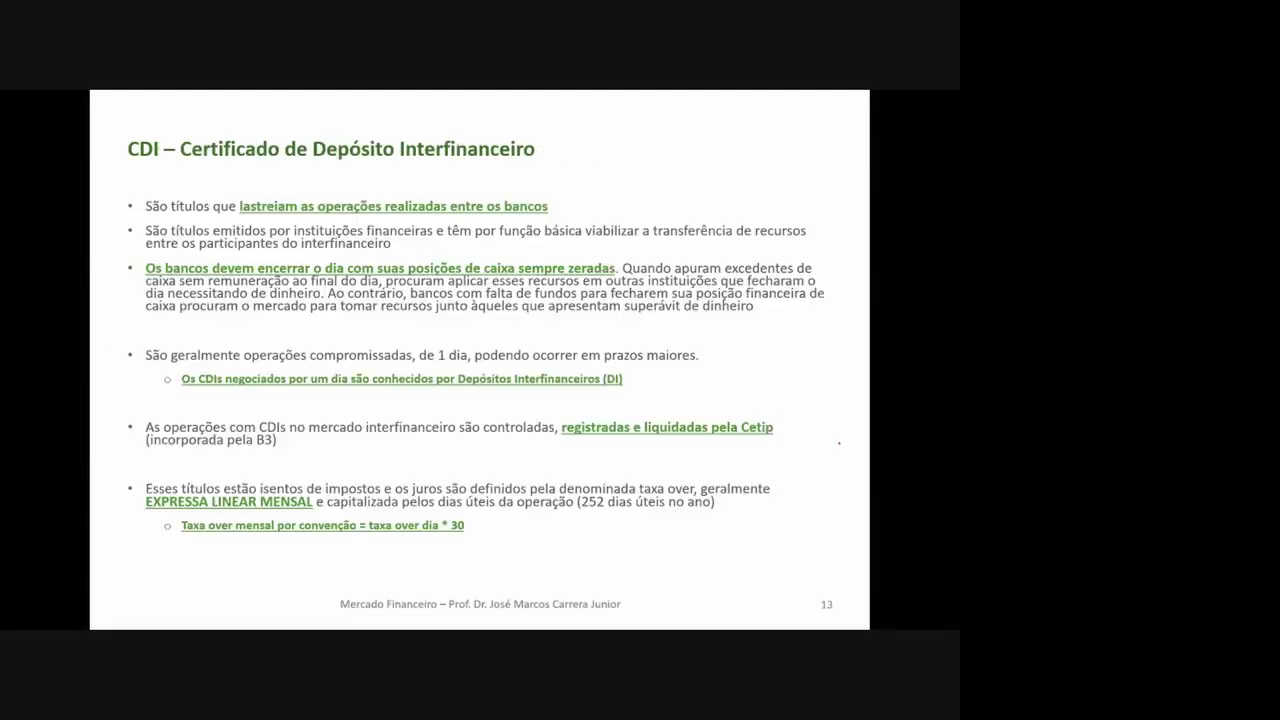
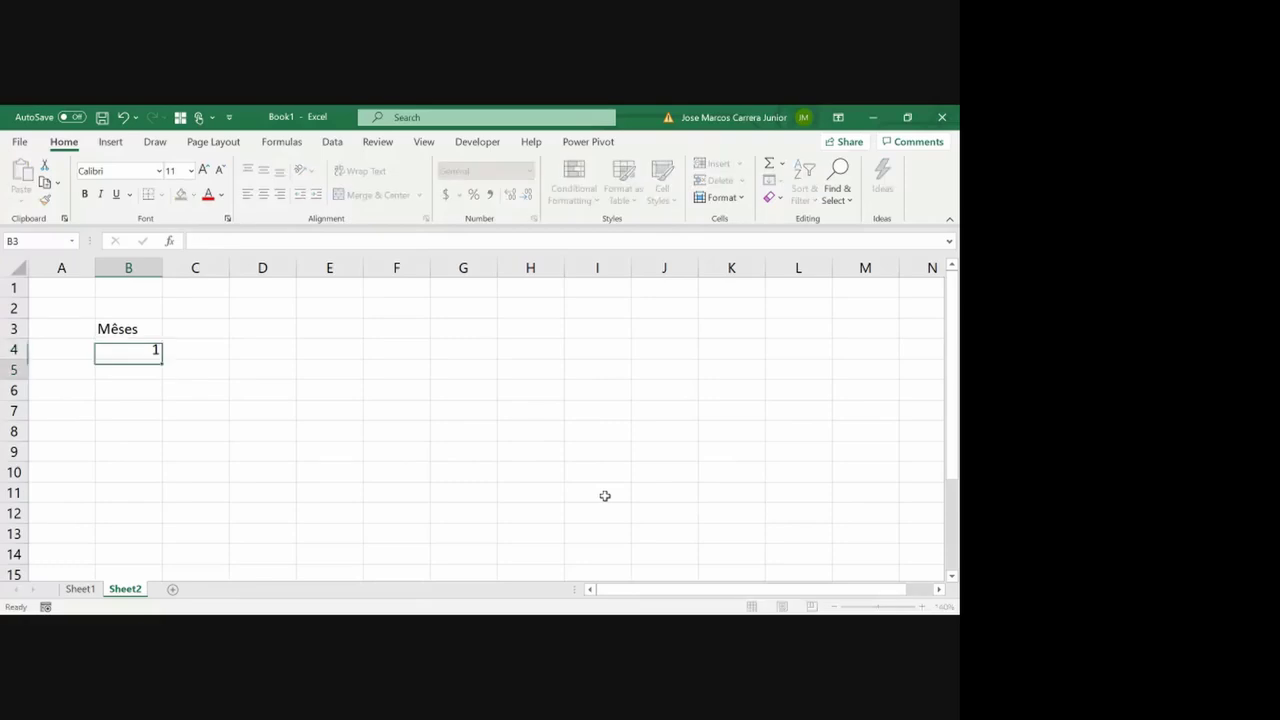
Enter the months 2 to 6 in B5:B9 under the Mêses header on Sheet2, and select B3:B9
{"action": "type", "text": "2"}
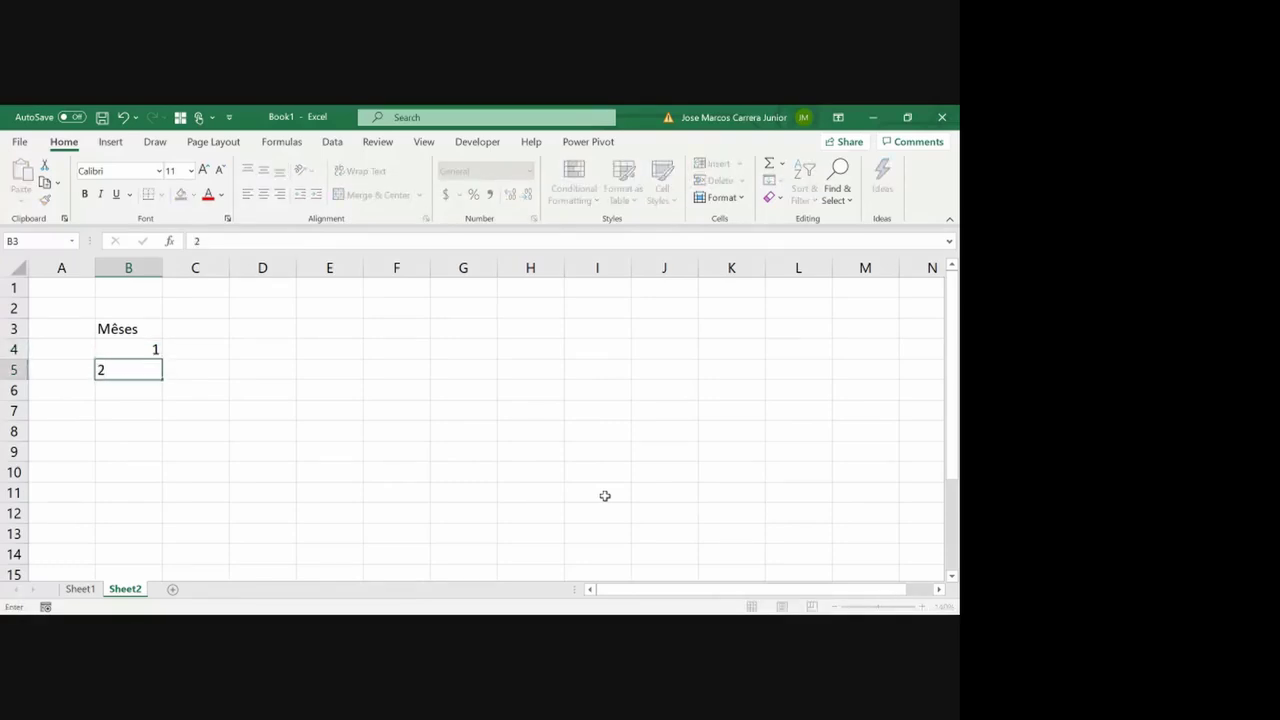
{"action": "key", "text": "Return"}
{"action": "type", "text": "3 4 5 6"}
{"action": "key", "text": "Return"}
{"action": "key", "text": "Up"}
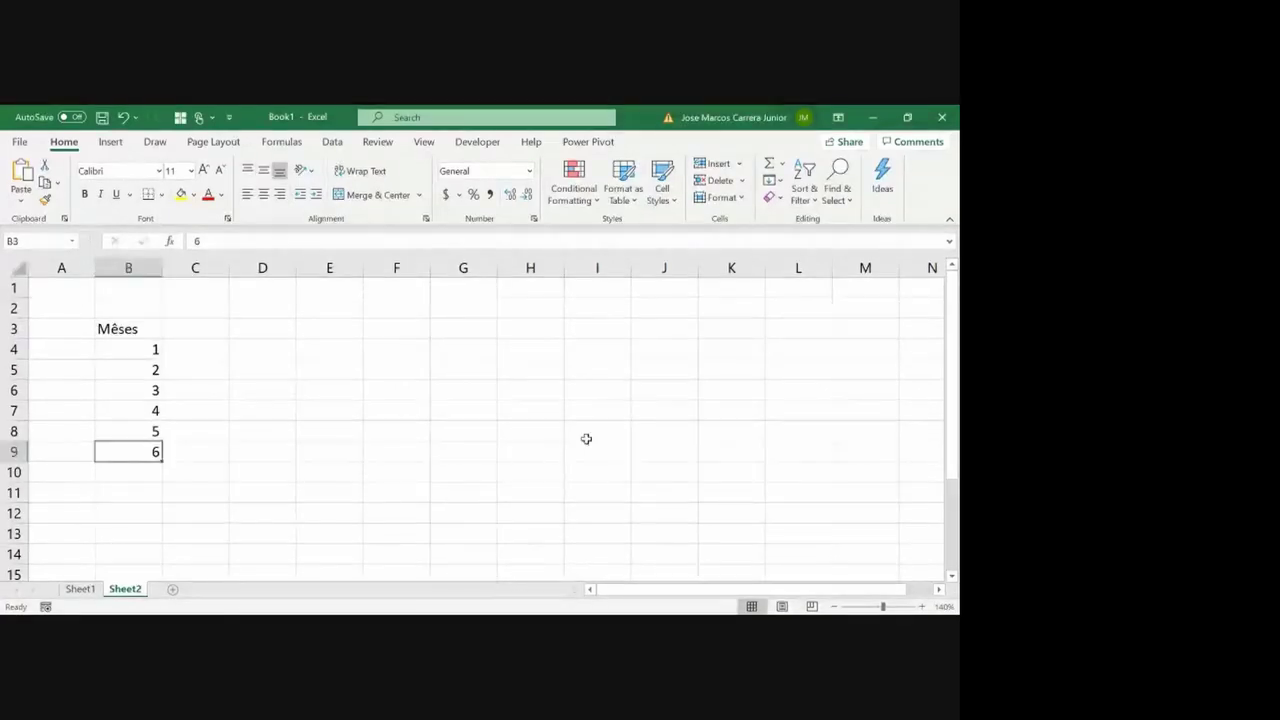
{"action": "key", "text": "ctrl+shift+Up"}
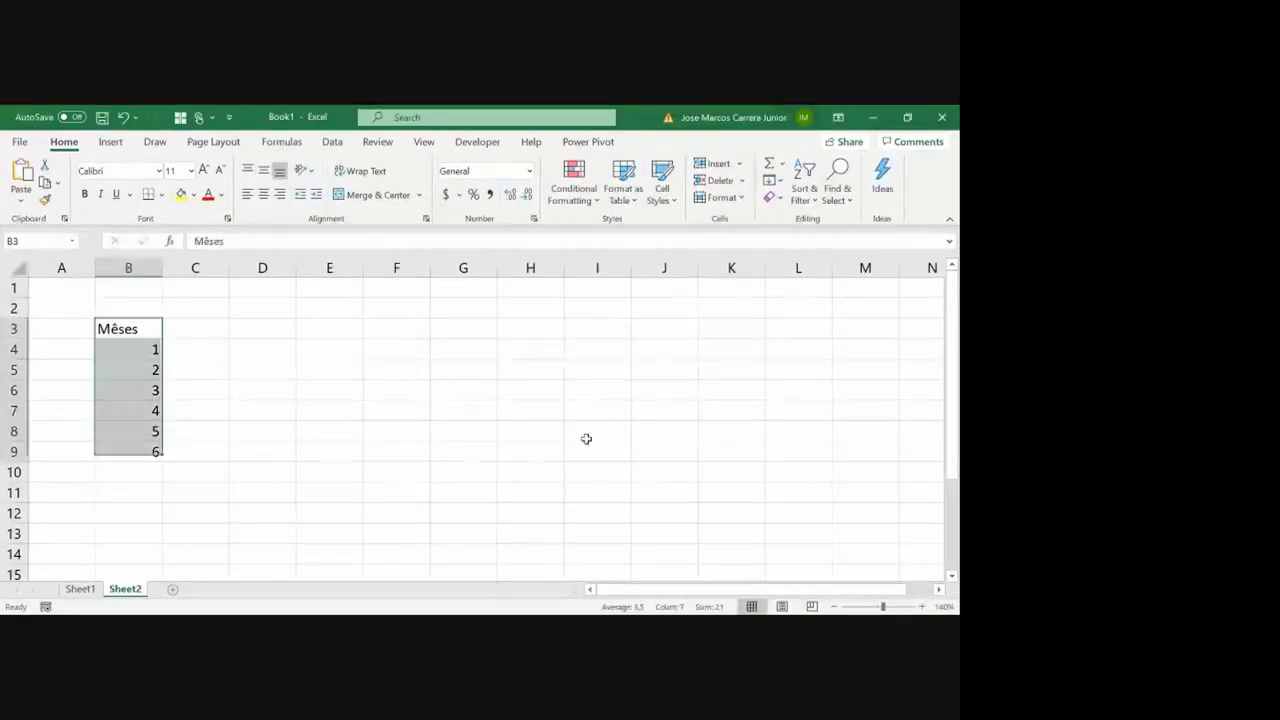
Correct the header in B3 to "Meses" and center the contents of B3:B9
{"action": "key", "text": "Up"}
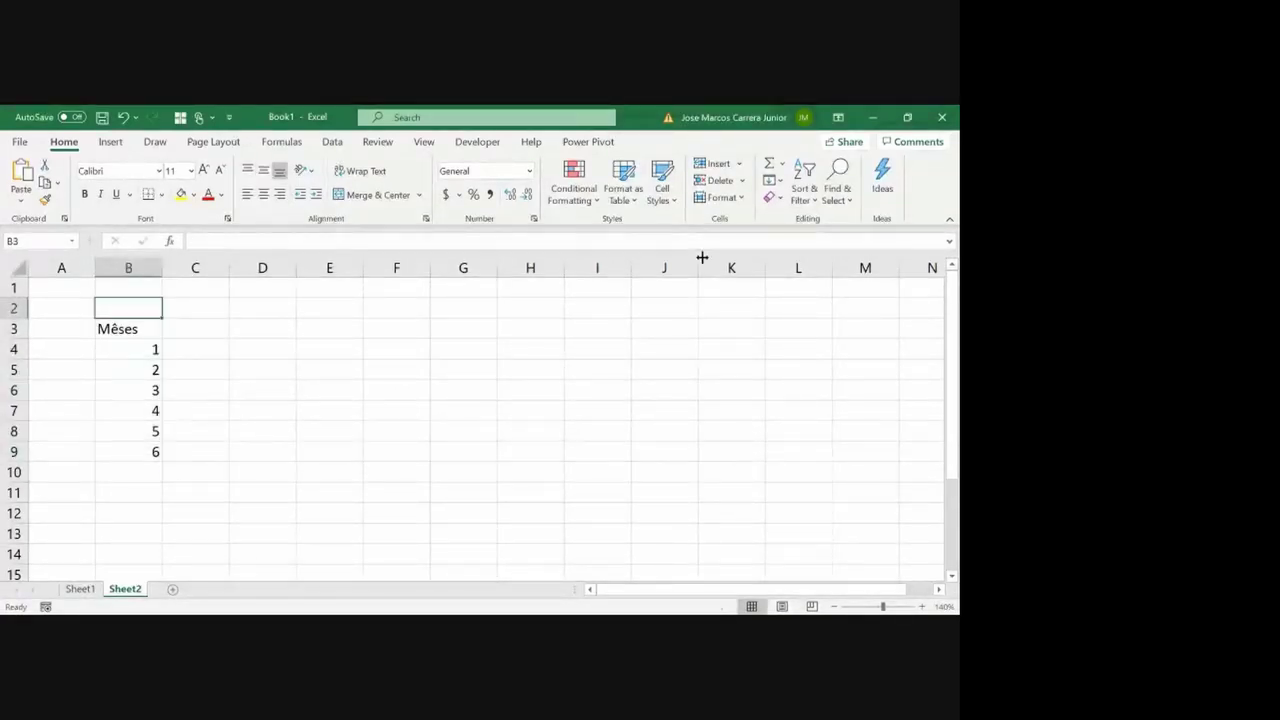
{"action": "key", "text": "Down"}
{"action": "type", "text": "Meses"}
{"action": "key", "text": "ctrl+Return"}
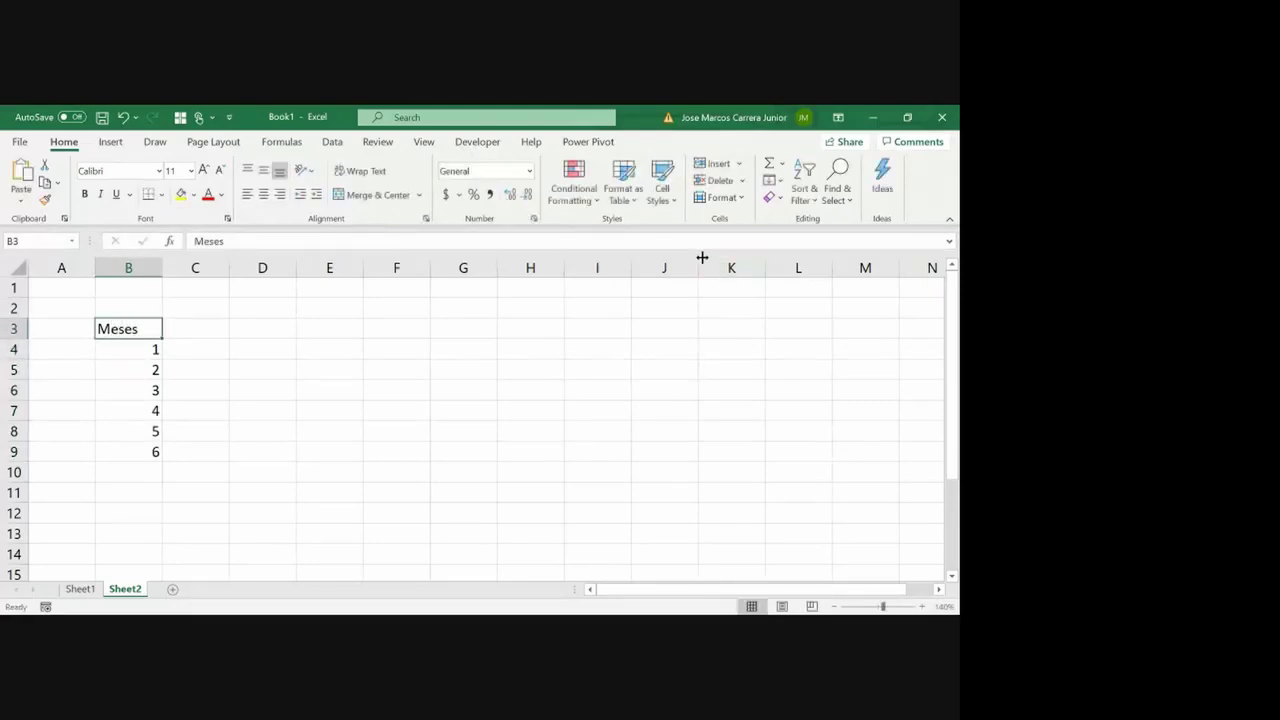
{"action": "key", "text": "ctrl+shift+Down"}
{"action": "left_click", "coordinate": [263, 194]}
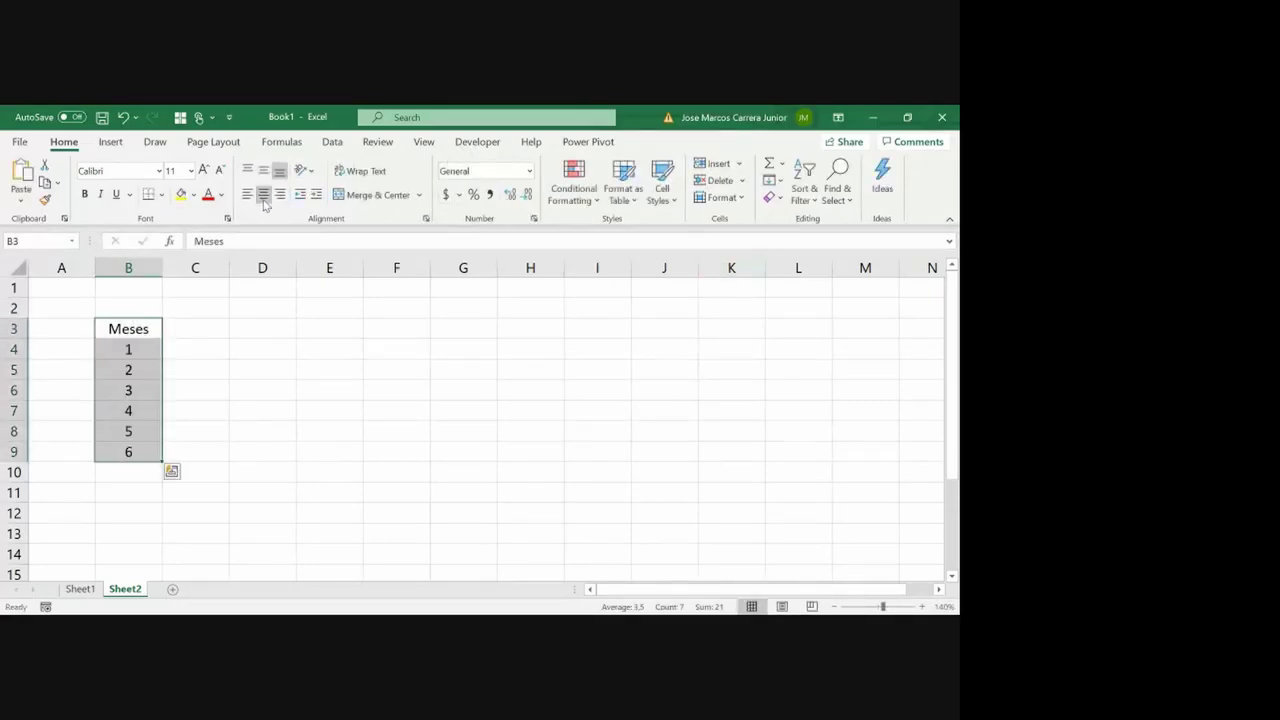
Enter the header "Saldo Devedor Inicial" in C3 and fit column C's width to it
{"action": "key", "text": "Down"}
{"action": "key", "text": "Up"}
{"action": "key", "text": "Right"}
{"action": "type", "text": "S"}
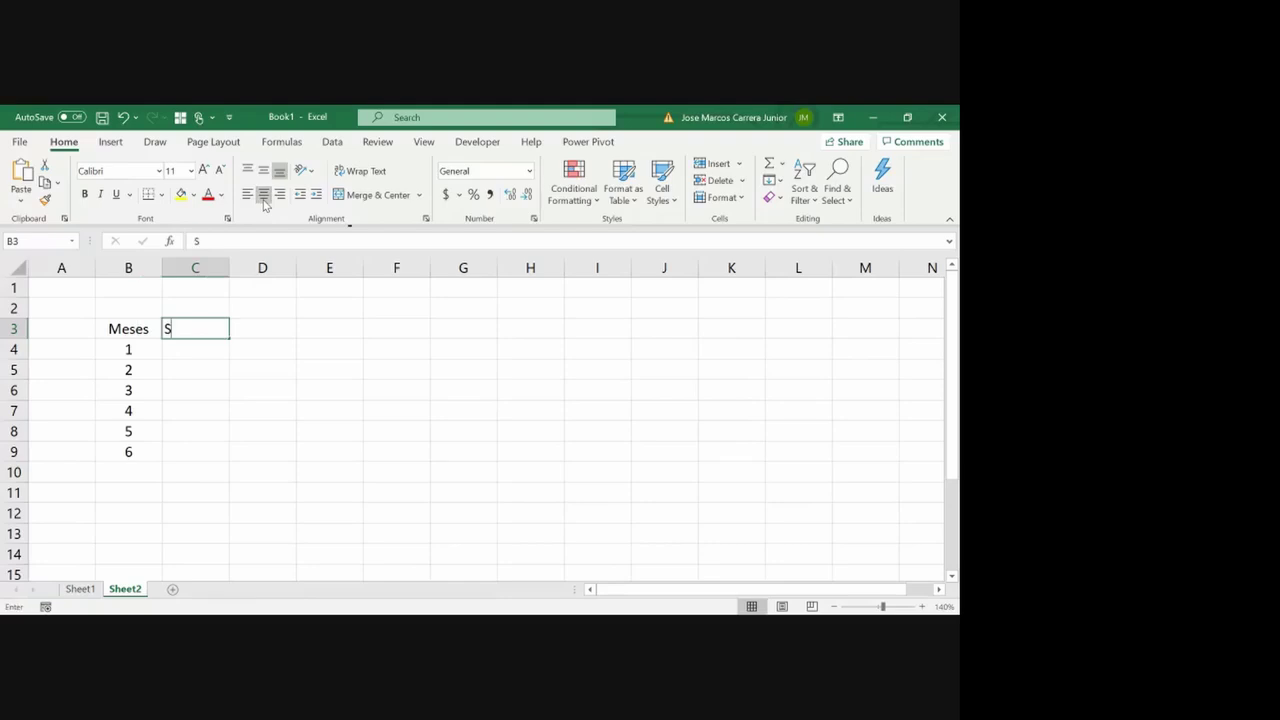
{"action": "type", "text": "aldo De"}
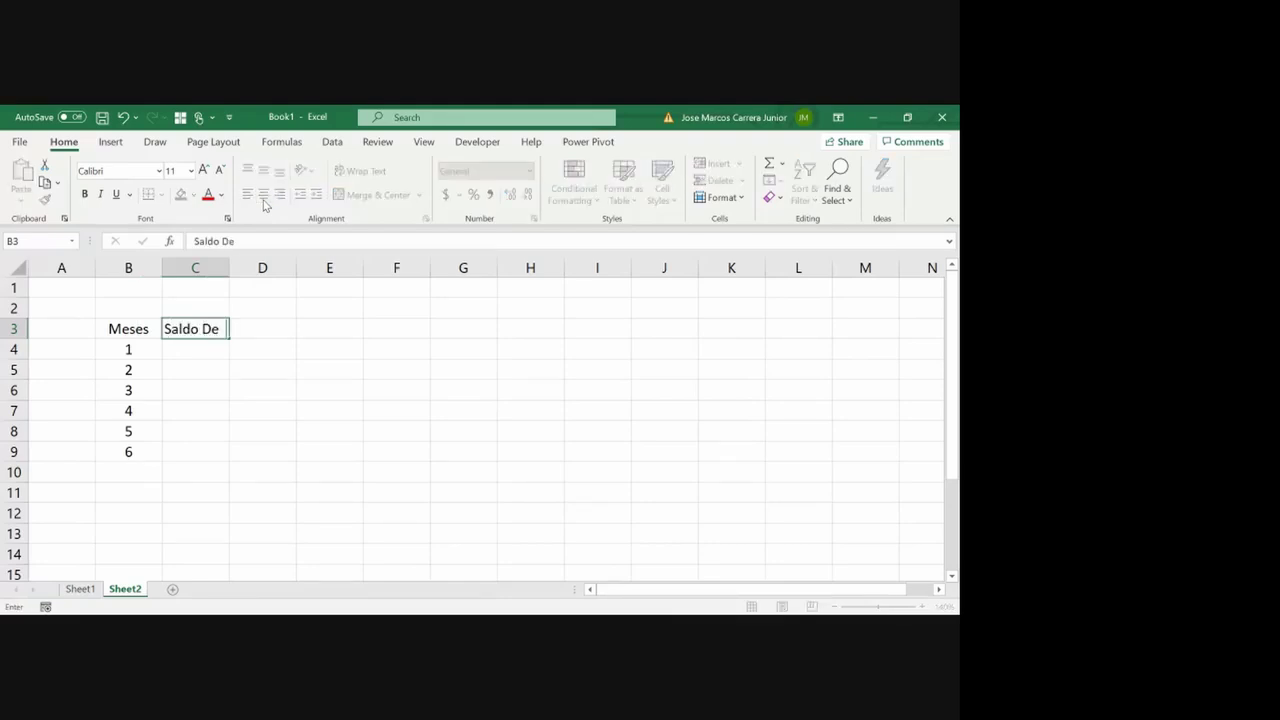
{"action": "type", "text": "vedor Inicial"}
{"action": "key", "text": "Return"}
{"action": "key", "text": "Up"}
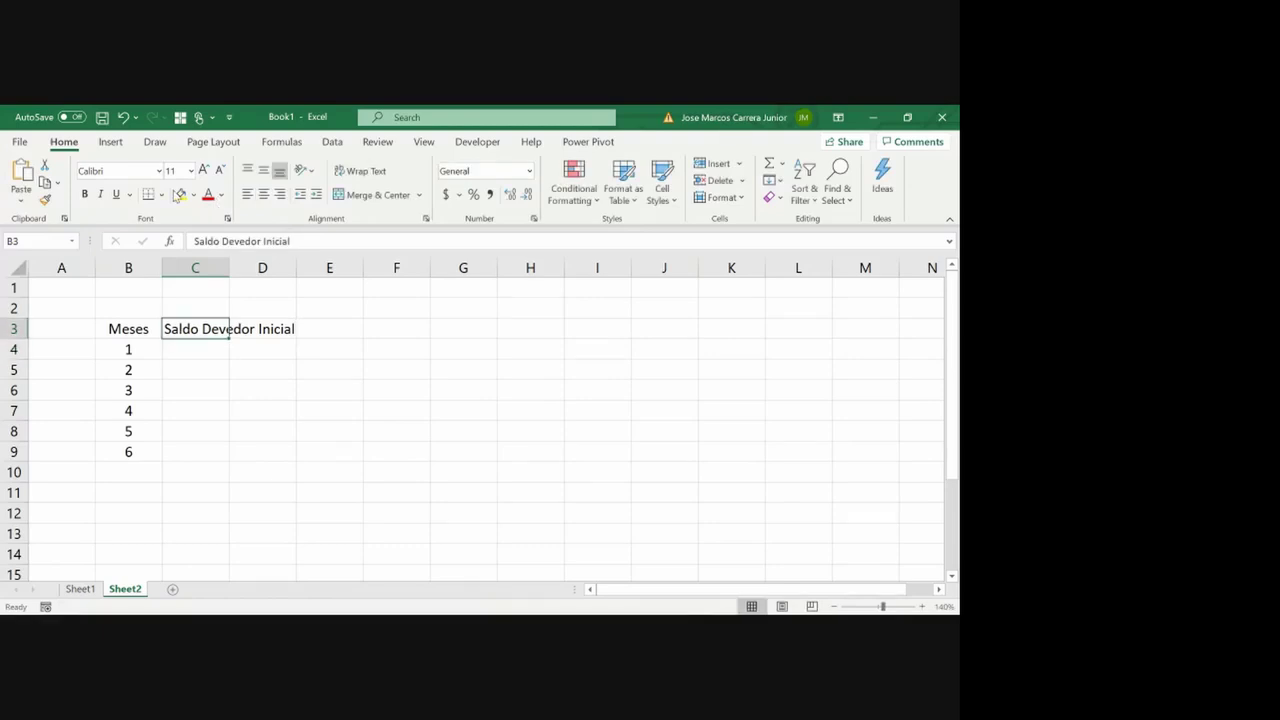
{"action": "double_click", "coordinate": [229, 268]}
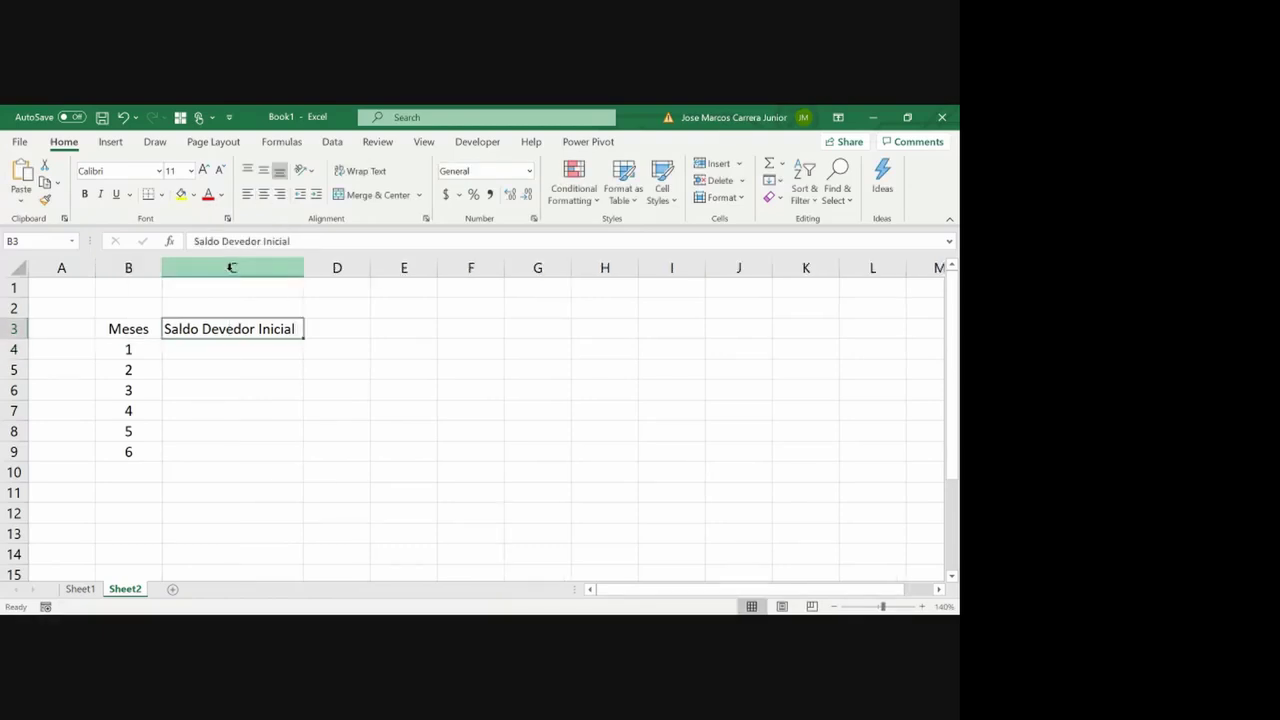
Enter 12000 as the month 1 opening balance in C4 and center the whole table B3:C9
{"action": "key", "text": "Down"}
{"action": "type", "text": "12000"}
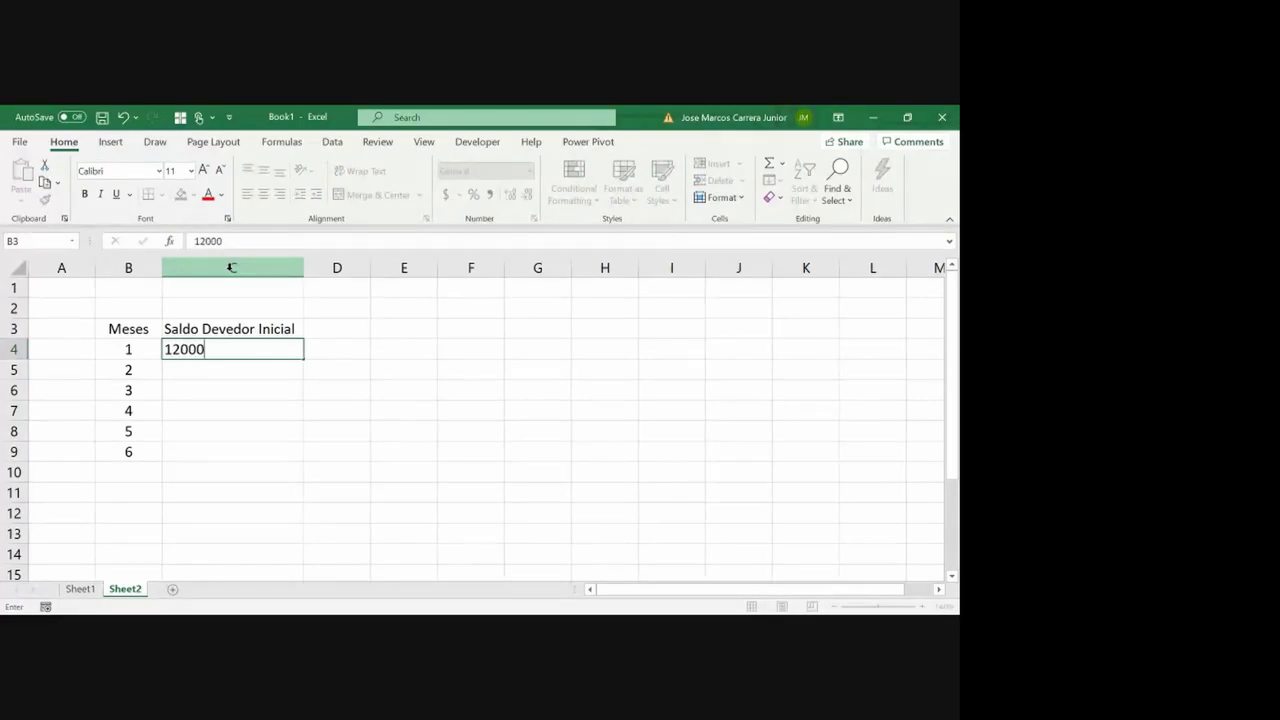
{"action": "key", "text": "Return"}
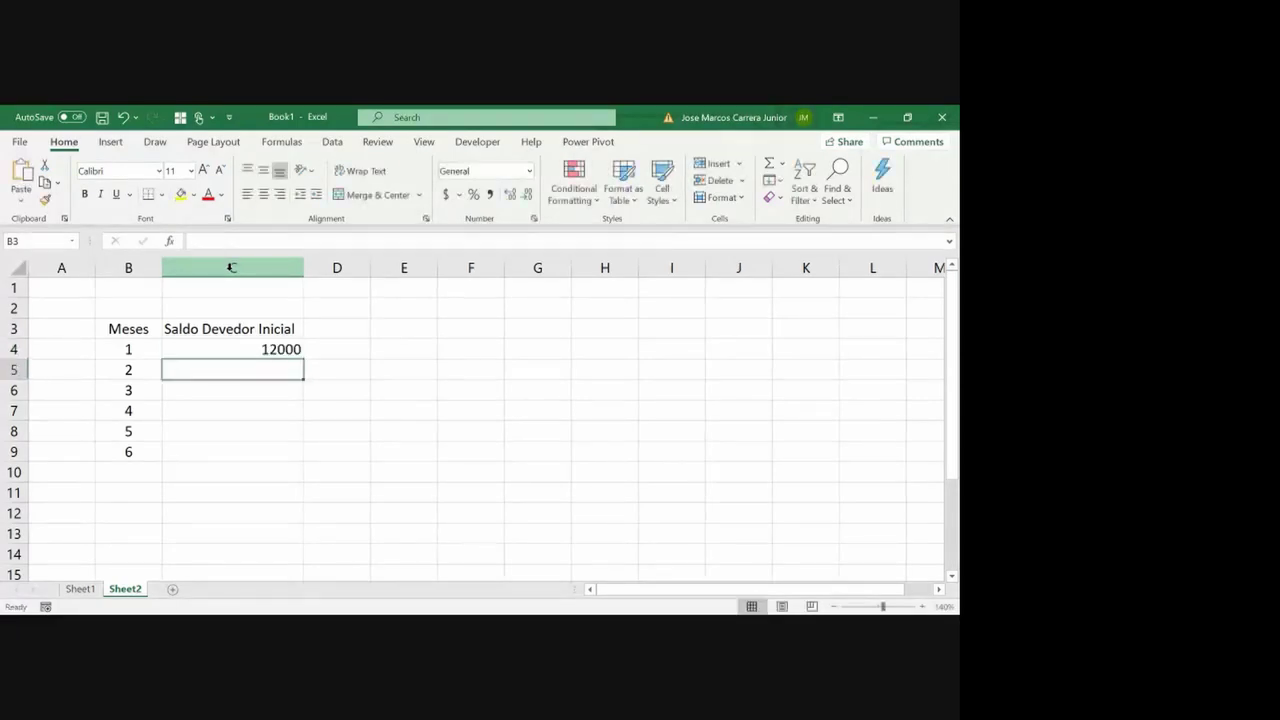
{"action": "key", "text": "Up"}
{"action": "key", "text": "Up"}
{"action": "key", "text": "Left"}
{"action": "key", "text": "ctrl+a"}
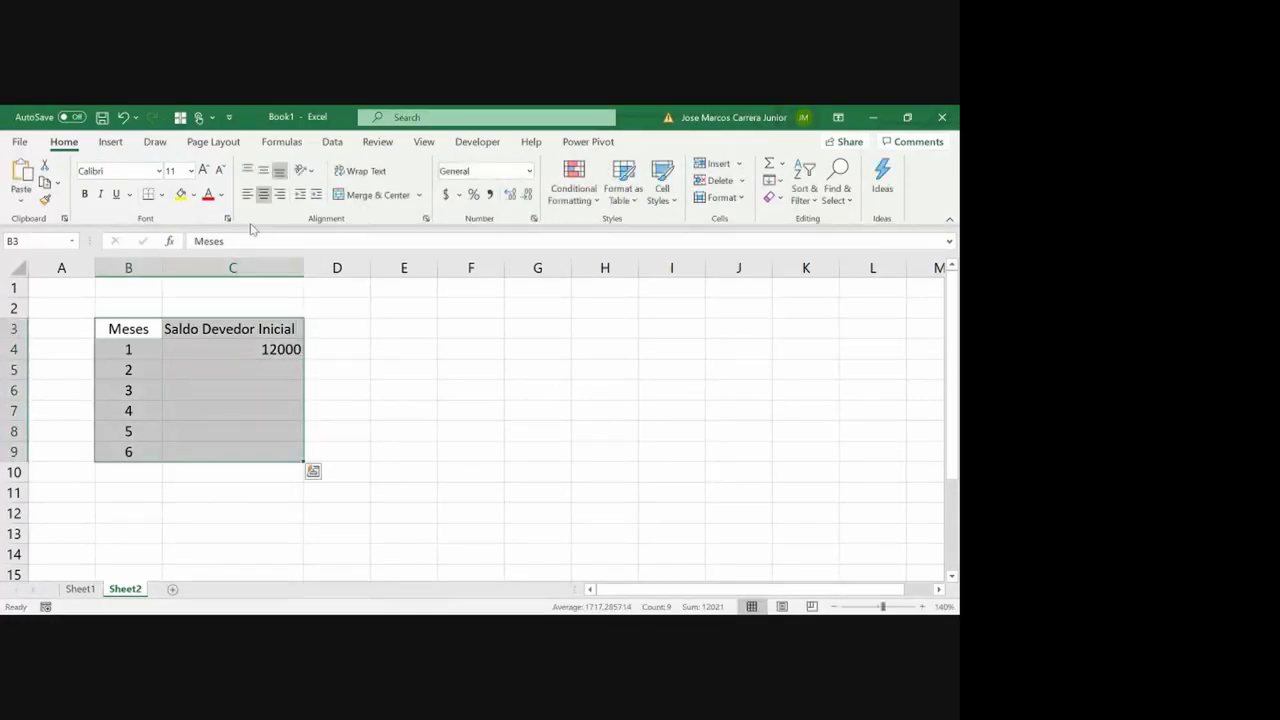
{"action": "left_click", "coordinate": [263, 194]}
{"action": "left_click", "coordinate": [263, 194]}
{"action": "key", "text": "Down"}
{"action": "key", "text": "Right"}
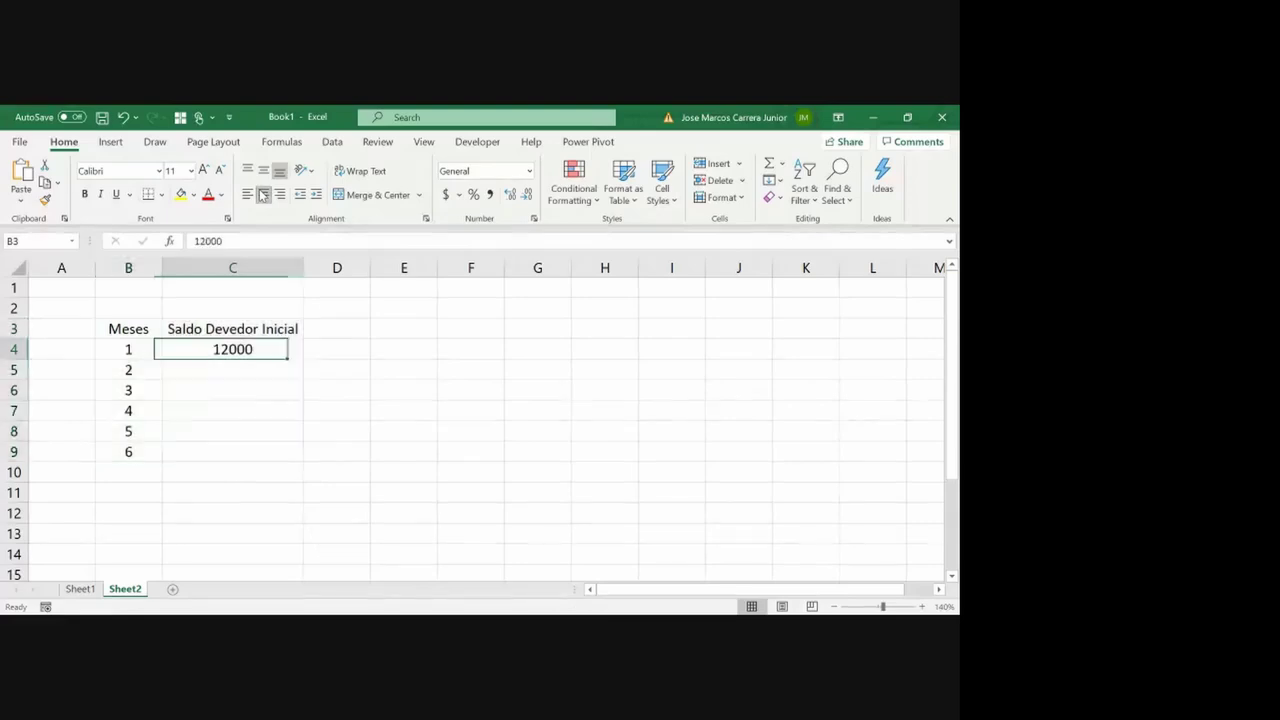
Choose a Number format for C4:M9 with two decimals, thousands separator and black parenthesized negatives
{"action": "key", "text": "shift+Down"}
{"action": "key", "text": "shift+Down"}
{"action": "key", "text": "shift+Down"}
{"action": "key", "text": "shift+Down"}
{"action": "key", "text": "shift+Down"}
{"action": "key", "text": "shift+Right"}
{"action": "key", "text": "shift+Right"}
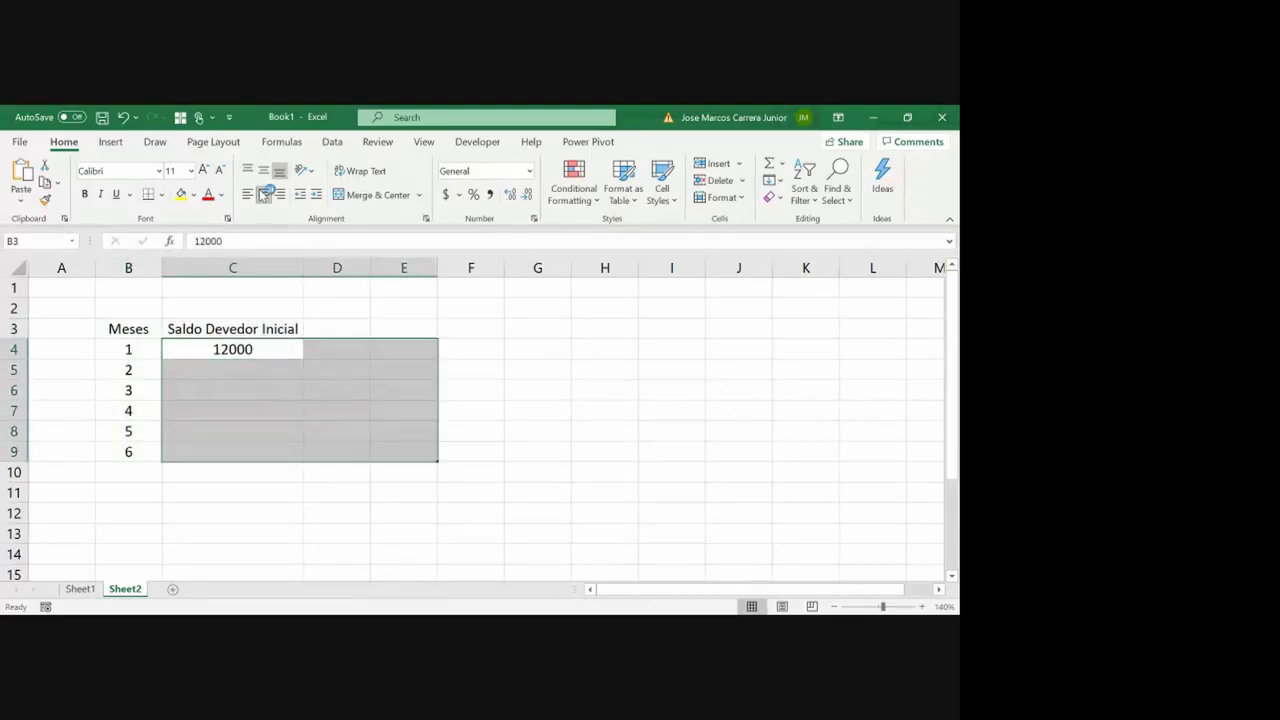
{"action": "key", "text": "shift+Right"}
{"action": "key", "text": "shift+Right"}
{"action": "key", "text": "shift+Right"}
{"action": "key", "text": "shift+Right"}
{"action": "key", "text": "shift+Right"}
{"action": "key", "text": "shift+Right"}
{"action": "key", "text": "shift+Right"}
{"action": "key", "text": "shift+Right"}
{"action": "right_click", "coordinate": [208, 380]}
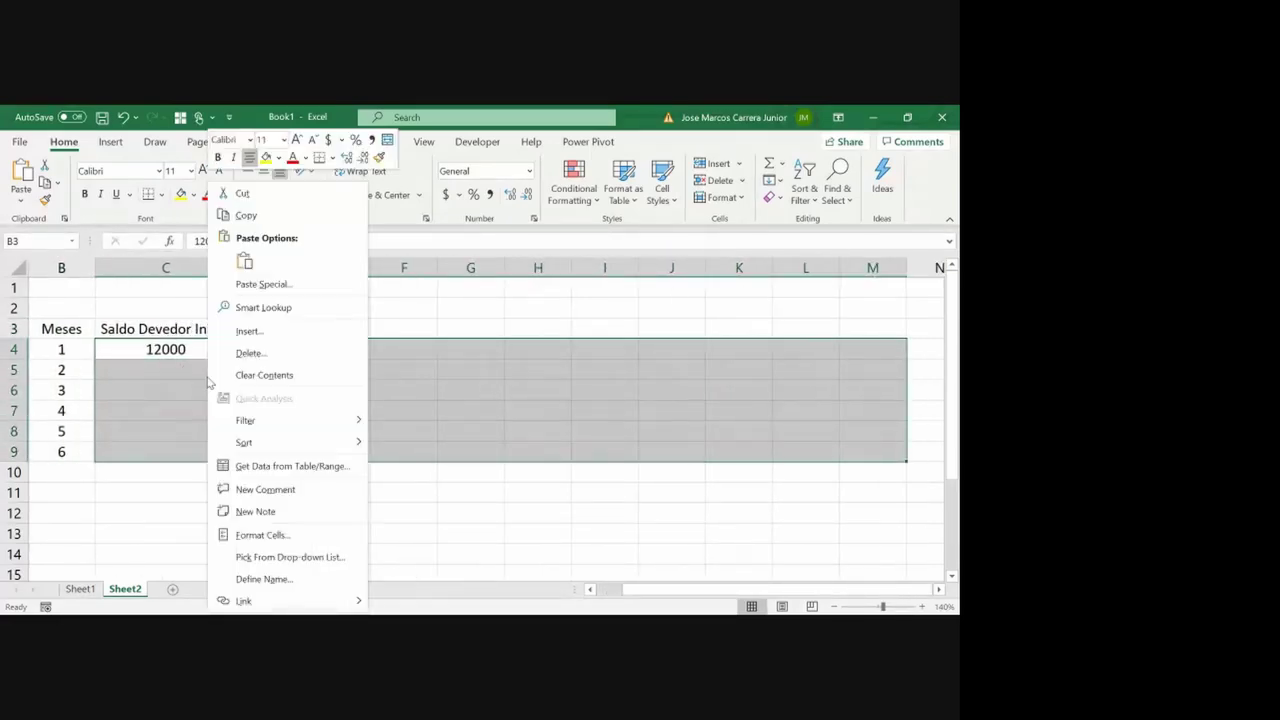
{"action": "left_click", "coordinate": [262, 535]}
{"action": "left_click", "coordinate": [135, 306]}
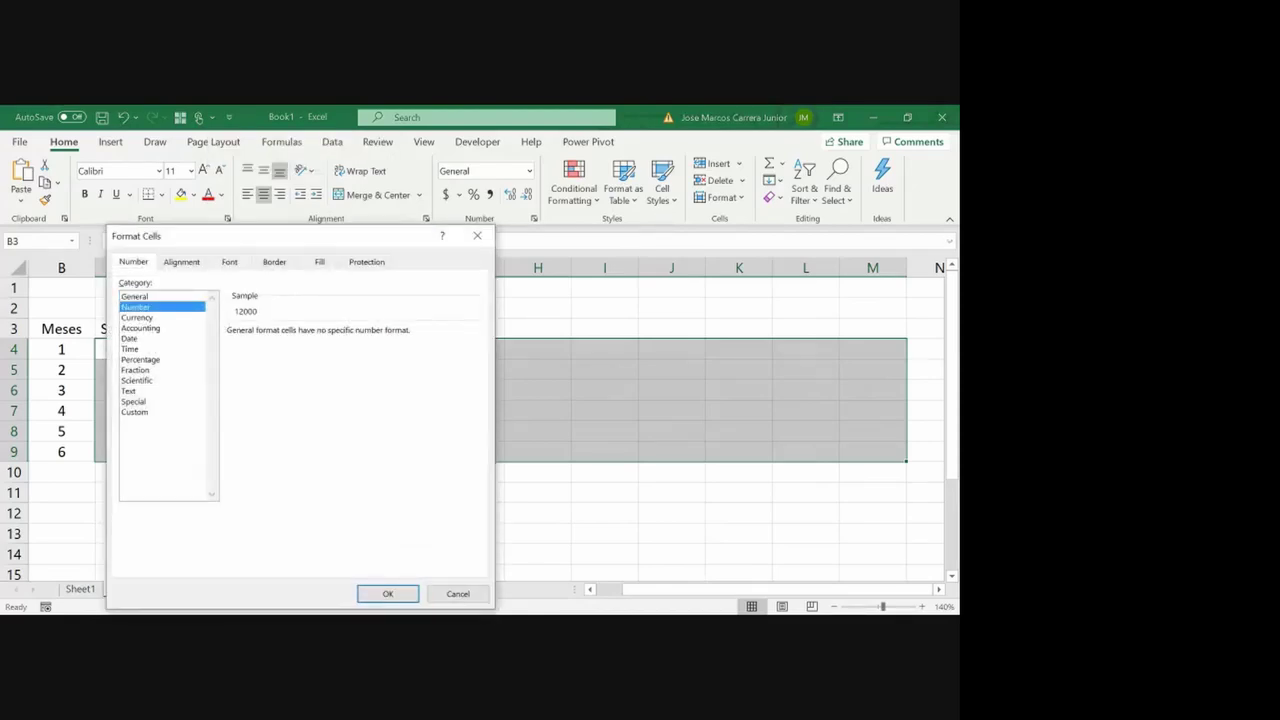
{"action": "left_click", "coordinate": [346, 402]}
{"action": "left_click", "coordinate": [232, 351]}
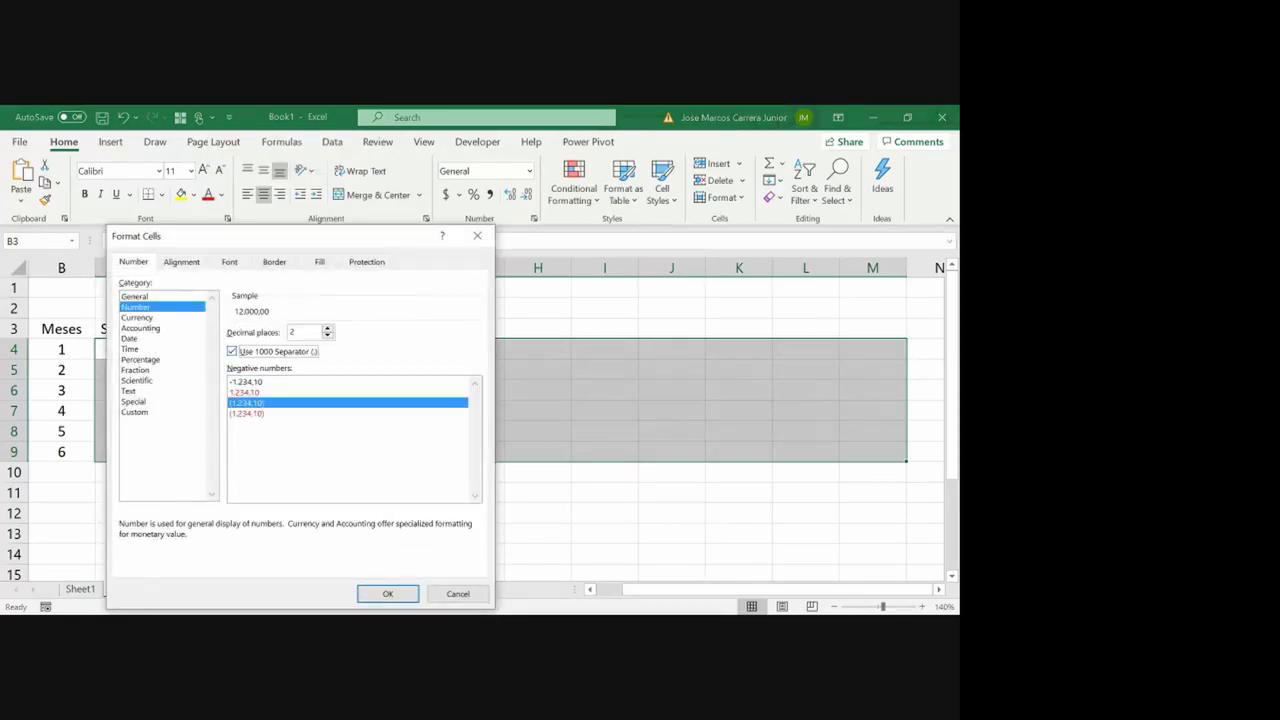
Turn the format into a custom one with the prefix "R$ " for positive values and apply it
{"action": "left_click", "coordinate": [134, 411]}
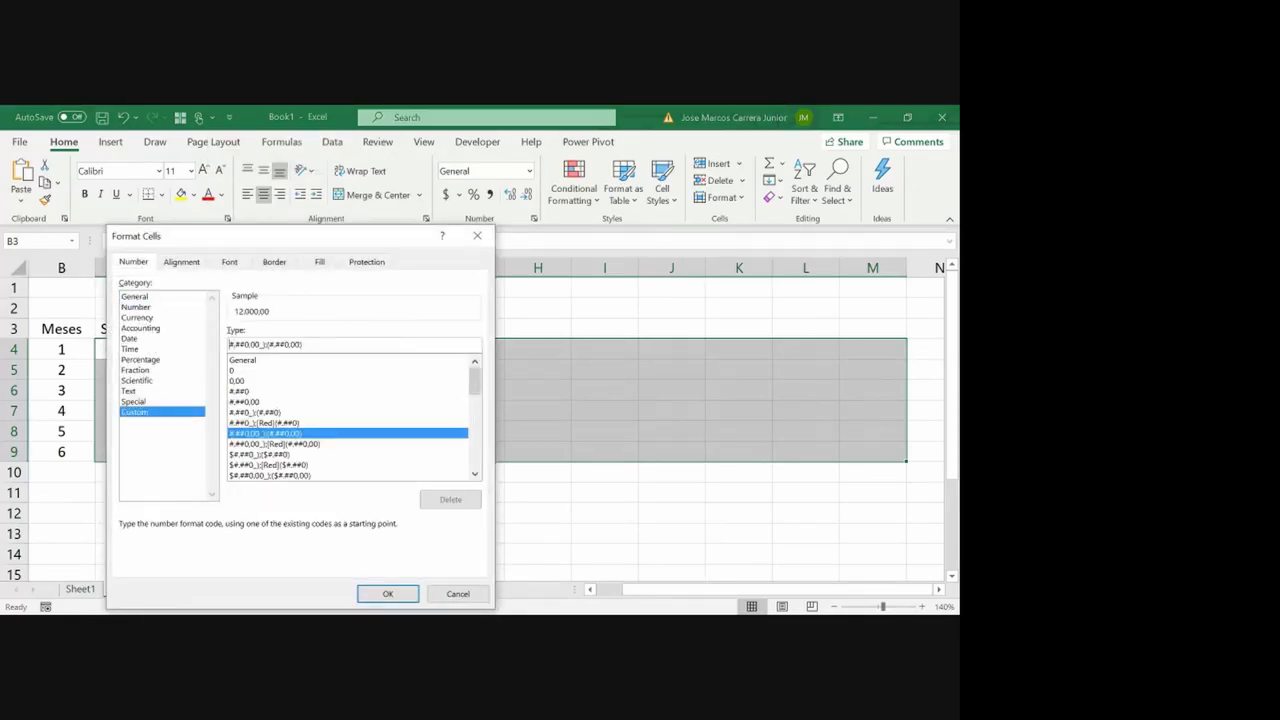
{"action": "left_click", "coordinate": [229, 344]}
{"action": "type", "text": "\"R$"}
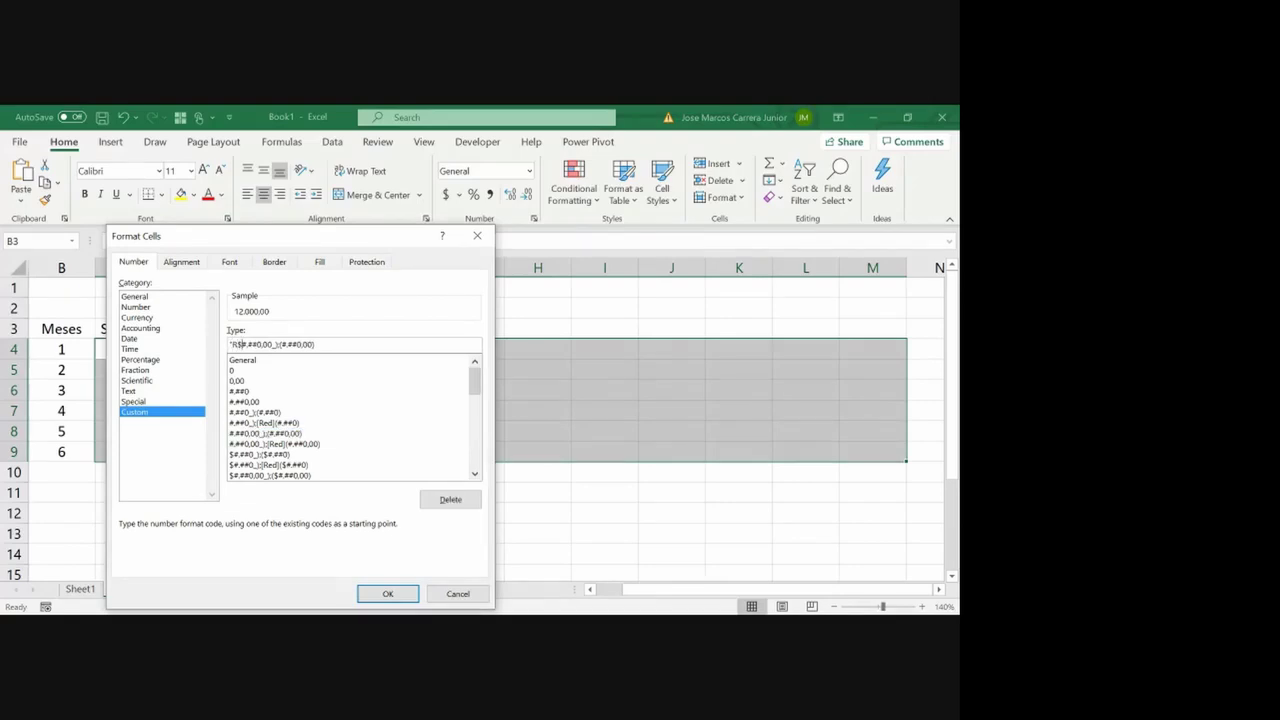
{"action": "type", "text": " \""}
{"action": "key", "text": "Return"}
Make the headers in B3:C3 bold with top and bottom borders, and delete the empty row 2 above them
{"action": "left_click_drag", "start_coordinate": [128, 329], "coordinate": [233, 329]}
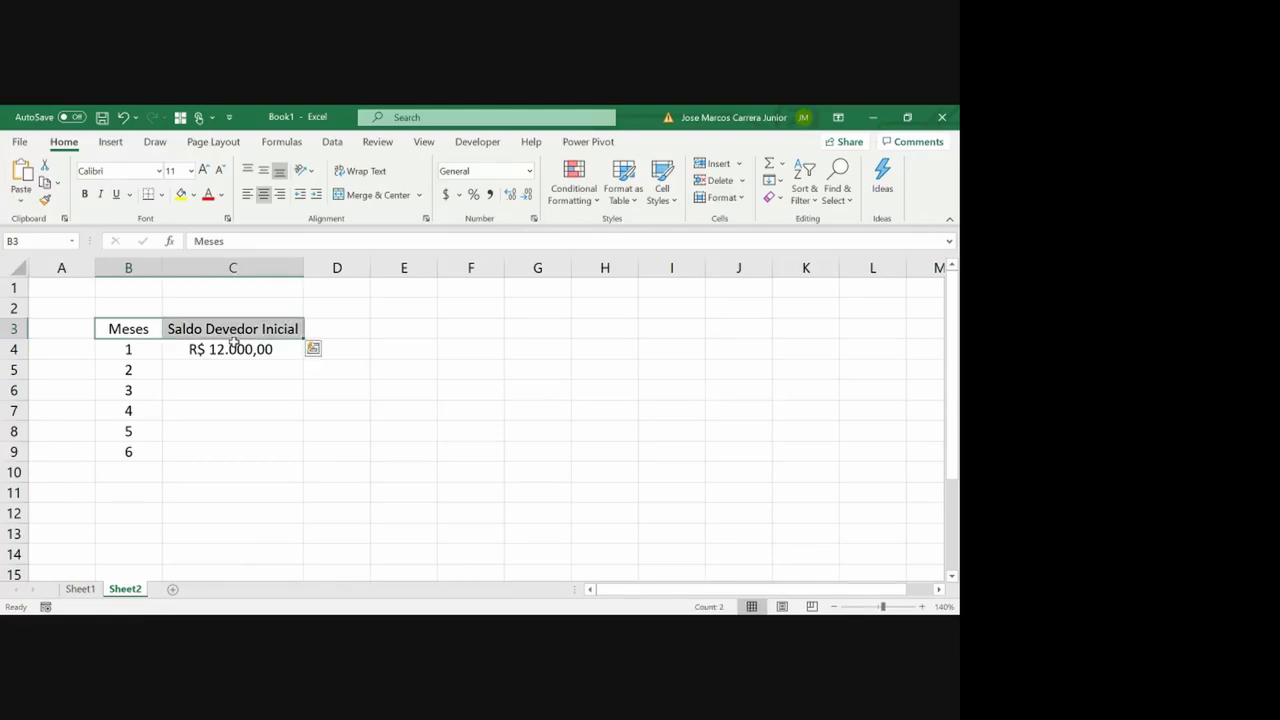
{"action": "left_click", "coordinate": [84, 194]}
{"action": "left_click", "coordinate": [161, 194]}
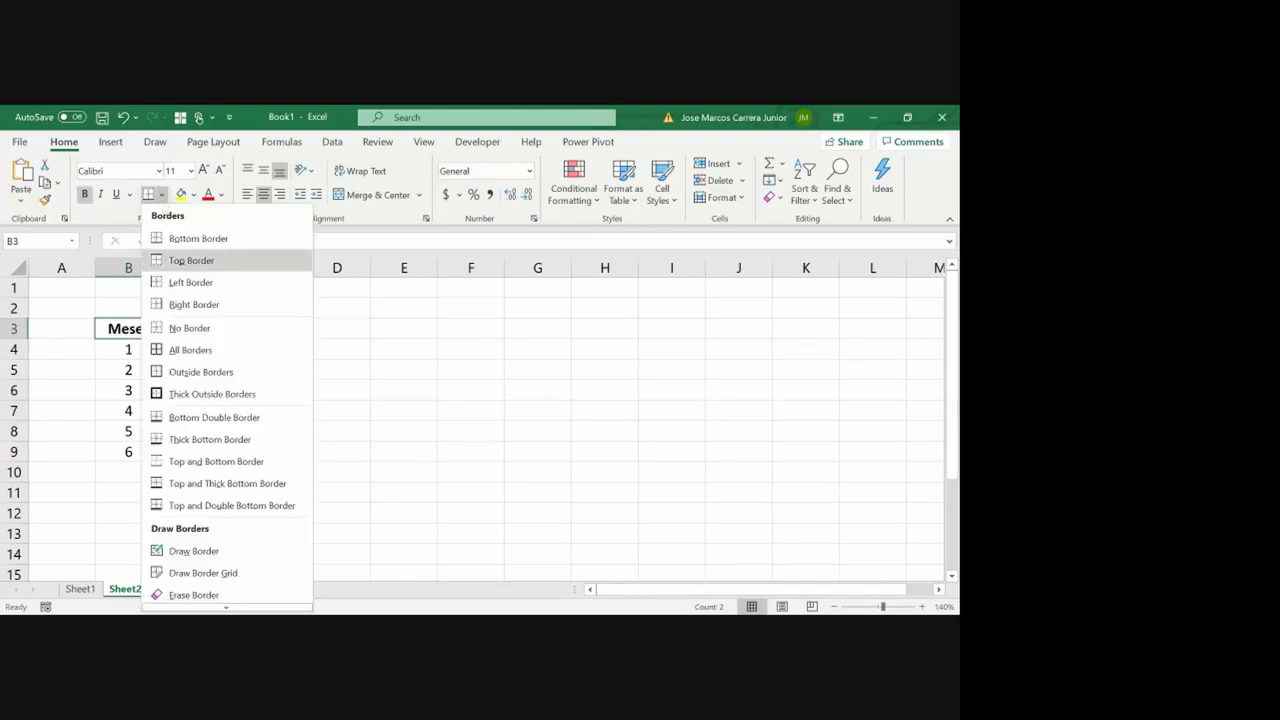
{"action": "left_click", "coordinate": [190, 349]}
{"action": "left_click", "coordinate": [15, 308]}
{"action": "key", "text": "ctrl+minus"}
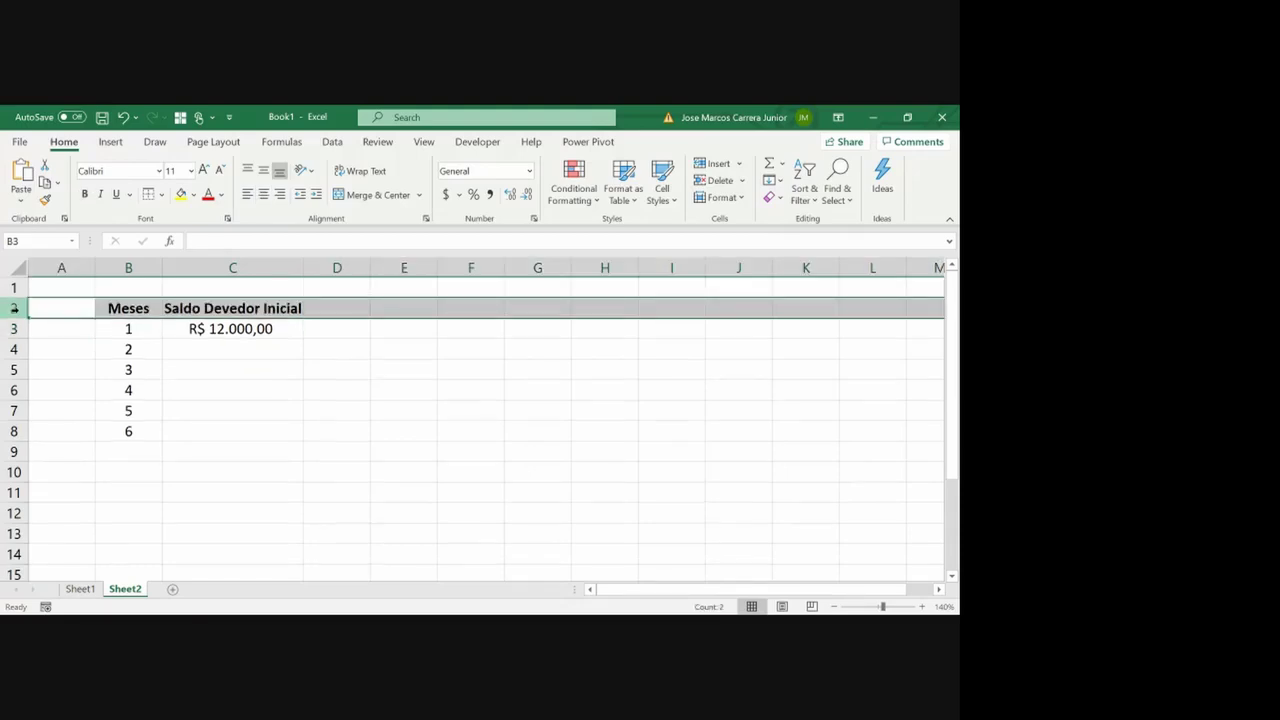
Add a bottom border under the month 6 row in B8:C8
{"action": "key", "text": "shift+Right"}
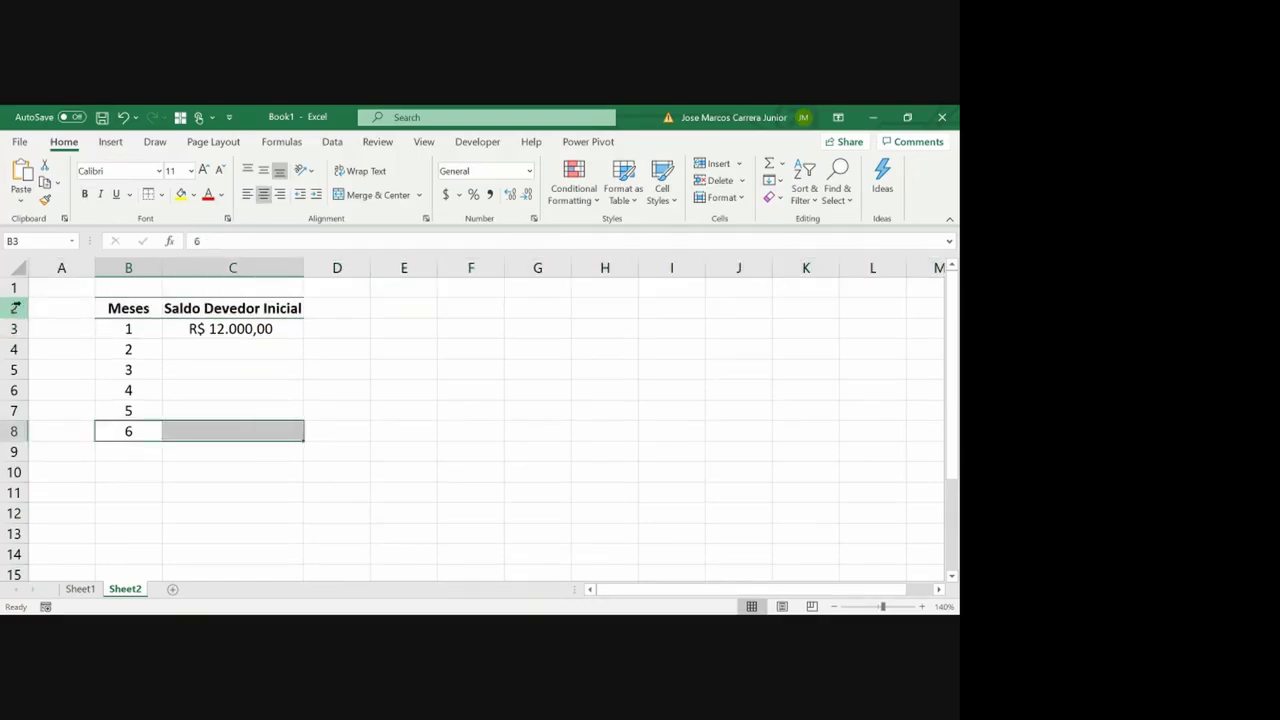
{"action": "left_click", "coordinate": [163, 195]}
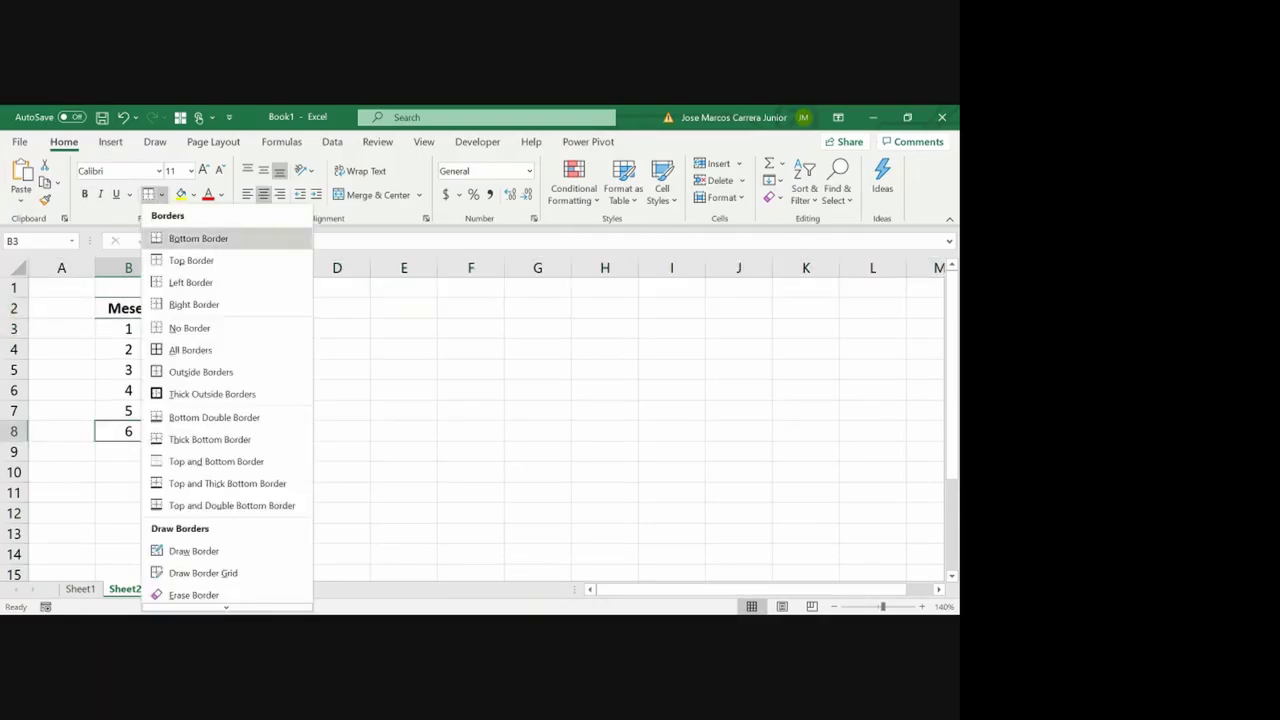
{"action": "left_click", "coordinate": [173, 237]}
Copy the Saldo Devedor Inicial column C2:C8 into column D, starting at D2
{"action": "key", "text": "ctrl+Up"}
{"action": "key", "text": "Up"}
{"action": "key", "text": "Right"}
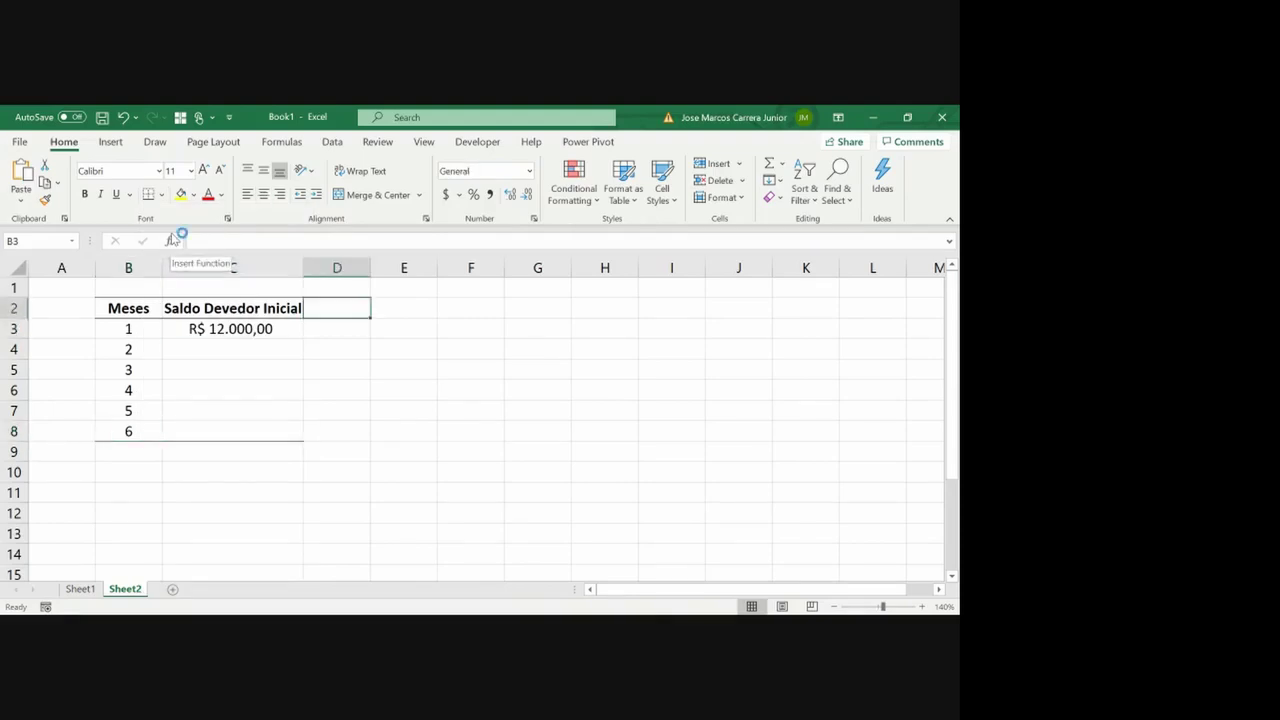
{"action": "key", "text": "Left"}
{"action": "key", "text": "shift+Down"}
{"action": "key", "text": "shift+Down"}
{"action": "key", "text": "shift+Down"}
{"action": "key", "text": "shift+Down"}
{"action": "key", "text": "shift+Down"}
{"action": "key", "text": "shift+Down"}
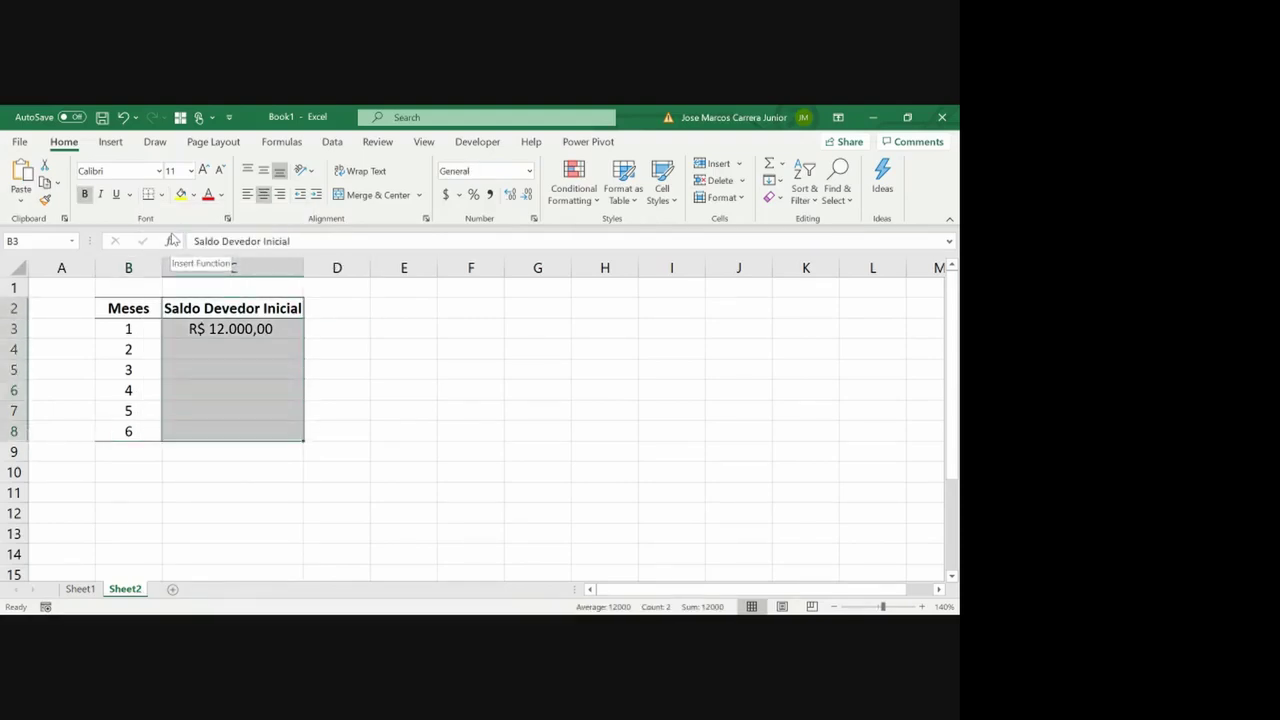
{"action": "key", "text": "ctrl+c"}
{"action": "key", "text": "Right"}
{"action": "key", "text": "ctrl+v"}
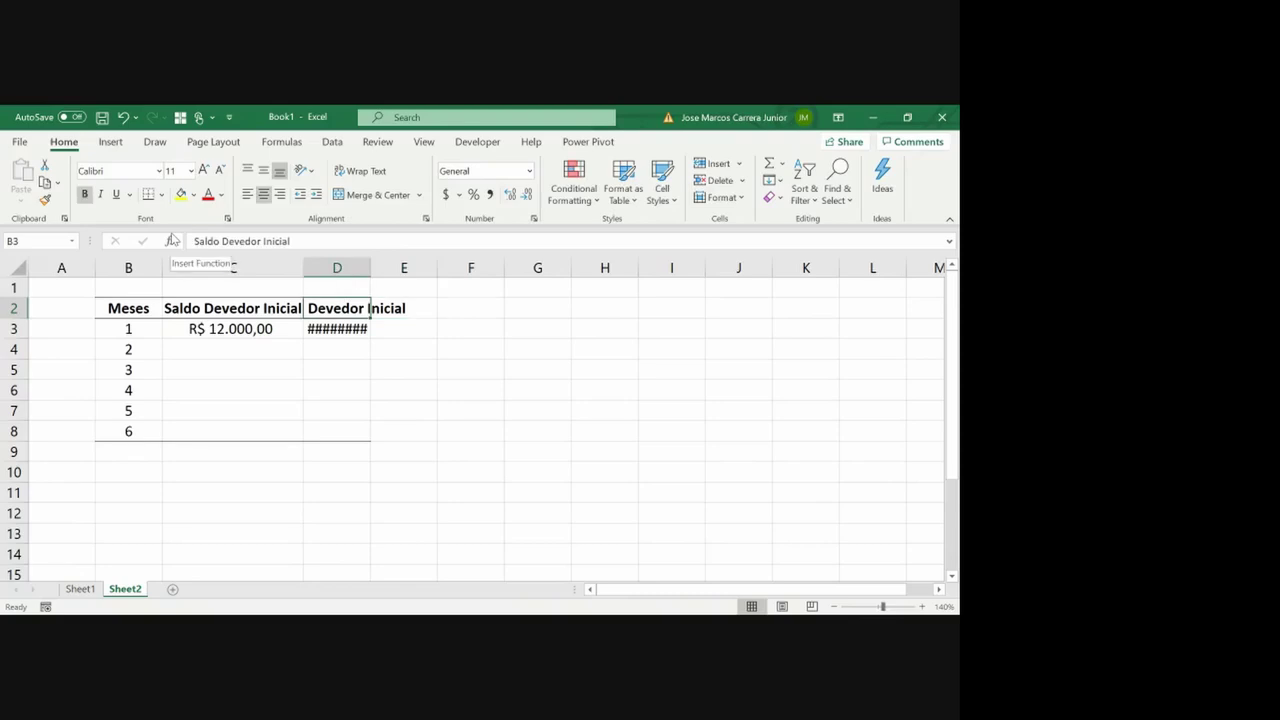
Change the header in D2 to "PMTs", widen column C slightly and fit column D's width to its contents
{"action": "type", "text": "PMTs"}
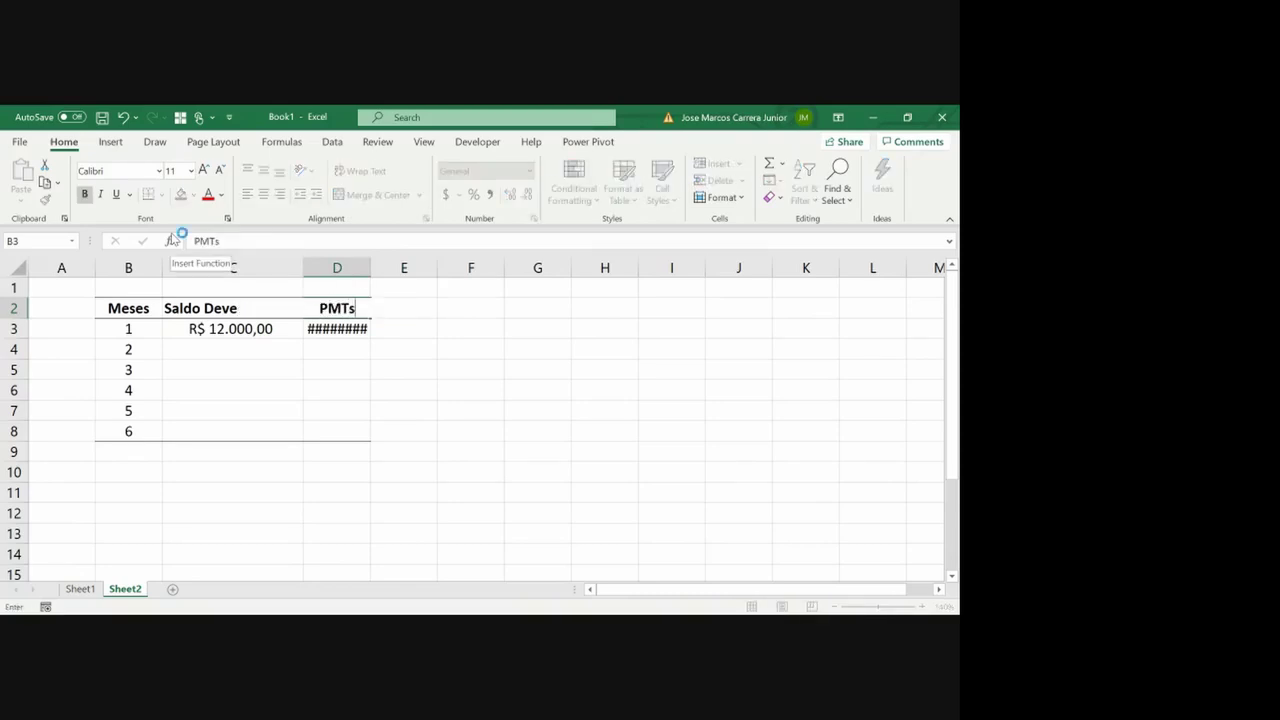
{"action": "key", "text": "Return"}
{"action": "left_click_drag", "start_coordinate": [305, 267], "coordinate": [308, 267]}
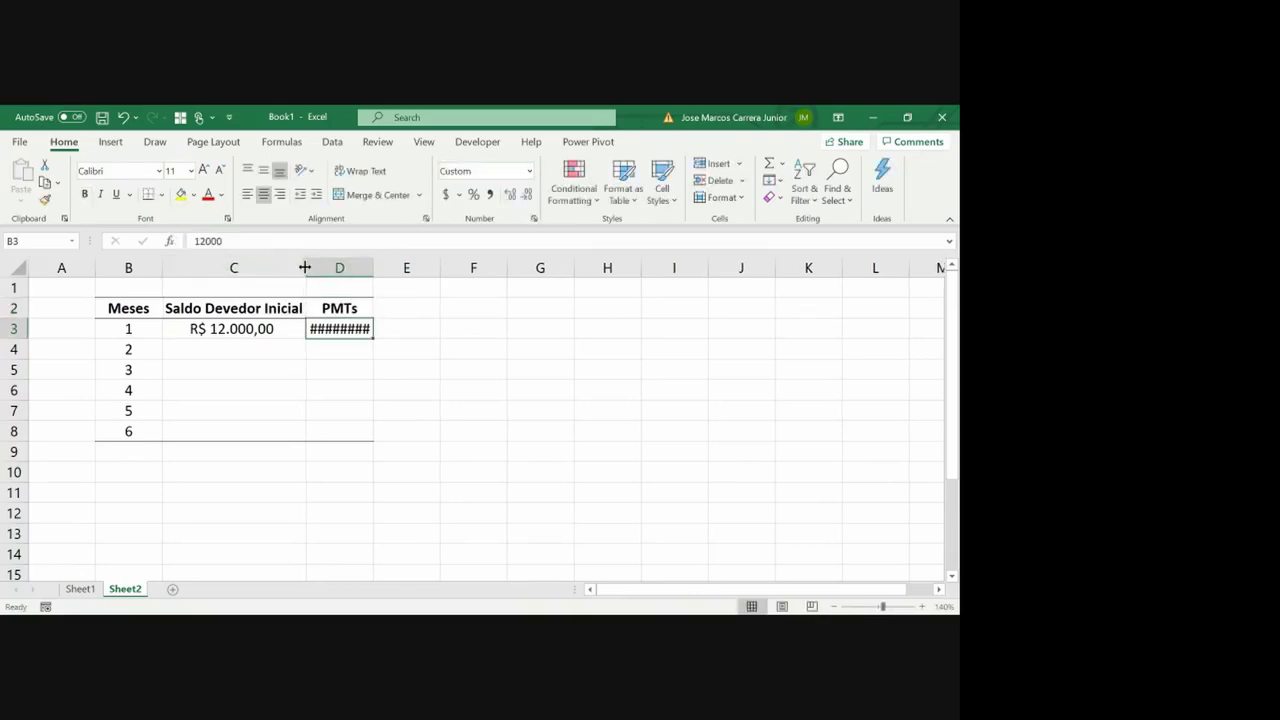
{"action": "double_click", "coordinate": [372, 267]}
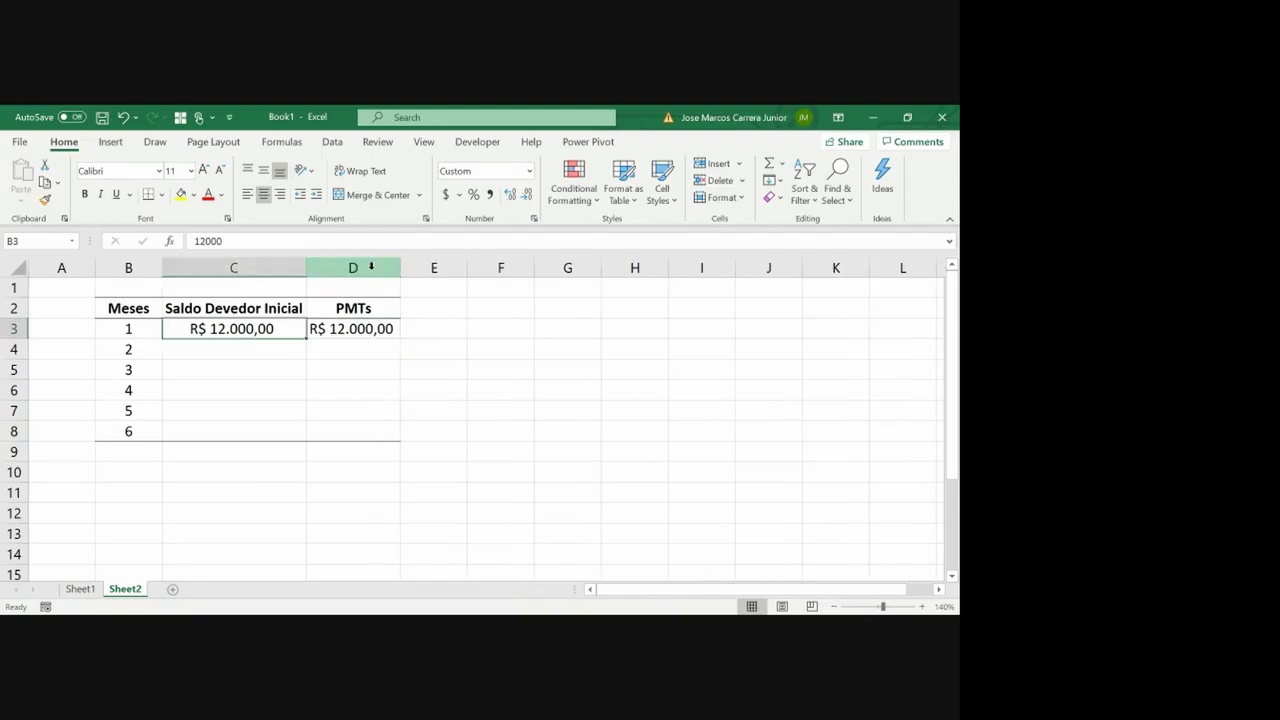
Calculate the month 1 installment in D3 with =PMT(1,4%;6;C3)
{"action": "type", "text": "="}
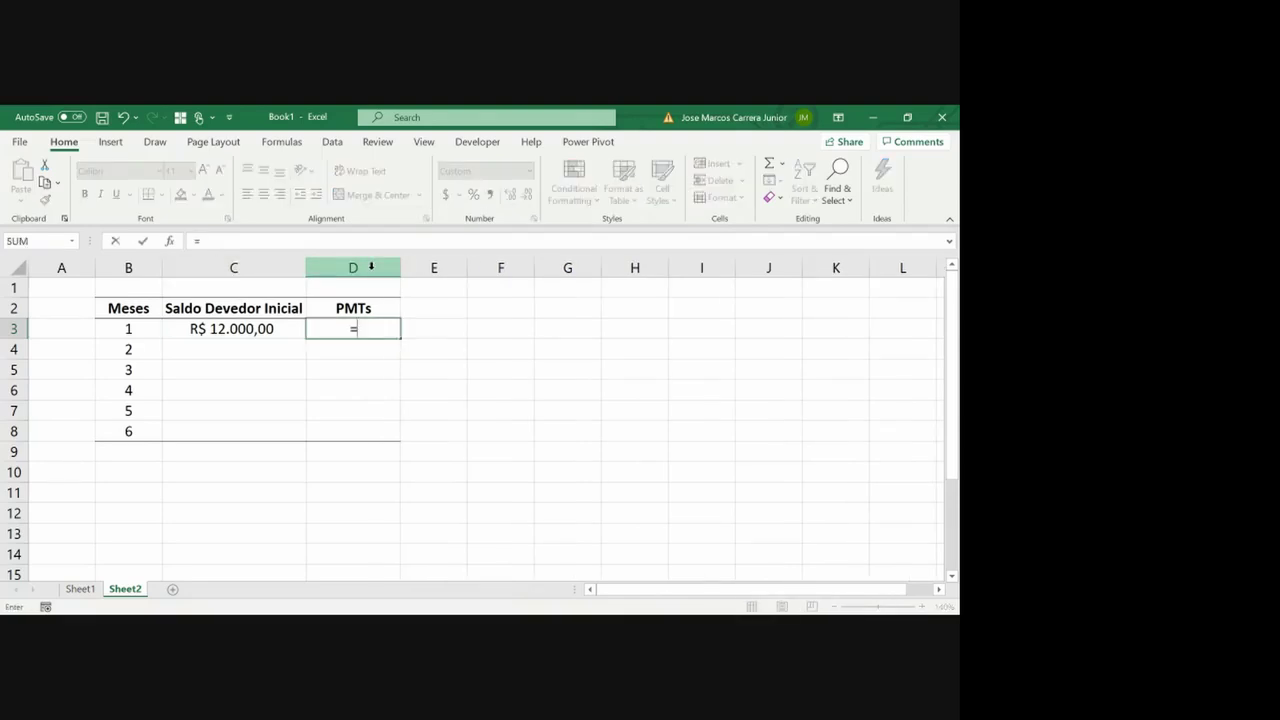
{"action": "type", "text": "m"}
{"action": "type", "text": "pmt("}
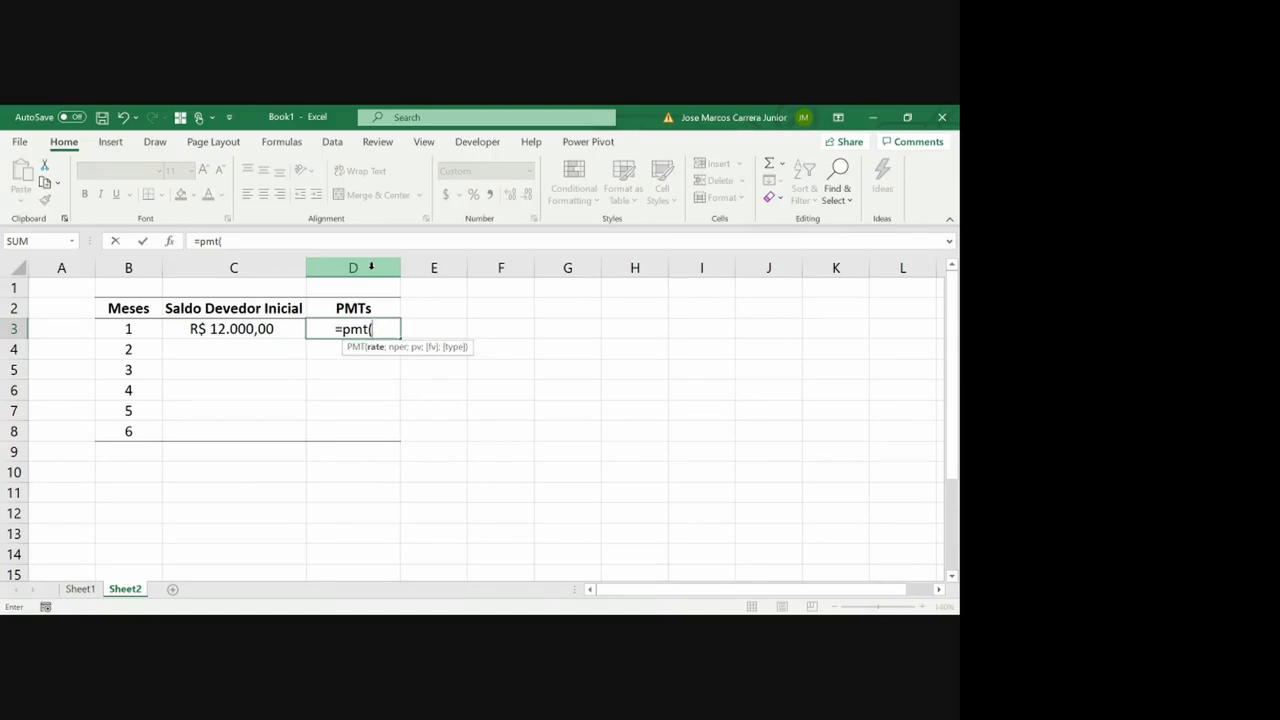
{"action": "type", "text": "1,4%"}
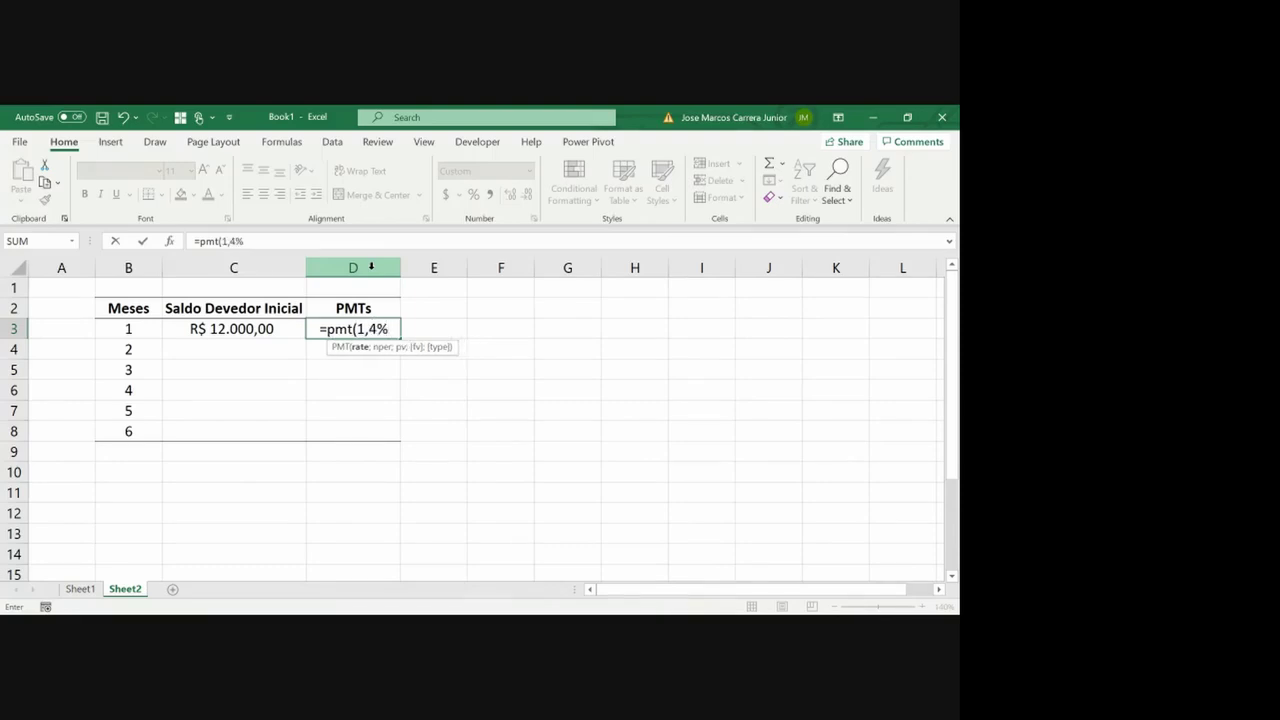
{"action": "type", "text": ";"}
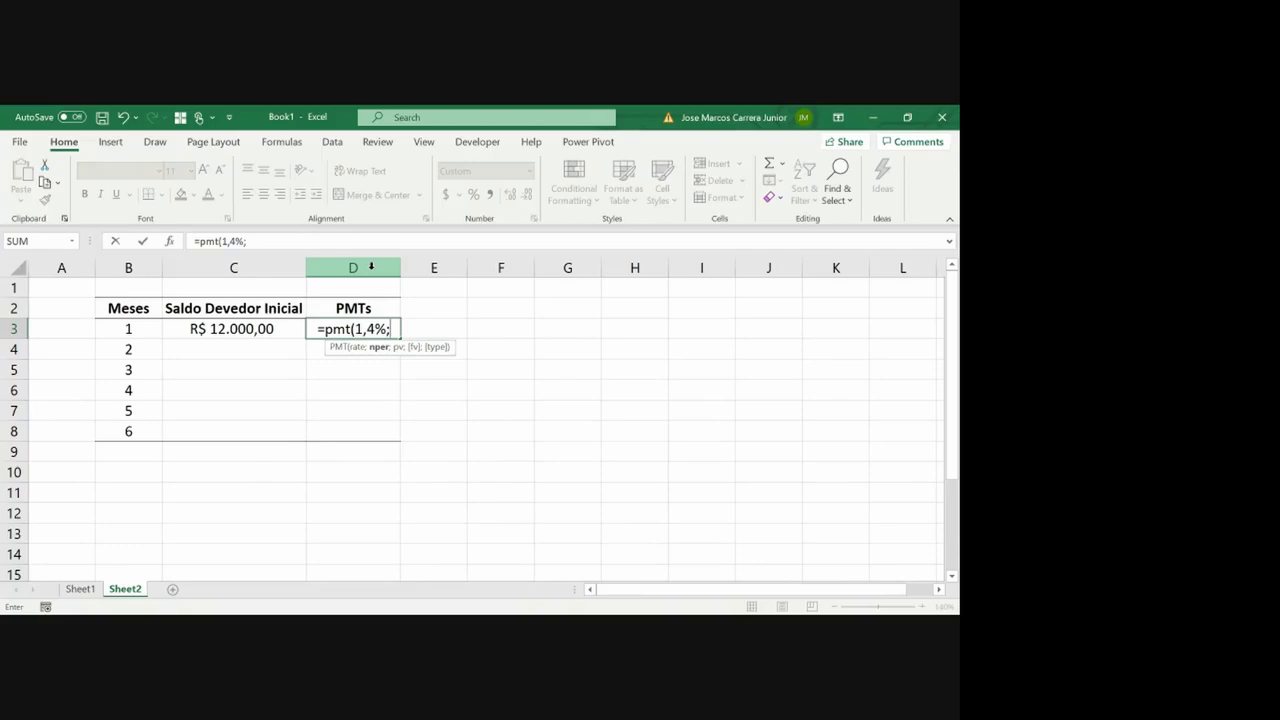
{"action": "type", "text": "6"}
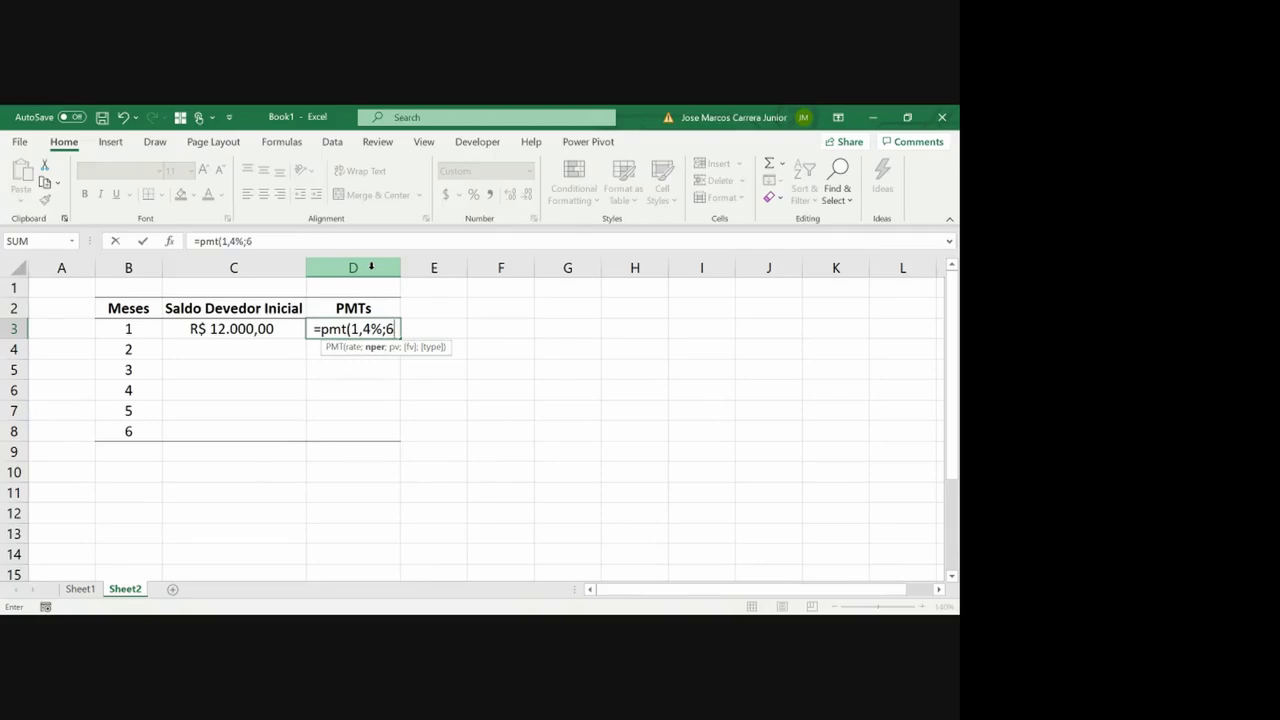
{"action": "type", "text": ";"}
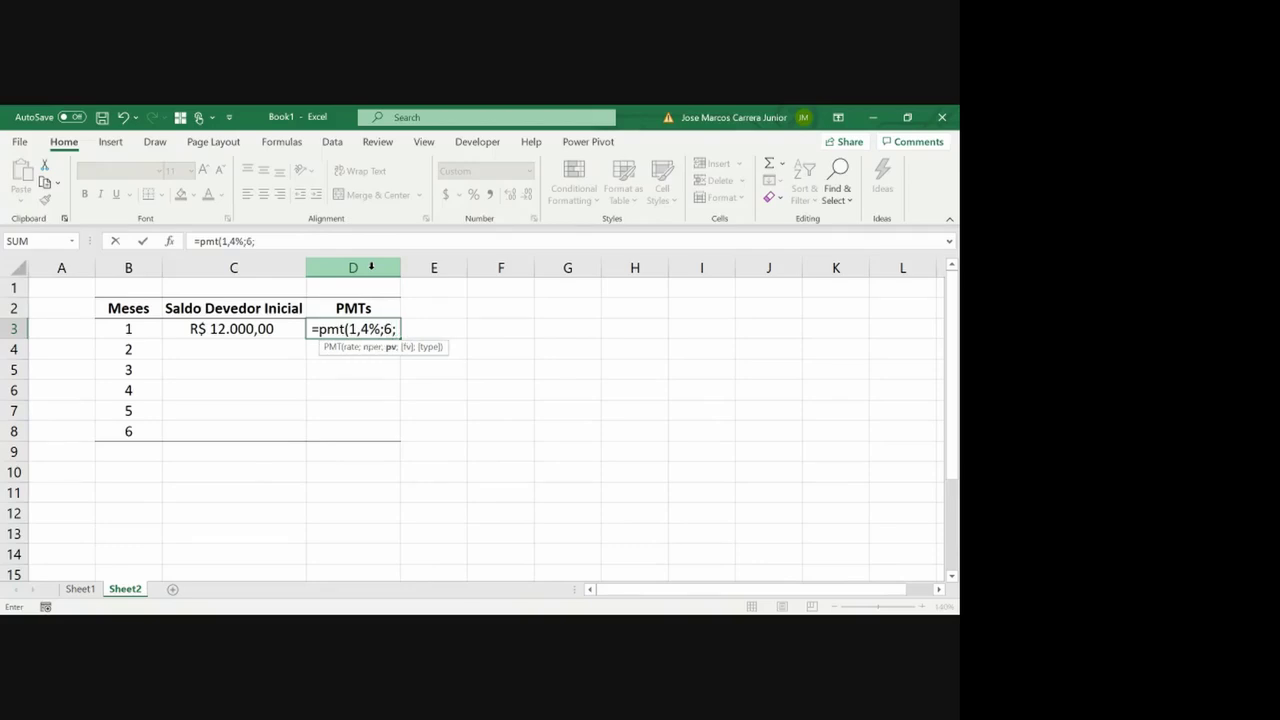
{"action": "key", "text": "Left"}
{"action": "type", "text": ")"}
{"action": "key", "text": "Return"}
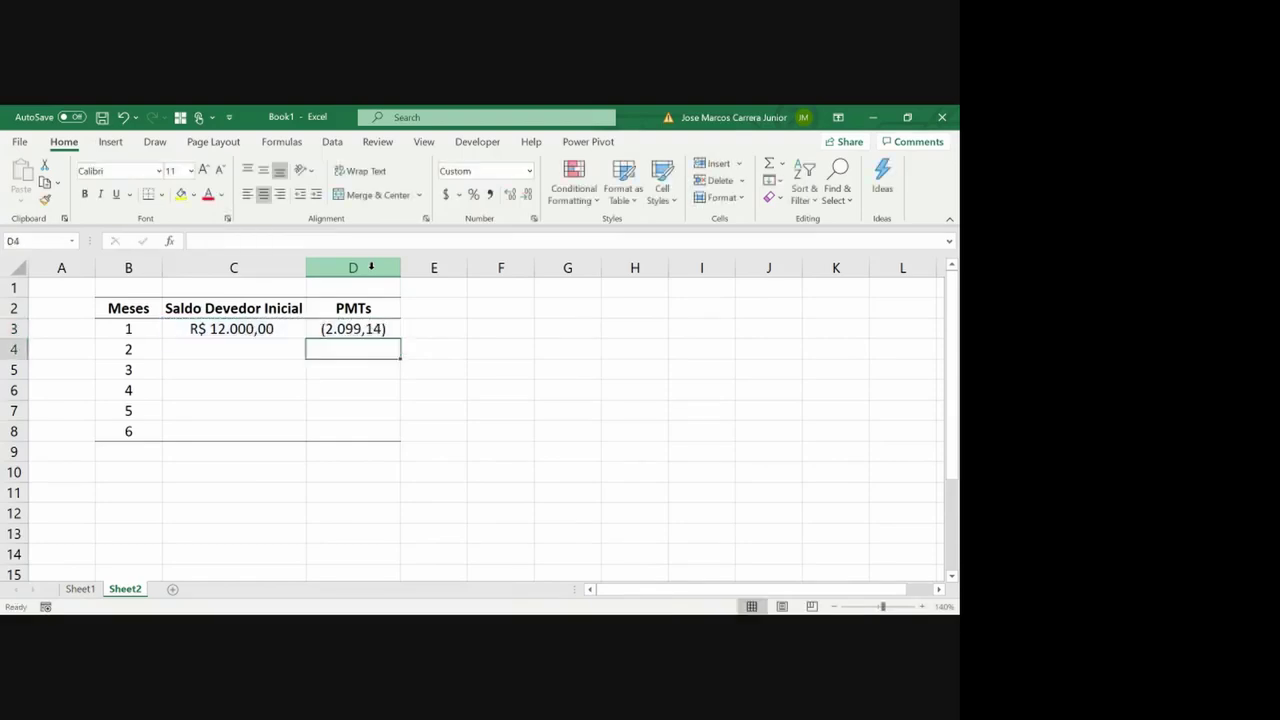
Make the month 1 installment positive by changing the formula in D3 to =-PMT(1,4%;6;C3)
{"action": "key", "text": "Up"}
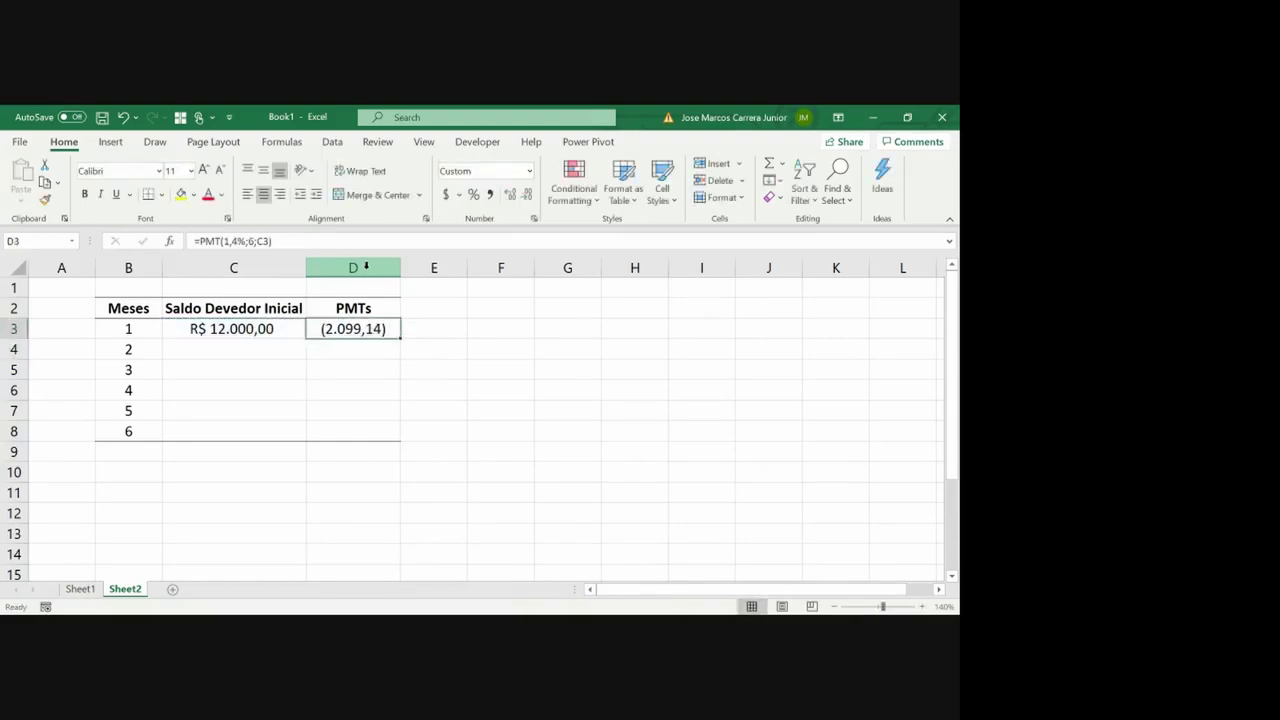
{"action": "left_click", "coordinate": [202, 240]}
{"action": "type", "text": "-"}
{"action": "key", "text": "Return"}
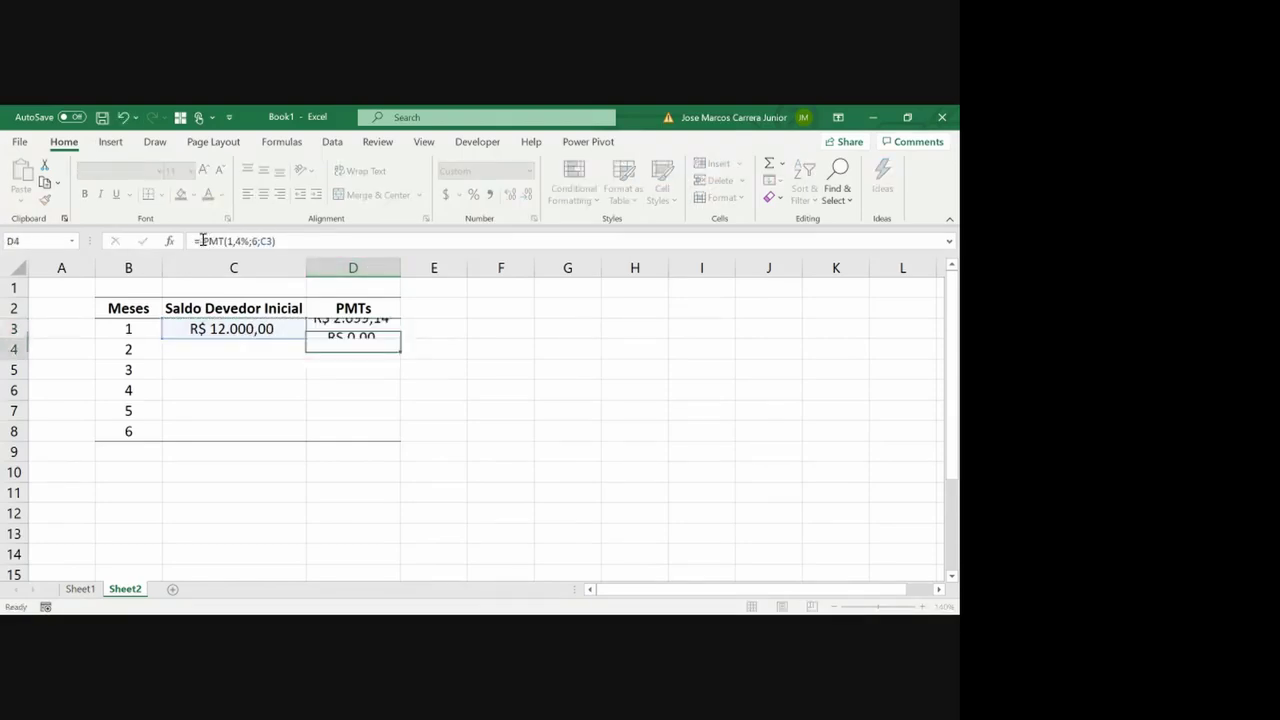
{"action": "key", "text": "Up"}
Fill the installments for months 2 to 6 in D4:D8, each referencing the cell directly above it
{"action": "key", "text": "Down"}
{"action": "type", "text": "="}
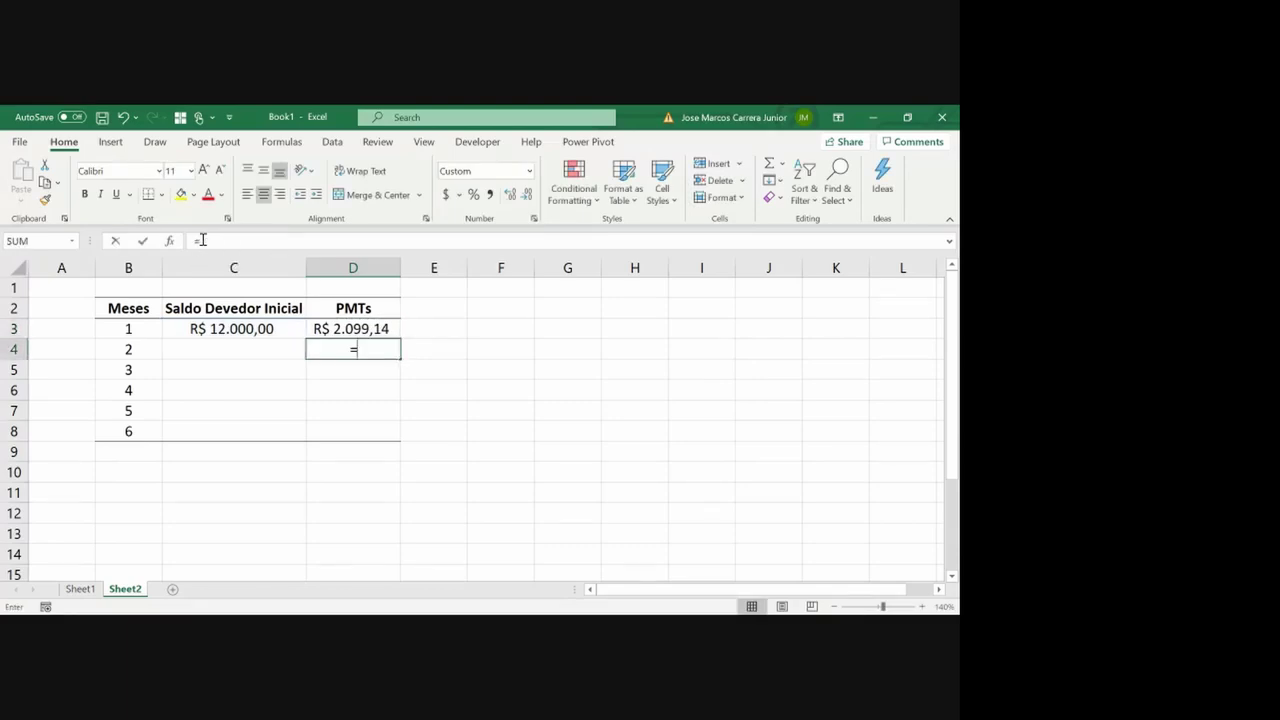
{"action": "key", "text": "Up"}
{"action": "key", "text": "Return"}
{"action": "type", "text": "="}
{"action": "key", "text": "Up"}
{"action": "key", "text": "Return"}
{"action": "type", "text": "="}
{"action": "key", "text": "Up"}
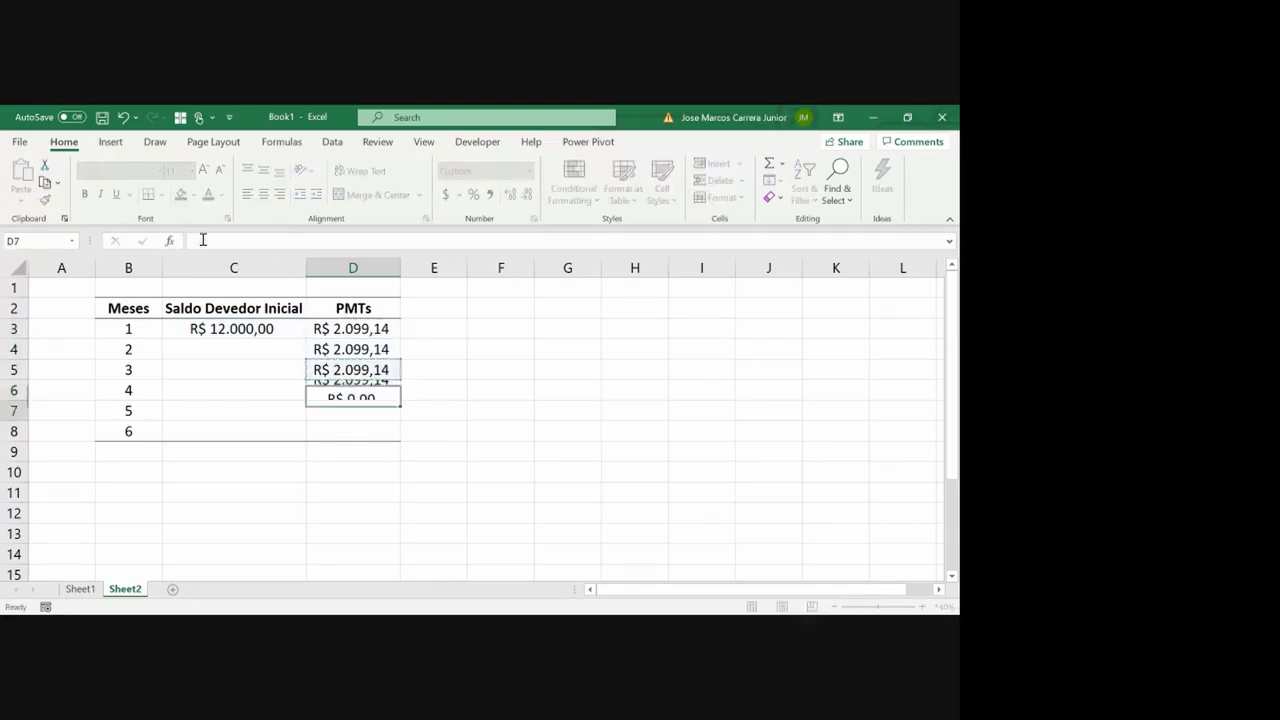
{"action": "key", "text": "Return"}
{"action": "type", "text": "="}
{"action": "key", "text": "Up"}
{"action": "key", "text": "Return"}
{"action": "type", "text": "="}
{"action": "key", "text": "Up"}
{"action": "key", "text": "Return"}
Copy the PMTs column D2:D8 into columns E and F, starting at row 2
{"action": "key", "text": "ctrl+Up"}
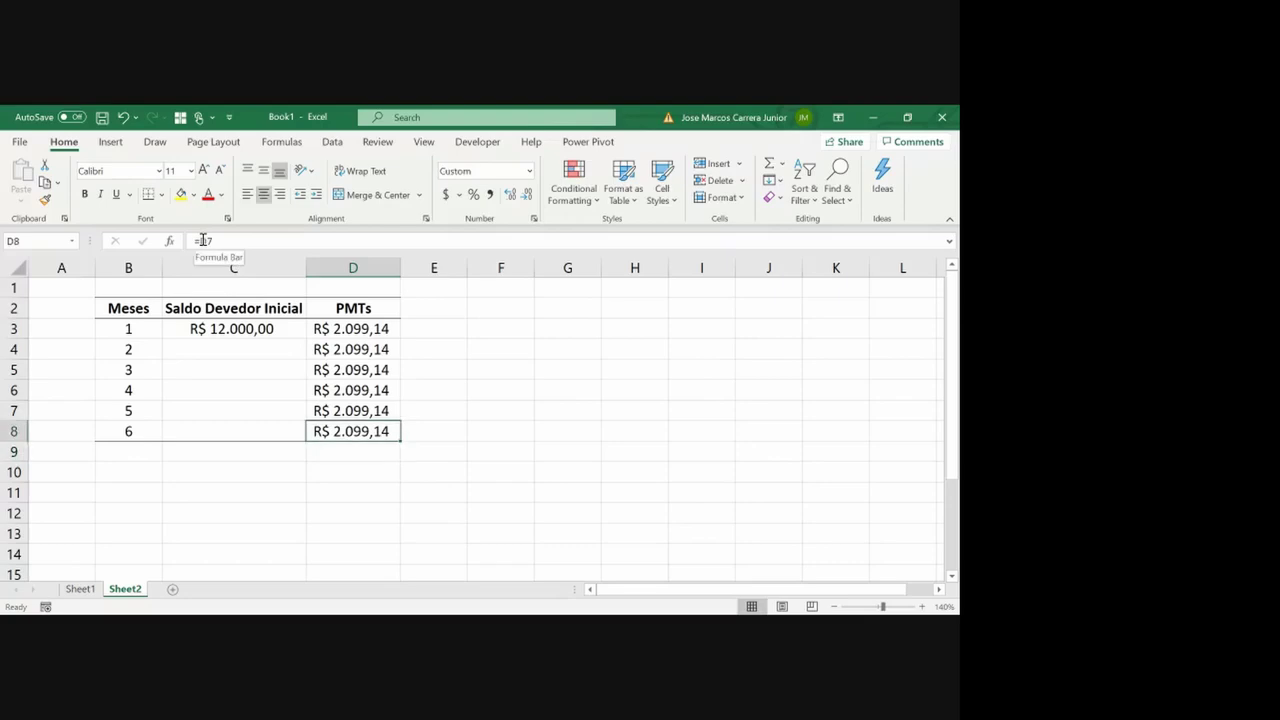
{"action": "key", "text": "ctrl+Up"}
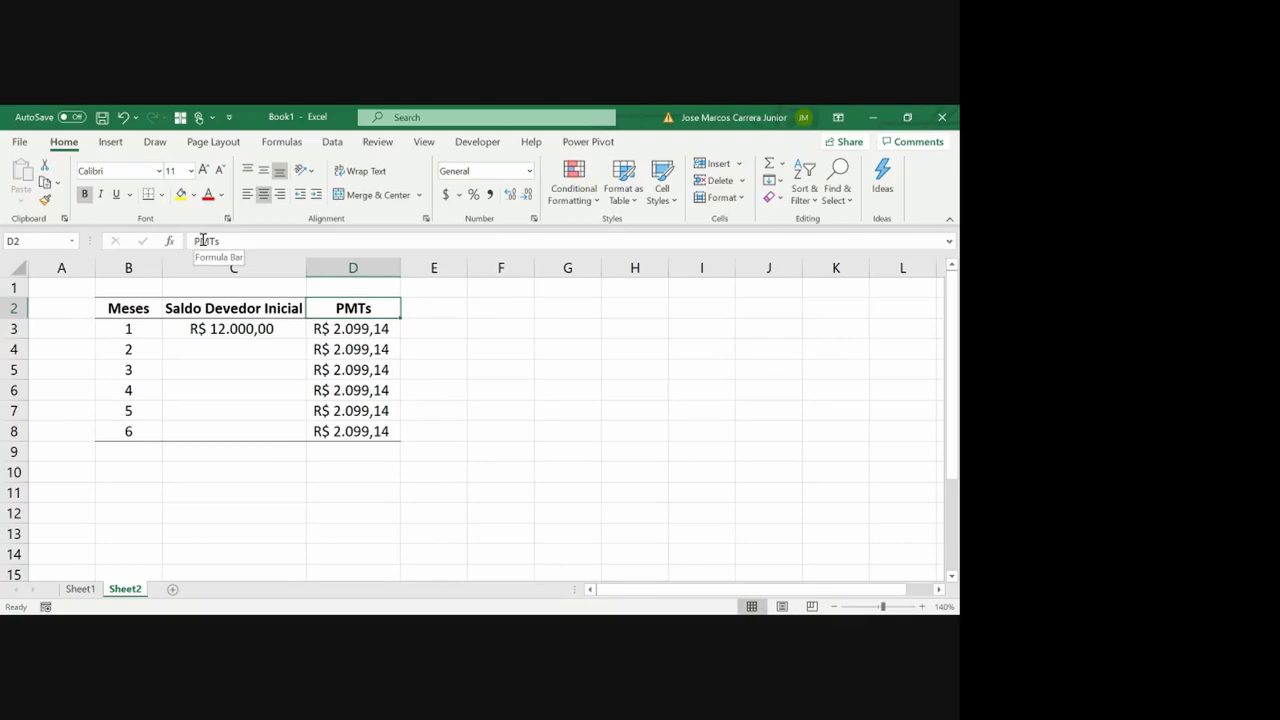
{"action": "key", "text": "ctrl+shift+Down"}
{"action": "key", "text": "ctrl+c"}
{"action": "key", "text": "Right"}
{"action": "key", "text": "ctrl+v"}
{"action": "key", "text": "Right"}
{"action": "key", "text": "ctrl+v"}
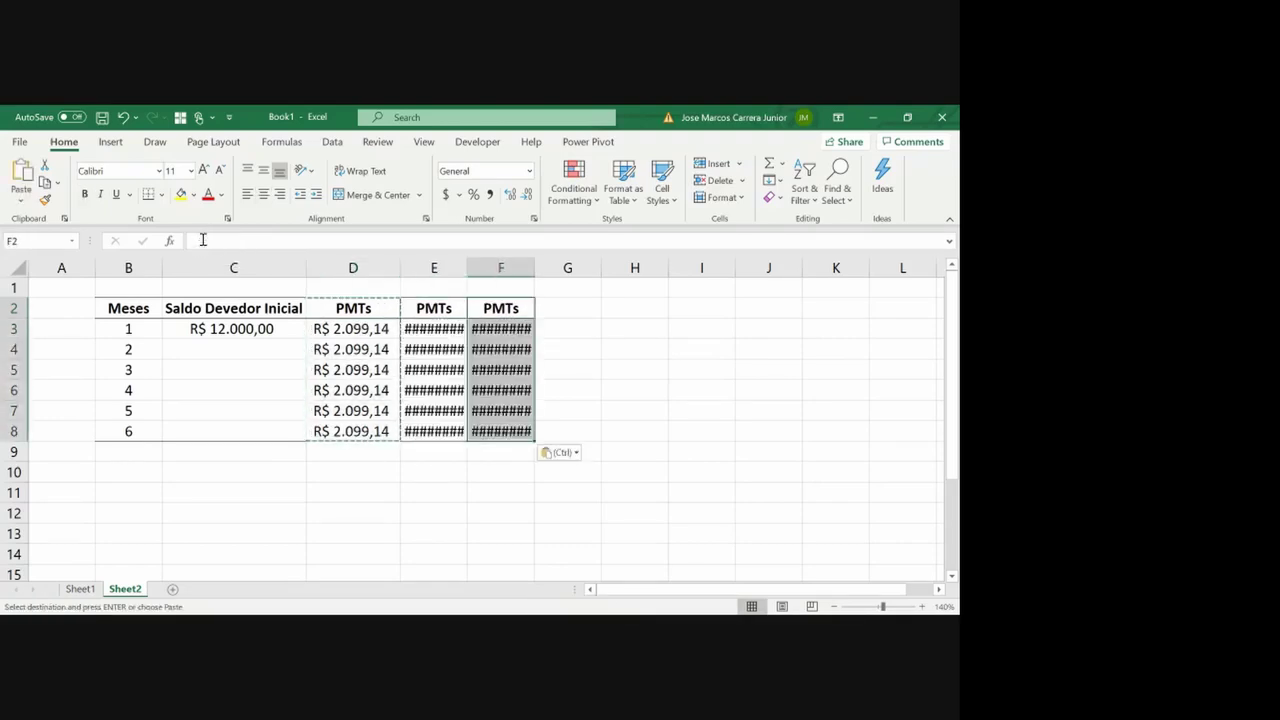
{"action": "key", "text": "Escape"}
Change the header in E2 to "Juros" and clear the copied contents of E3:F8
{"action": "key", "text": "Left"}
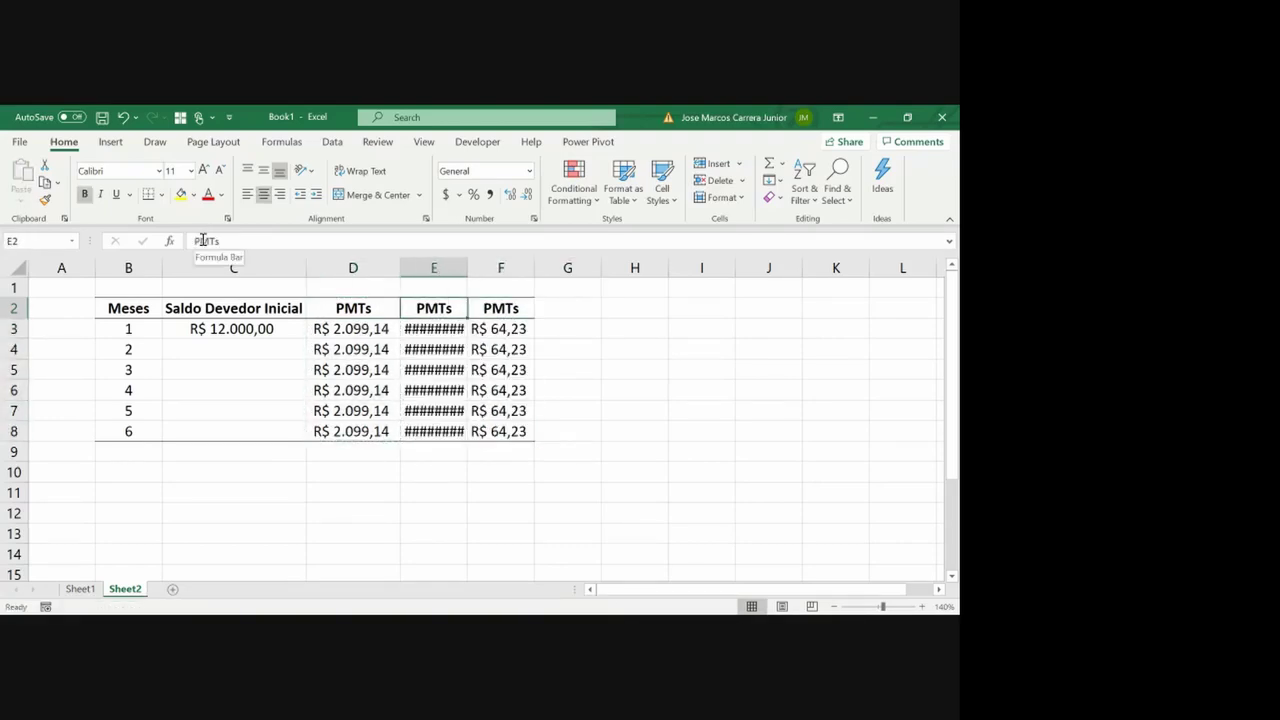
{"action": "type", "text": "Juros"}
{"action": "key", "text": "Return"}
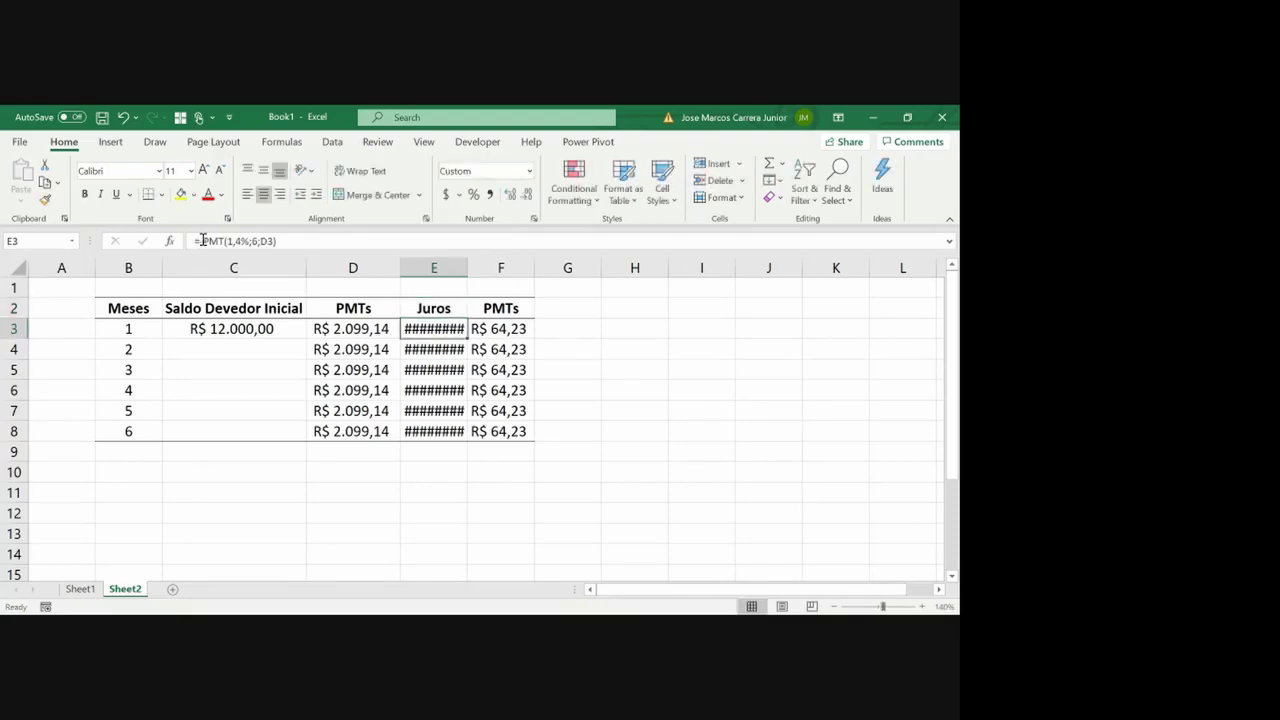
{"action": "key", "text": "ctrl+shift+Down"}
{"action": "key", "text": "shift+Right"}
{"action": "key", "text": "Delete"}
Change the header in F2 to "Amortização" and fit column F's width to its contents
{"action": "key", "text": "Up"}
{"action": "key", "text": "Right"}
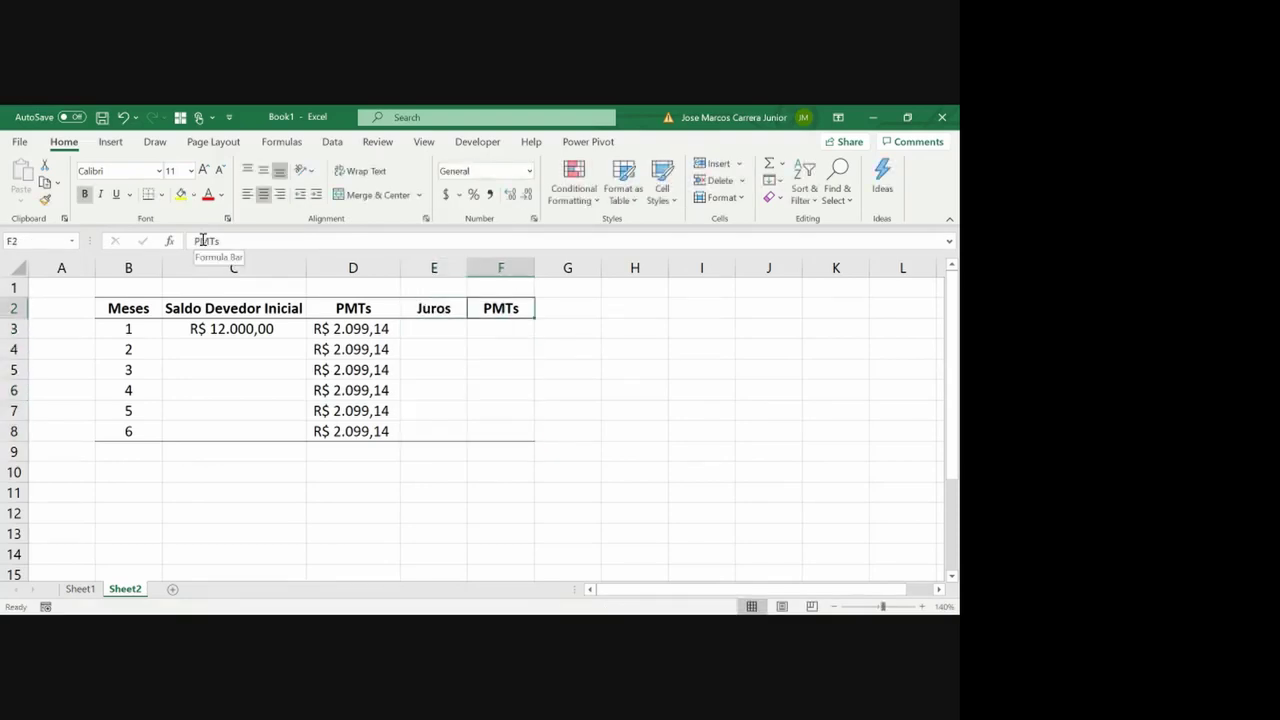
{"action": "type", "text": "Amort"}
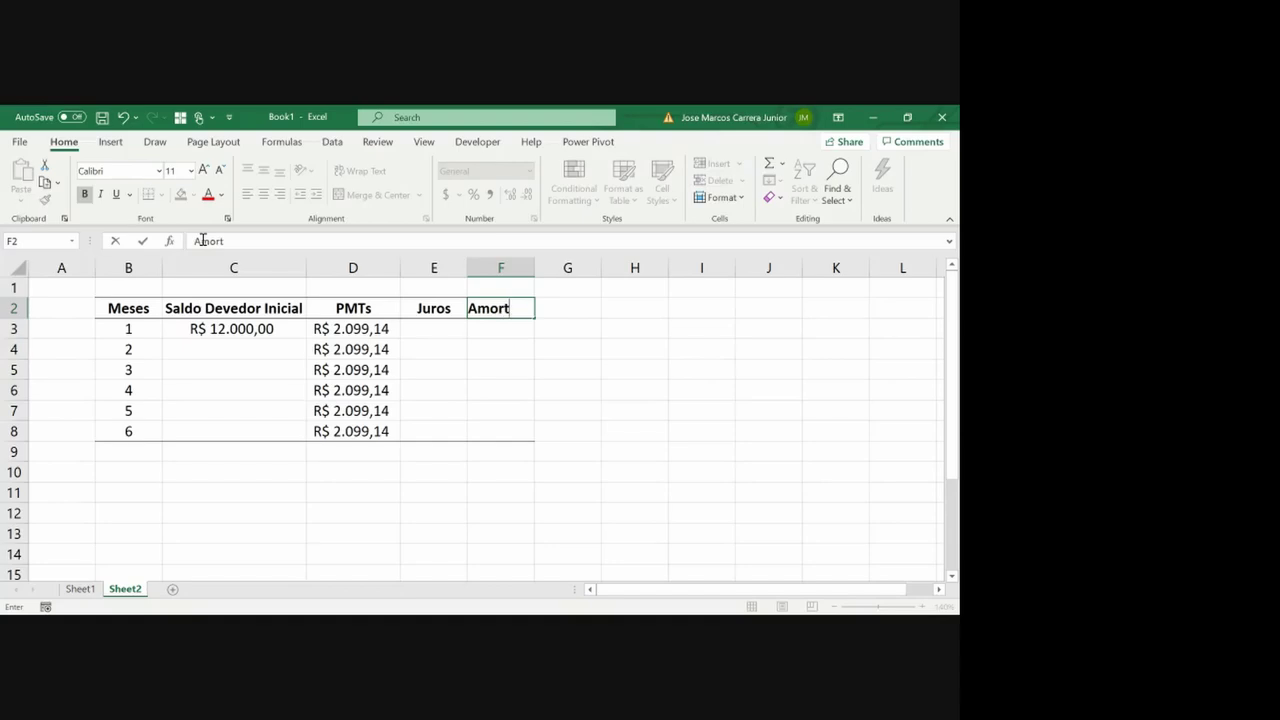
{"action": "type", "text": "ização"}
{"action": "key", "text": "Return"}
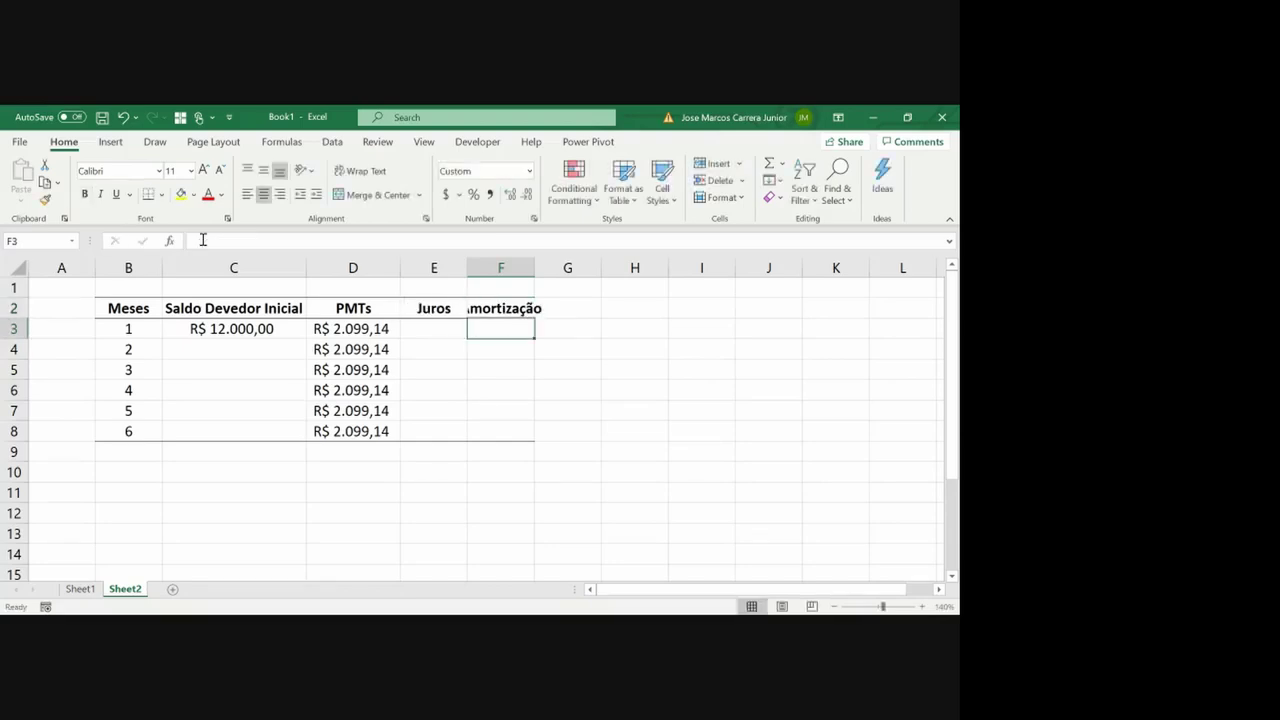
{"action": "double_click", "coordinate": [534, 267]}
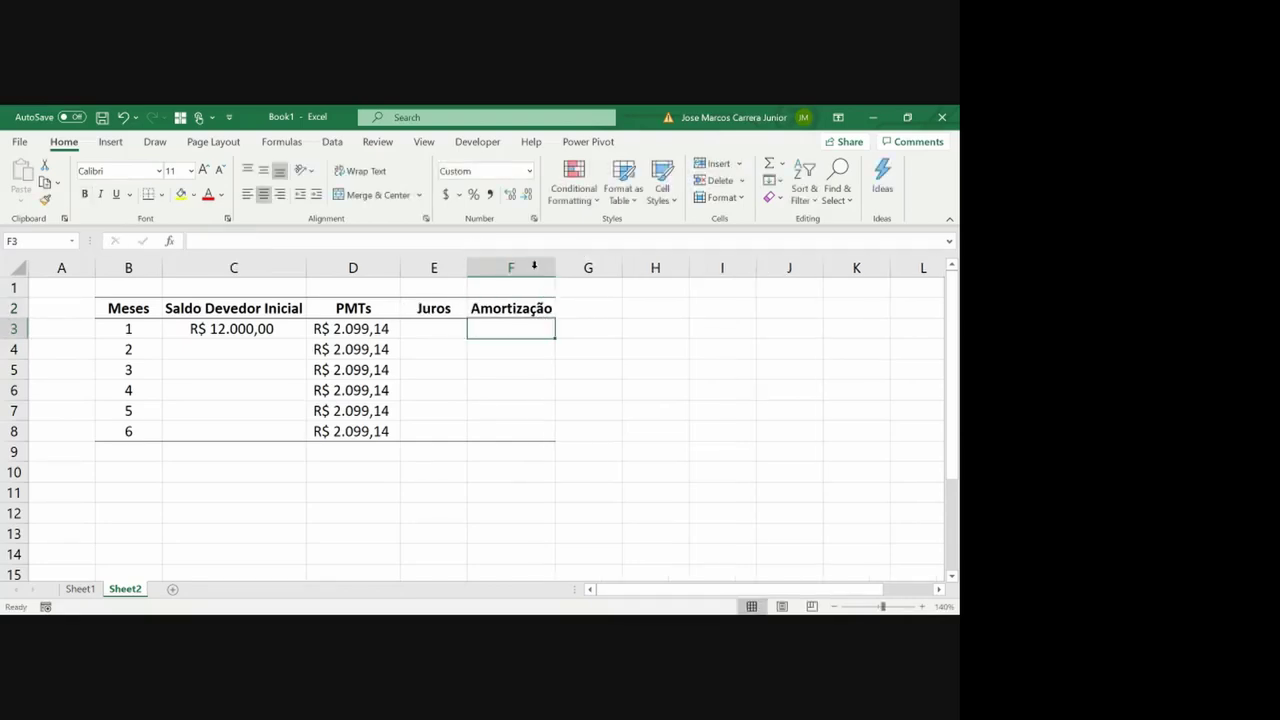
Calculate the month 1 interest in E3 with =1,4%*C3
{"action": "key", "text": "Left"}
{"action": "type", "text": "="}
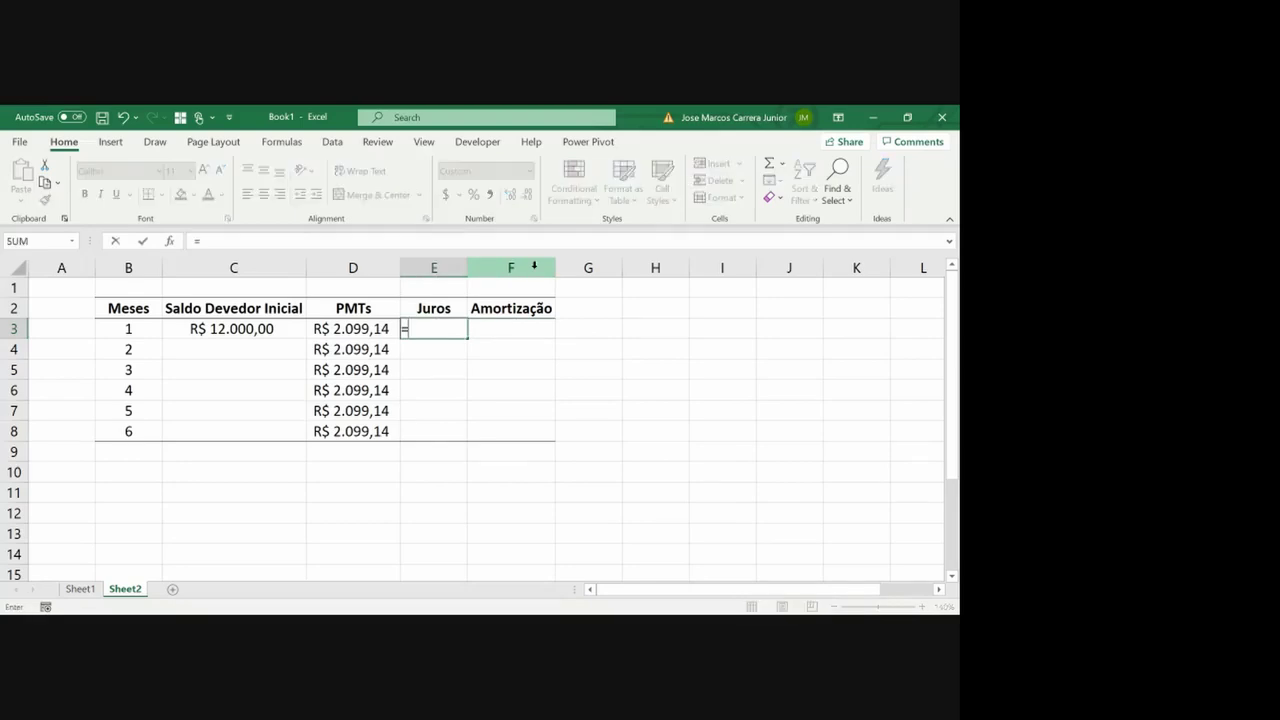
{"action": "type", "text": "1,55"}
{"action": "key", "text": "BackSpace"}
{"action": "type", "text": "4%*"}
{"action": "key", "text": "Left"}
{"action": "key", "text": "Left"}
{"action": "key", "text": "Return"}
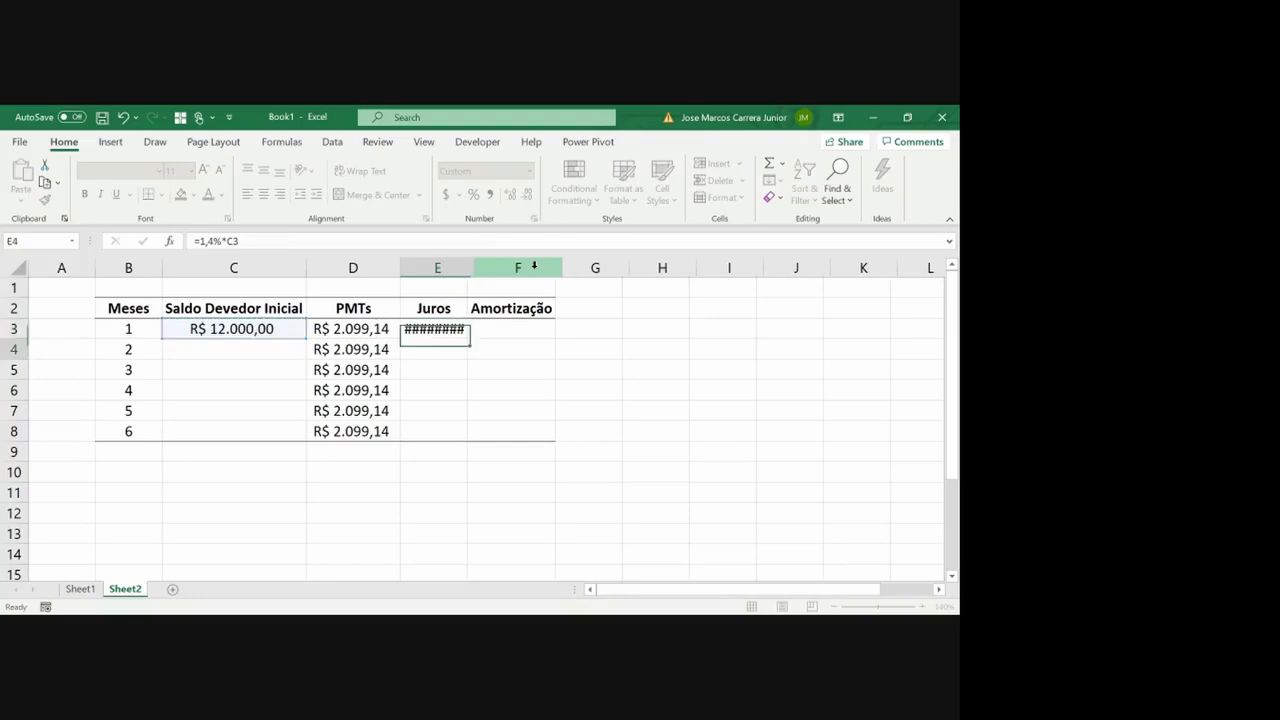
{"action": "key", "text": "Up"}
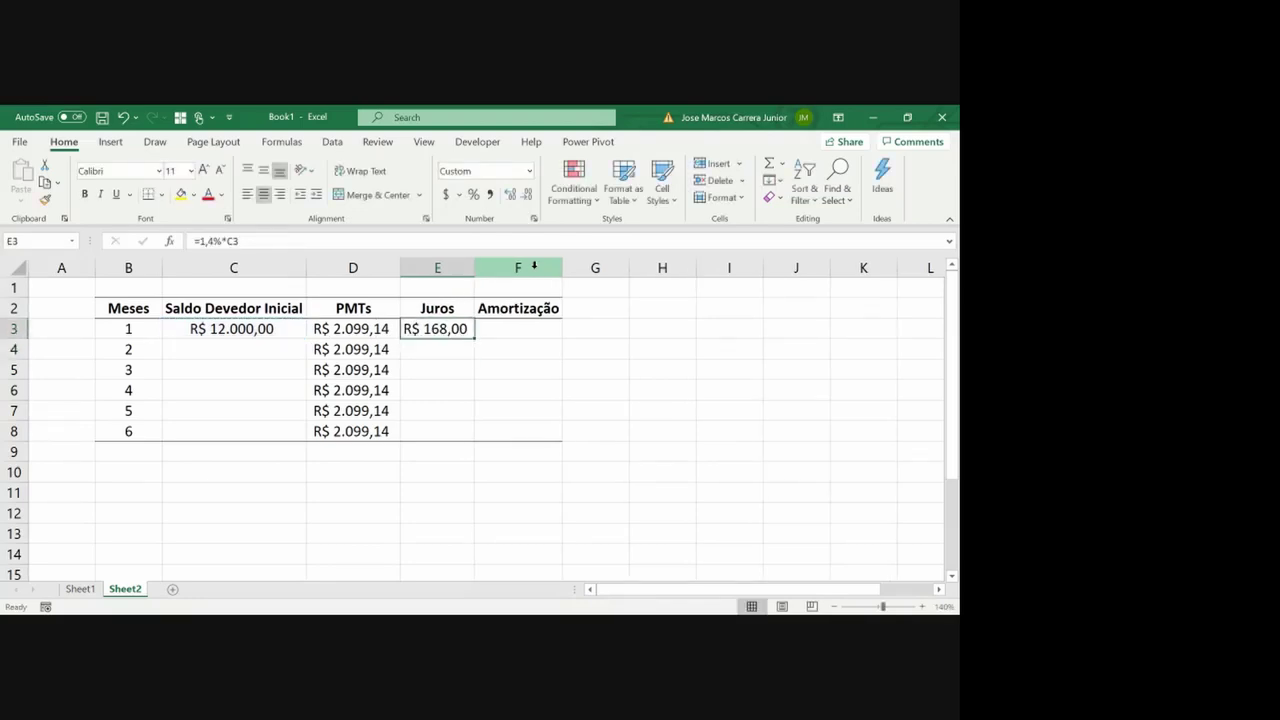
Calculate the month 1 amortization in F3 as installment minus interest with =D3-E3
{"action": "key", "text": "Left"}
{"action": "key", "text": "Right"}
{"action": "key", "text": "Right"}
{"action": "type", "text": "="}
{"action": "key", "text": "Left"}
{"action": "key", "text": "Left"}
{"action": "type", "text": "-"}
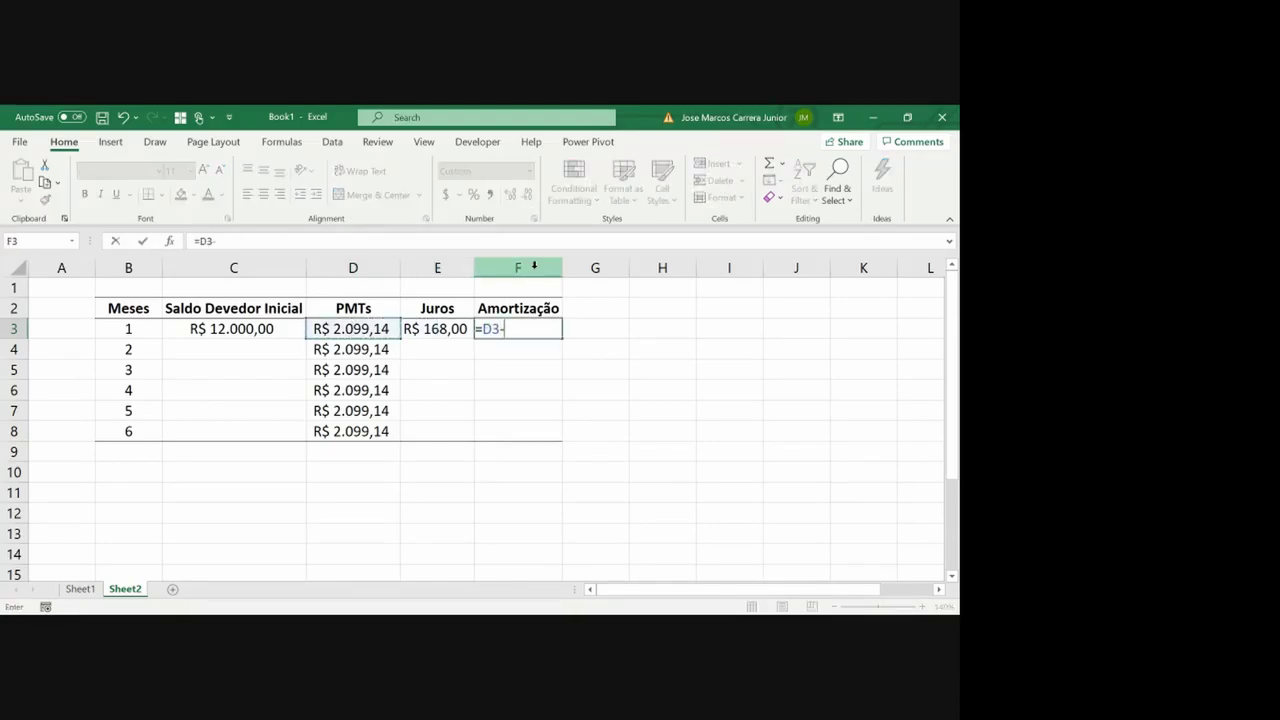
{"action": "key", "text": "Left"}
{"action": "key", "text": "Return"}
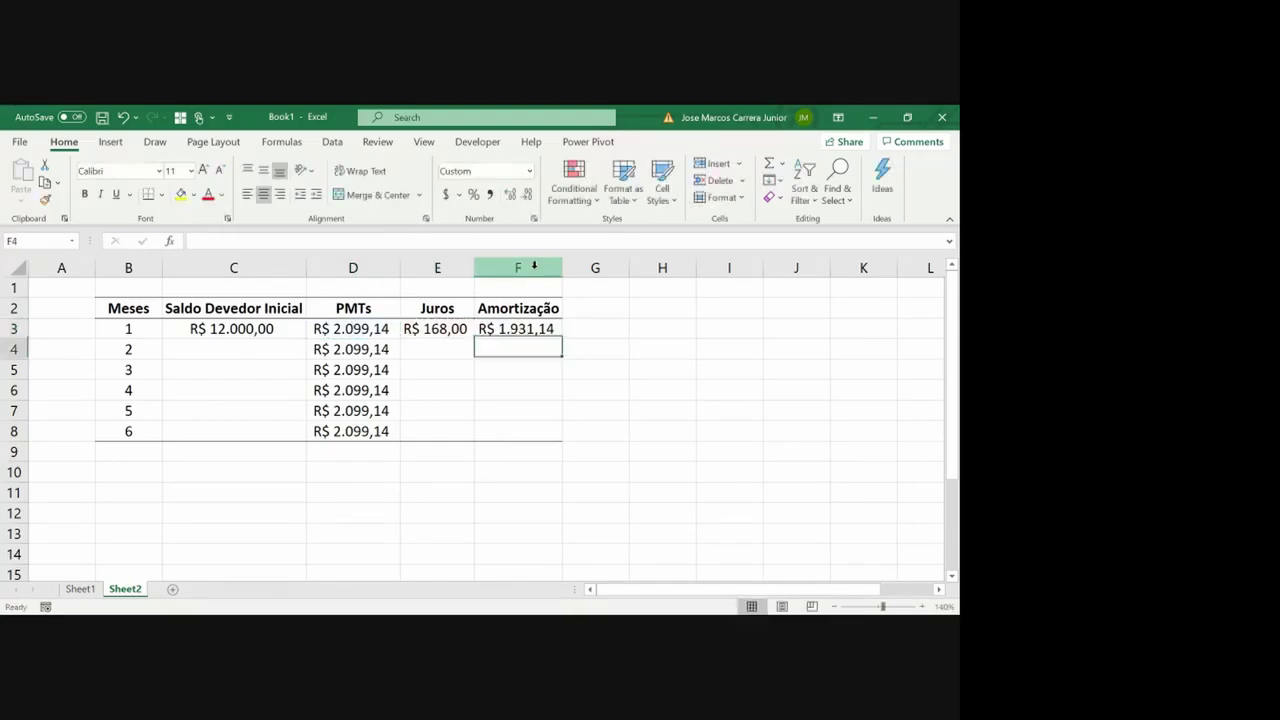
Copy the interest and amortization formulas from E3:F3 down through month 6 in row 8
{"action": "key", "text": "Up"}
{"action": "key", "text": "Left"}
{"action": "key", "text": "Left"}
{"action": "key", "text": "Right"}
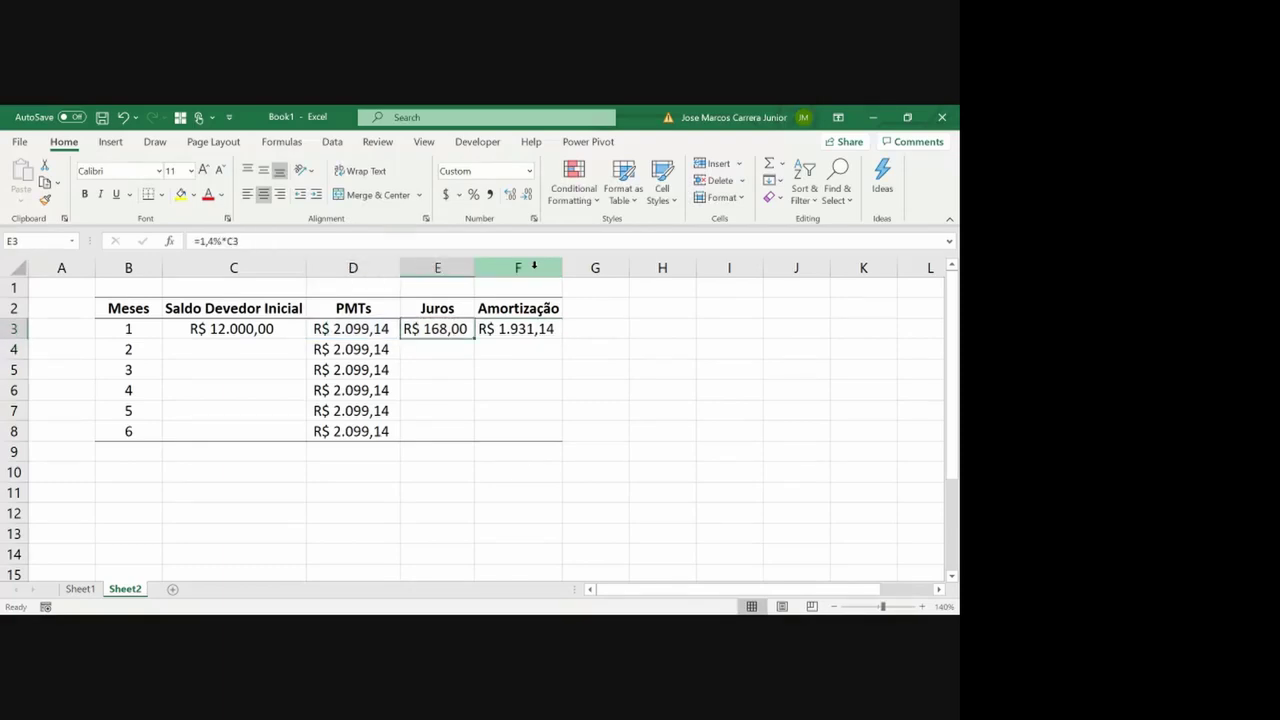
{"action": "key", "text": "Right"}
{"action": "key", "text": "Left"}
{"action": "key", "text": "shift+Right"}
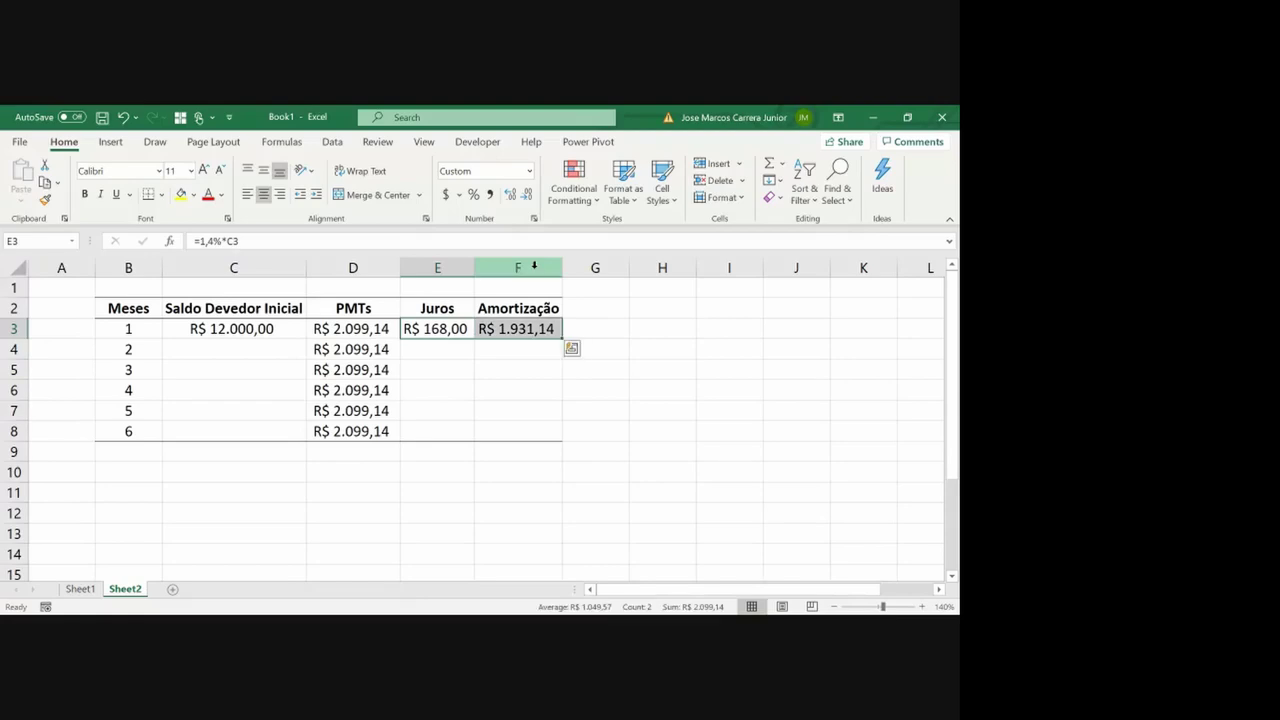
{"action": "key", "text": "ctrl+c"}
{"action": "key", "text": "shift+Down"}
{"action": "key", "text": "shift+Down"}
{"action": "key", "text": "shift+Down"}
{"action": "key", "text": "shift+Down"}
{"action": "key", "text": "shift+Down"}
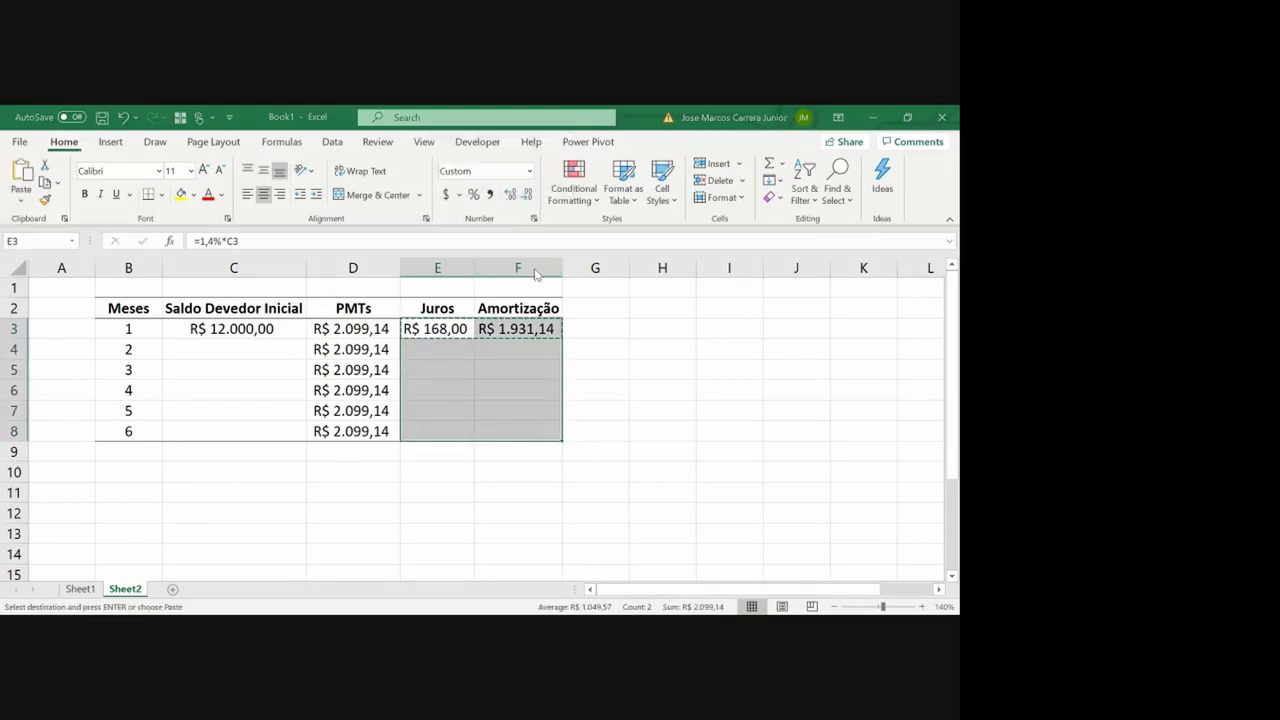
{"action": "key", "text": "ctrl+v"}
{"action": "key", "text": "Escape"}
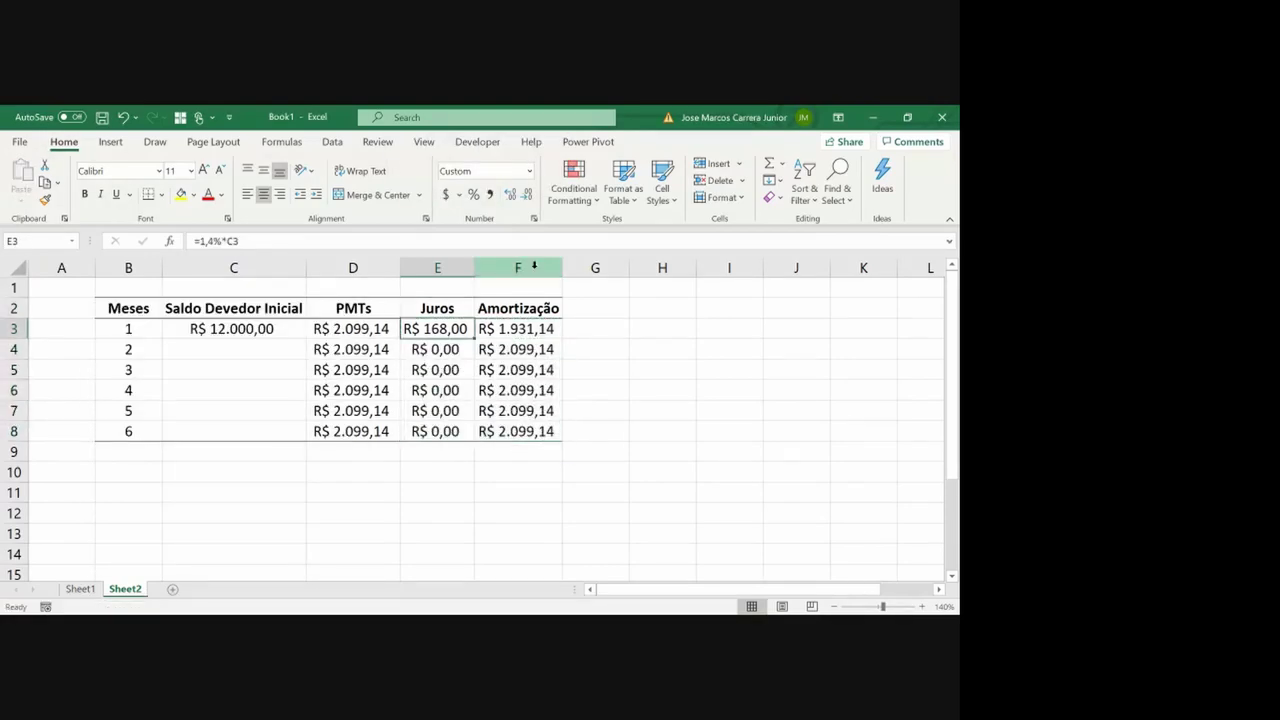
Copy the Amortização column F2:F8 into column G, starting at G2
{"action": "key", "text": "Up"}
{"action": "key", "text": "Right"}
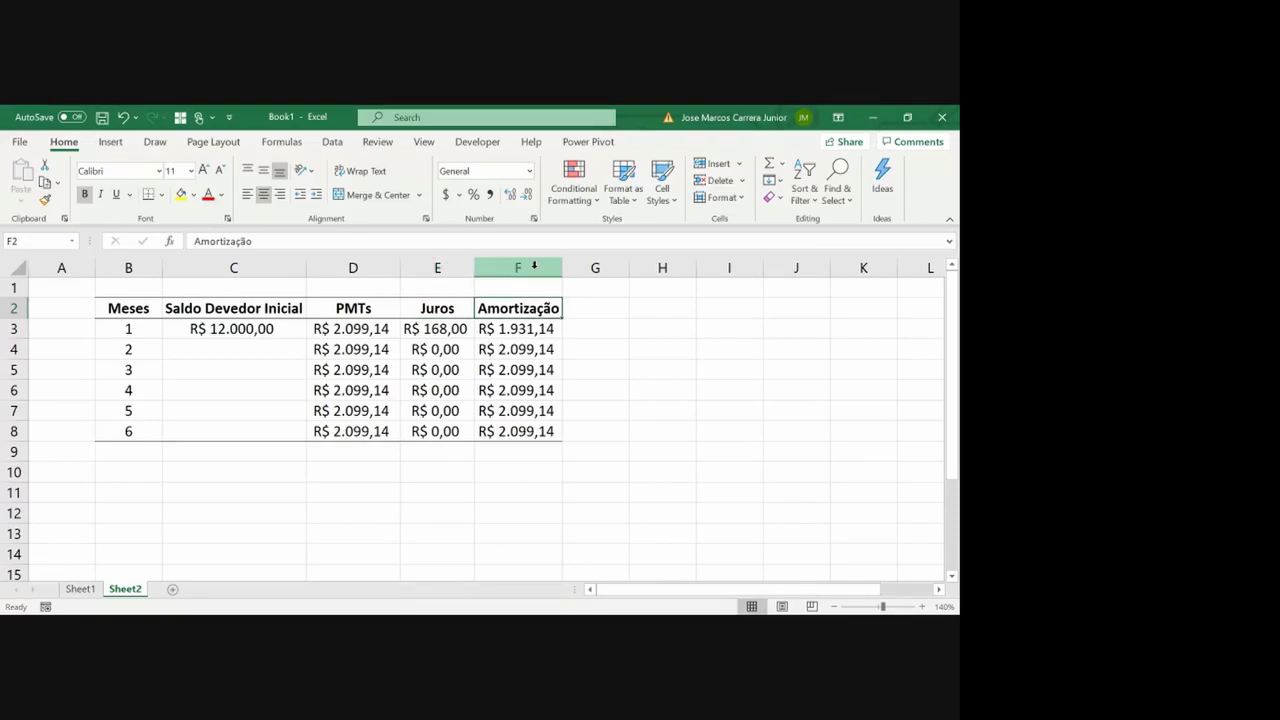
{"action": "key", "text": "ctrl+shift+Down"}
{"action": "key", "text": "ctrl+c"}
{"action": "key", "text": "Right"}
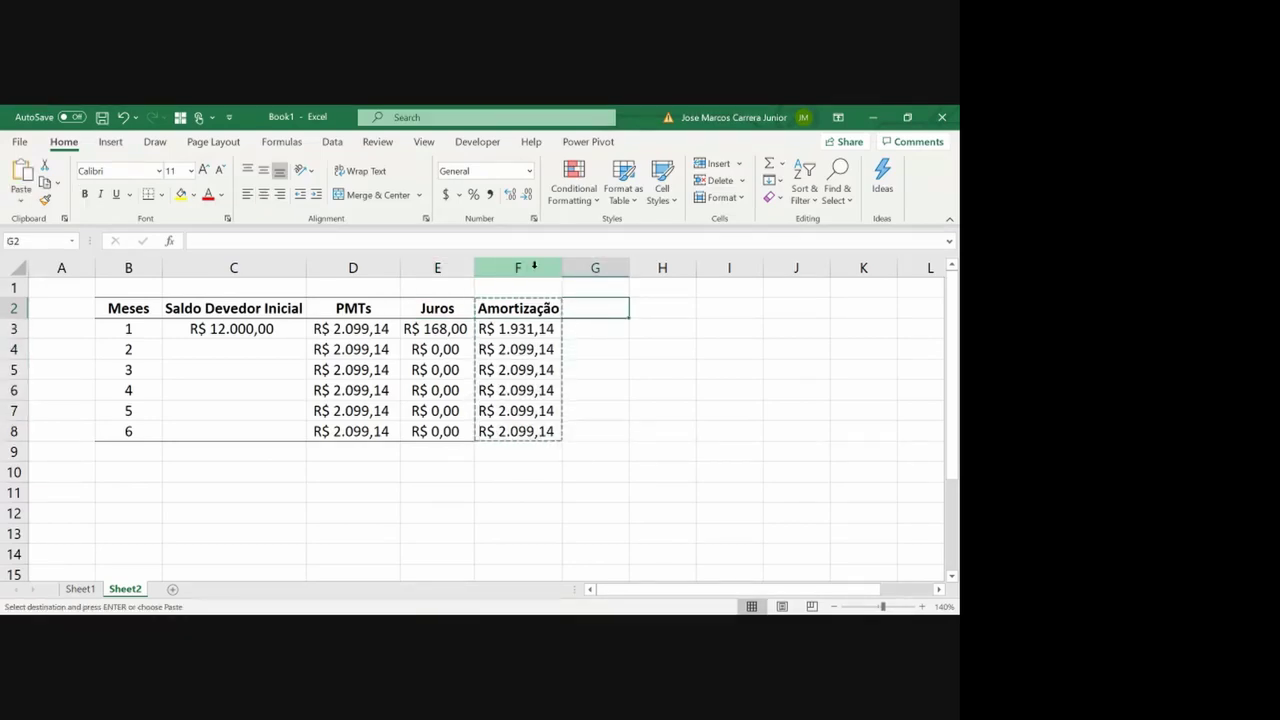
{"action": "key", "text": "ctrl+v"}
{"action": "key", "text": "Escape"}
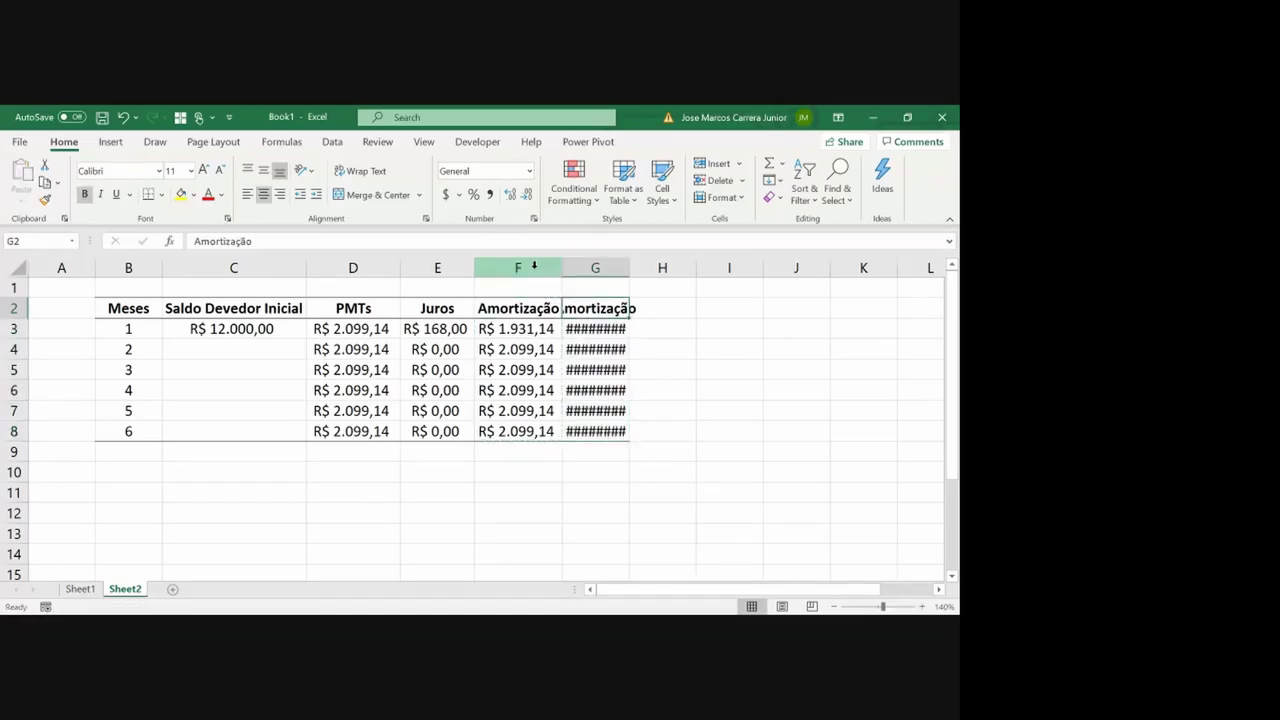
Change the header in G2 to "Saldo Devedor Final" and fit column G's width to its contents
{"action": "key", "text": "F2"}
{"action": "type", "text": "Saldo"}
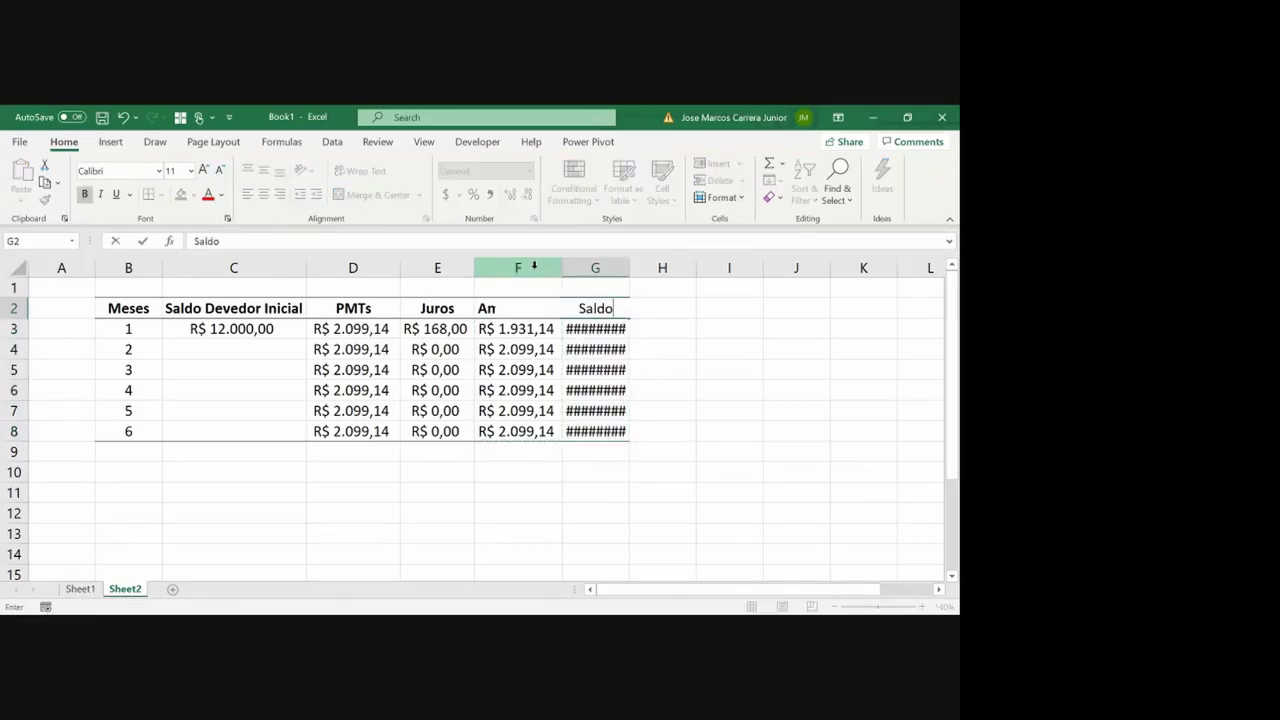
{"action": "type", "text": " Devedor Final"}
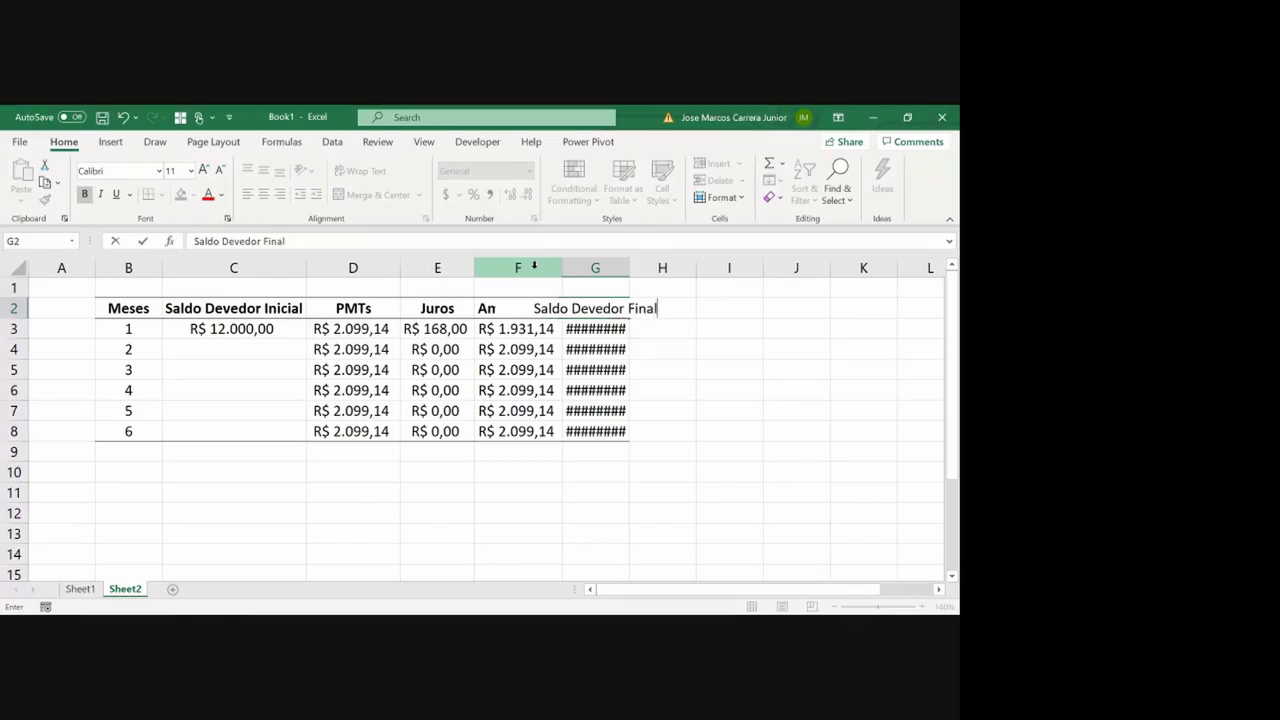
{"action": "key", "text": "Return"}
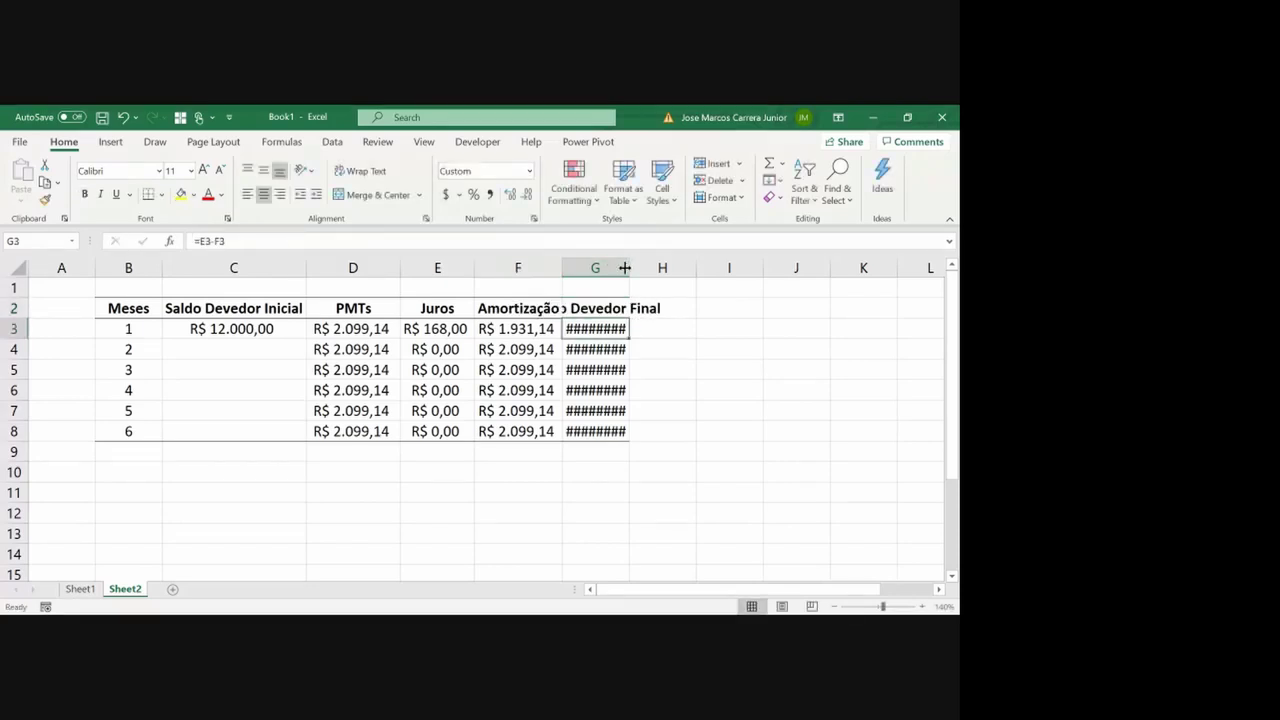
{"action": "double_click", "coordinate": [629, 267]}
Calculate the month 1 closing balance in G3 with =C3-F3
{"action": "type", "text": "="}
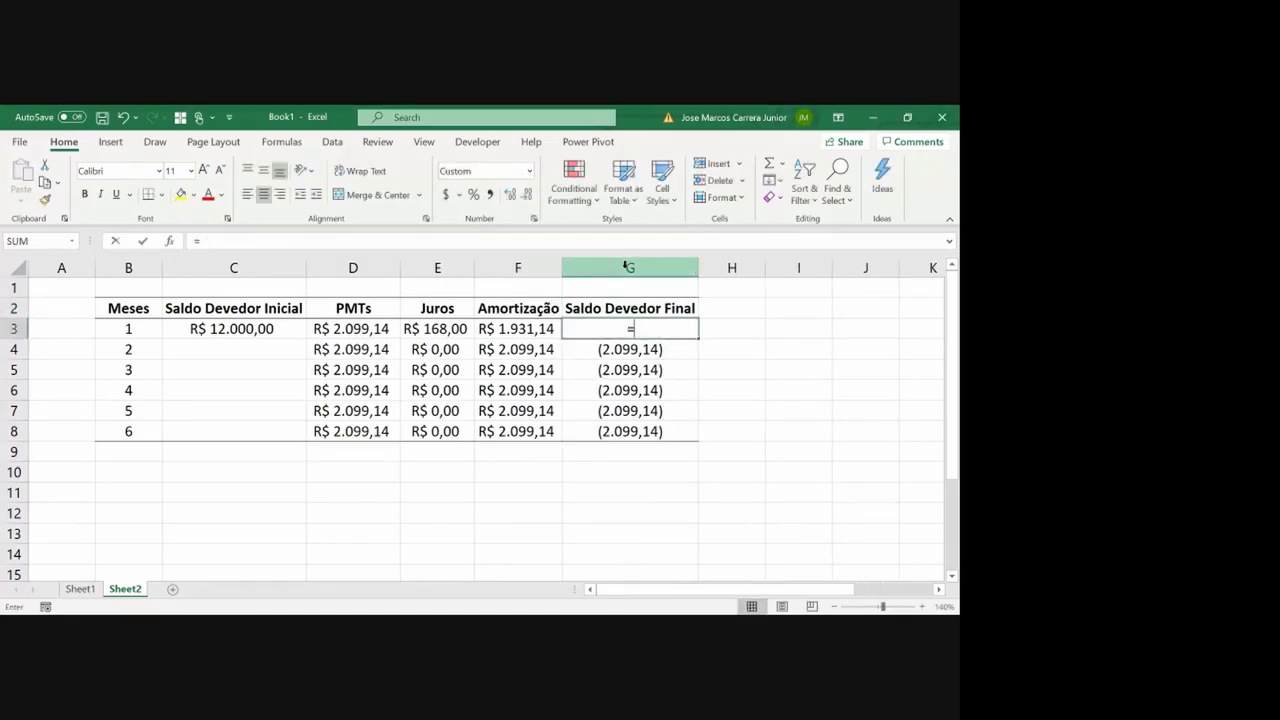
{"action": "key", "text": "Left"}
{"action": "key", "text": "Left"}
{"action": "key", "text": "Left"}
{"action": "key", "text": "Left"}
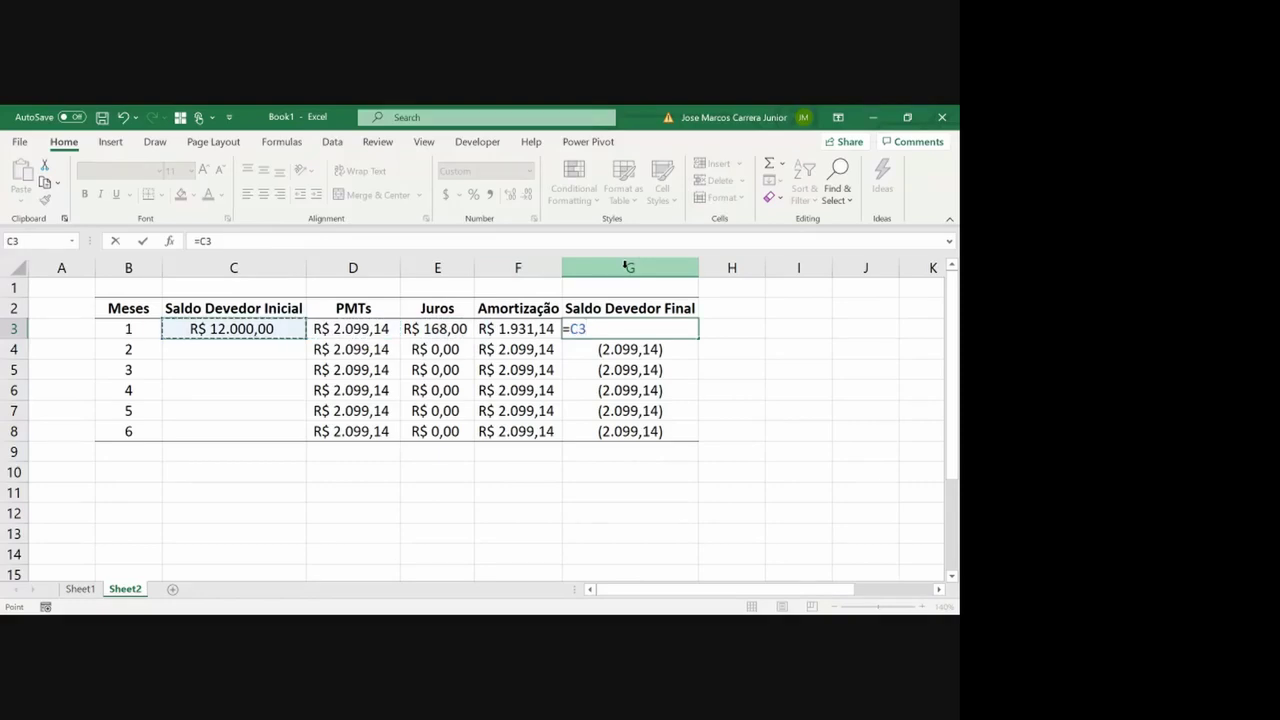
{"action": "type", "text": "-"}
{"action": "key", "text": "Left"}
{"action": "key", "text": "Return"}
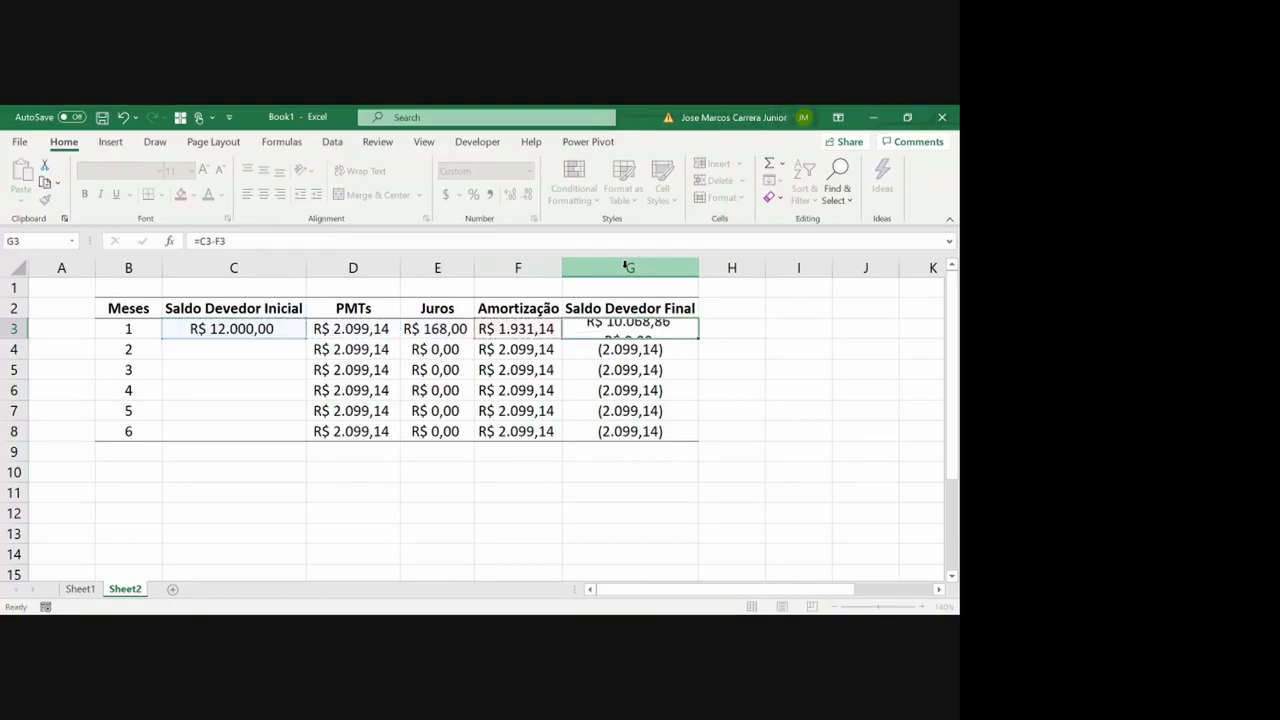
Copy the closing balance formula from G3 down to G8, pasting formulas only
{"action": "key", "text": "ctrl+c"}
{"action": "key", "text": "ctrl+shift+Down"}
{"action": "key", "text": "ctrl+alt+v"}
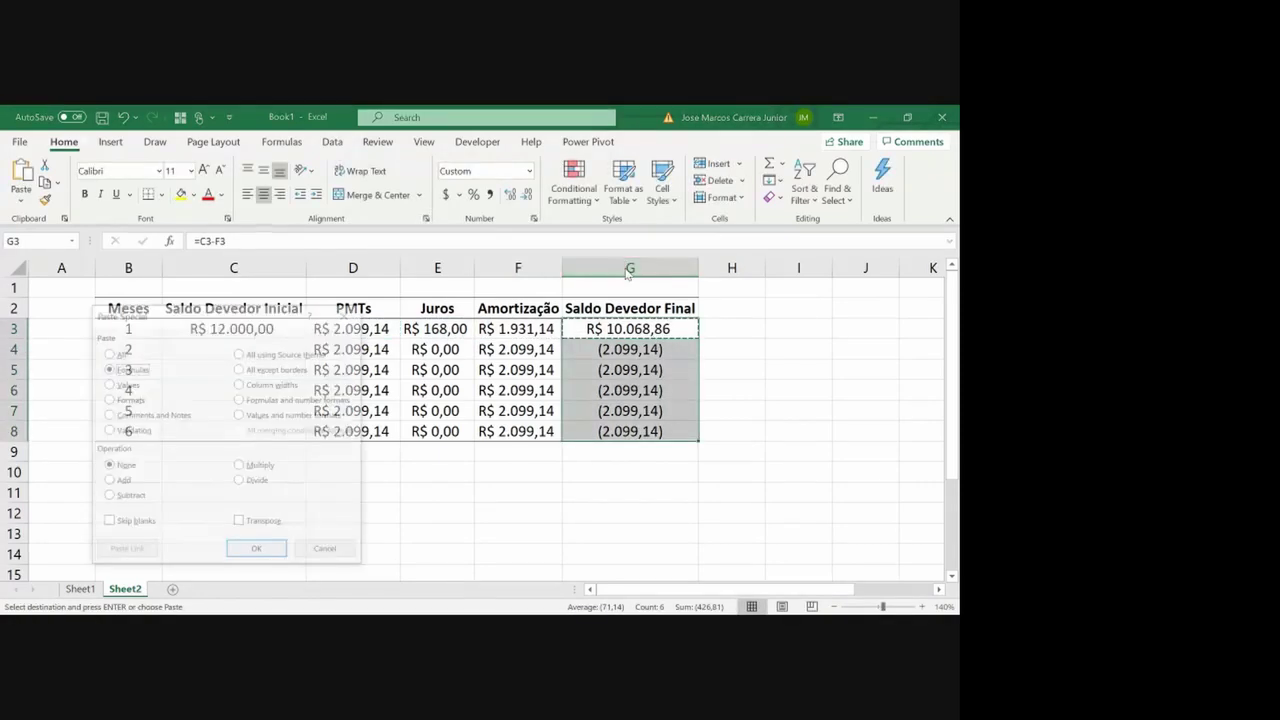
{"action": "key", "text": "Escape"}
Link the month 2 opening balance in C4 to the month 1 closing balance with =G3
{"action": "key", "text": "Left"}
{"action": "key", "text": "Down"}
{"action": "key", "text": "Left"}
{"action": "key", "text": "Left"}
{"action": "key", "text": "Left"}
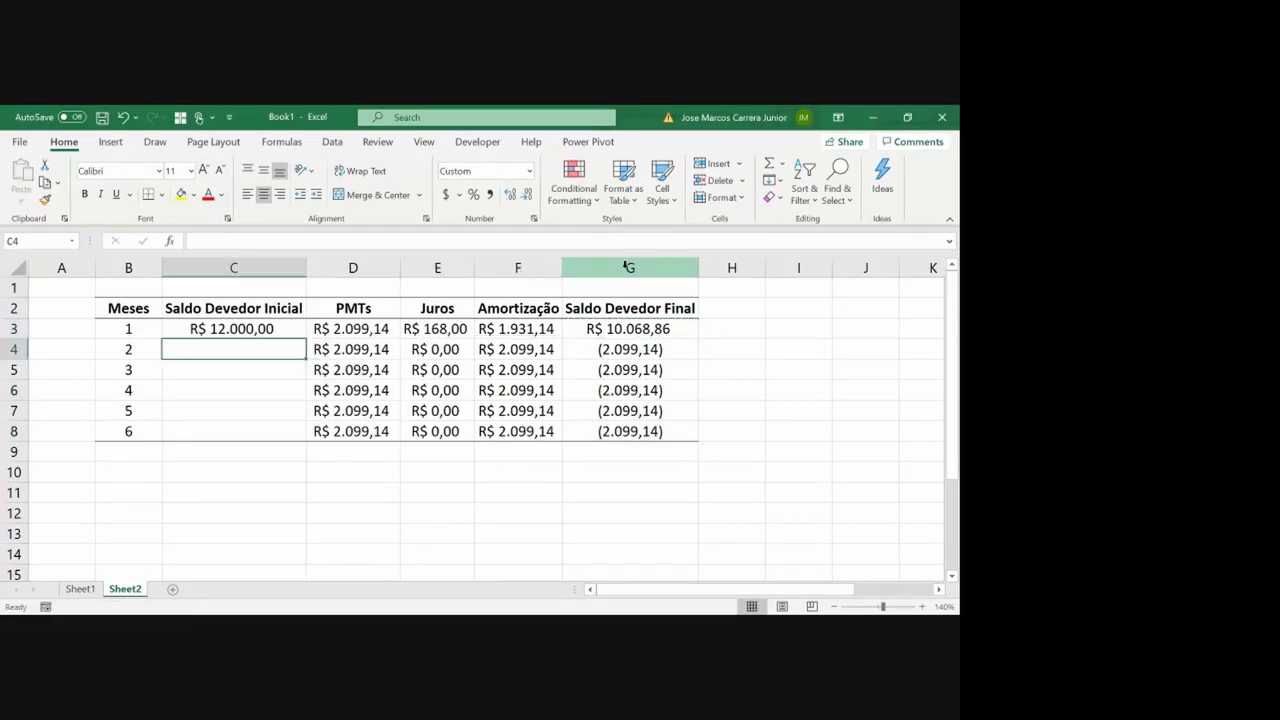
{"action": "type", "text": "="}
{"action": "key", "text": "Right"}
{"action": "key", "text": "Right"}
{"action": "key", "text": "Right"}
{"action": "key", "text": "Right"}
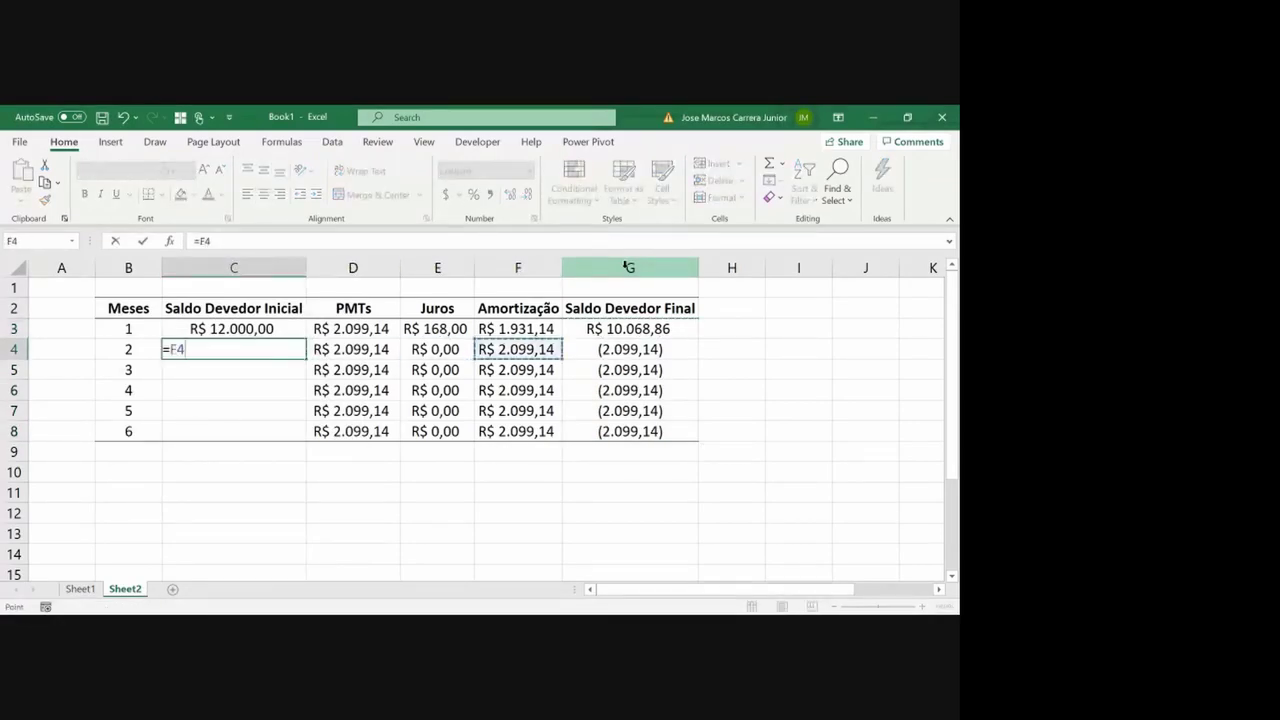
{"action": "key", "text": "Up"}
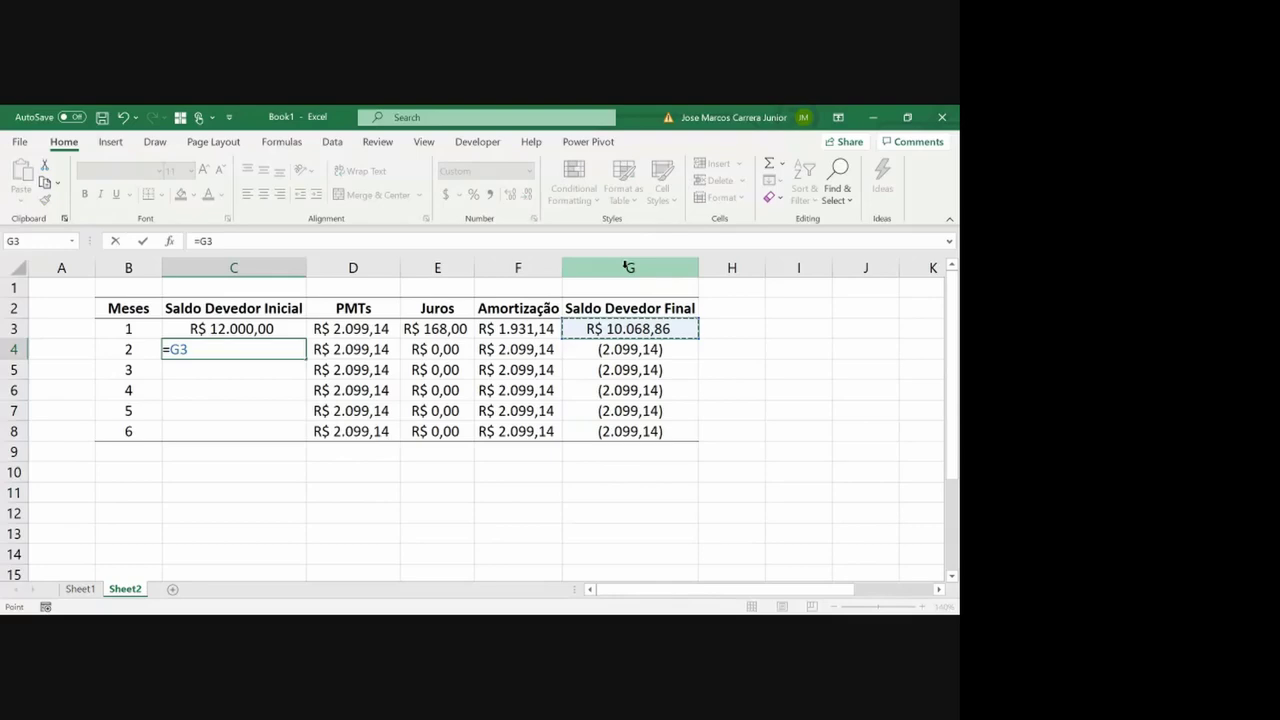
{"action": "key", "text": "ctrl+Return"}
Copy the opening balance formula from C4 down to C8
{"action": "key", "text": "ctrl+c"}
{"action": "key", "text": "Right"}
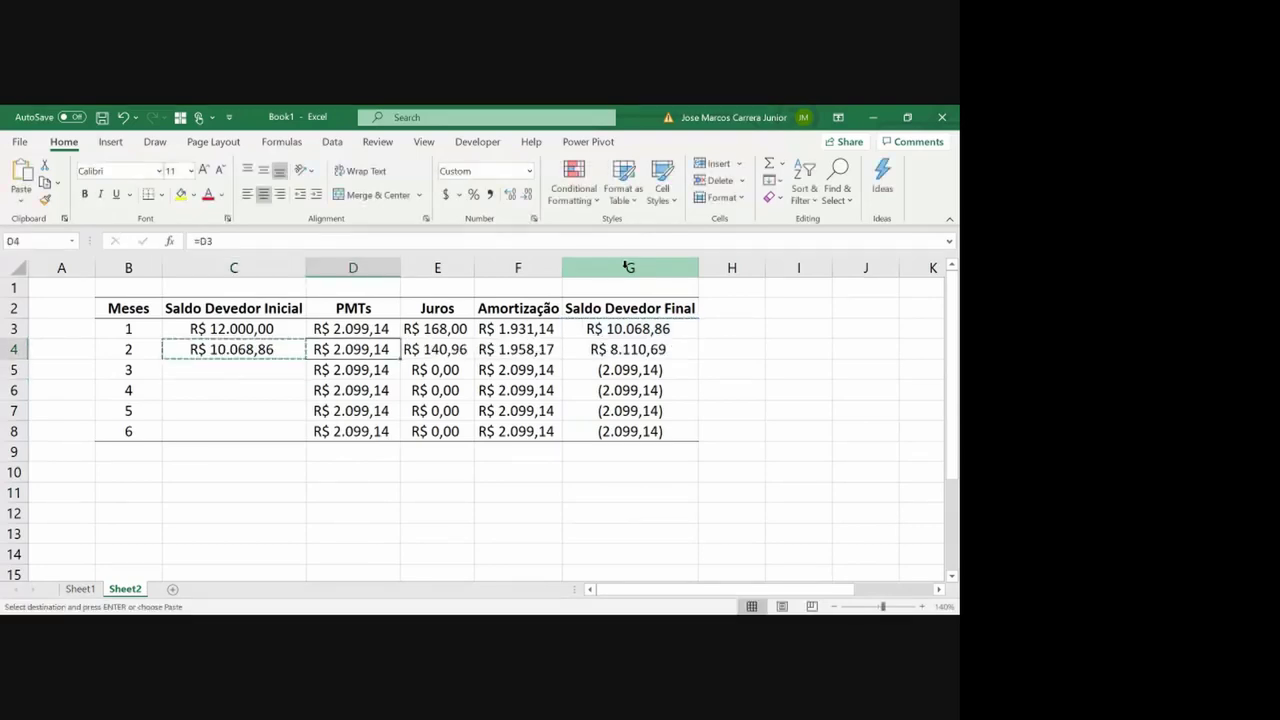
{"action": "key", "text": "Down"}
{"action": "key", "text": "Down"}
{"action": "key", "text": "Down"}
{"action": "key", "text": "Down"}
{"action": "key", "text": "Left"}
{"action": "key", "text": "shift+Up"}
{"action": "key", "text": "shift+Up"}
{"action": "key", "text": "shift+Up"}
{"action": "key", "text": "shift+Up"}
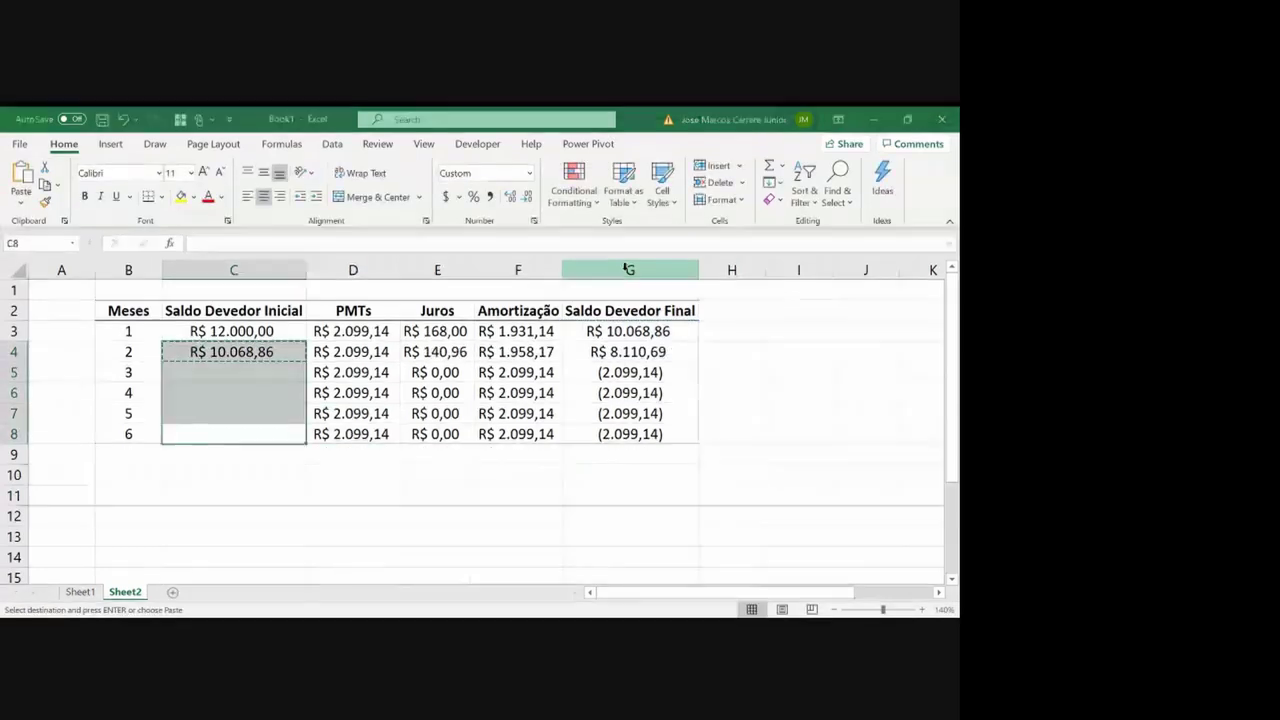
{"action": "key", "text": "ctrl+v"}
{"action": "key", "text": "Escape"}
{"action": "key", "text": "Right"}
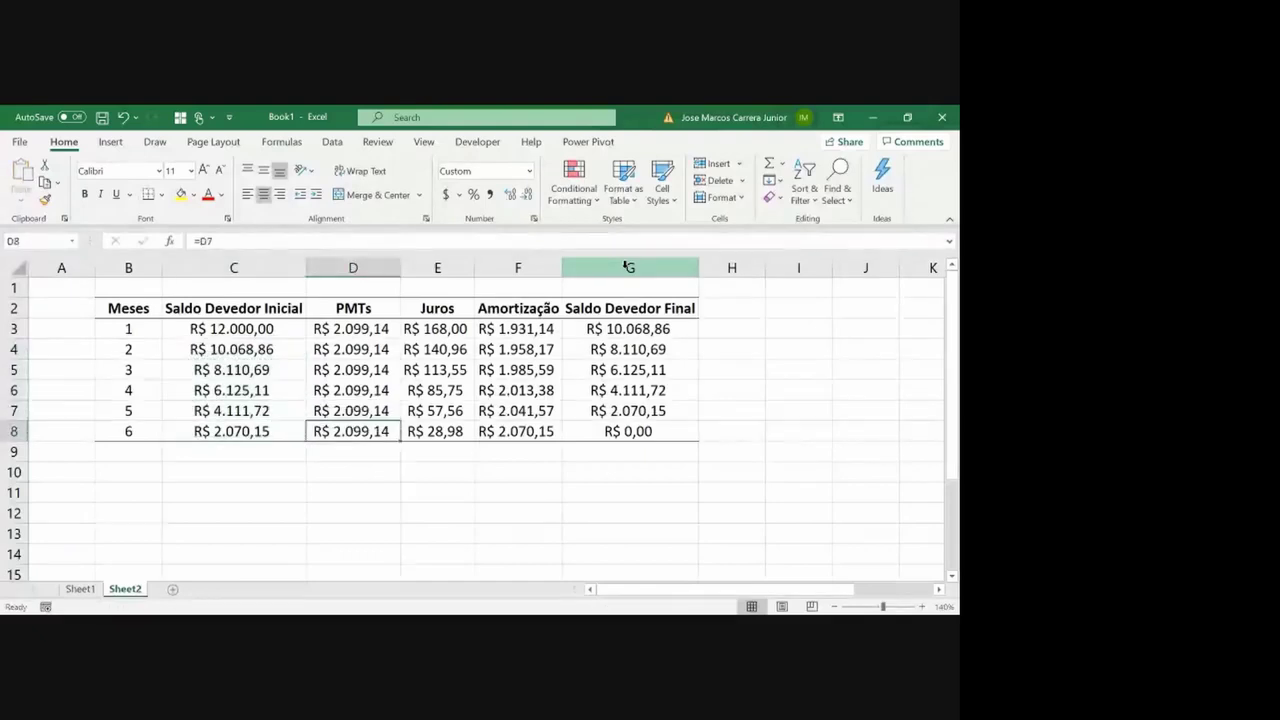
Review the PMTs values in D3:D8 and the month 1 formulas for Juros and Amortização
{"action": "key", "text": "Up"}
{"action": "key", "text": "Up"}
{"action": "key", "text": "Up"}
{"action": "key", "text": "Up"}
{"action": "key", "text": "Up"}
{"action": "key", "text": "ctrl+shift+Down"}
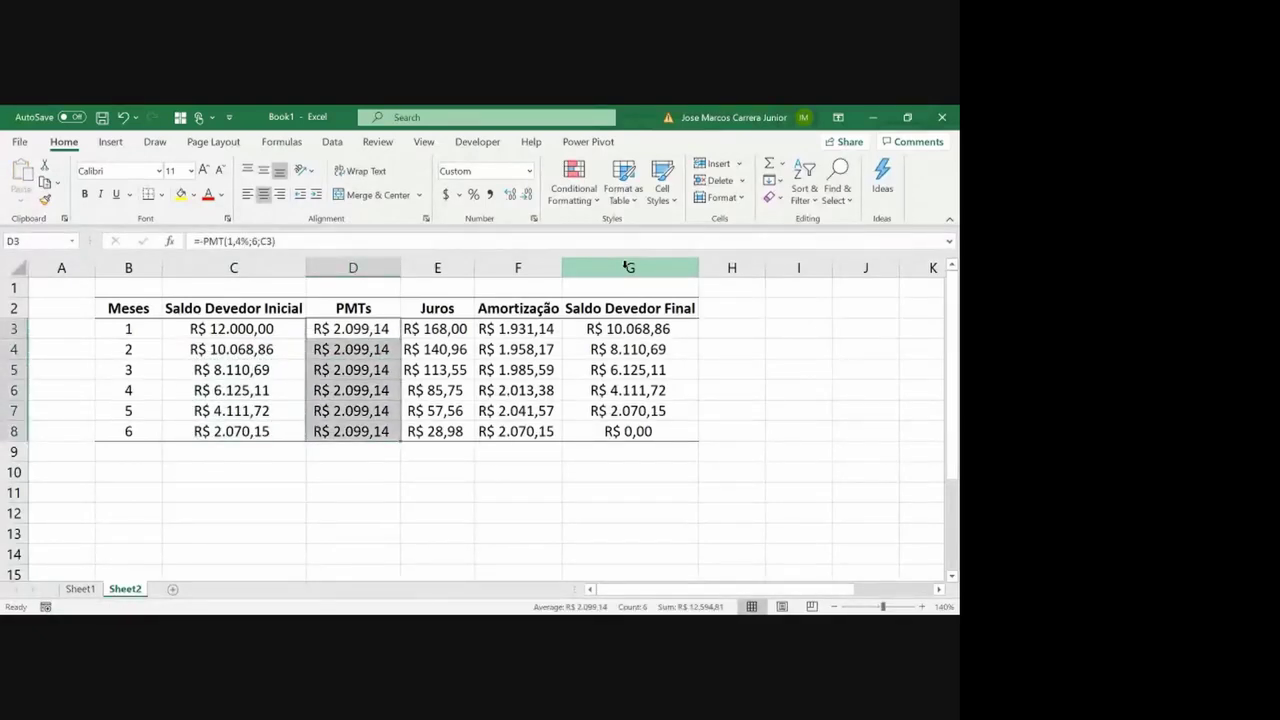
{"action": "key", "text": "Right"}
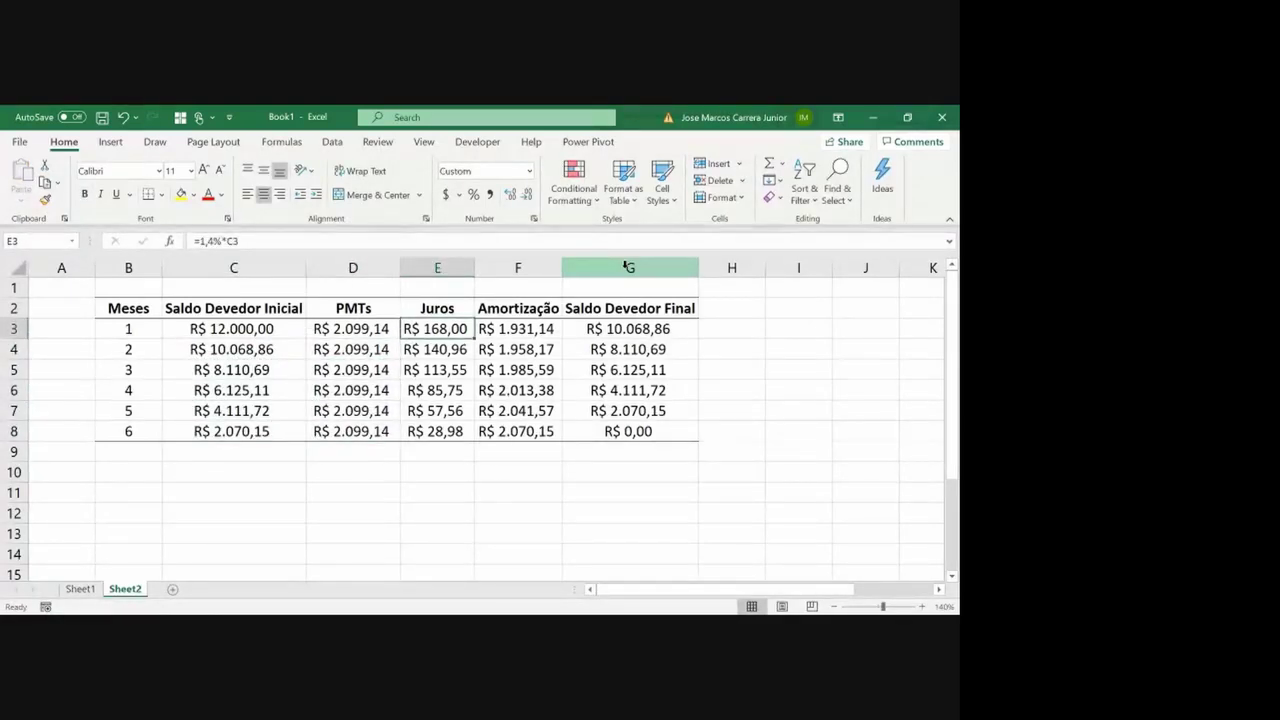
{"action": "key", "text": "Right"}
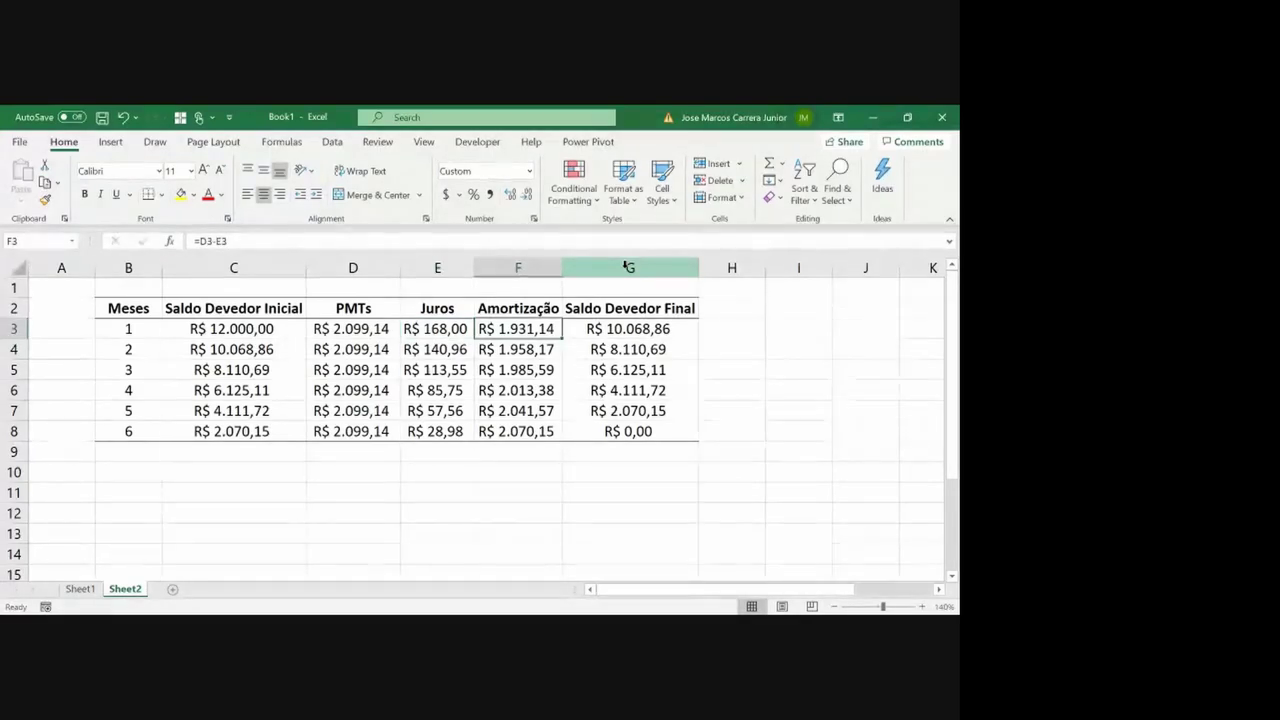
Copy the Amortização column F2:F8 into column H, starting at H2
{"action": "key", "text": "Up"}
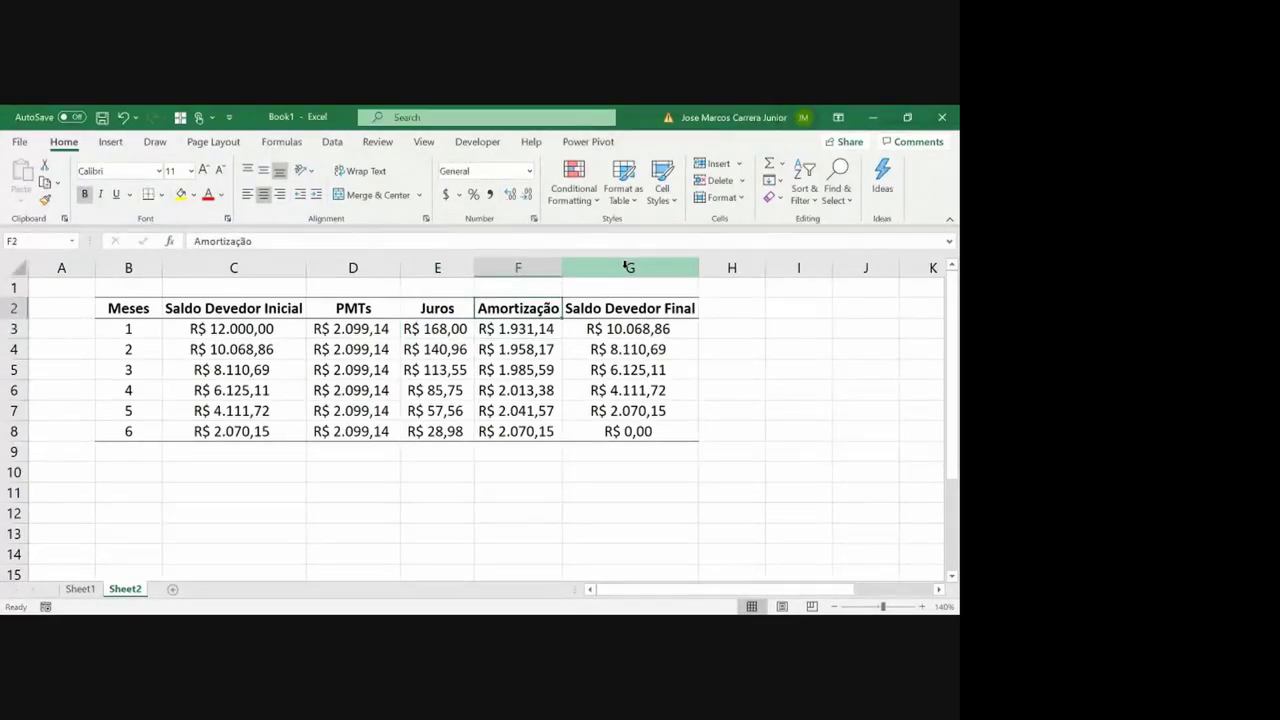
{"action": "key", "text": "ctrl+shift+Down"}
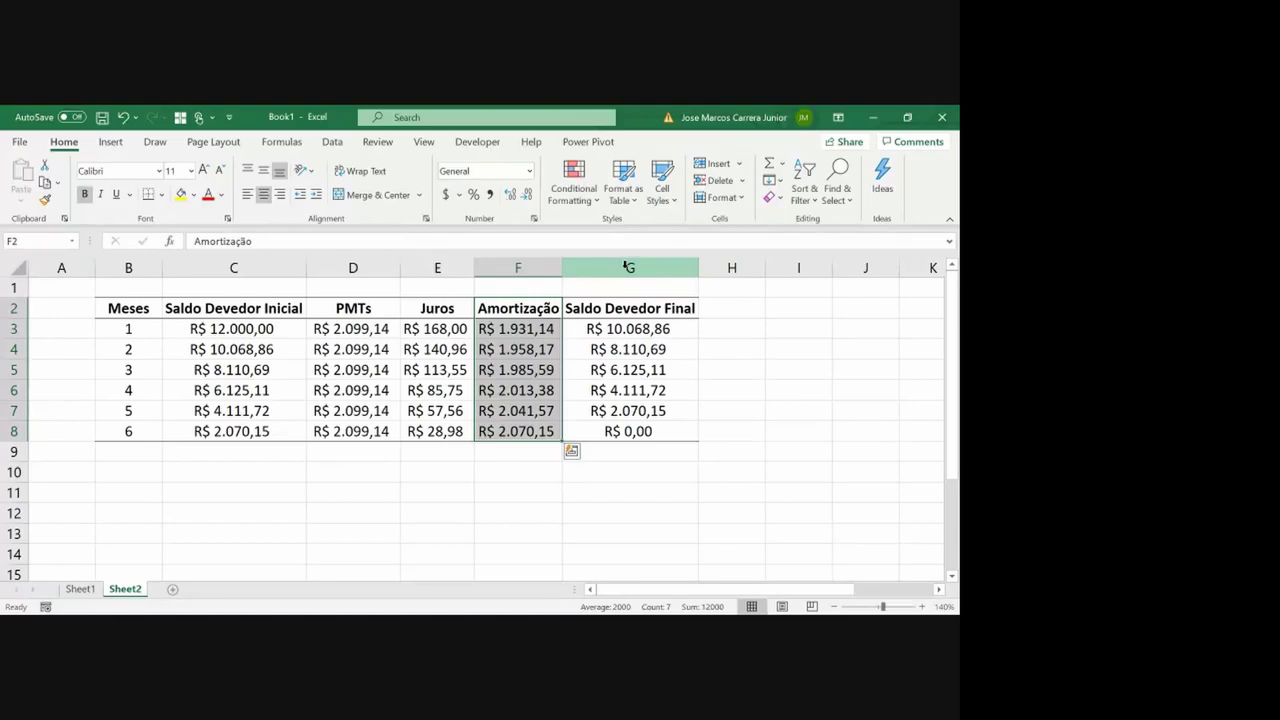
{"action": "key", "text": "ctrl+c"}
{"action": "key", "text": "Right"}
{"action": "key", "text": "Right"}
{"action": "key", "text": "ctrl+v"}
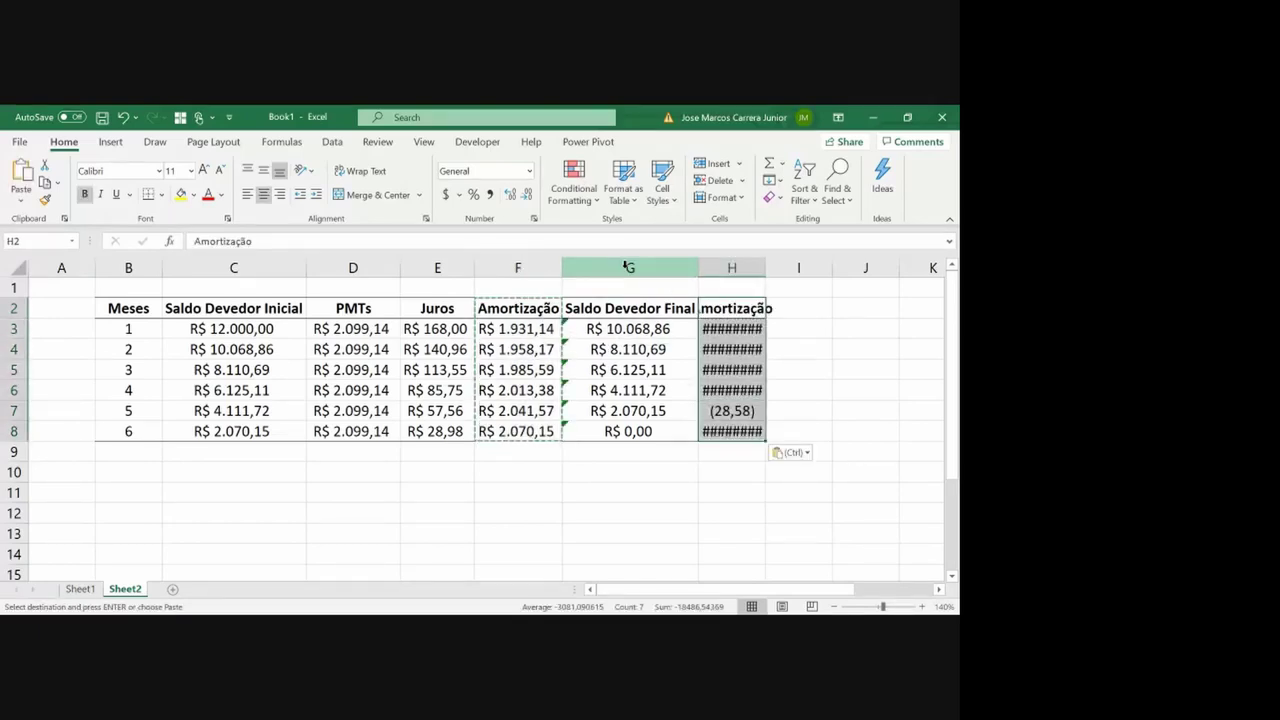
Change the header in H2 to "Amortização Acumulada" and fit column H's width to its contents
{"action": "key", "text": "F2"}
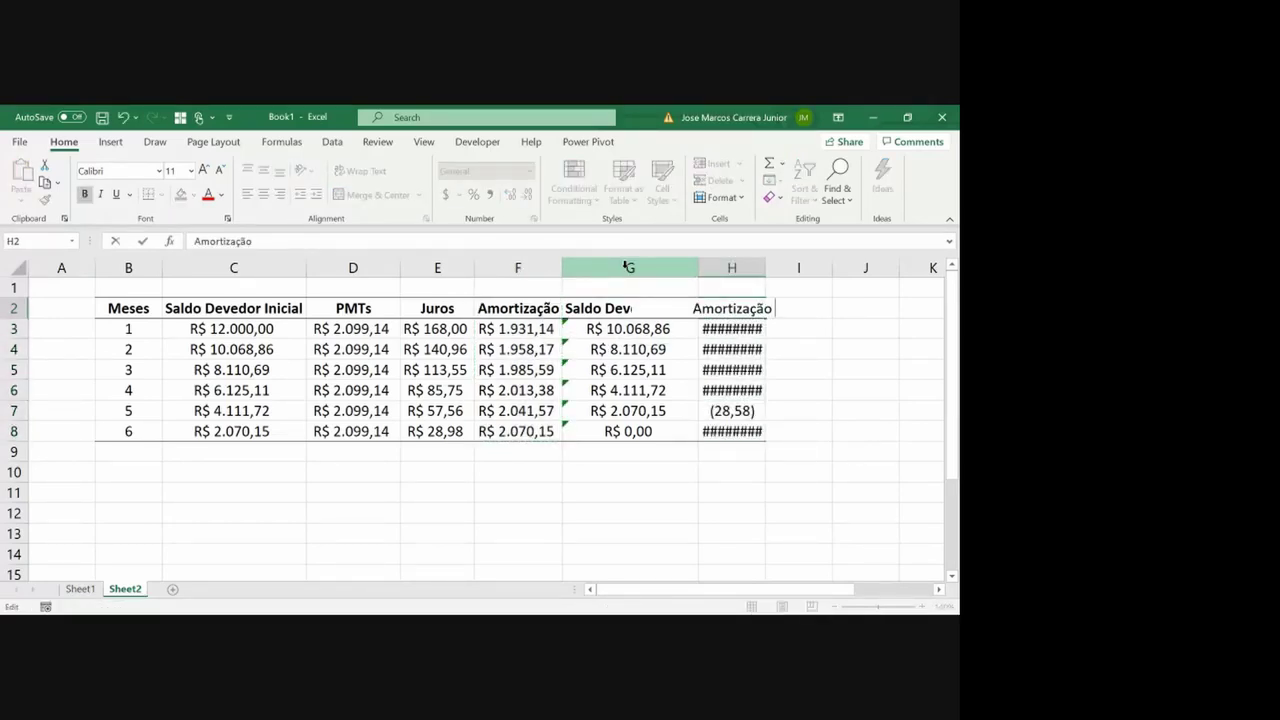
{"action": "type", "text": "A"}
{"action": "type", "text": "cumulada"}
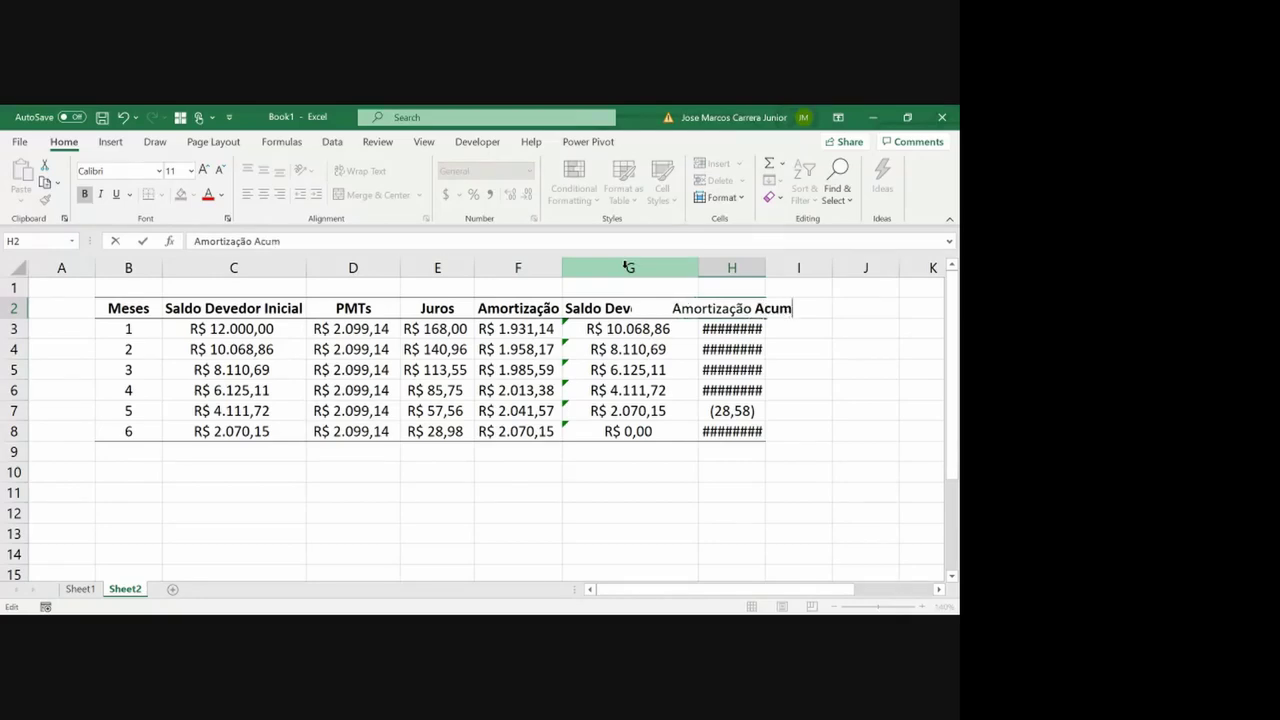
{"action": "key", "text": "Return"}
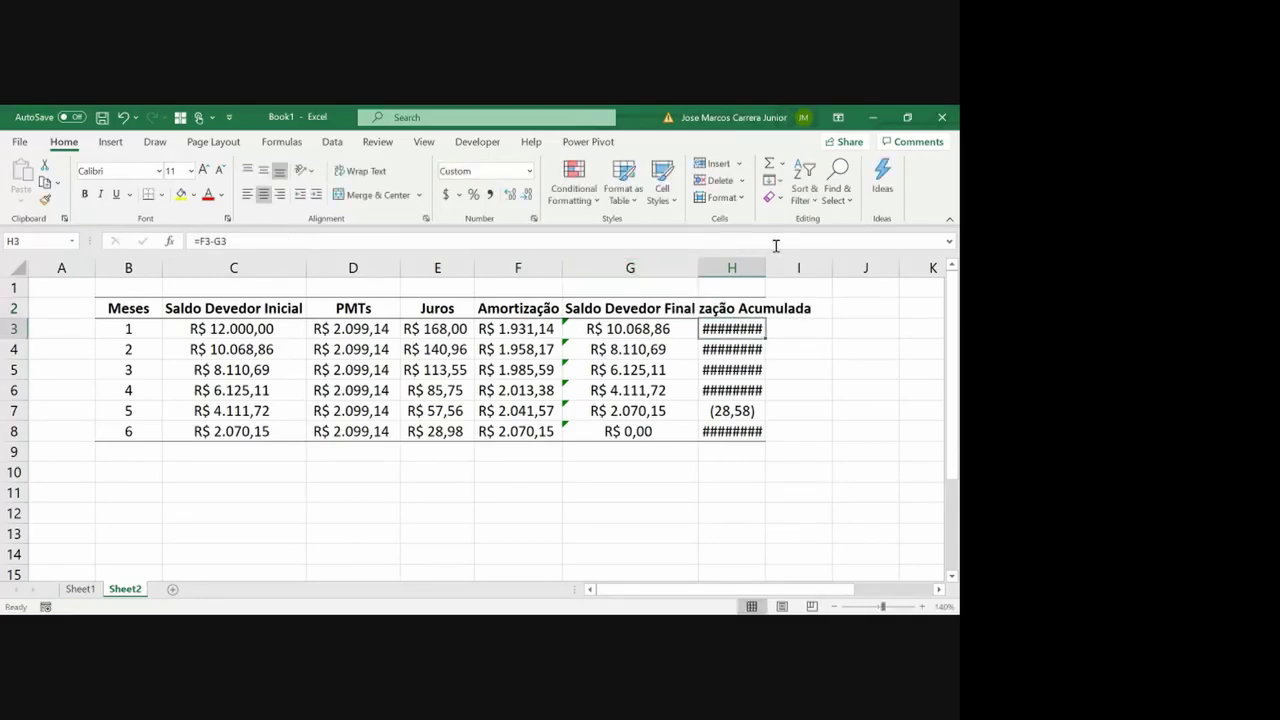
{"action": "double_click", "coordinate": [765, 268]}
{"action": "key", "text": "Up"}
{"action": "key", "text": "Down"}
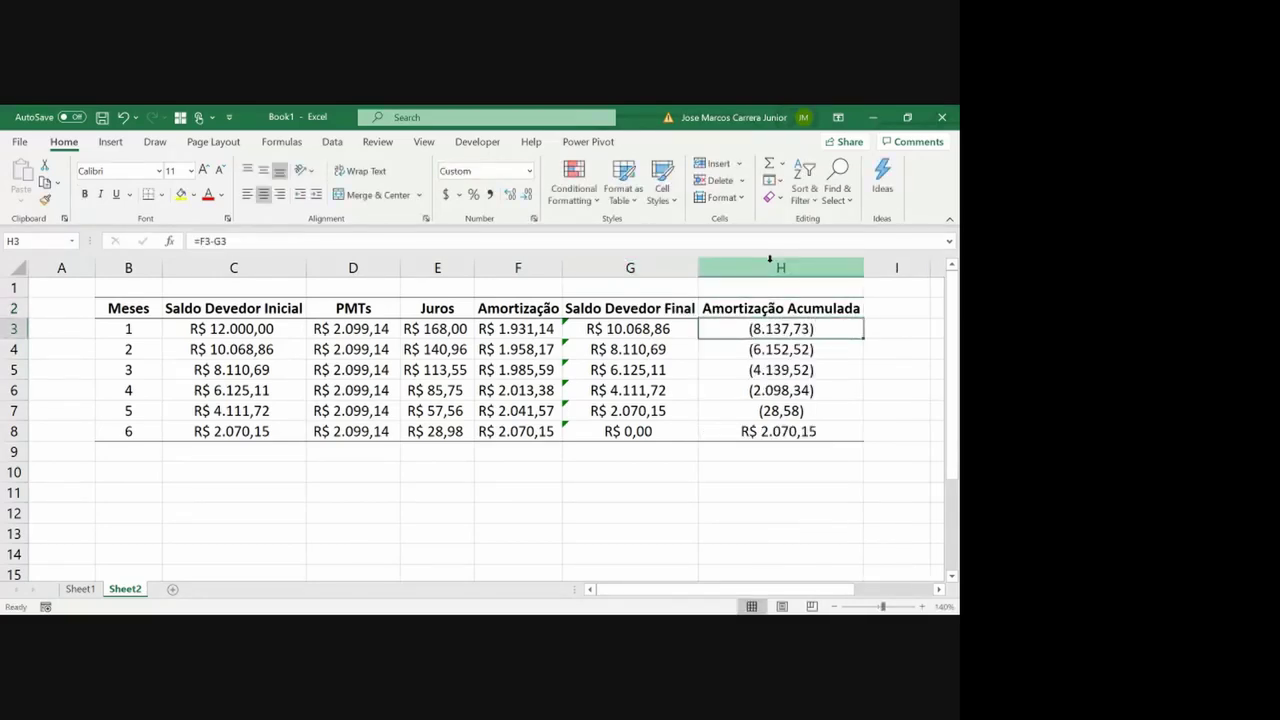
Set the month 1 accumulated amortization in H3 to =F3
{"action": "type", "text": "="}
{"action": "key", "text": "Left"}
{"action": "key", "text": "Left"}
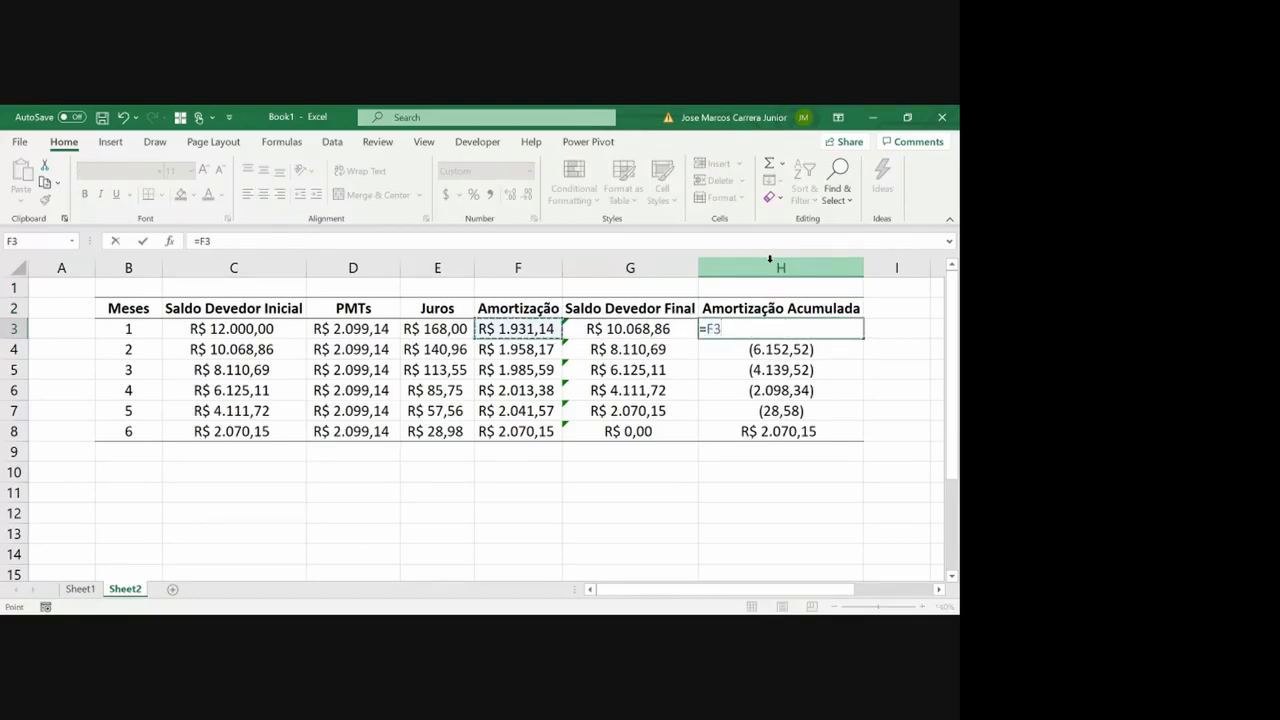
{"action": "key", "text": "Return"}
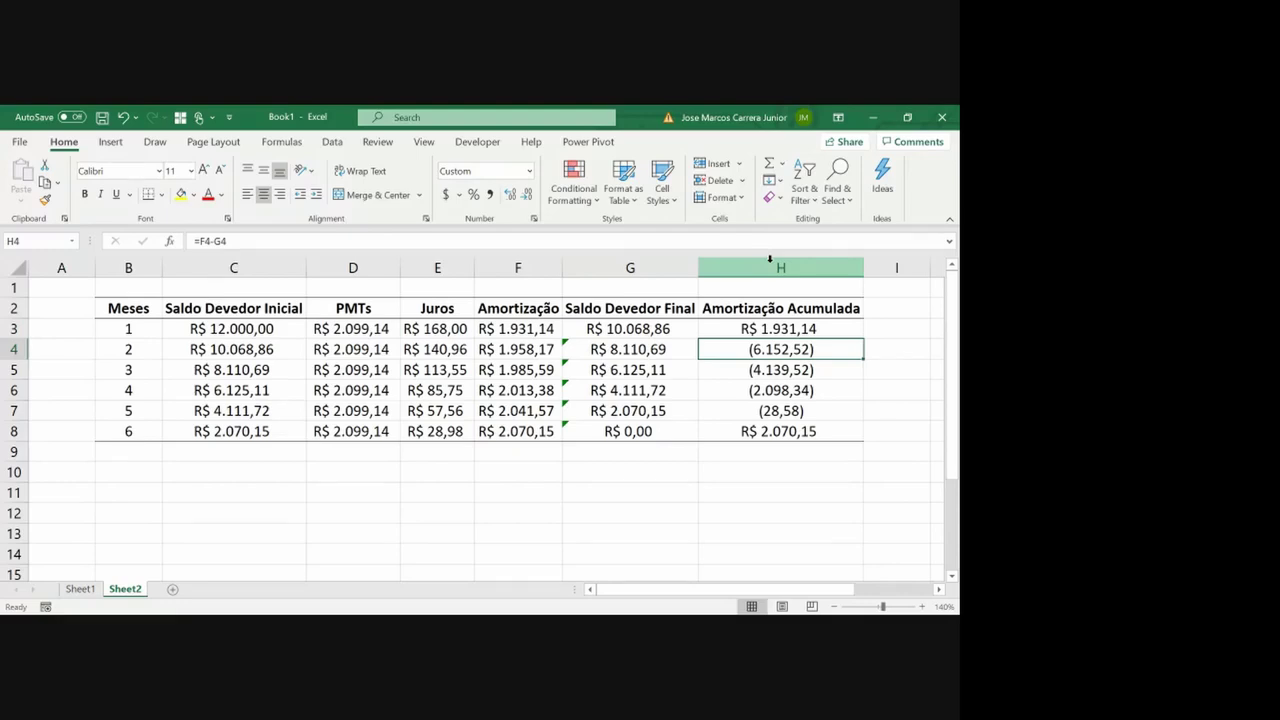
Calculate the month 2 accumulated amortization in H4 with =H3+F4
{"action": "type", "text": "="}
{"action": "key", "text": "Up"}
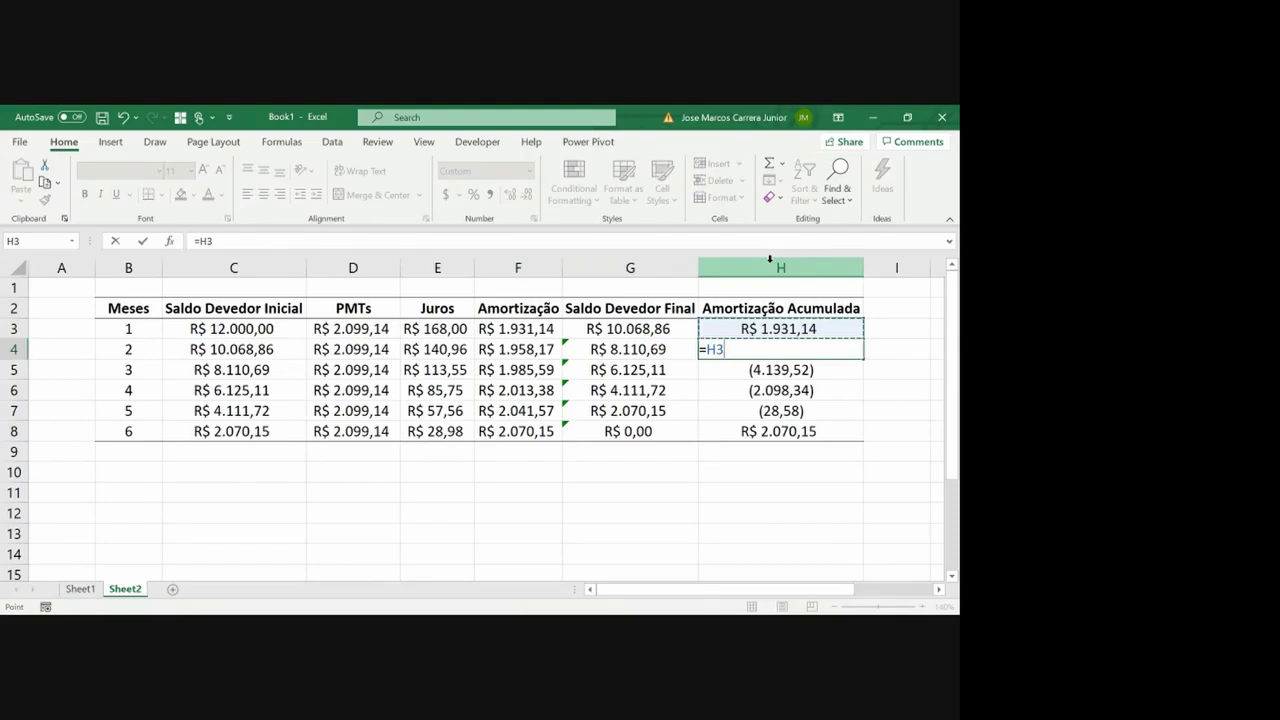
{"action": "type", "text": "+"}
{"action": "key", "text": "Left"}
{"action": "key", "text": "Left"}
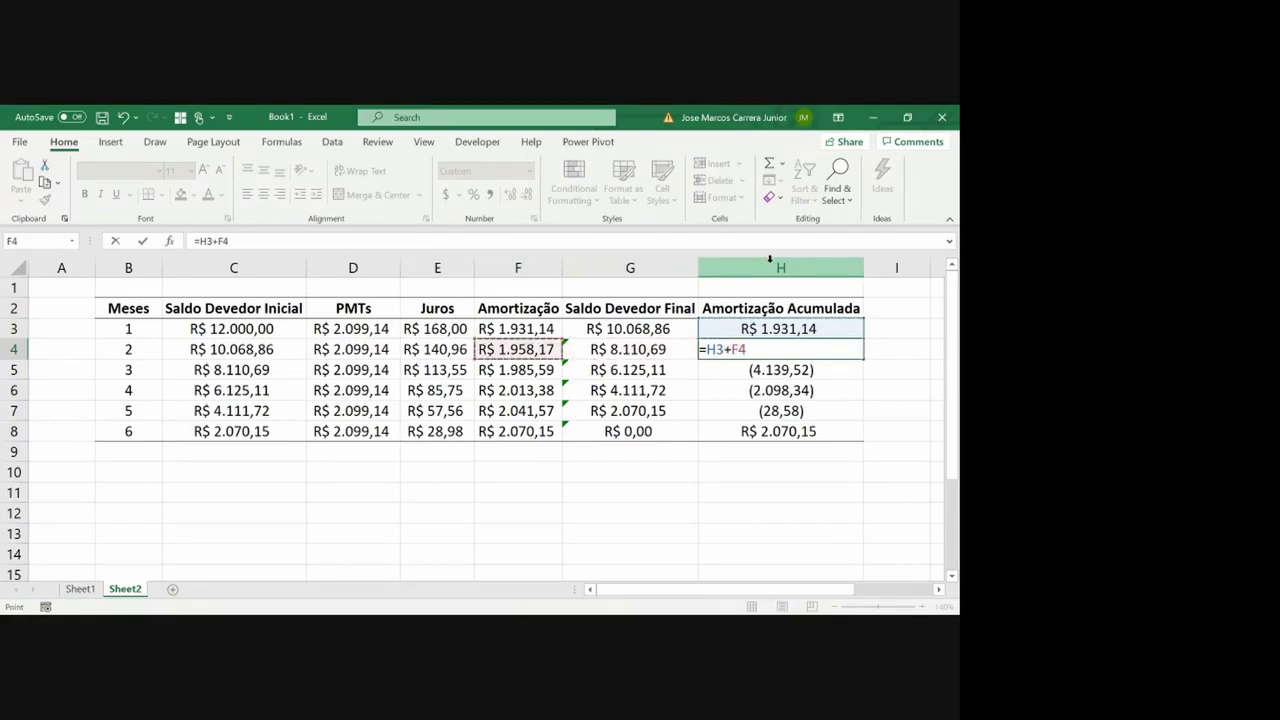
{"action": "key", "text": "Return"}
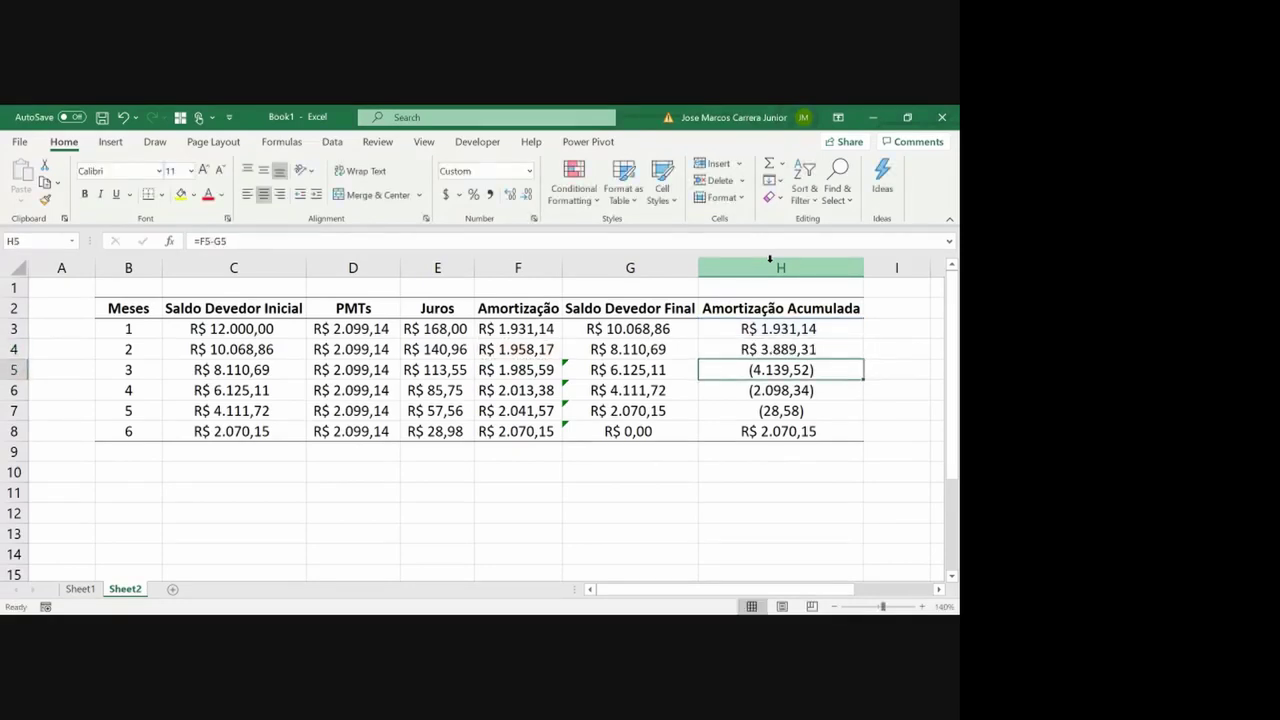
Calculate the month 3 accumulated amortization in H5 with =H4+F5
{"action": "type", "text": "="}
{"action": "key", "text": "Up"}
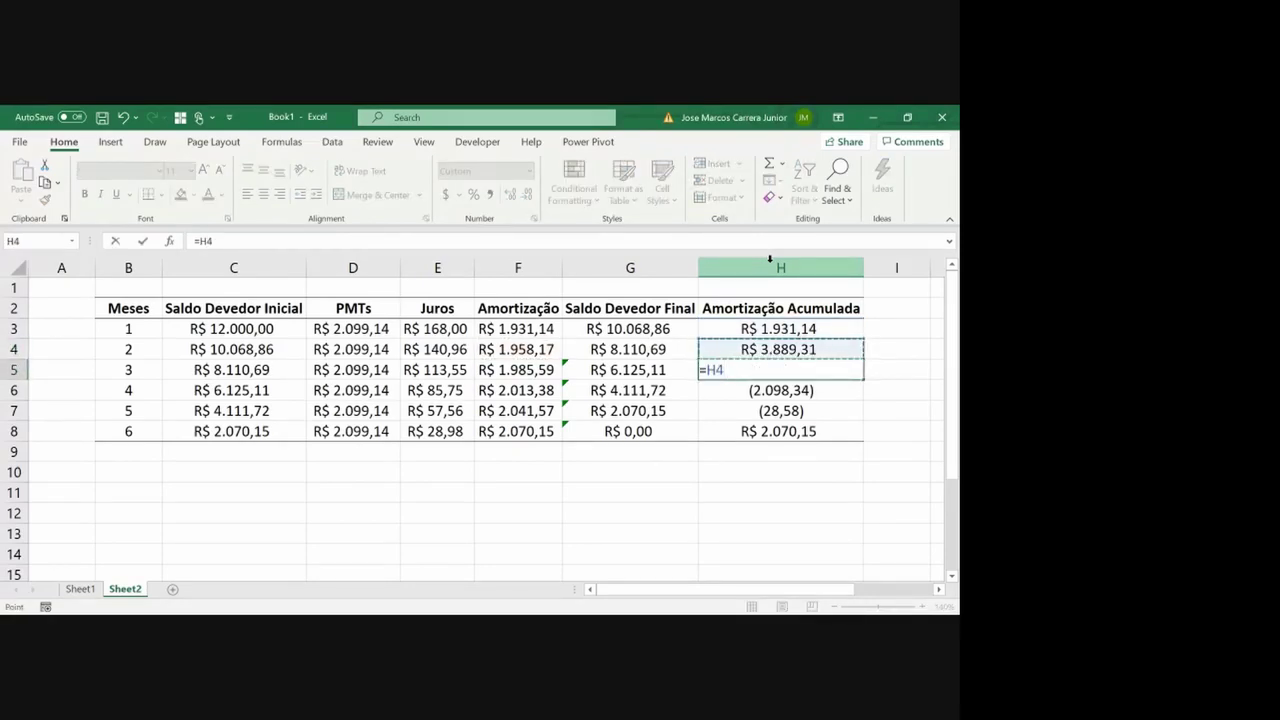
{"action": "type", "text": "+"}
{"action": "key", "text": "Left"}
{"action": "key", "text": "Left"}
{"action": "key", "text": "Return"}
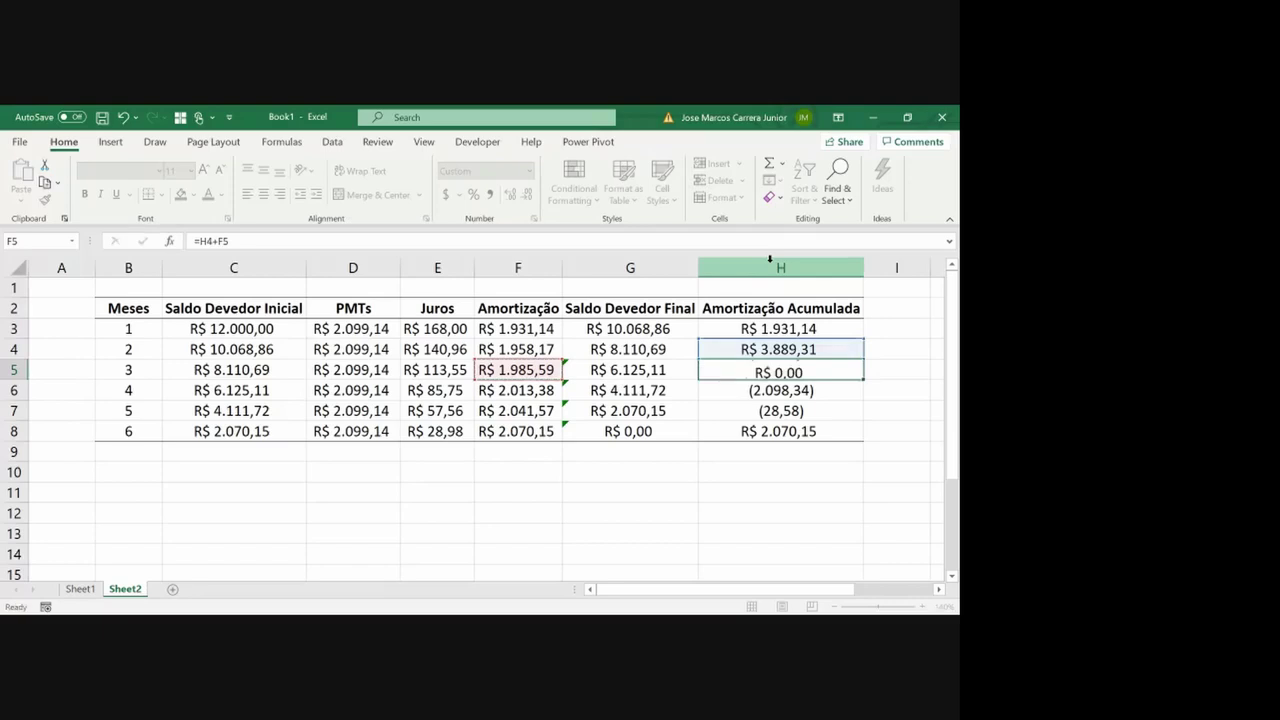
Copy the accumulated amortization formula from H5 down to H8 using Paste Special
{"action": "key", "text": "Up"}
{"action": "key", "text": "ctrl+c"}
{"action": "key", "text": "shift+Down"}
{"action": "key", "text": "shift+Down"}
{"action": "key", "text": "shift+Down"}
{"action": "key", "text": "ctrl+alt+v"}
{"action": "key", "text": "Return"}
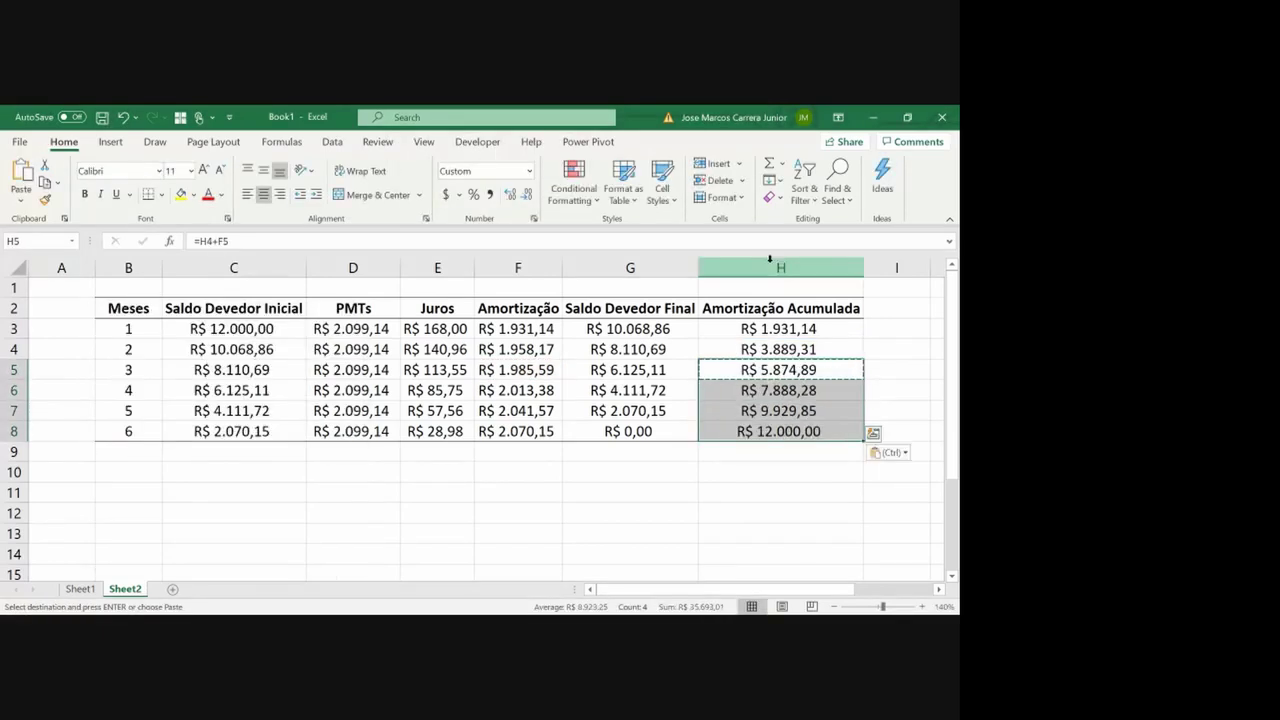
{"action": "key", "text": "Escape"}
Insert a new blank row above row 1 of the sheet
{"action": "key", "text": "Up"}
{"action": "key", "text": "Up"}
{"action": "key", "text": "Up"}
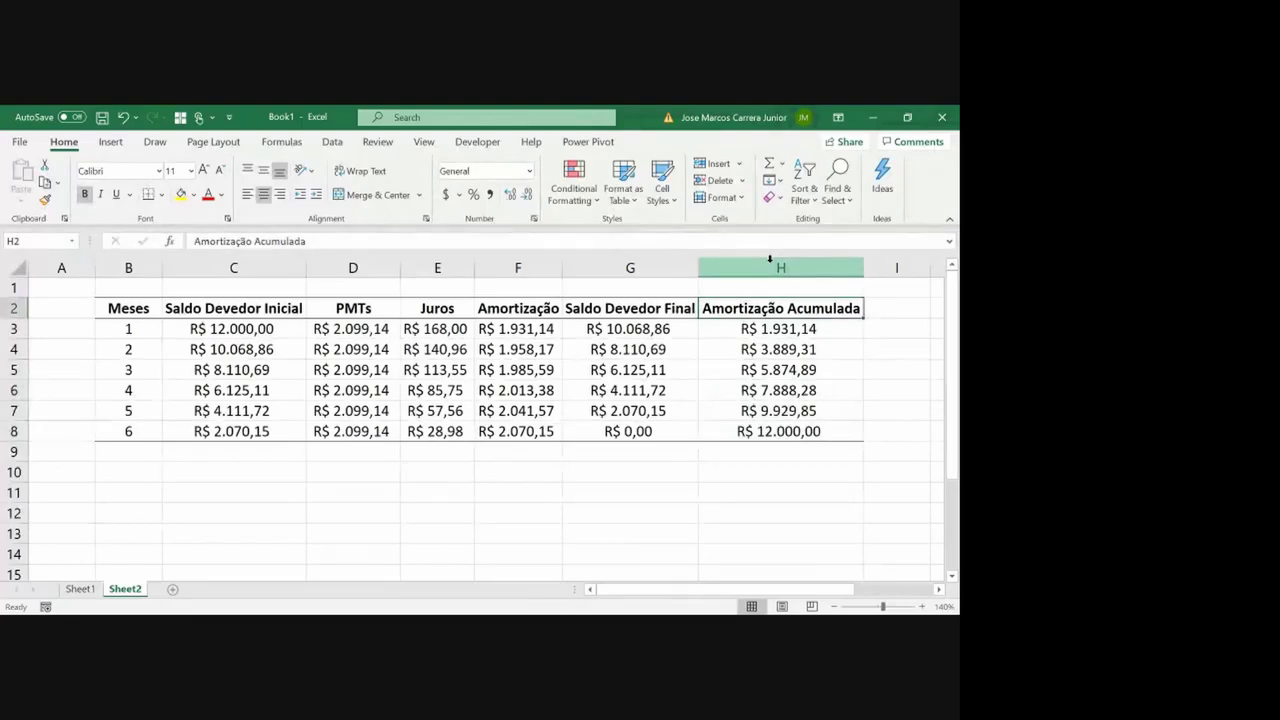
{"action": "key", "text": "Right"}
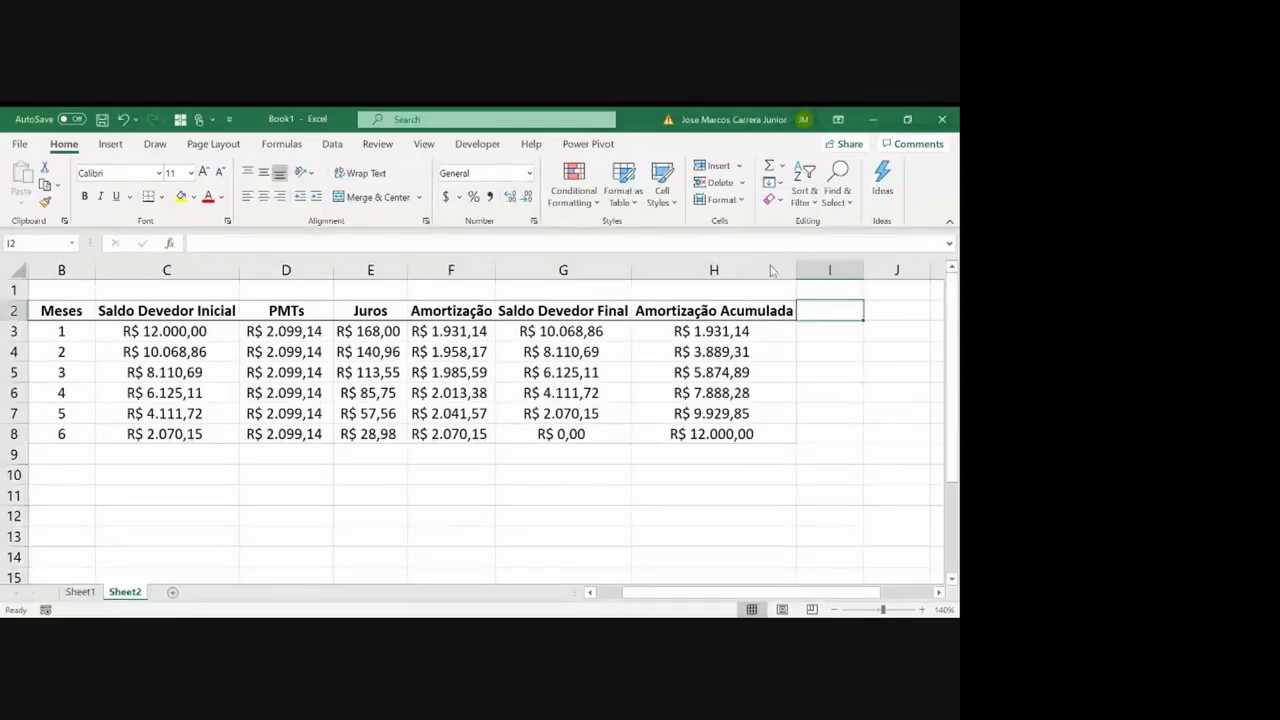
{"action": "key", "text": "ctrl+Home"}
{"action": "key", "text": "shift+space"}
{"action": "key", "text": "ctrl+plus"}
Enter the label "IOF Dia" in H1 above the Amortização Acumulada column
{"action": "key", "text": "Right"}
{"action": "key", "text": "Right"}
{"action": "key", "text": "Right"}
{"action": "key", "text": "Right"}
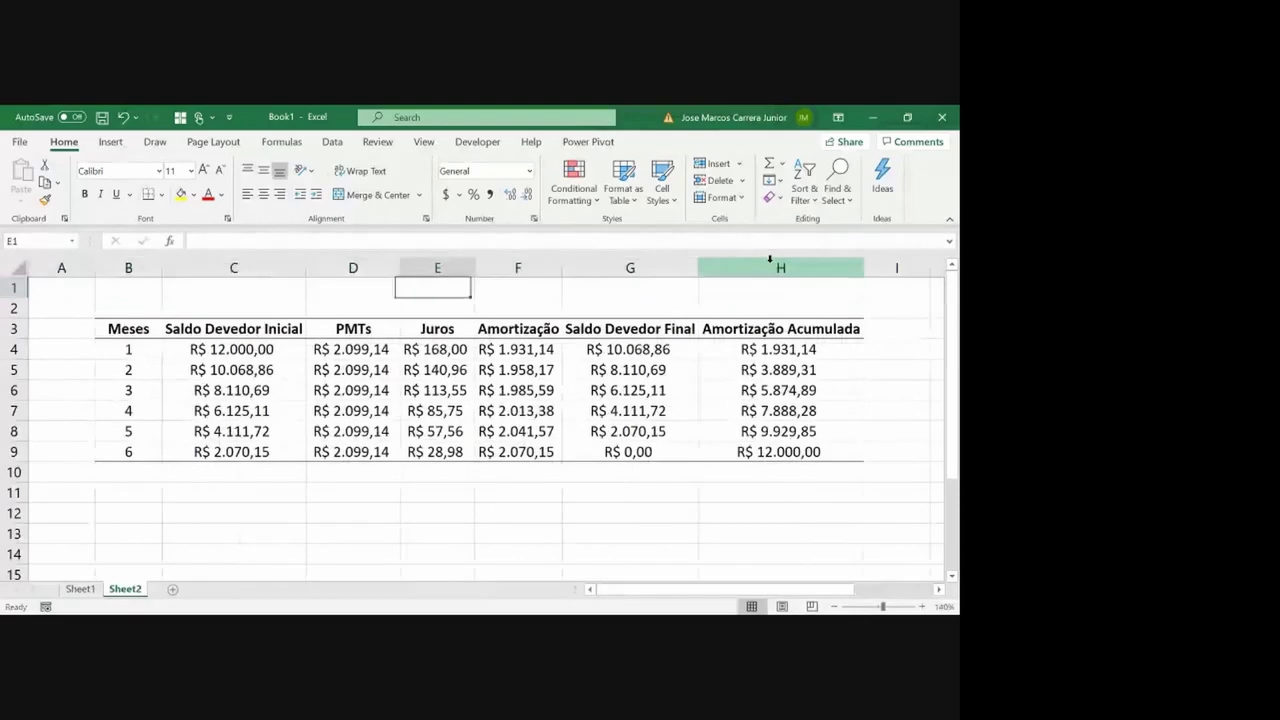
{"action": "key", "text": "Right"}
{"action": "scroll", "coordinate": [770, 260], "scroll_direction": "right", "scroll_amount": 2}
{"action": "key", "text": "Right"}
{"action": "key", "text": "Right"}
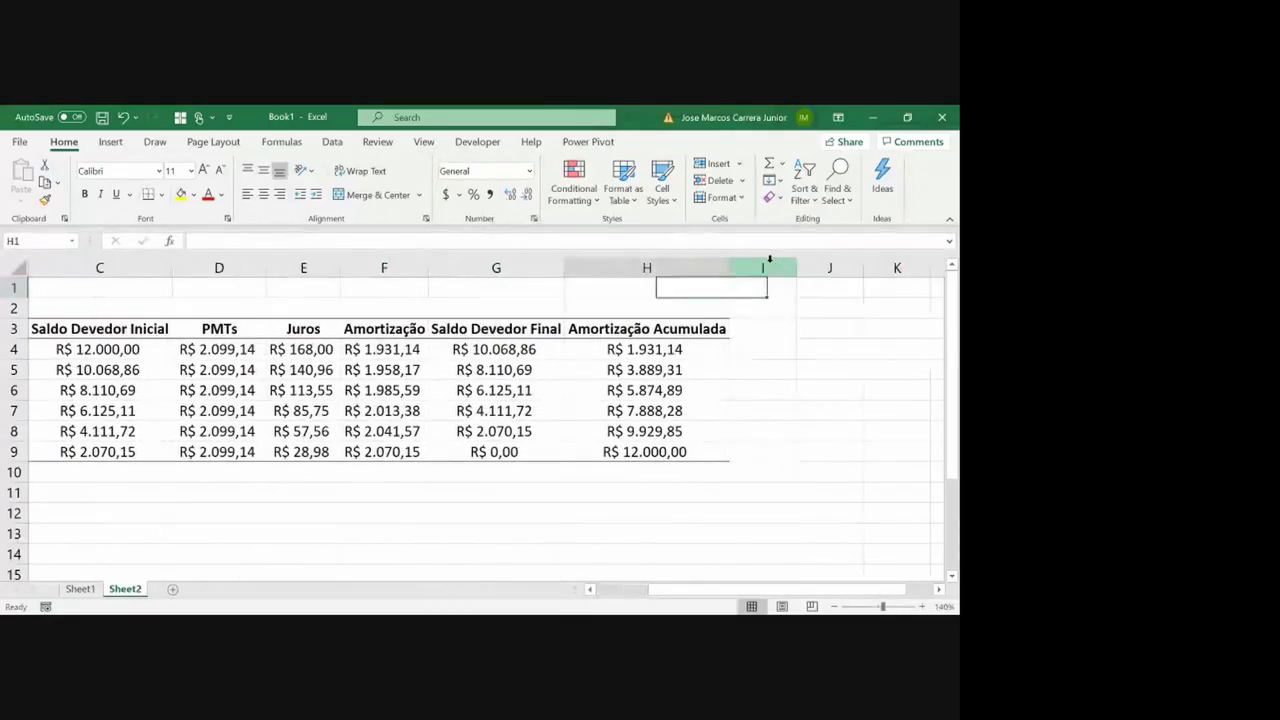
{"action": "type", "text": "IOF"}
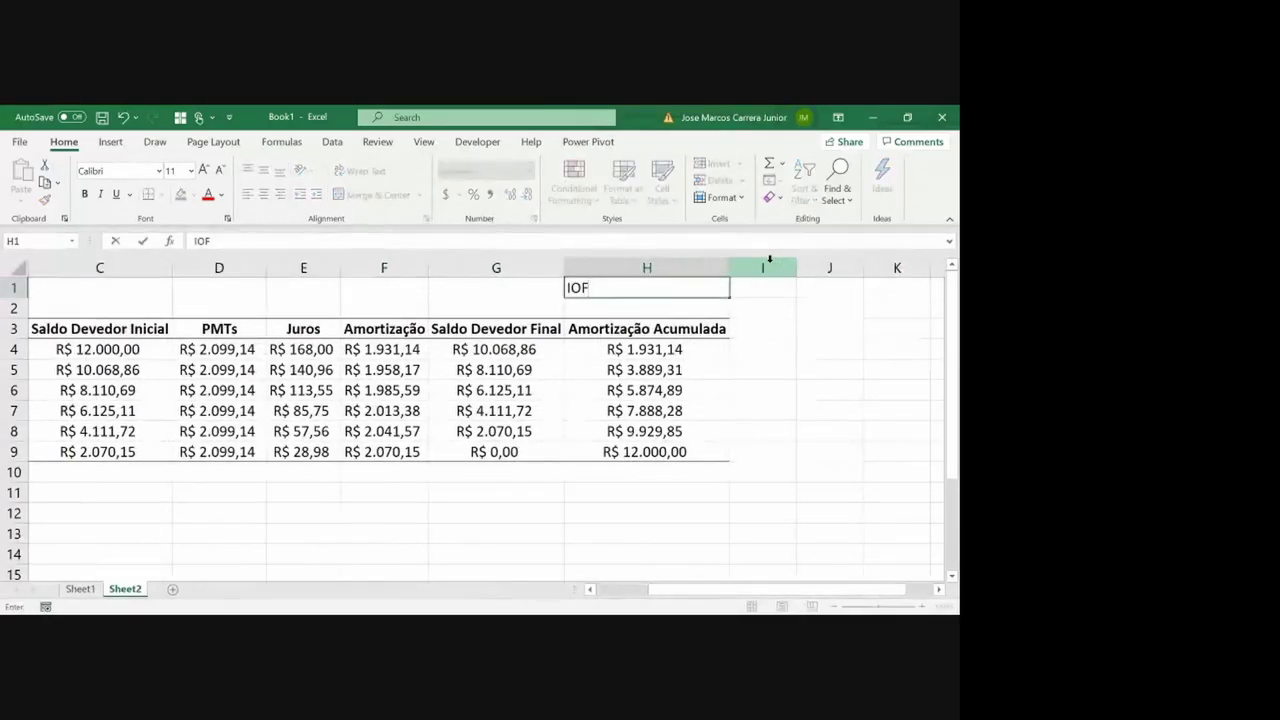
{"action": "type", "text": " Dia"}
{"action": "key", "text": "Return"}
Enter the daily IOF rate 0,0082% in I1 and display it with four decimal places
{"action": "key", "text": "Up"}
{"action": "key", "text": "Right"}
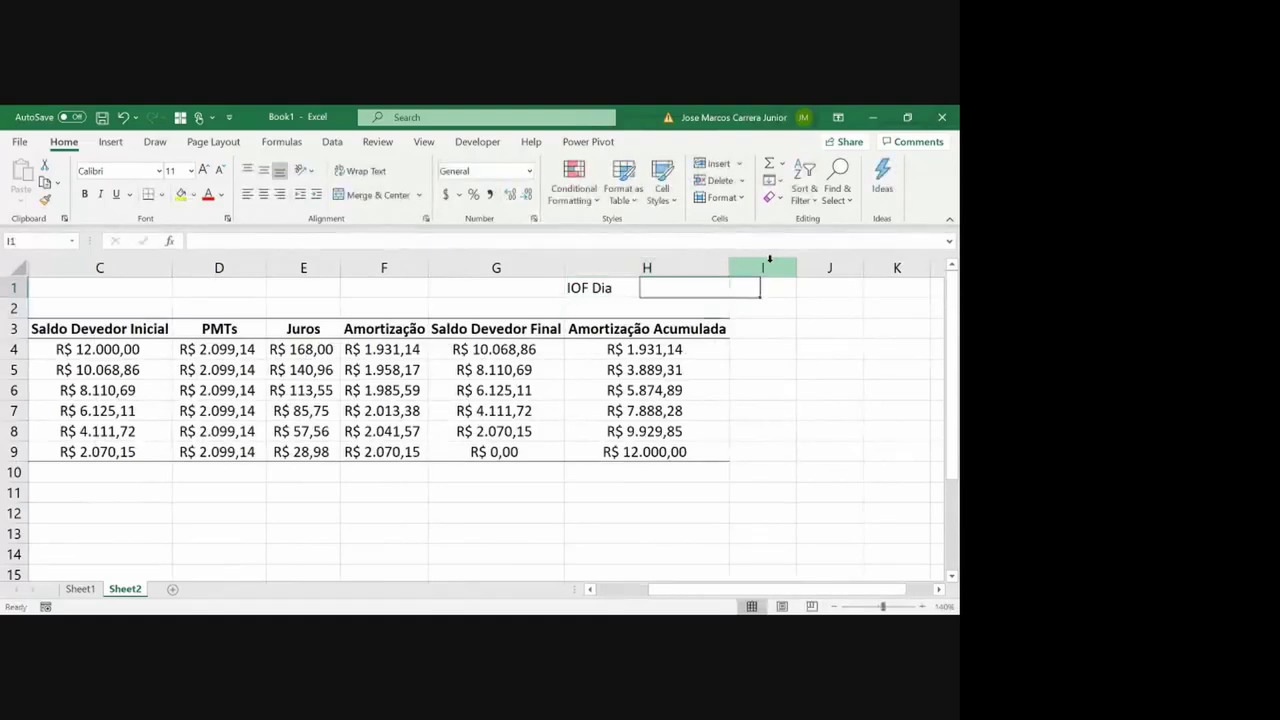
{"action": "type", "text": "0,008@"}
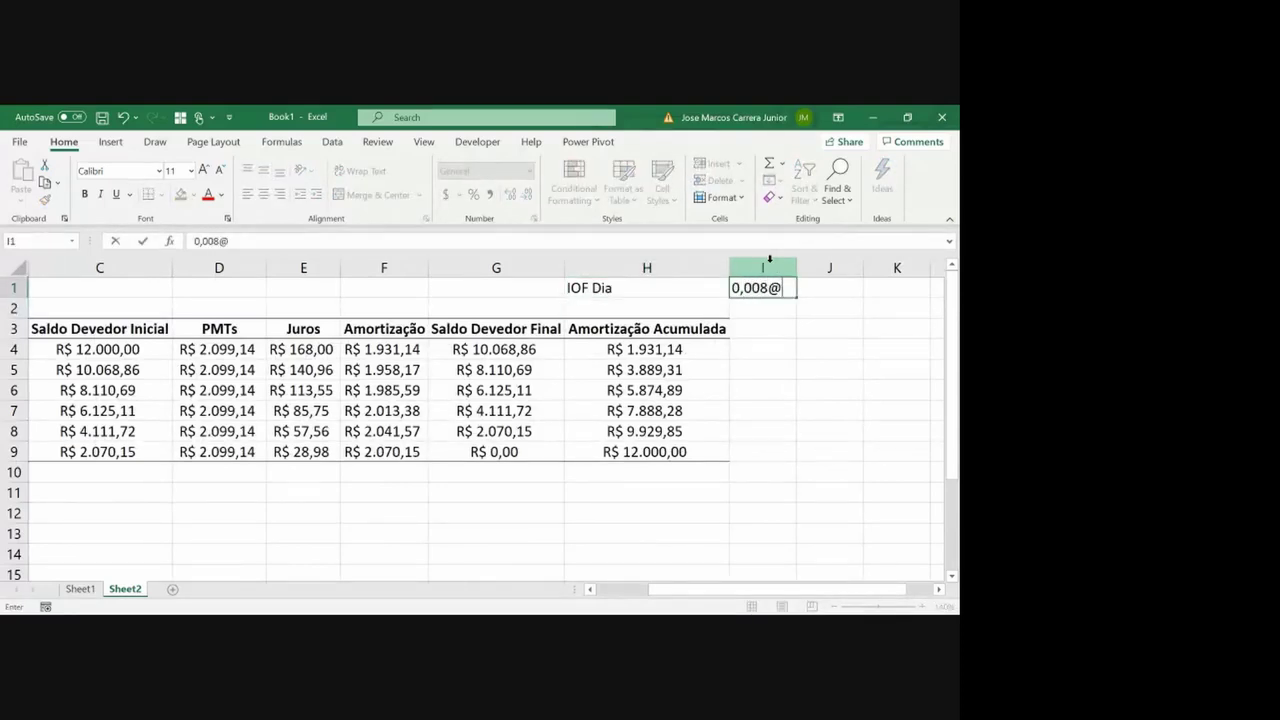
{"action": "key", "text": "BackSpace"}
{"action": "type", "text": "2%"}
{"action": "key", "text": "Return"}
{"action": "key", "text": "Up"}
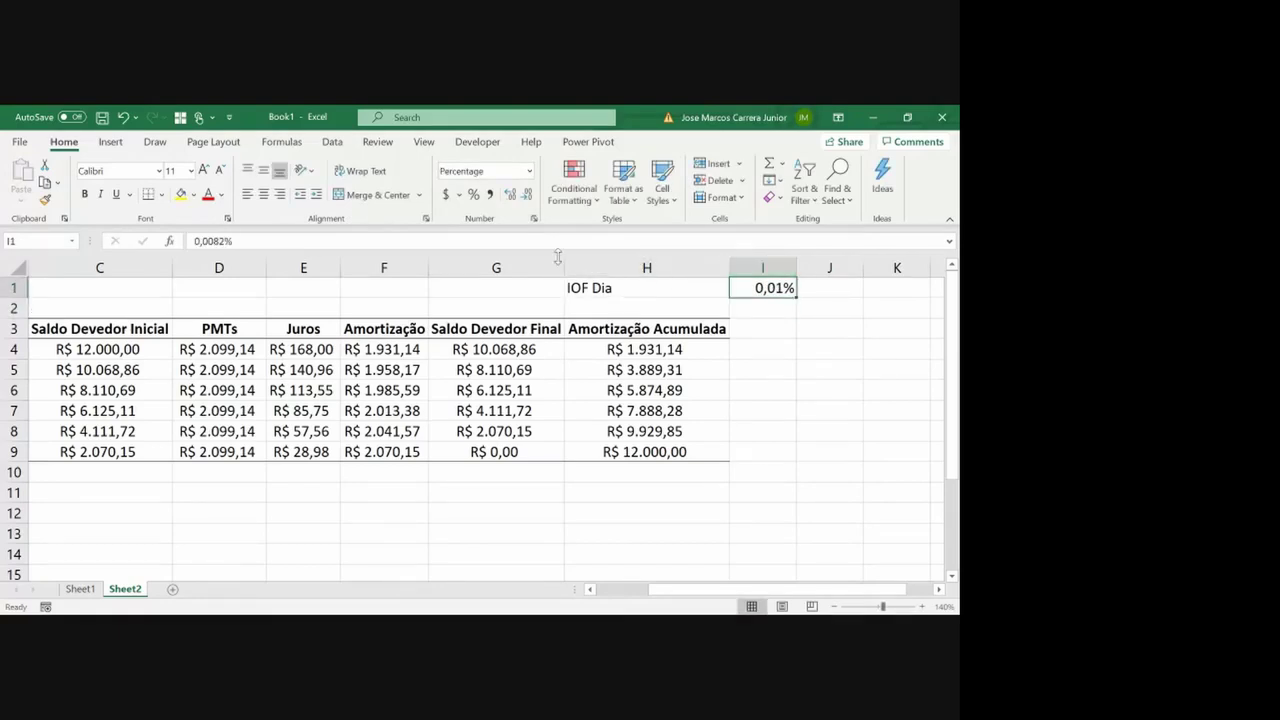
{"action": "left_click", "coordinate": [512, 195]}
{"action": "left_click", "coordinate": [512, 195]}
Enter the label "IOF Mês" in H2, below the IOF Dia label
{"action": "key", "text": "Down"}
{"action": "key", "text": "Left"}
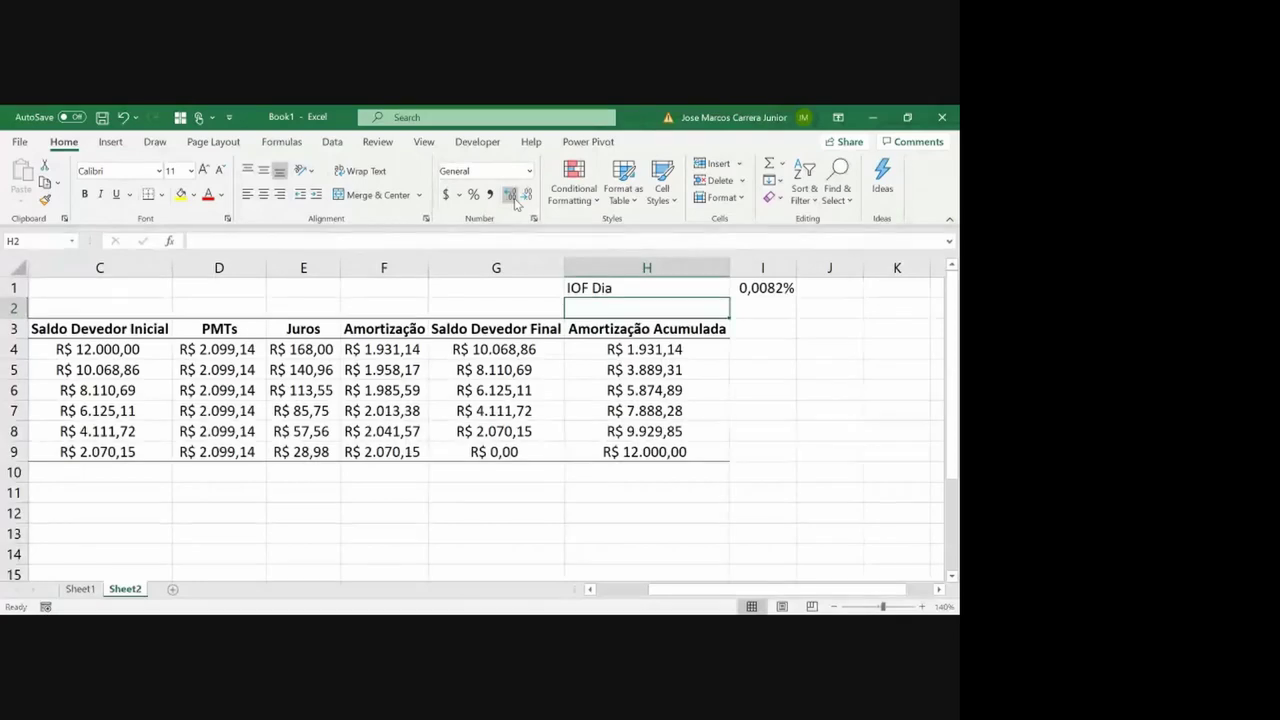
{"action": "type", "text": "I"}
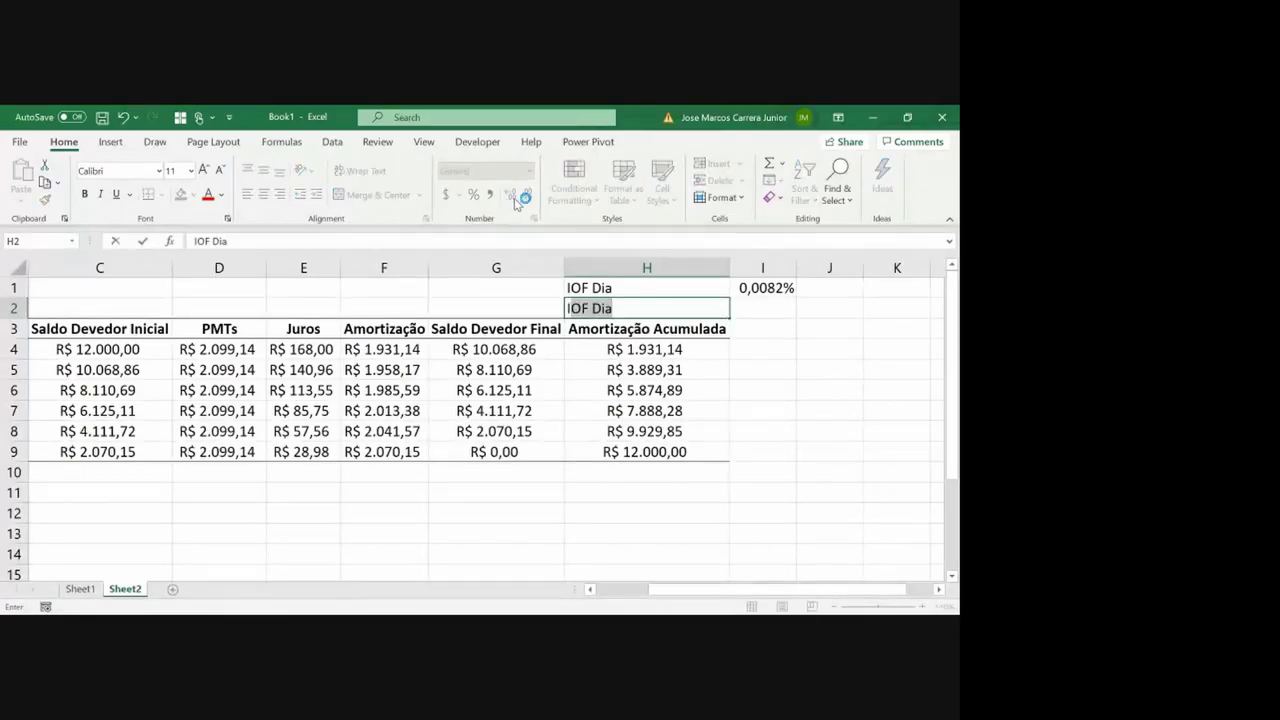
{"action": "type", "text": "OF Mês"}
{"action": "key", "text": "Return"}
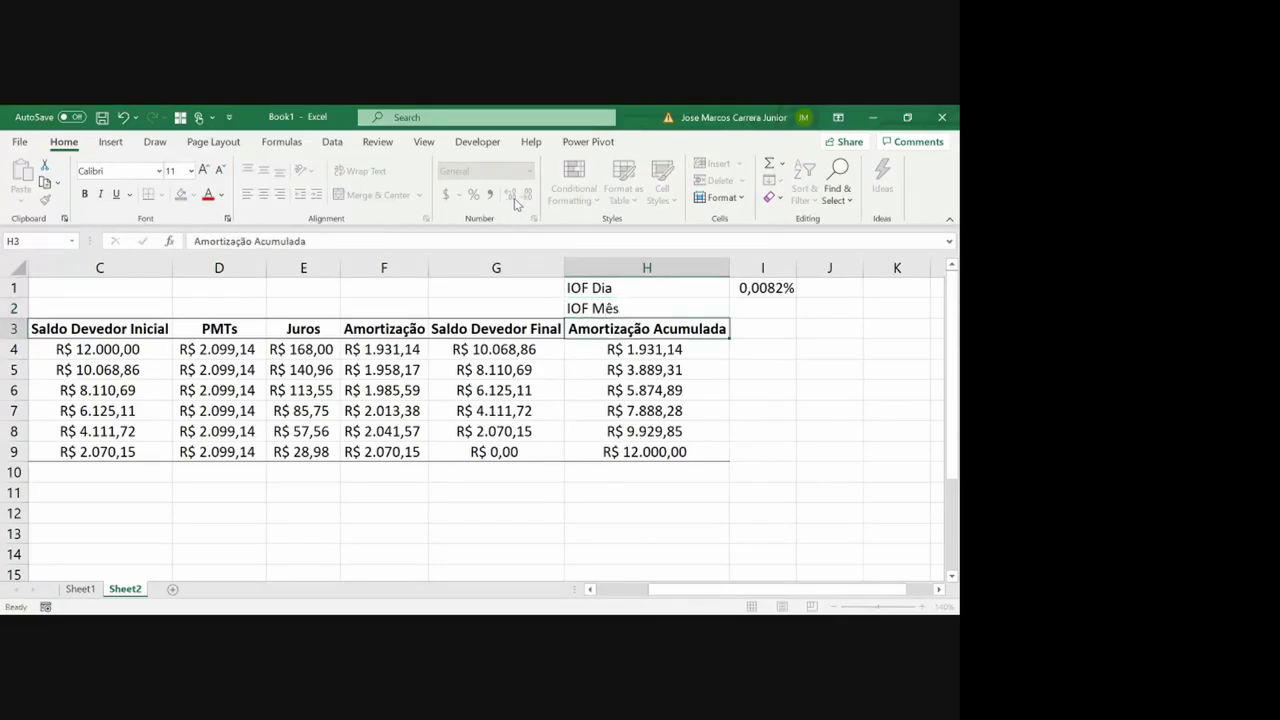
Calculate the monthly IOF rate in I2 with the formula =I1*30
{"action": "key", "text": "Up"}
{"action": "key", "text": "Right"}
{"action": "type", "text": "="}
{"action": "key", "text": "Up"}
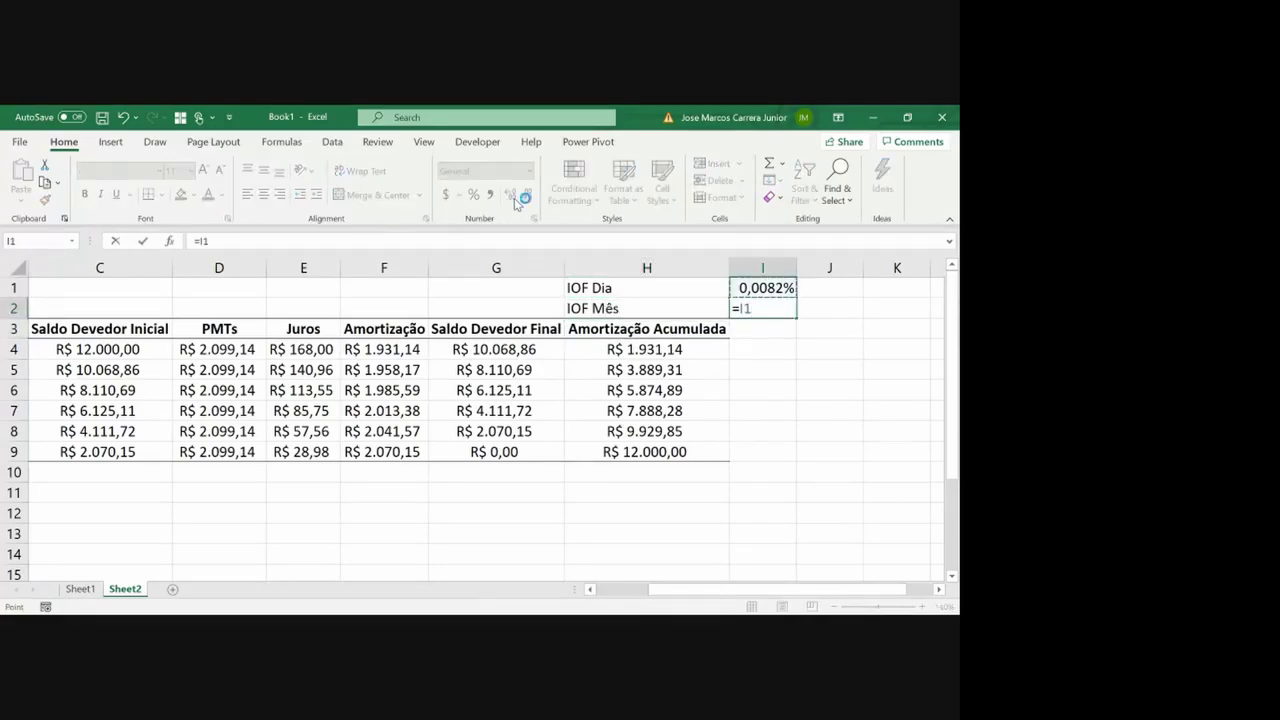
{"action": "type", "text": "*30"}
{"action": "key", "text": "ctrl+Return"}
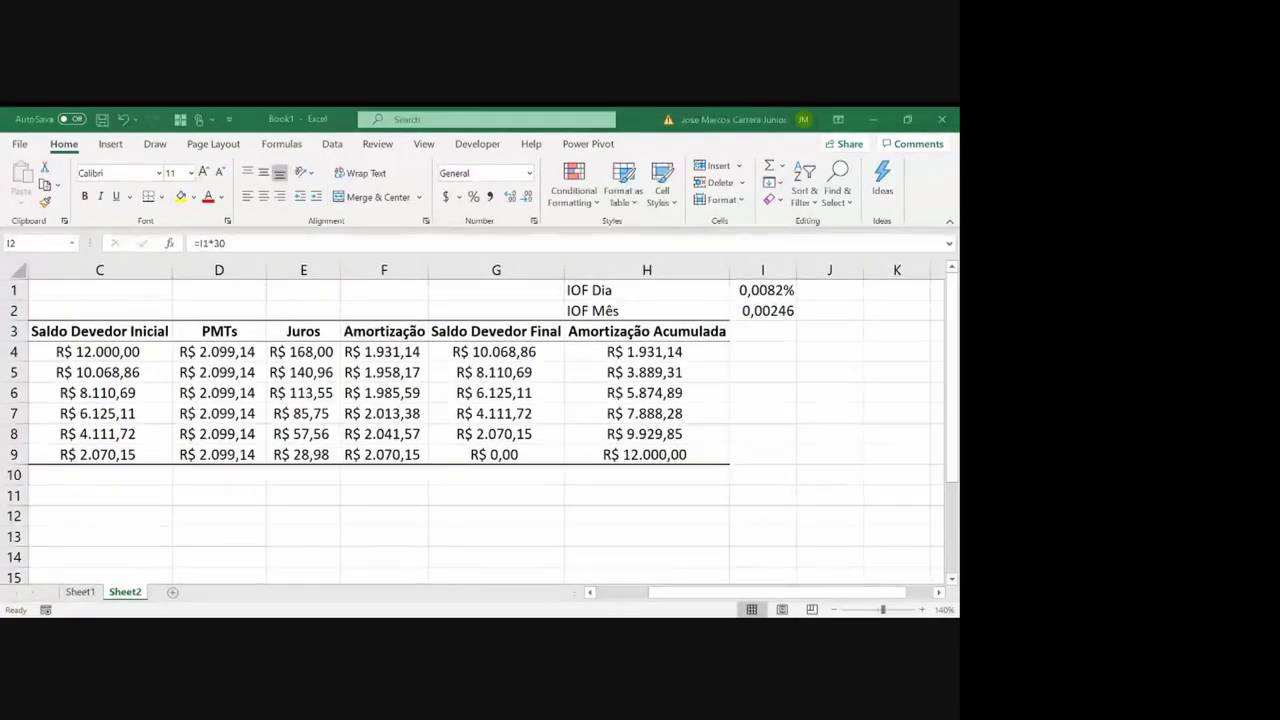
Copy the percentage format with four decimal places from I1 to the monthly IOF rate in I2
{"action": "key", "text": "Up"}
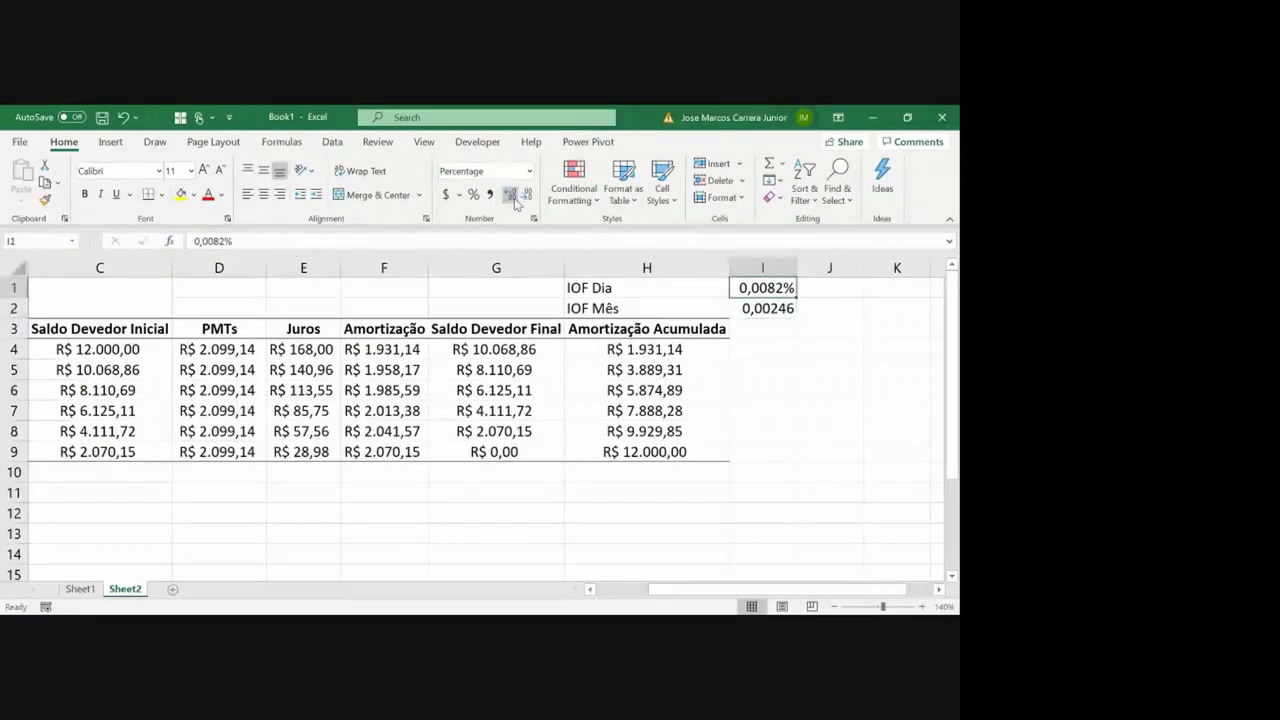
{"action": "key", "text": "ctrl+c"}
{"action": "key", "text": "Down"}
{"action": "key", "text": "ctrl+alt+v"}
{"action": "key", "text": "t"}
{"action": "key", "text": "Return"}
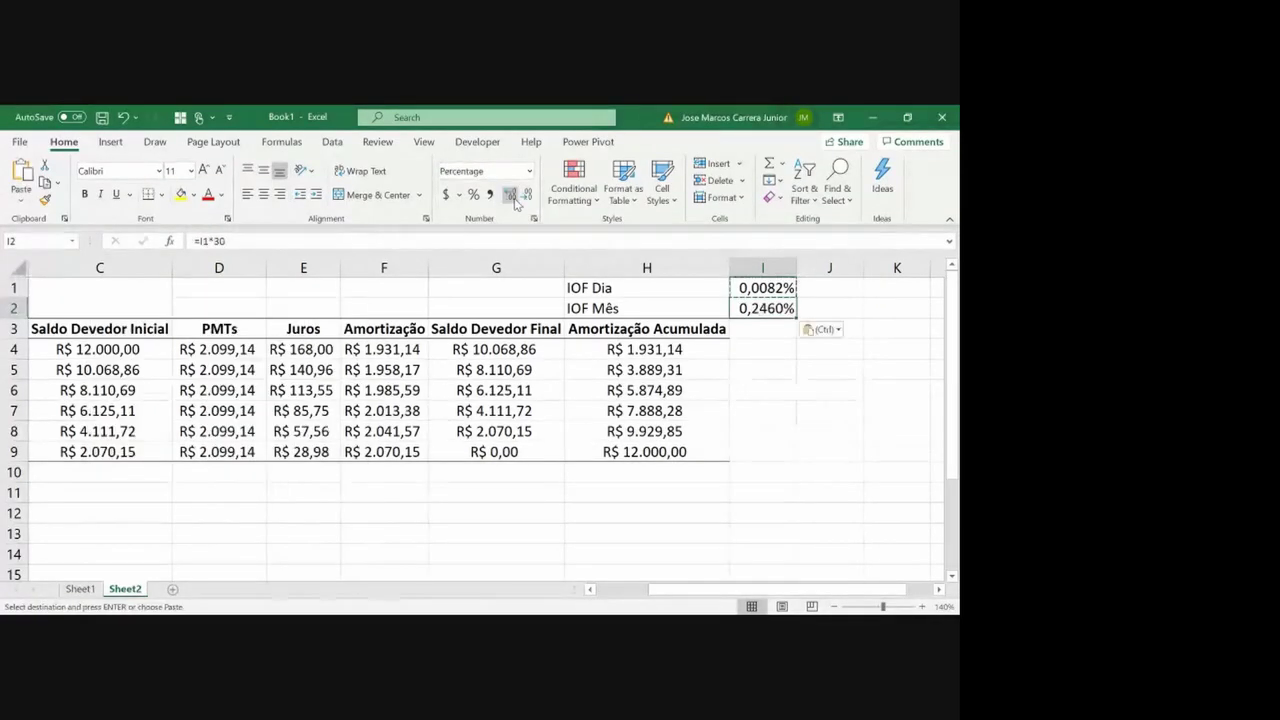
{"action": "key", "text": "Escape"}
Duplicate the Amortização Acumulada column H3:H9 into column I and change the header in I3 to "IOF"
{"action": "key", "text": "Left"}
{"action": "key", "text": "Right"}
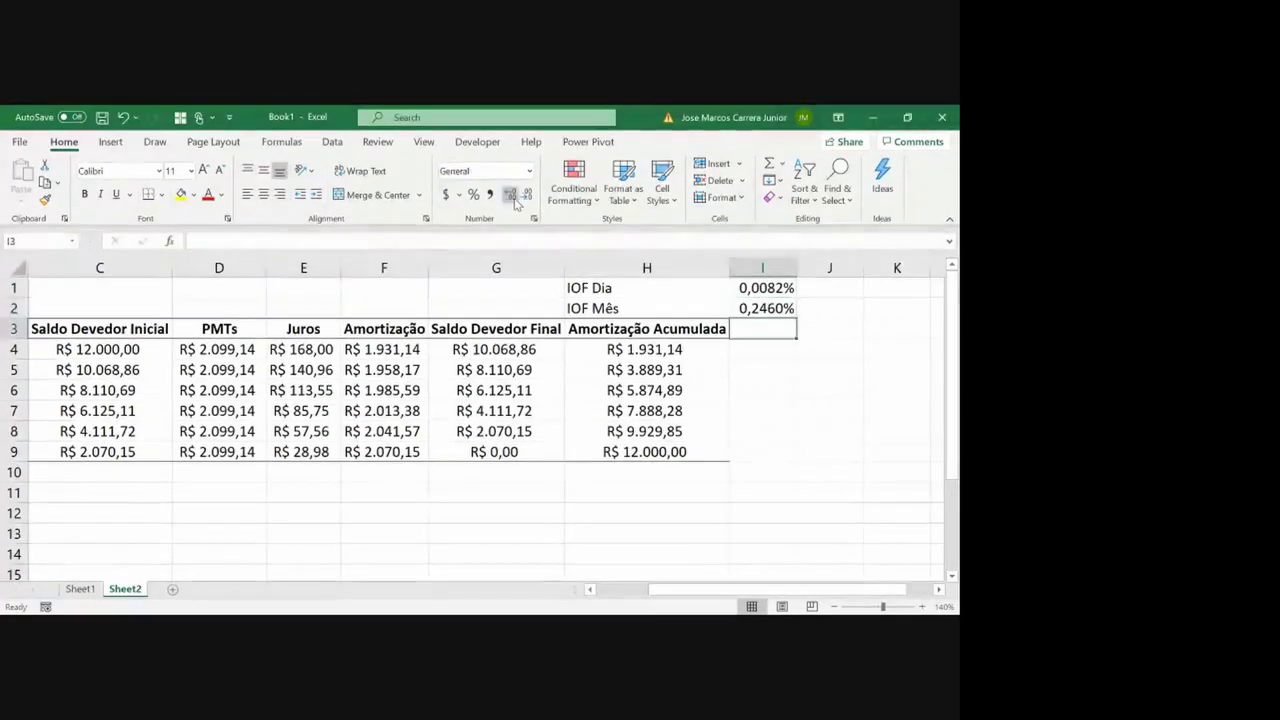
{"action": "key", "text": "Down"}
{"action": "key", "text": "Left"}
{"action": "key", "text": "ctrl+shift+Down"}
{"action": "key", "text": "ctrl+c"}
{"action": "key", "text": "Right"}
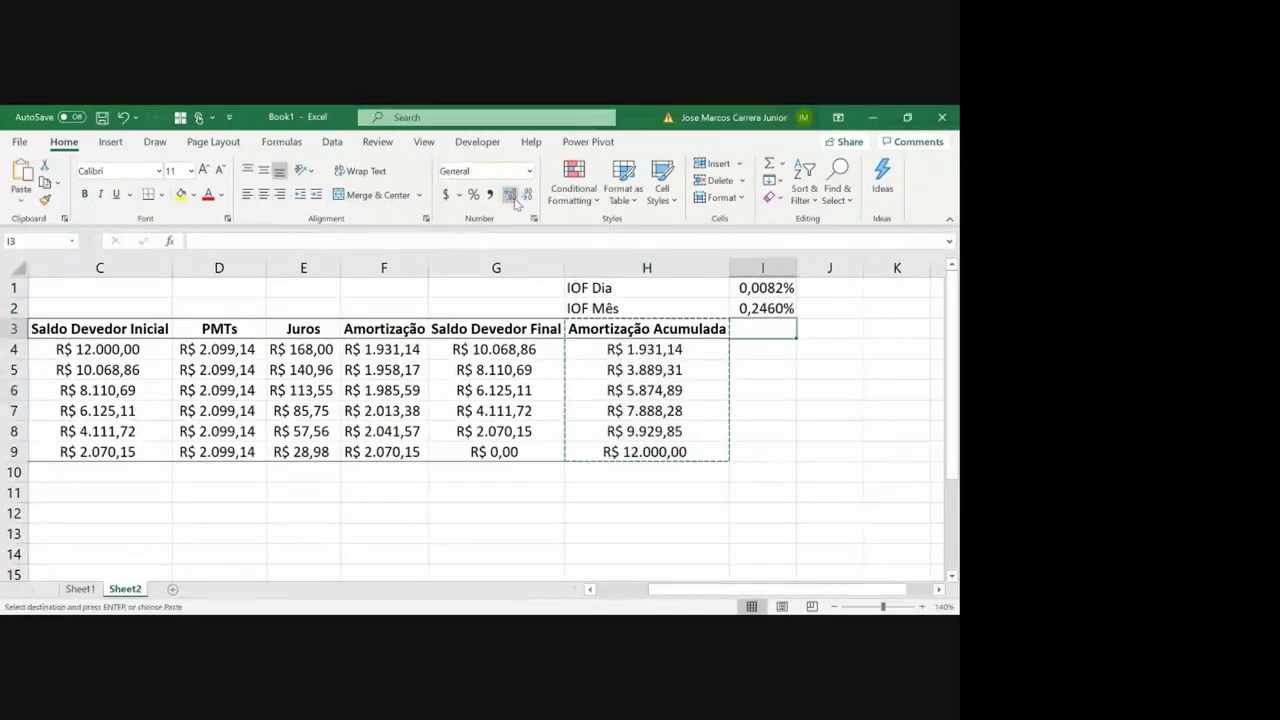
{"action": "key", "text": "Return"}
{"action": "type", "text": "IOF"}
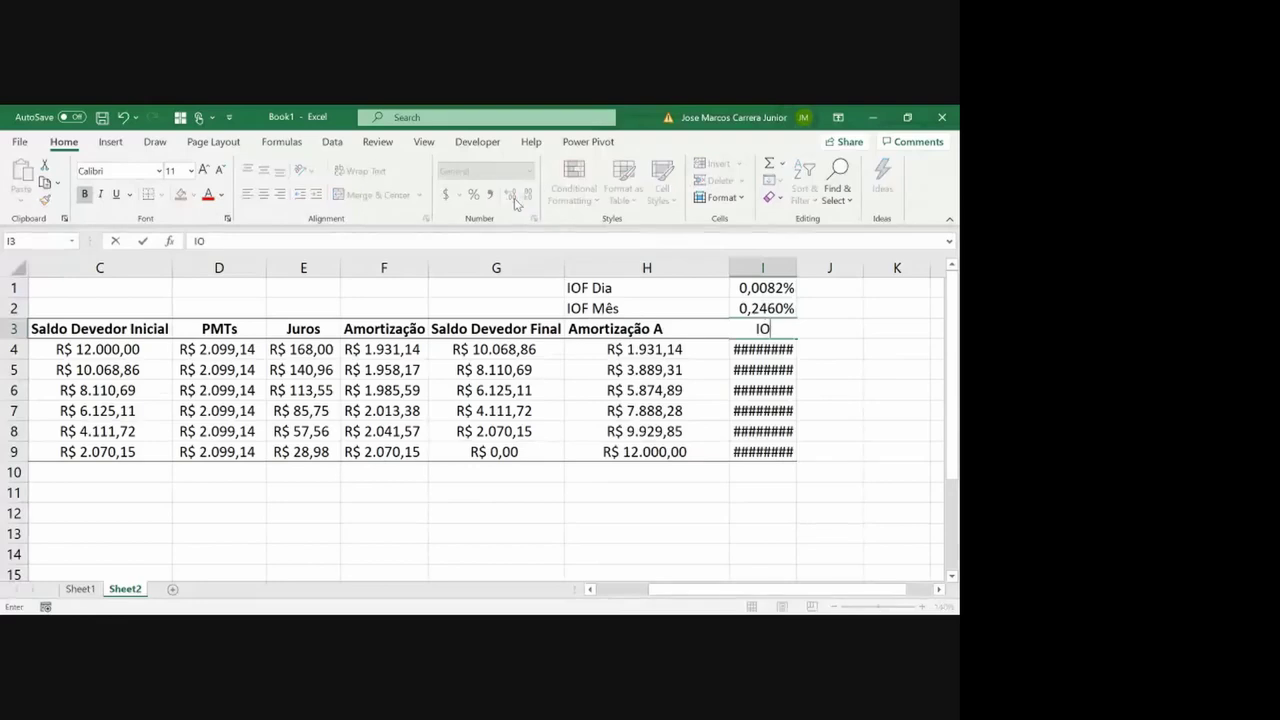
{"action": "key", "text": "Return"}
Enter the formula =$I$2*H4 in I4 to calculate the first month's IOF with an absolute reference to the monthly rate
{"action": "type", "text": "="}
{"action": "key", "text": "Up"}
{"action": "key", "text": "Up"}
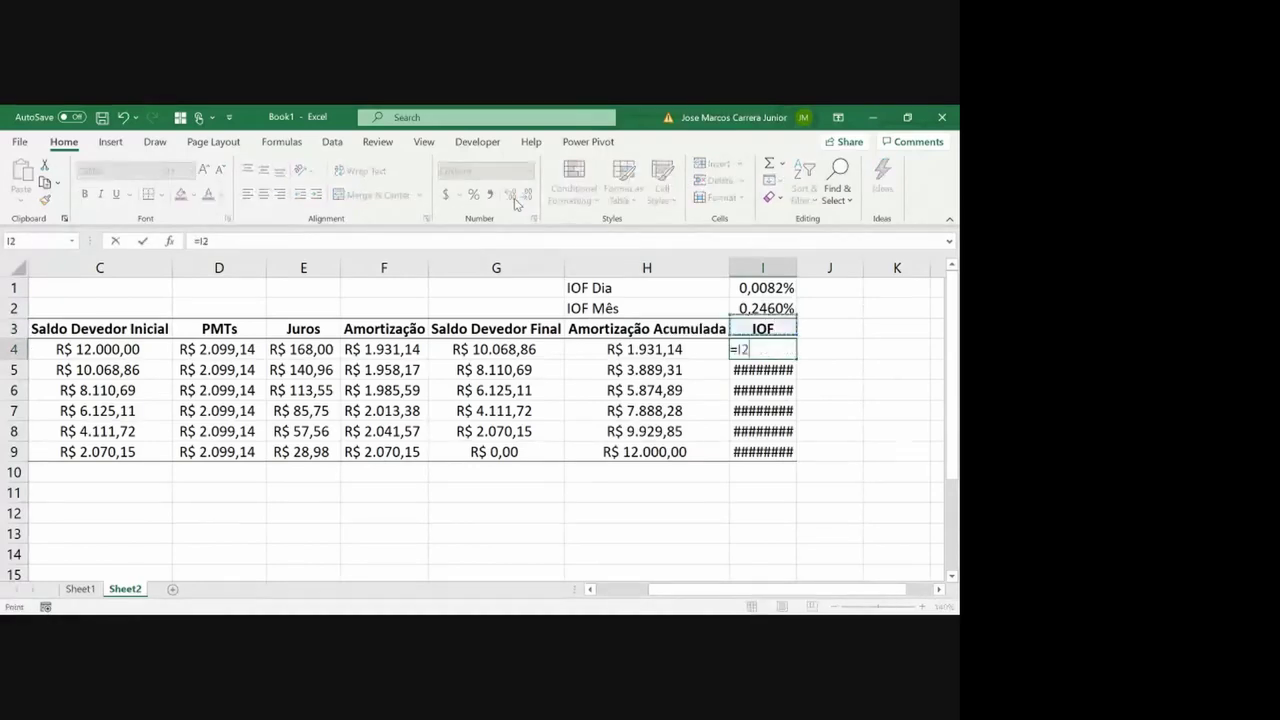
{"action": "type", "text": "*"}
{"action": "key", "text": "Left"}
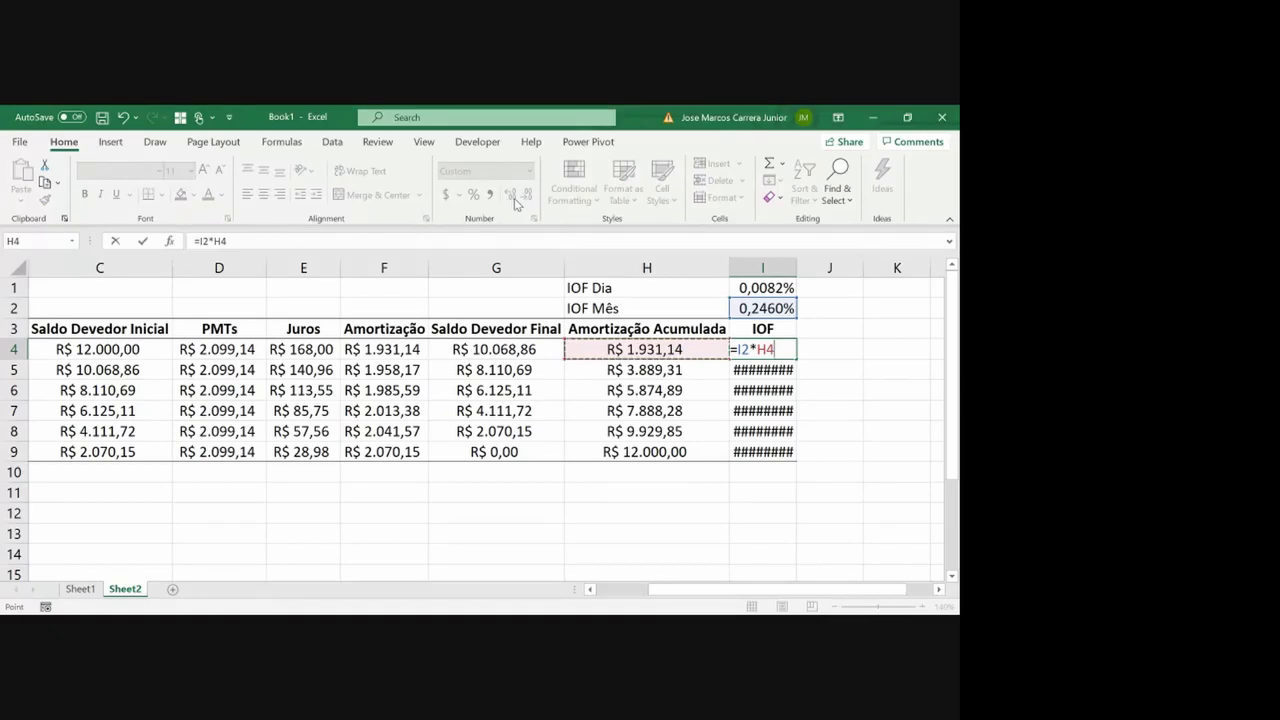
{"action": "left_click", "coordinate": [201, 241]}
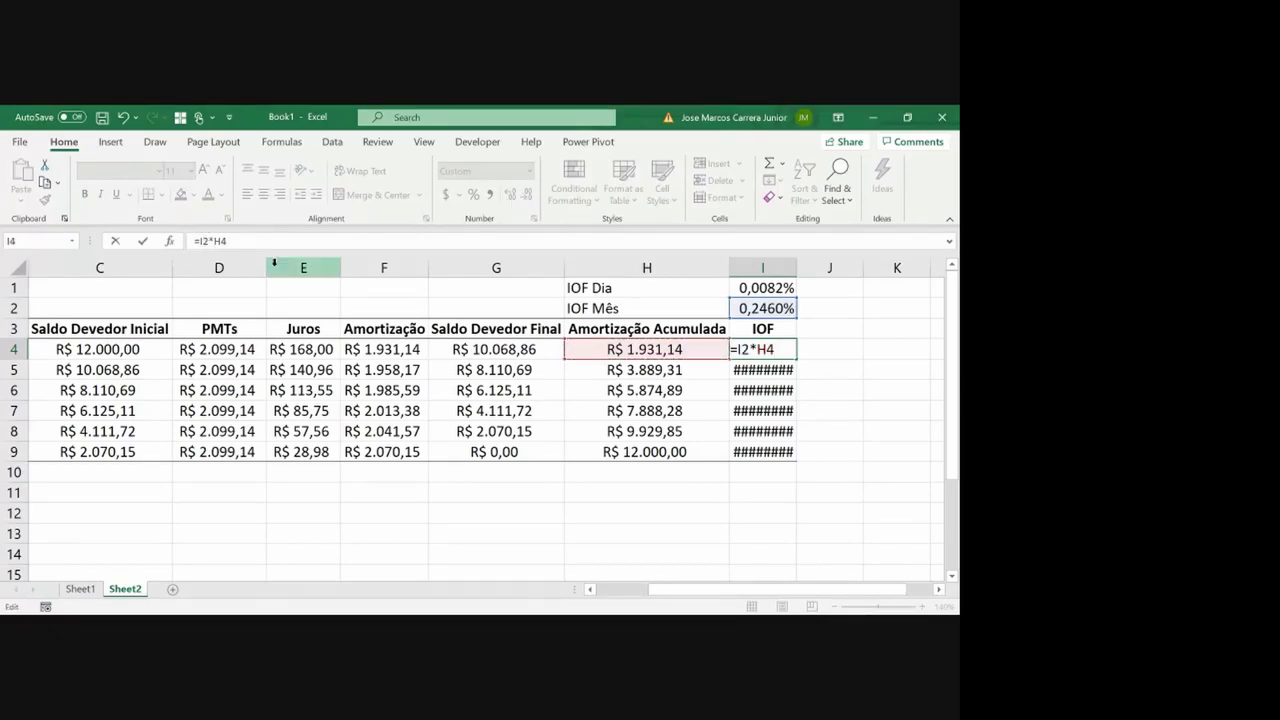
{"action": "key", "text": "F4"}
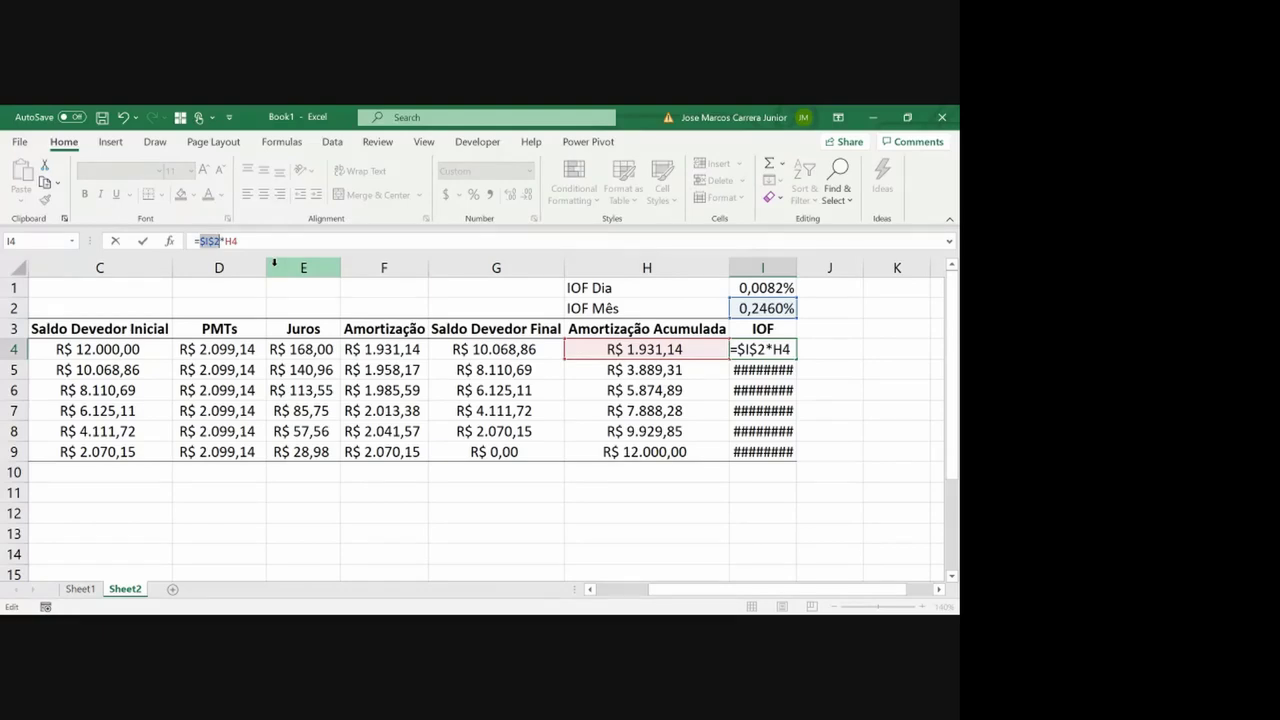
{"action": "key", "text": "Return"}
Copy the IOF formula from I4 down through I9 for all six months
{"action": "key", "text": "Up"}
{"action": "key", "text": "ctrl+c"}
{"action": "key", "text": "shift+Down"}
{"action": "key", "text": "shift+Down"}
{"action": "key", "text": "shift+Down"}
{"action": "key", "text": "shift+Down"}
{"action": "key", "text": "shift+Down"}
{"action": "key", "text": "ctrl+v"}
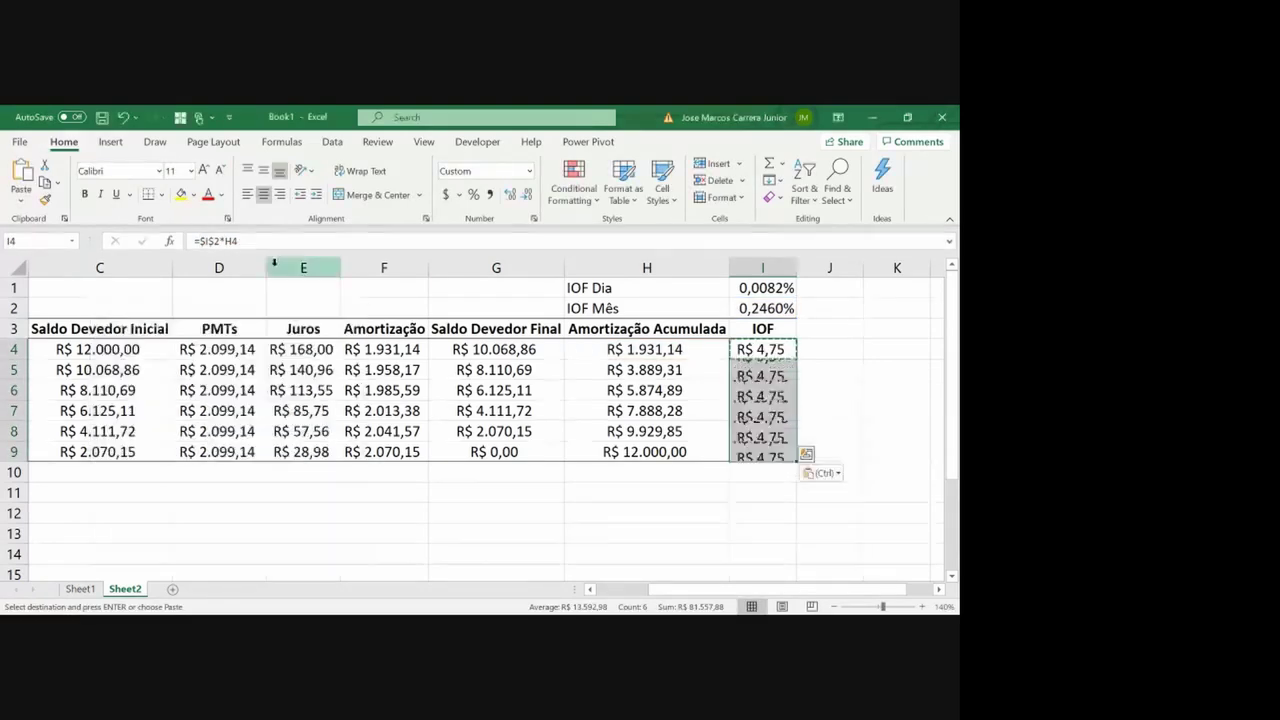
{"action": "key", "text": "Escape"}
Enter the label "Total IOF" in H10 and make H10:I10 bold
{"action": "key", "text": "Down"}
{"action": "key", "text": "Down"}
{"action": "key", "text": "Down"}
{"action": "key", "text": "Down"}
{"action": "key", "text": "Down"}
{"action": "key", "text": "Left"}
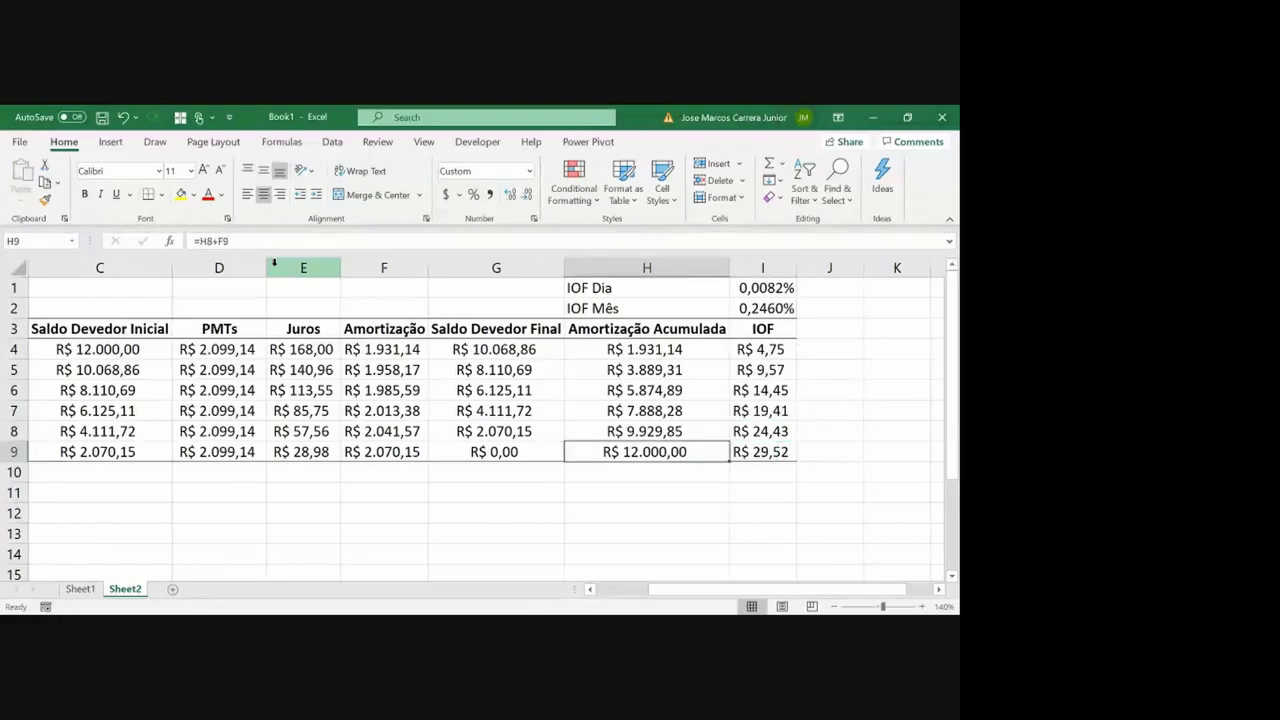
{"action": "key", "text": "Down"}
{"action": "type", "text": "T"}
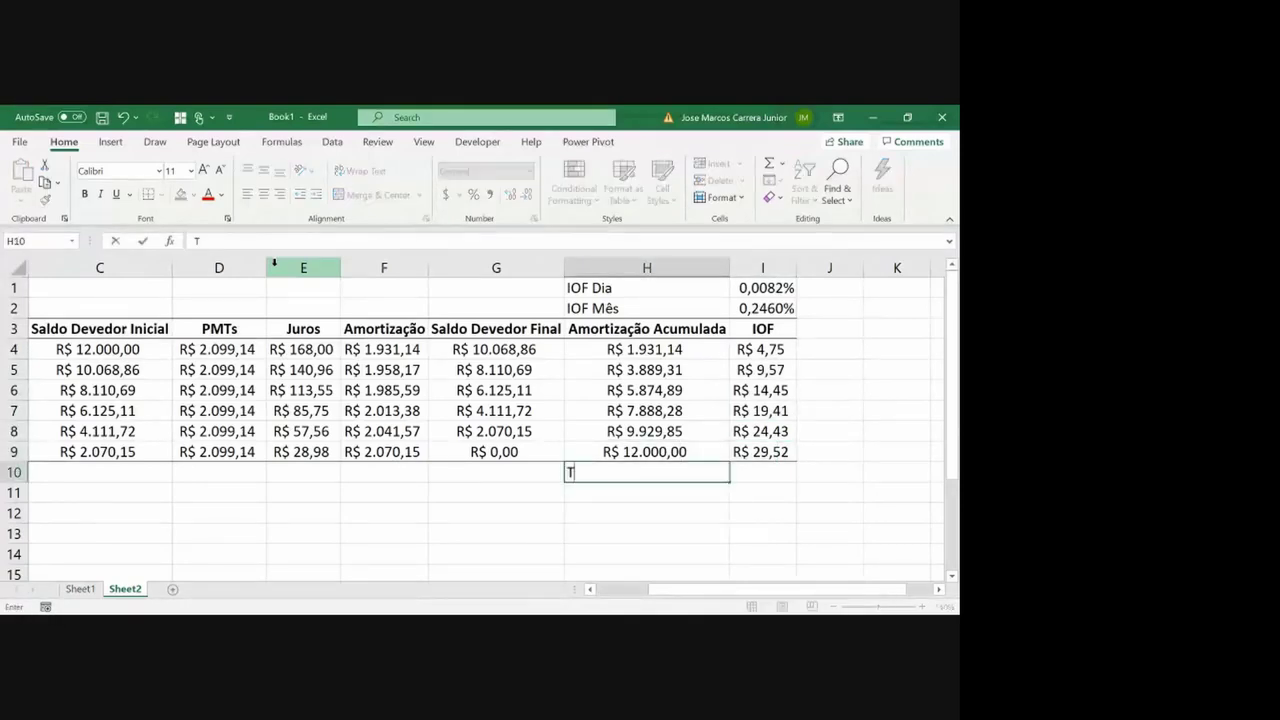
{"action": "type", "text": "otal IOF"}
{"action": "key", "text": "Return"}
{"action": "key", "text": "Up"}
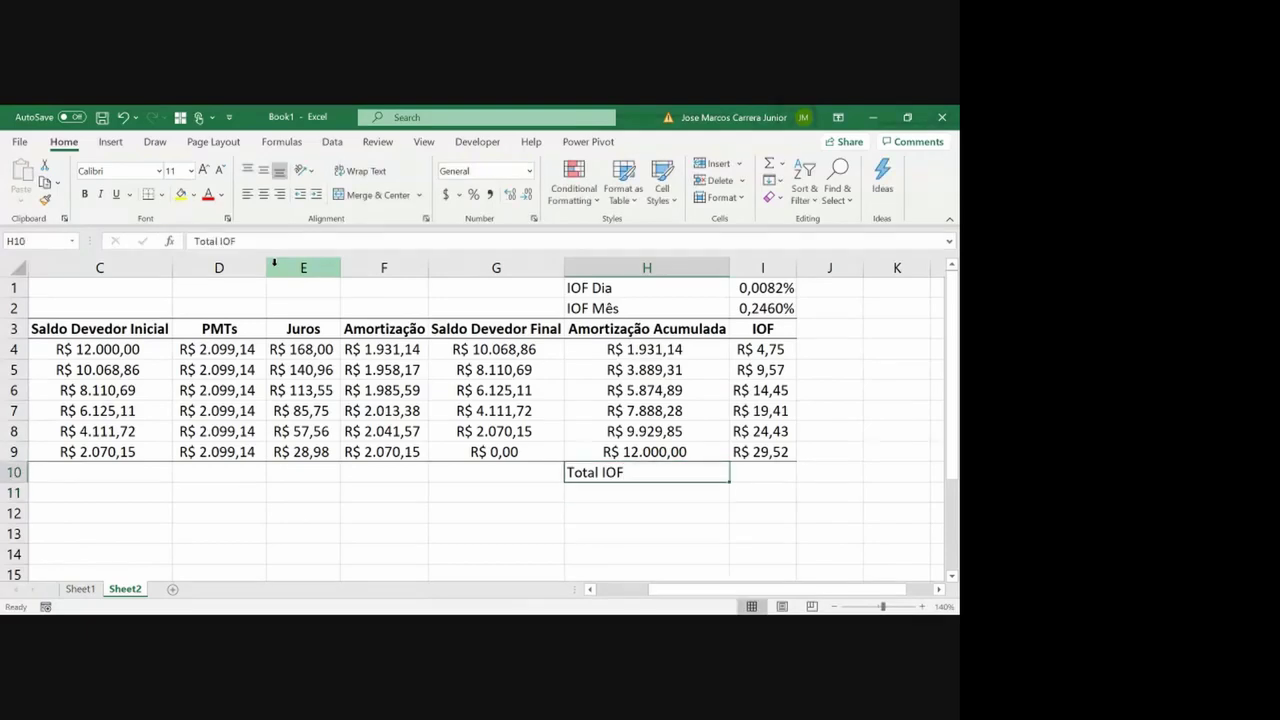
{"action": "key", "text": "shift+Right"}
{"action": "key", "text": "ctrl+b"}
Total the monthly IOF amounts in I10 with a SUM formula over the IOF column above
{"action": "key", "text": "Right"}
{"action": "type", "text": "="}
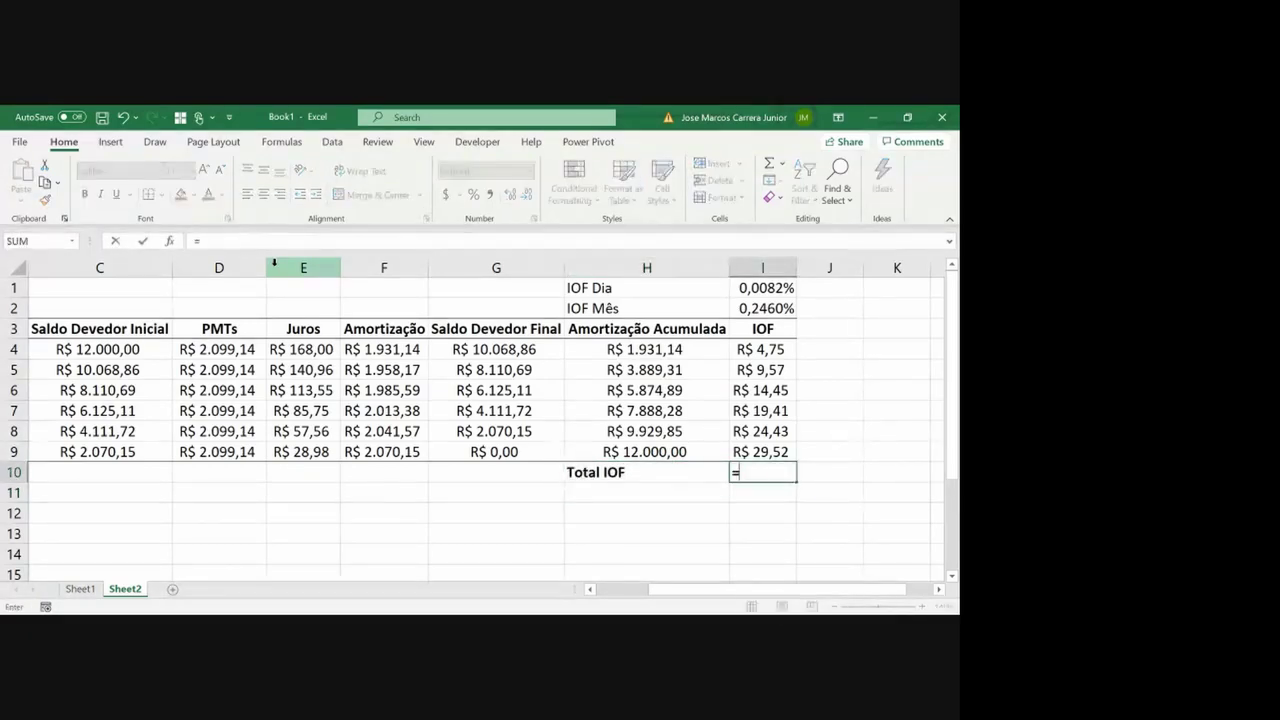
{"action": "type", "text": "sum("}
{"action": "key", "text": "Up"}
{"action": "key", "text": "shift+Up"}
{"action": "key", "text": "shift+Up"}
{"action": "key", "text": "shift+Up"}
{"action": "key", "text": "shift+Up"}
{"action": "key", "text": "shift+Up"}
{"action": "key", "text": "shift+Up"}
{"action": "key", "text": "shift+Up"}
{"action": "key", "text": "shift+Up"}
{"action": "key", "text": "shift+Down"}
{"action": "key", "text": "shift+Down"}
{"action": "key", "text": "shift+Down"}
{"action": "key", "text": "shift+Down"}
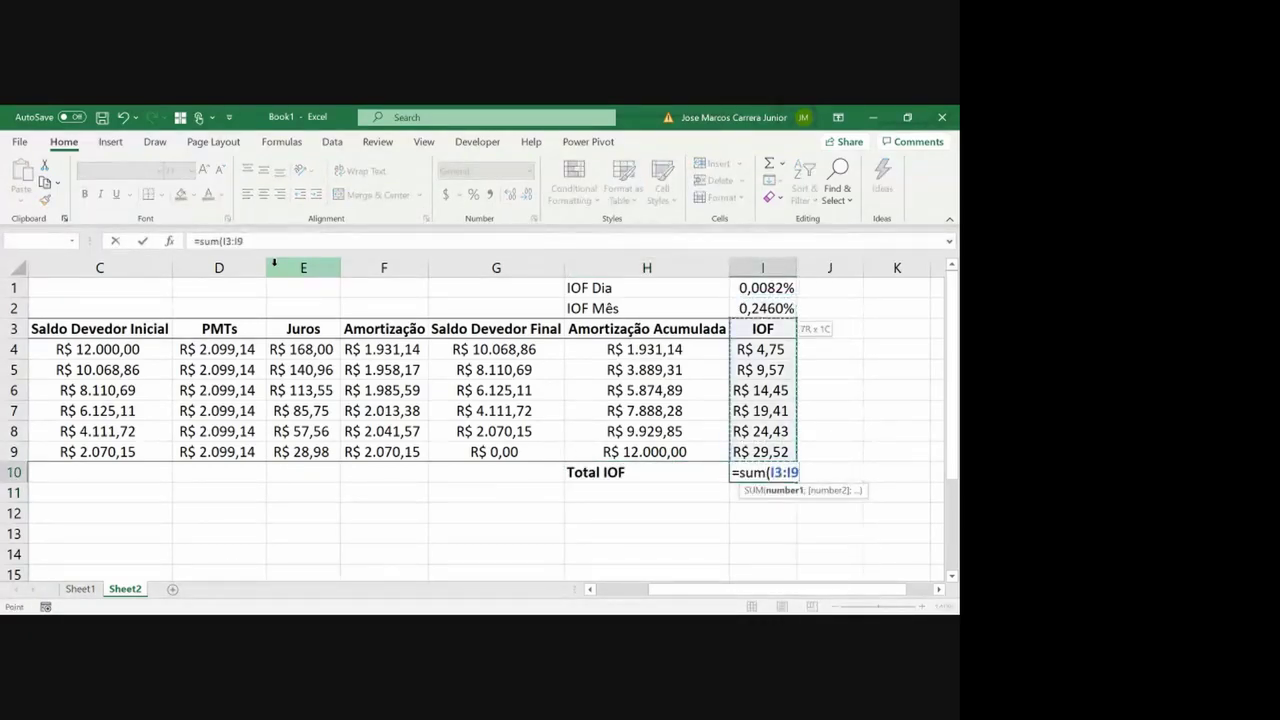
{"action": "key", "text": "shift+Up"}
{"action": "key", "text": "Return"}
{"action": "key", "text": "Up"}
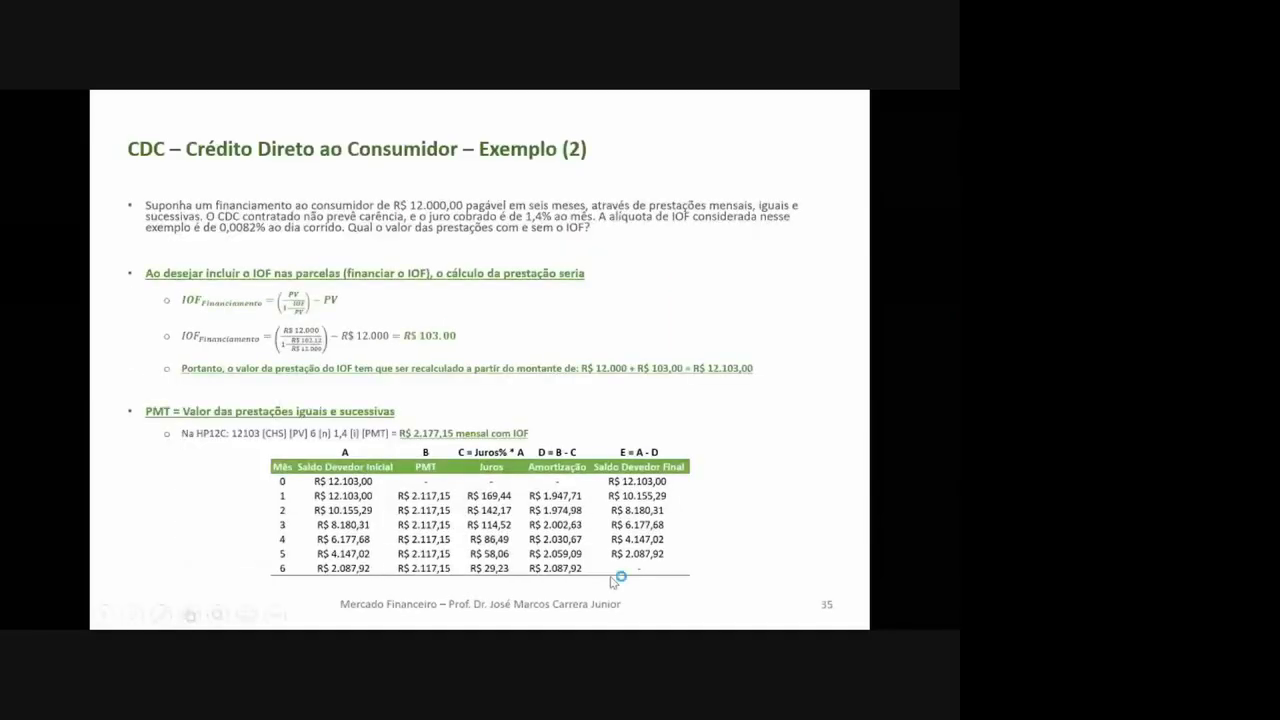
In the slide presentation, go back to the slide "CDC – Crédito Direto ao Consumidor – Exemplo (1)"
{"action": "key", "text": "Left"}
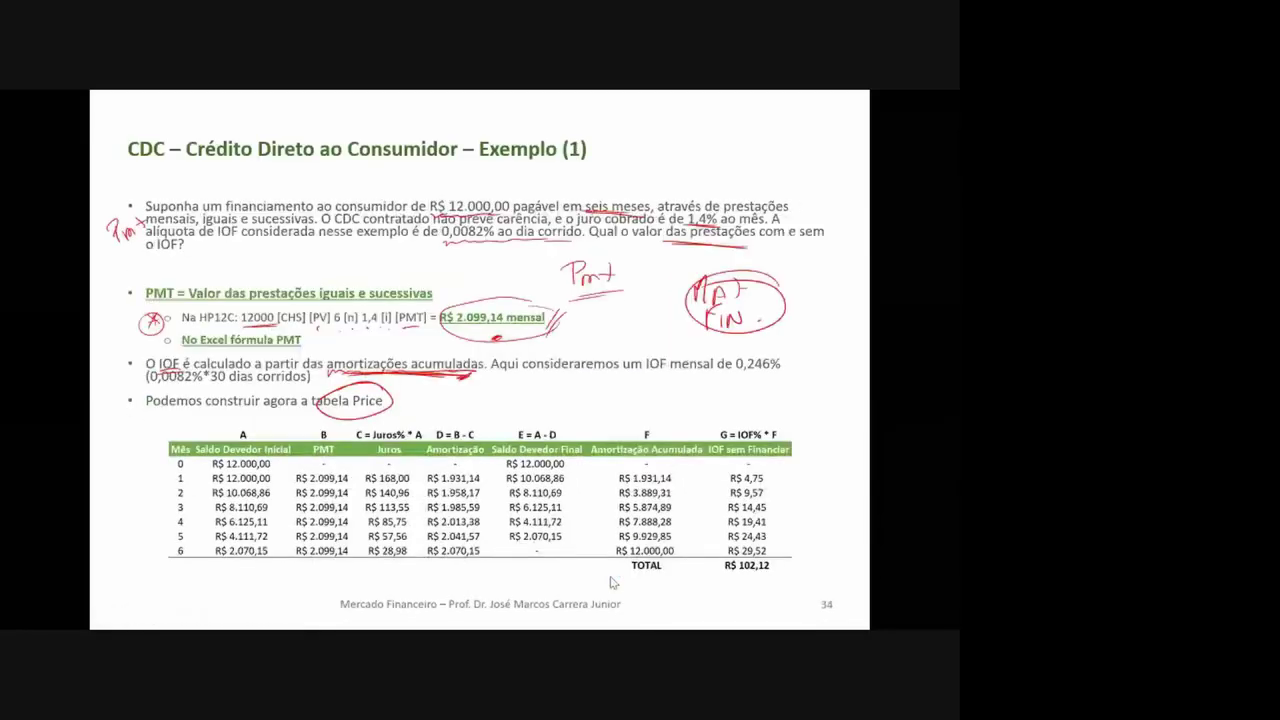